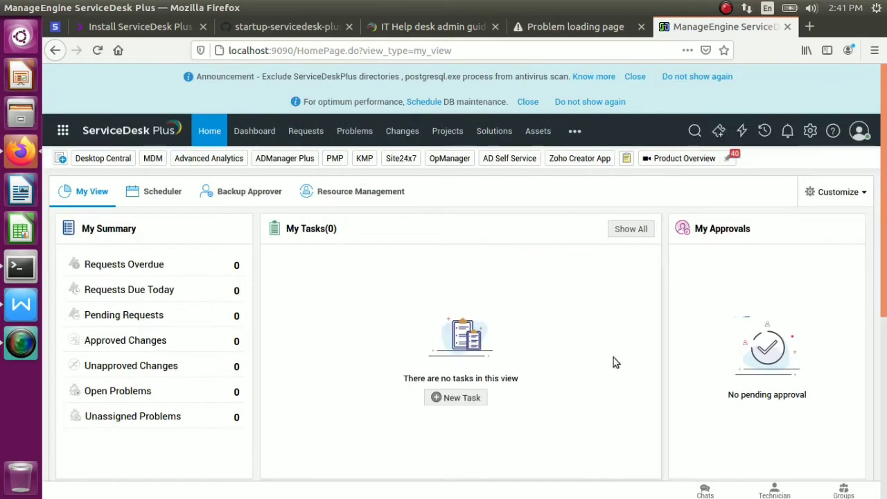
Open the administrator's Personalize settings window from the profile panel
left_click(859, 133)
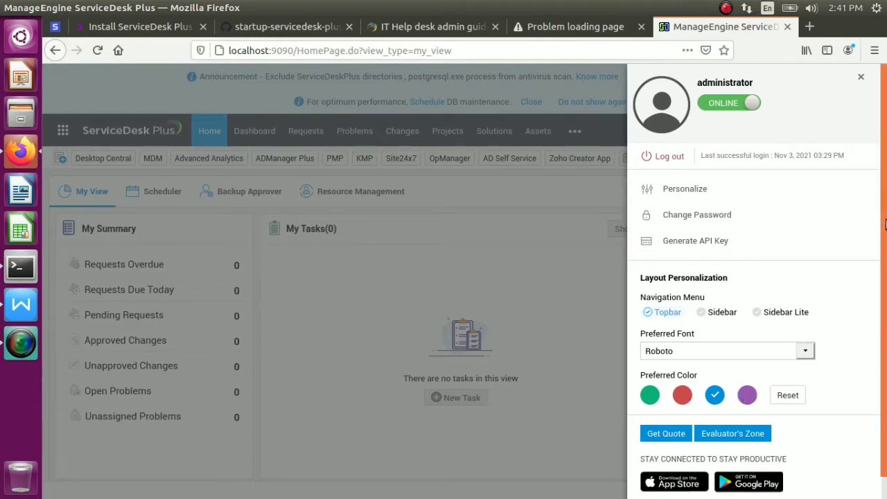
scroll(885, 274, "down", 1)
scroll(885, 296, "up", 1)
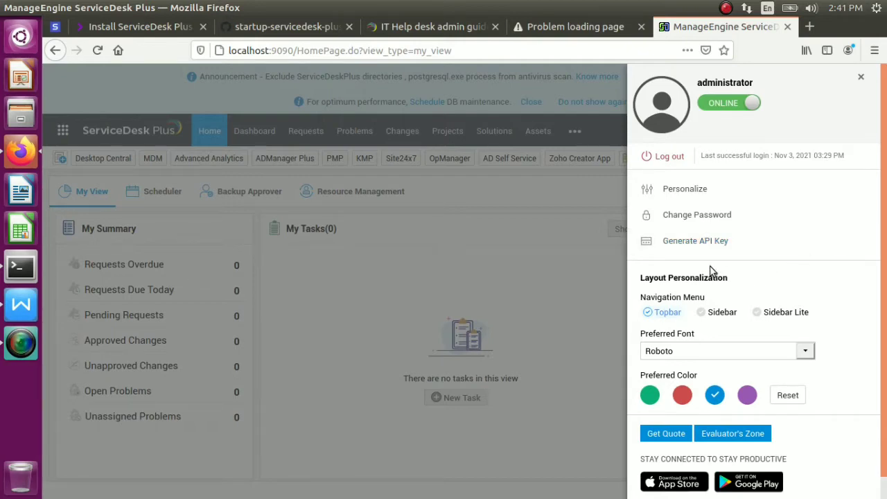
left_click(686, 190)
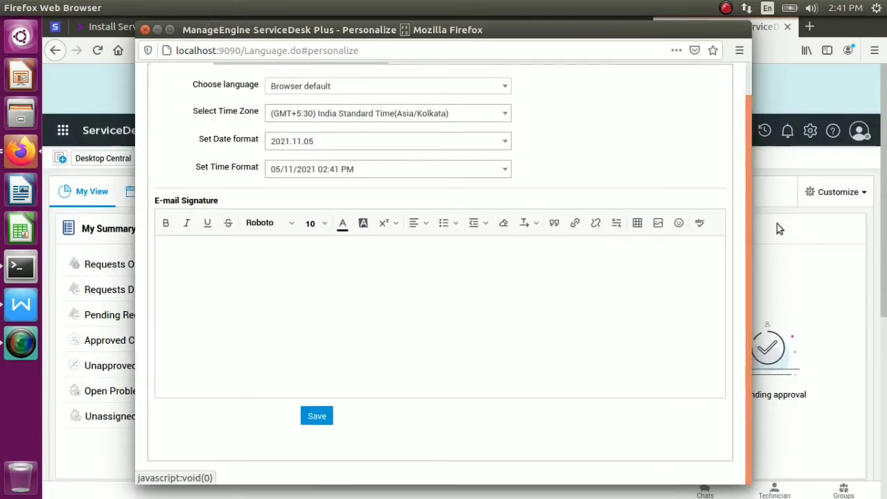
Look over the API key, password and language options, then close the settings window unchanged
scroll(746, 214, "up", 2)
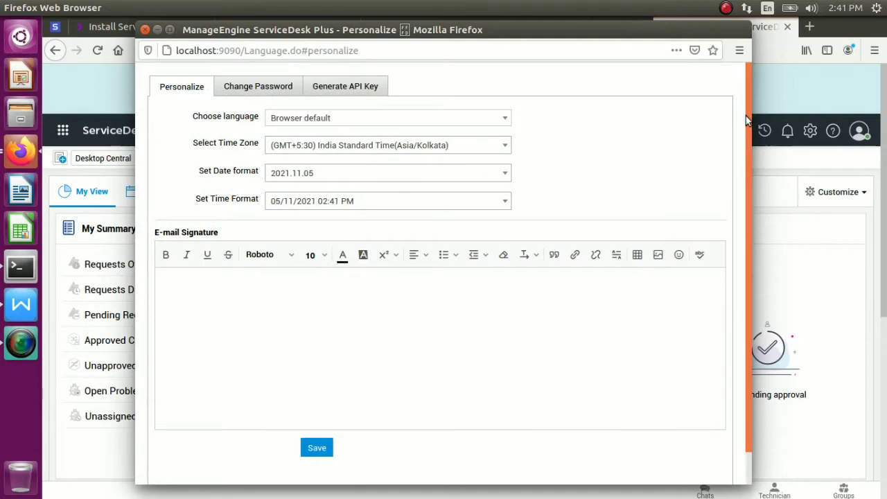
left_click(322, 85)
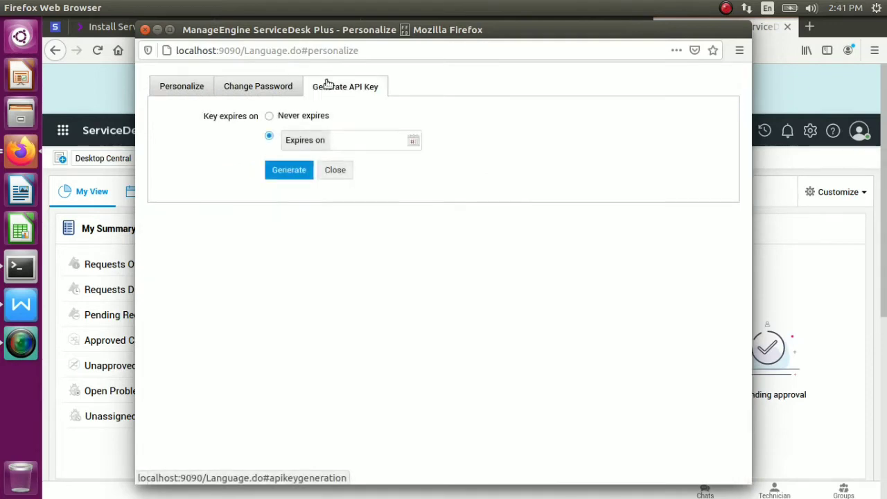
left_click(274, 88)
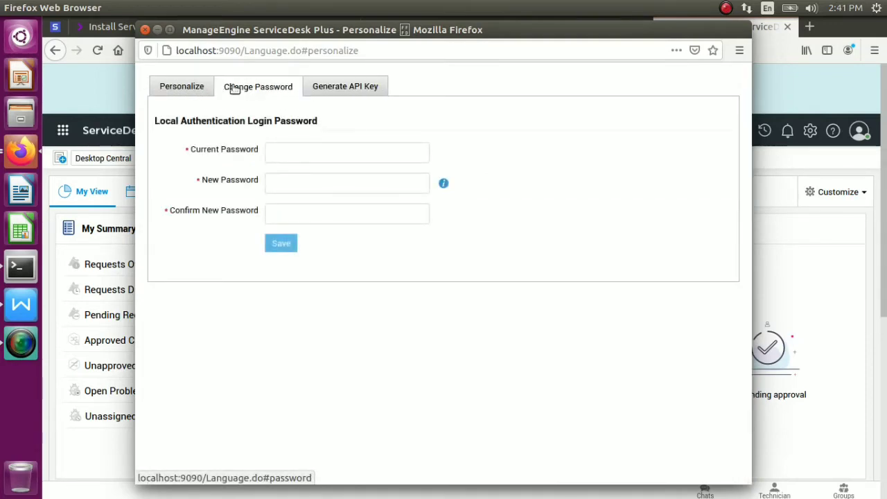
left_click(182, 84)
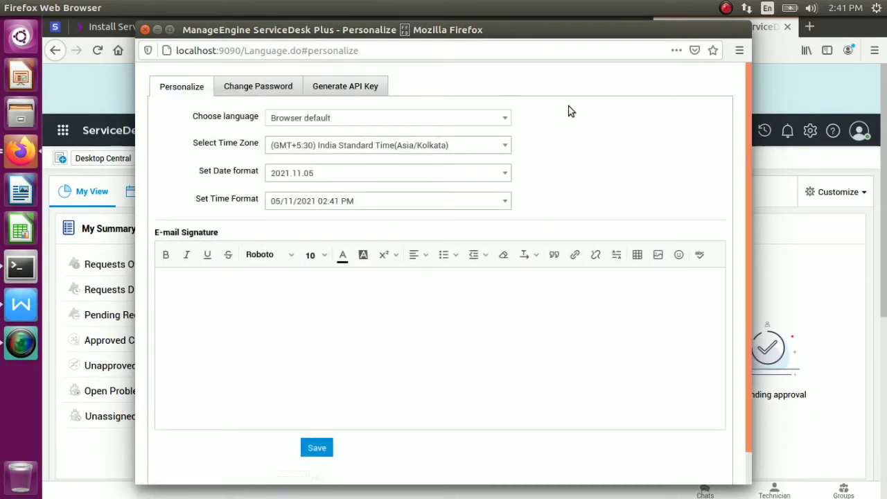
left_click(468, 122)
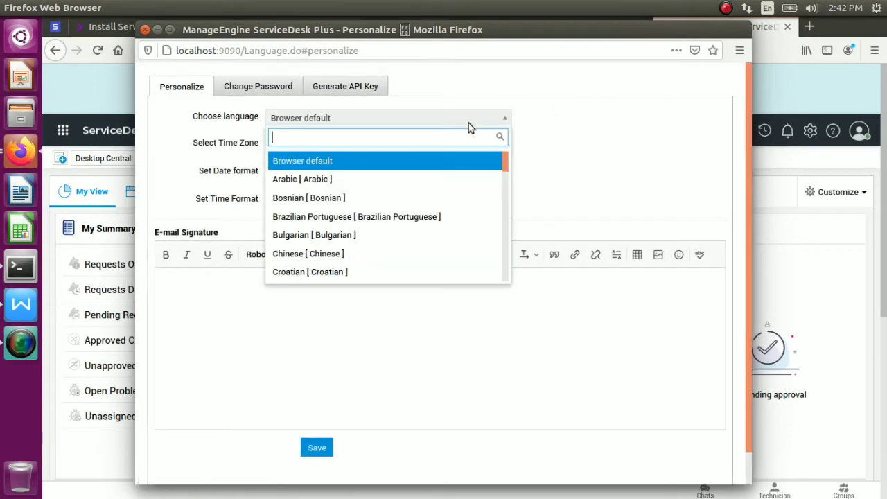
left_click(578, 129)
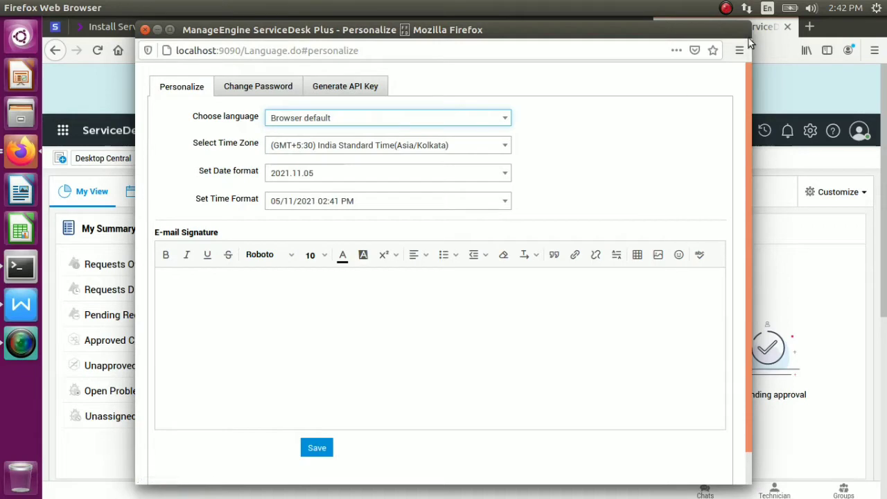
left_click(145, 30)
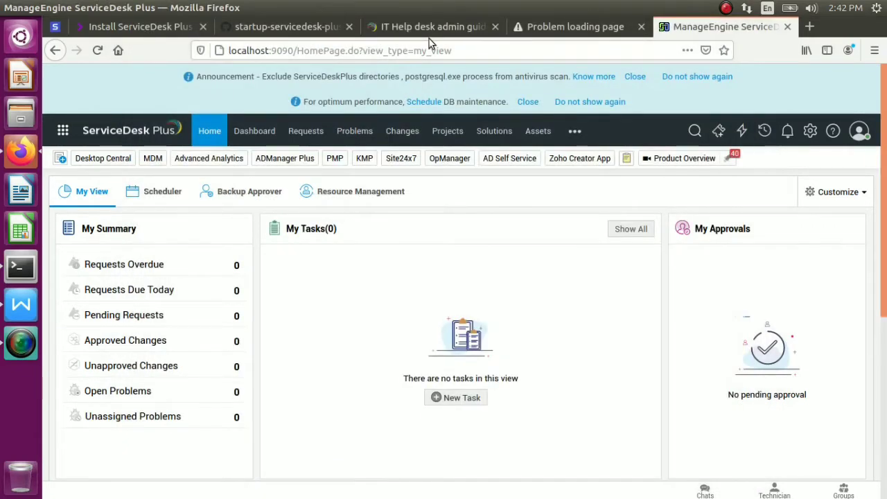
double_click(288, 51)
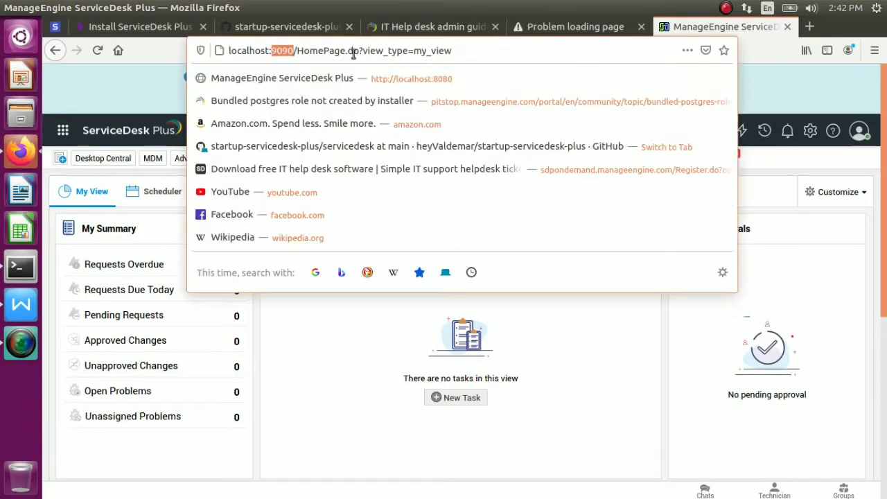
left_click(568, 27)
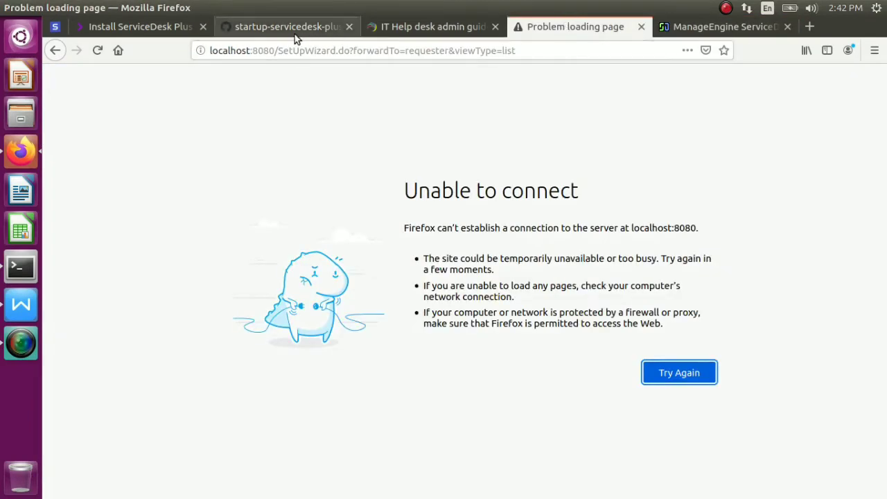
left_click_drag(275, 50, 265, 50)
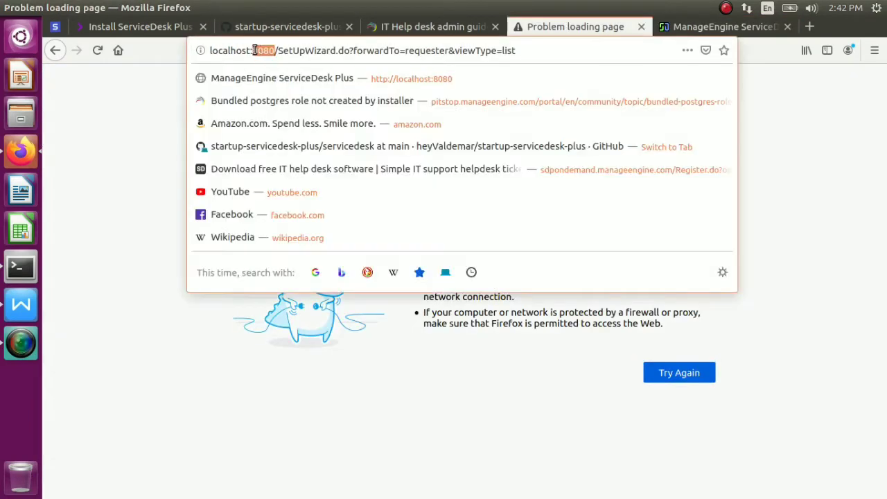
left_click(694, 28)
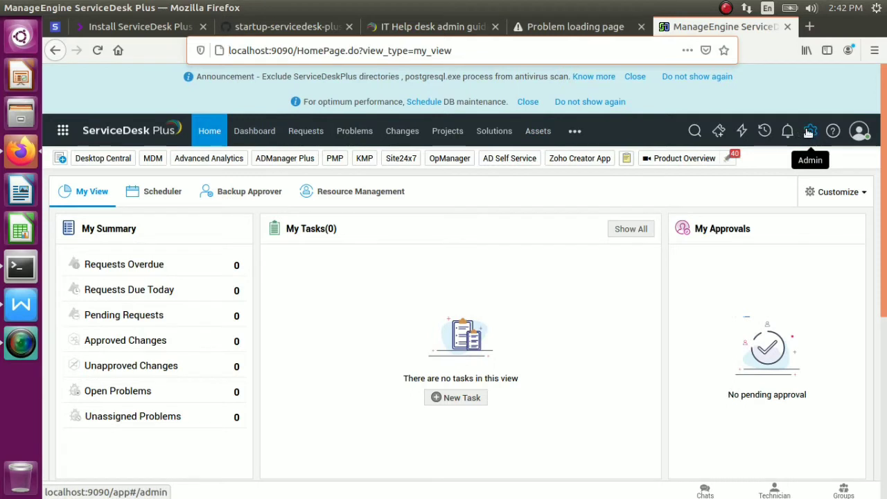
Open the ESM Directory, dismiss its intro, and list the Service Desk Instances showing IT Helpdesk
left_click(63, 132)
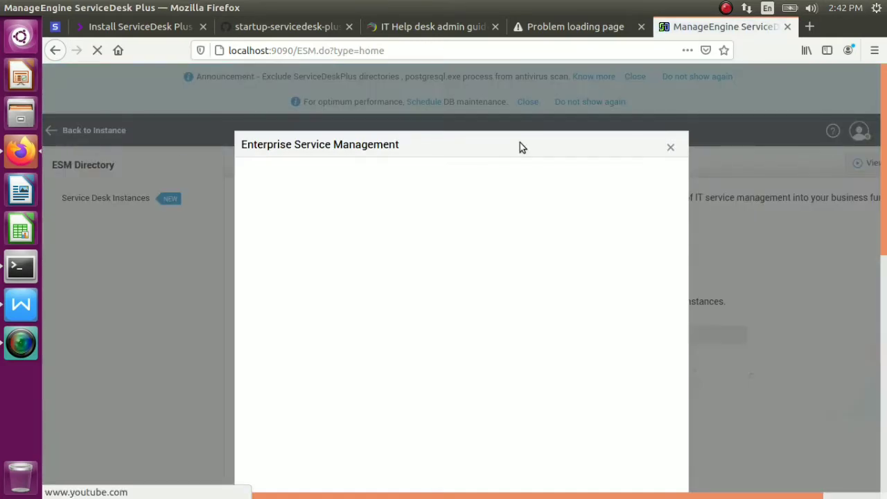
left_click(670, 147)
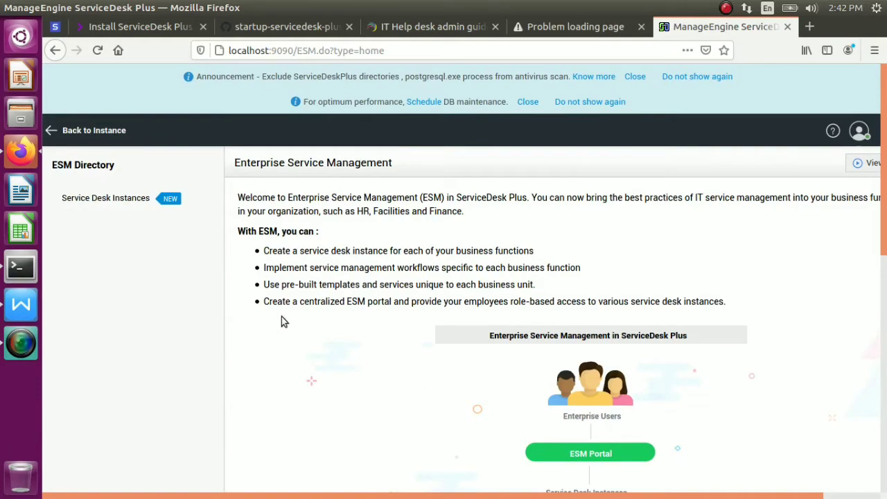
scroll(491, 319, "down", 3)
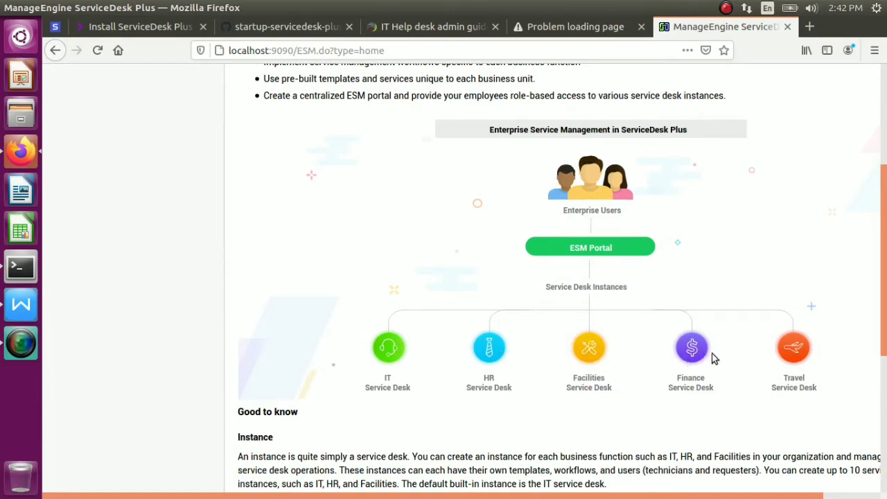
left_click_drag(885, 318, 875, 208)
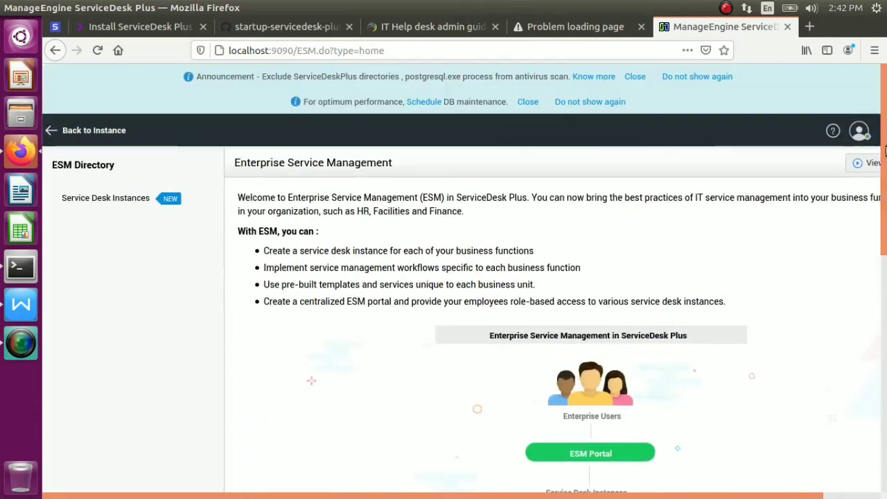
left_click(112, 203)
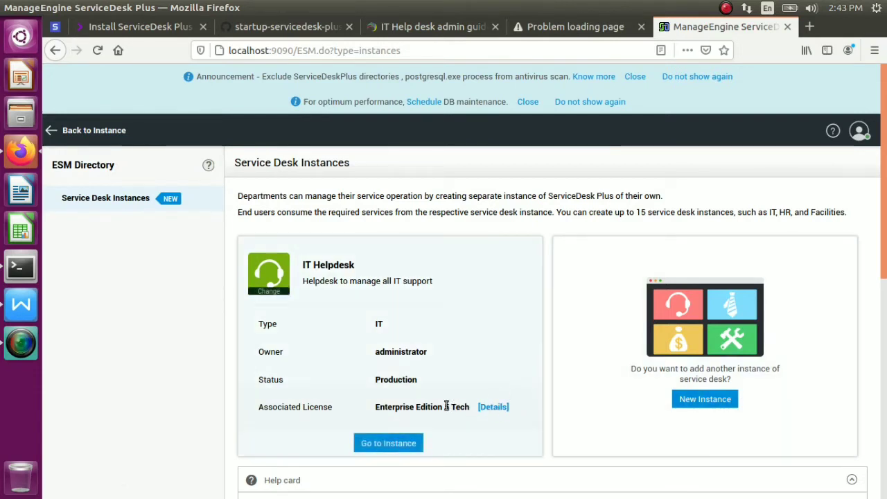
Check IT Helpdesk's Enterprise Edition licence and technician count, then start a New Instance form
left_click(499, 410)
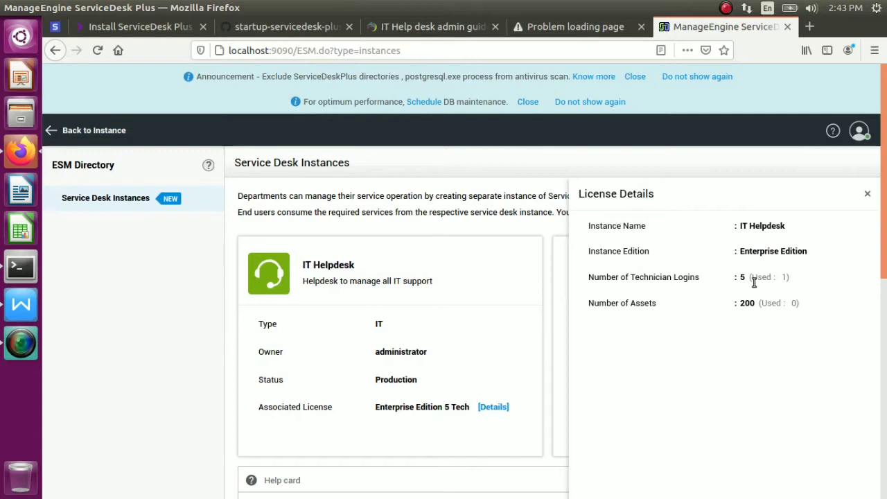
left_click_drag(754, 277, 847, 234)
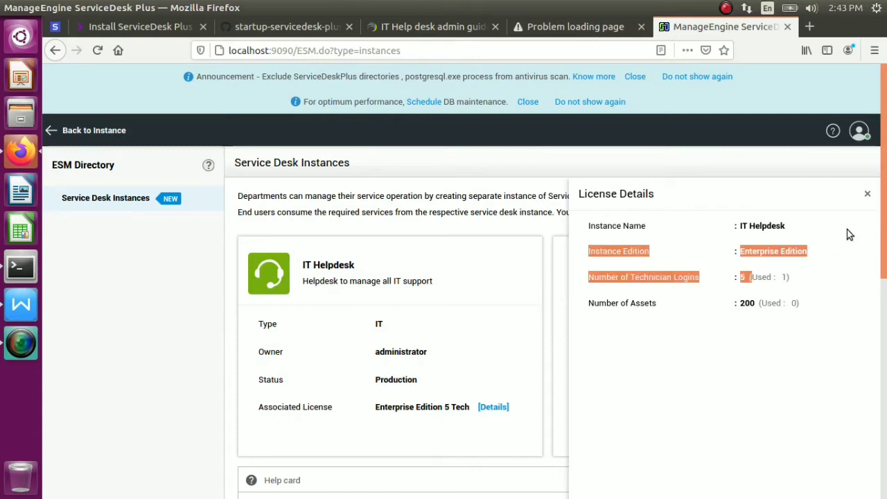
left_click(866, 194)
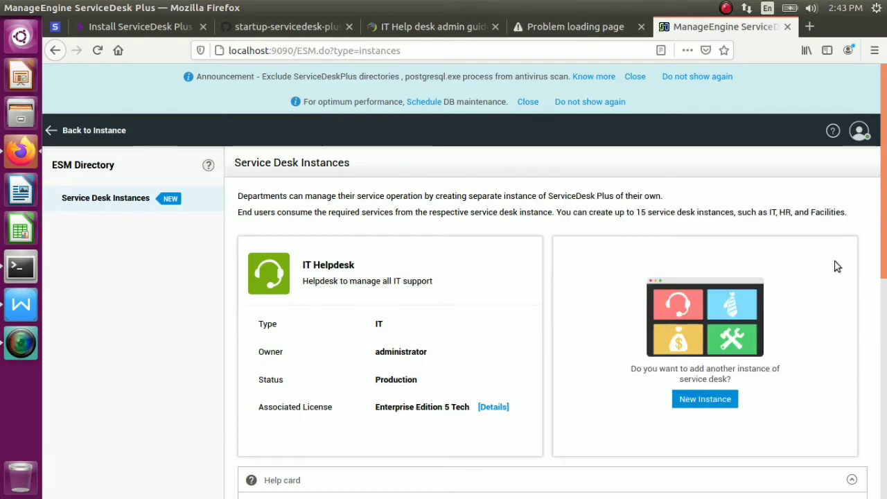
left_click(729, 396)
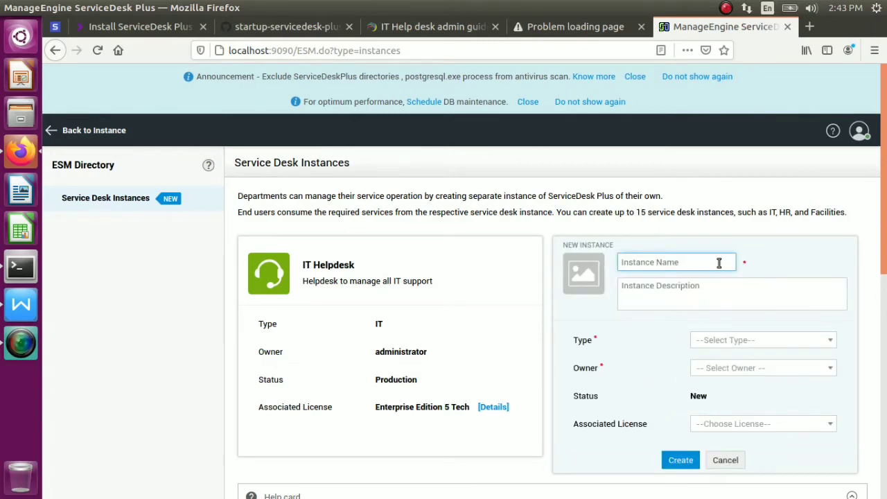
Try the Human Resources and Facilities instance types, leave the type as Blank, and focus Instance Name
left_click(830, 340)
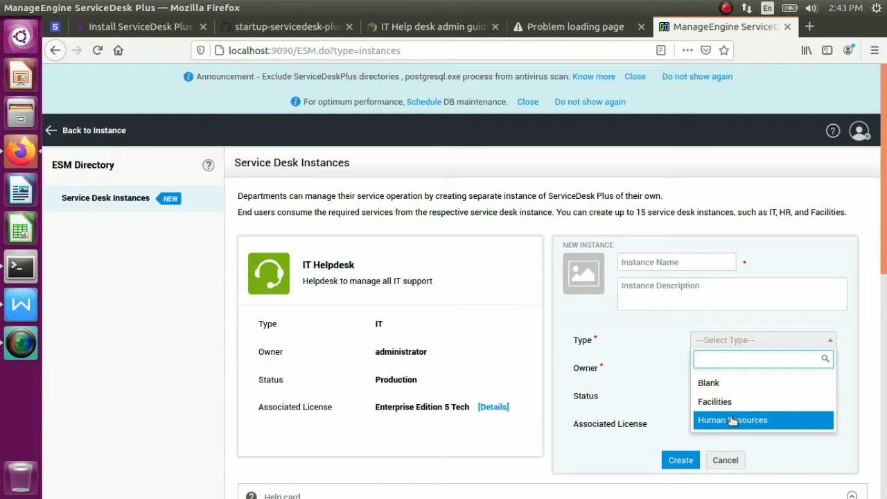
left_click(732, 420)
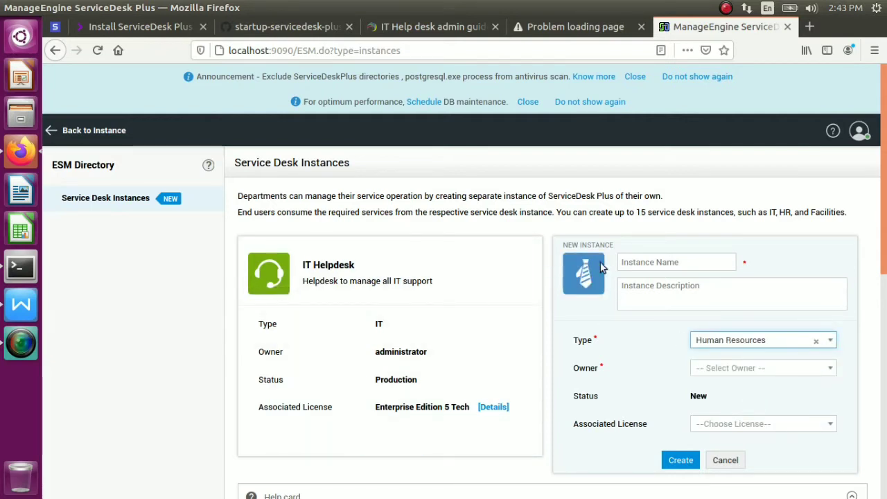
left_click(806, 340)
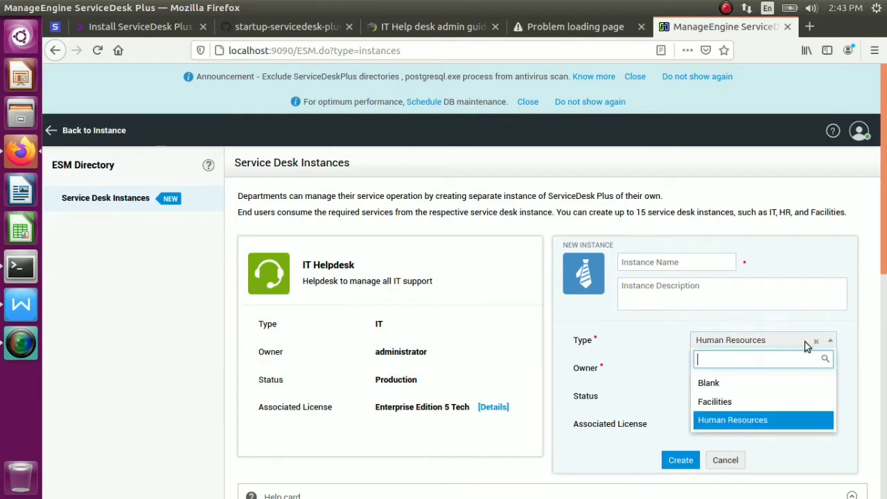
left_click(714, 401)
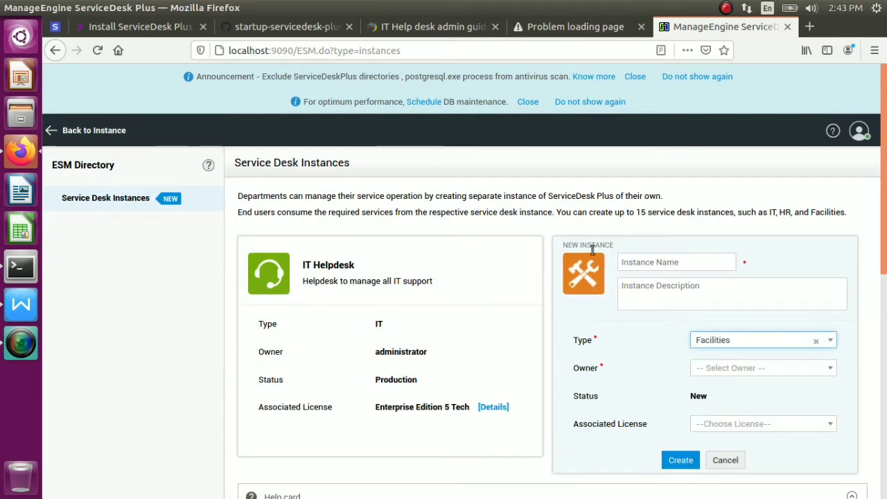
left_click(777, 344)
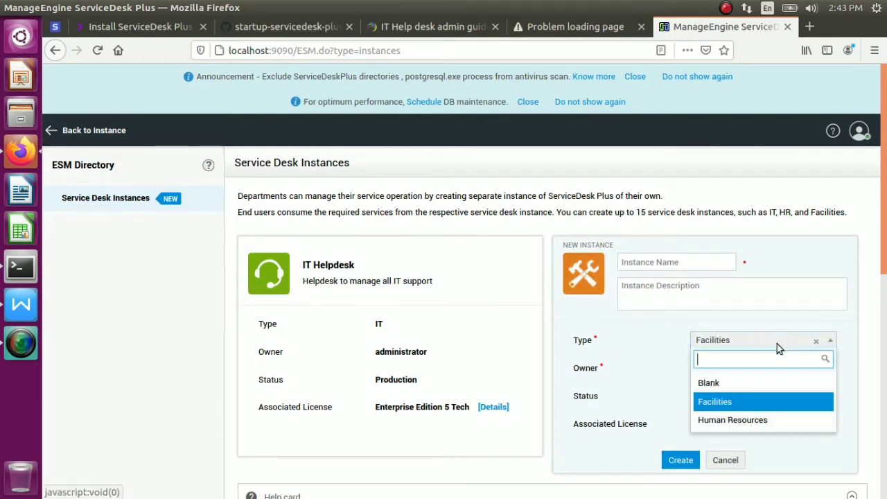
left_click(727, 385)
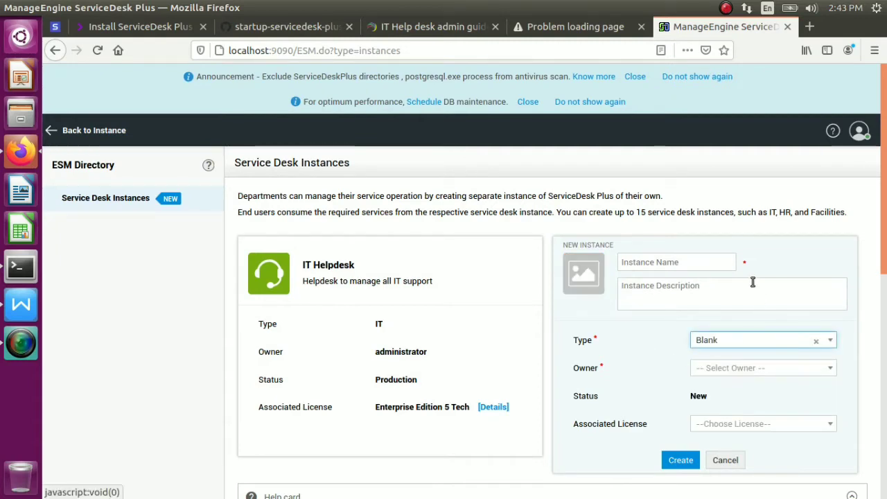
left_click(716, 261)
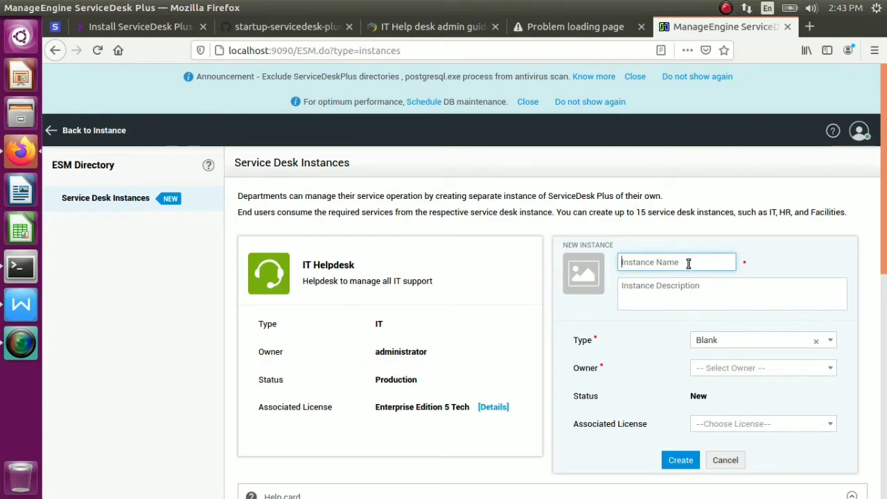
Name the instance 'HR Helpdesk' with description 'This is related for HR Portal'
type("HR")
type("Hel")
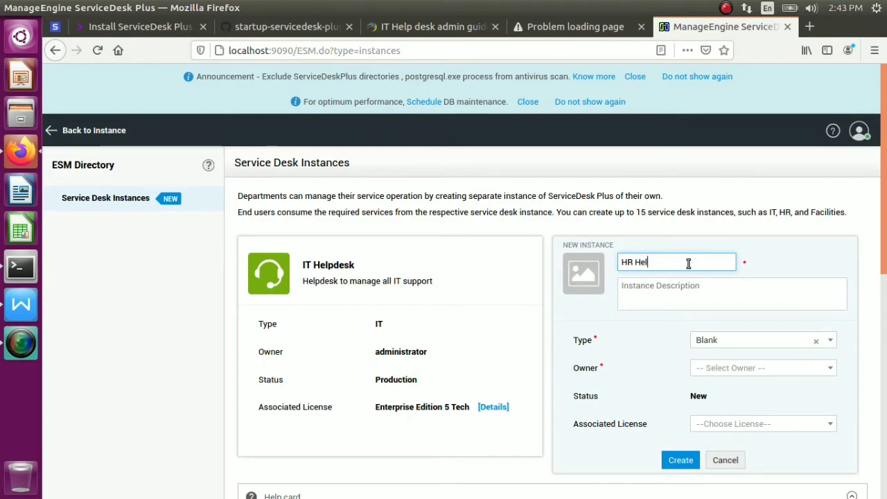
type("pdesk")
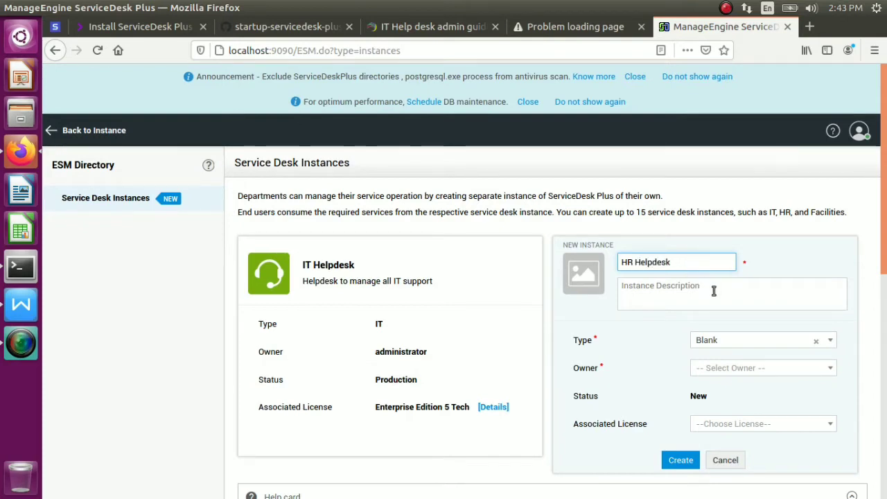
left_click(714, 291)
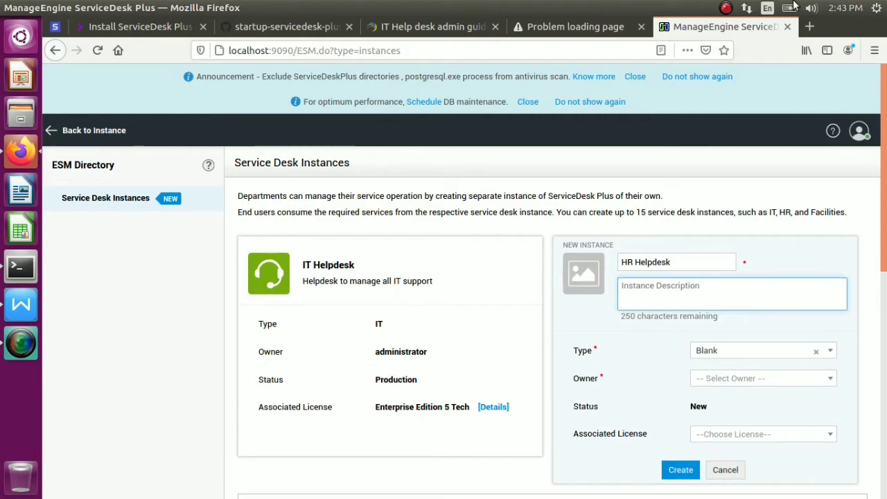
type("T")
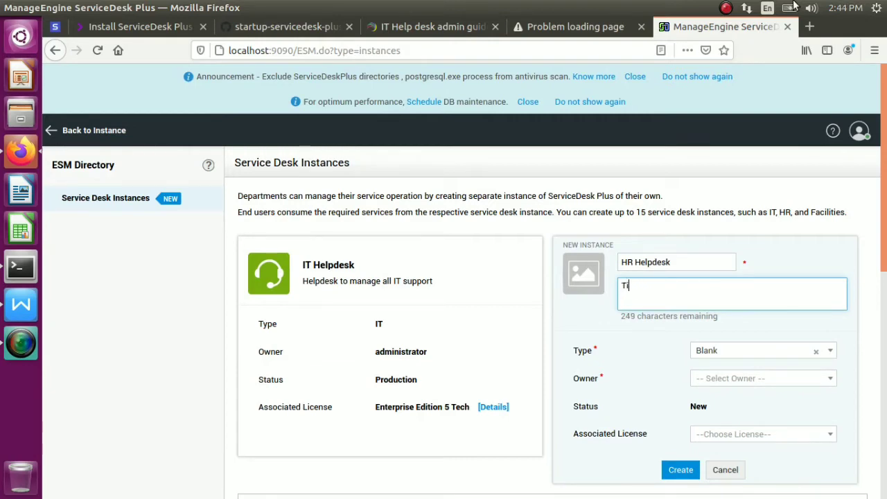
key("BackSpace")
key("BackSpace")
key("BackSpace")
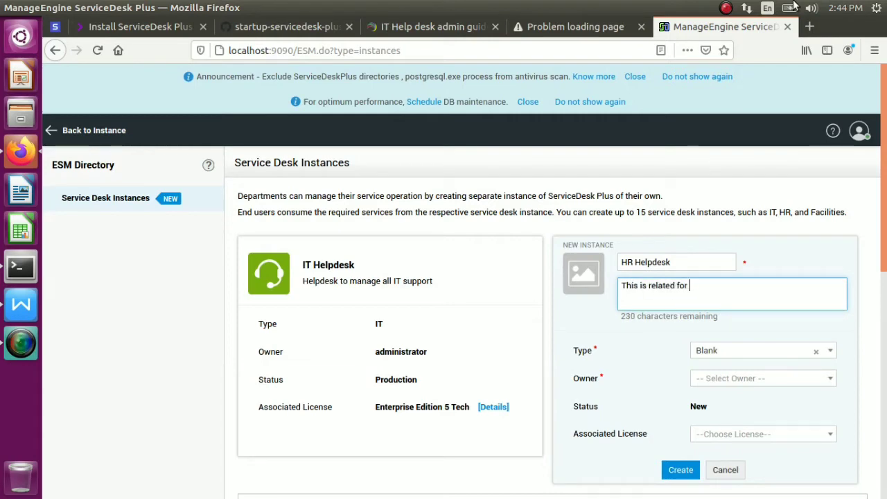
type("HR Portal")
Set the instance type to Human Resources, leaving the owner unselected
left_click(836, 352)
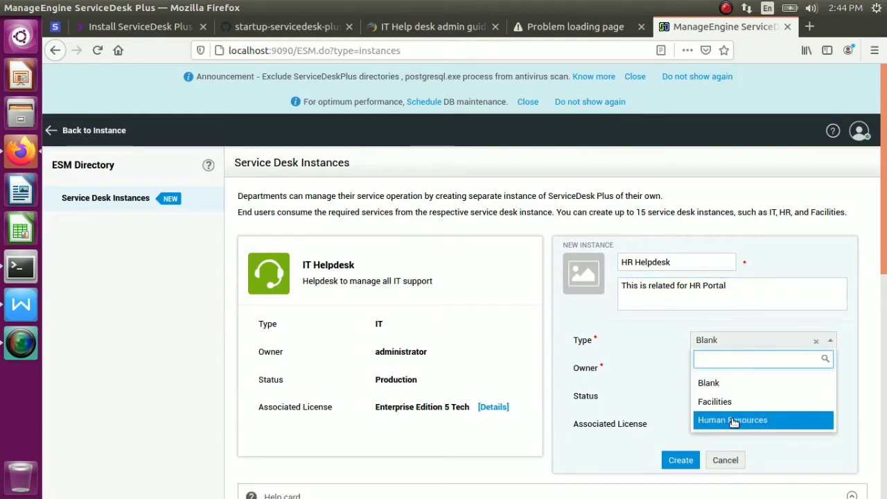
left_click(734, 420)
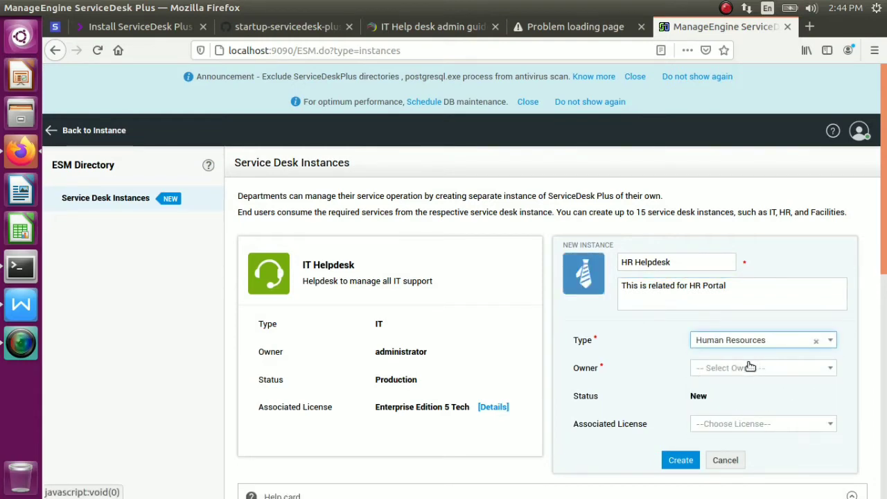
left_click(795, 367)
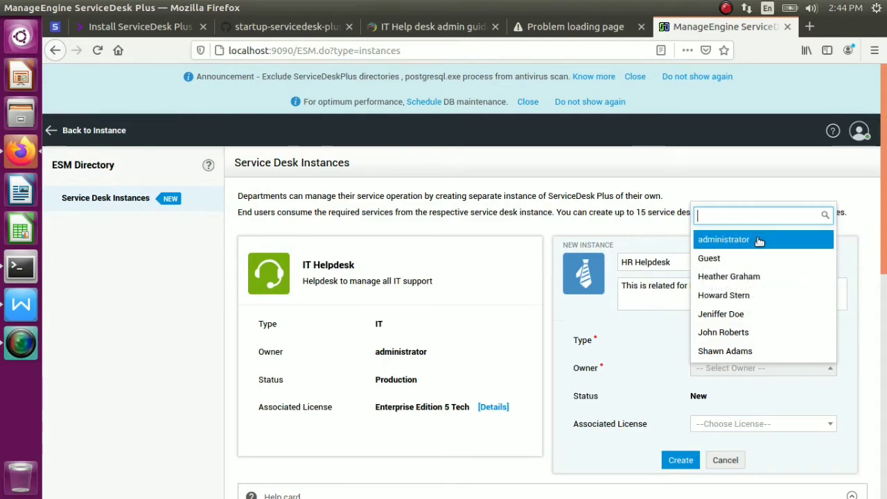
left_click(870, 213)
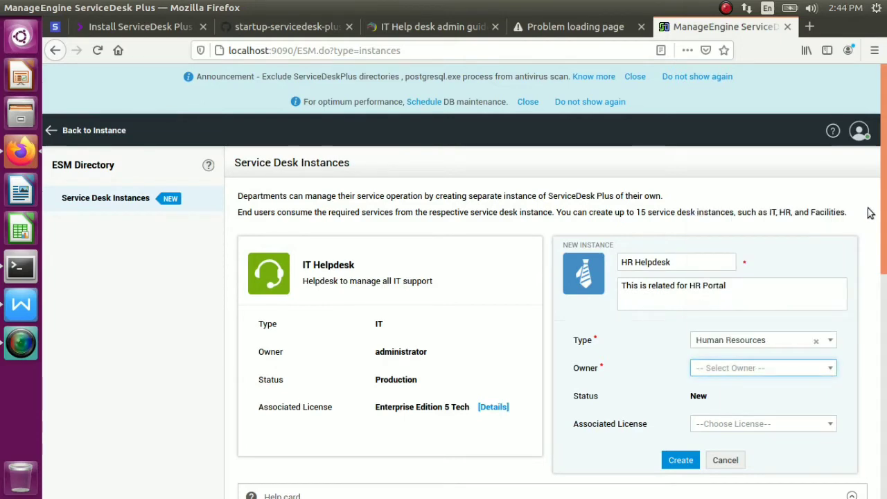
Abandon the HR Helpdesk form and go back to the home dashboard via Back to Instance
left_click(860, 134)
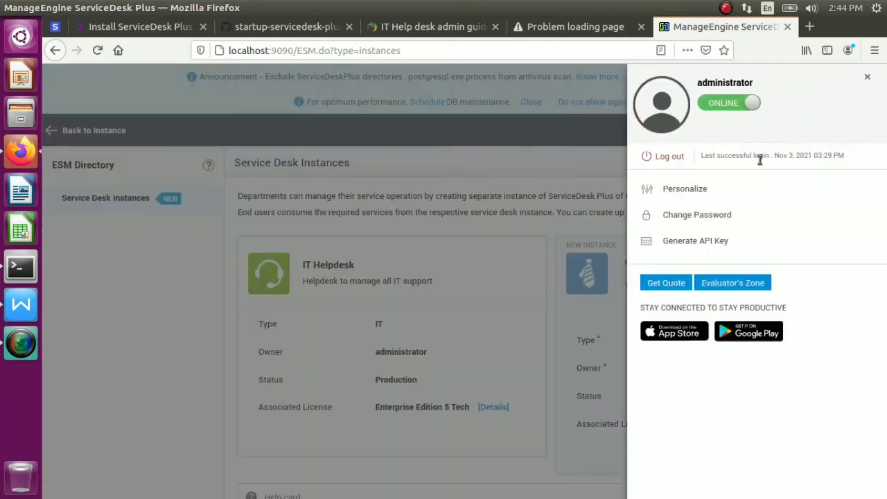
left_click(541, 278)
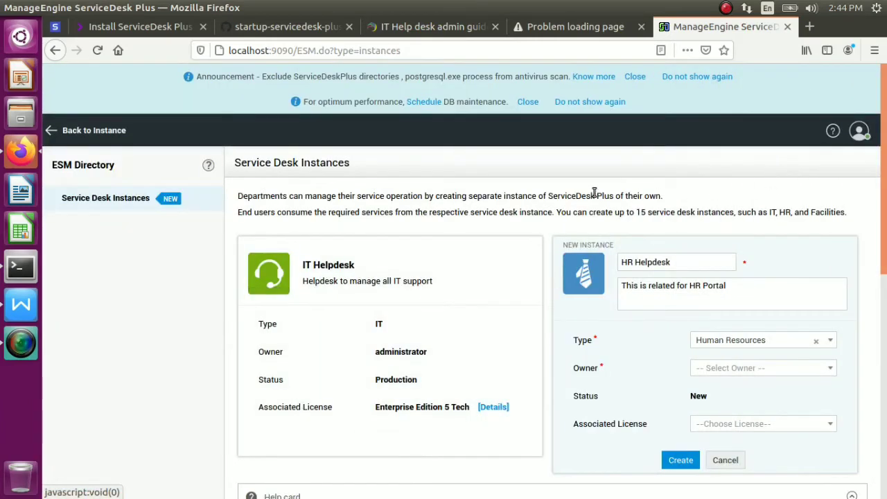
left_click(53, 132)
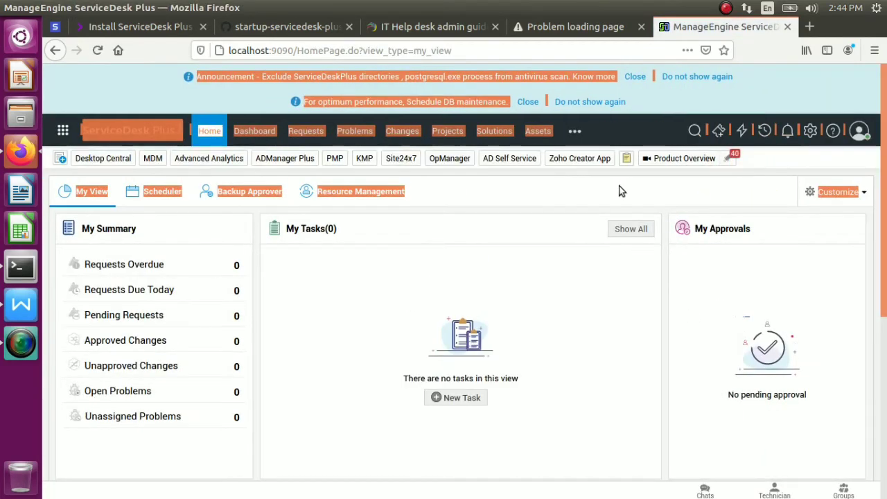
left_click(636, 123)
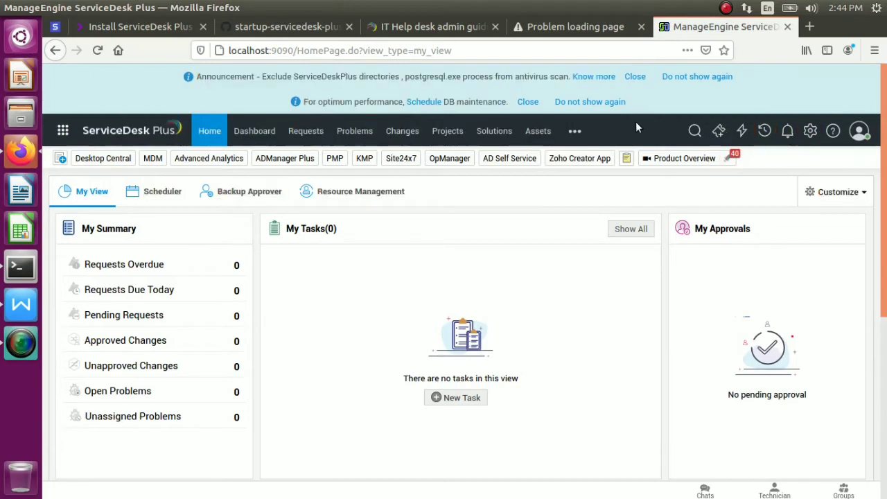
Go to Admin > Users and expand the New button's options for adding users
left_click(809, 132)
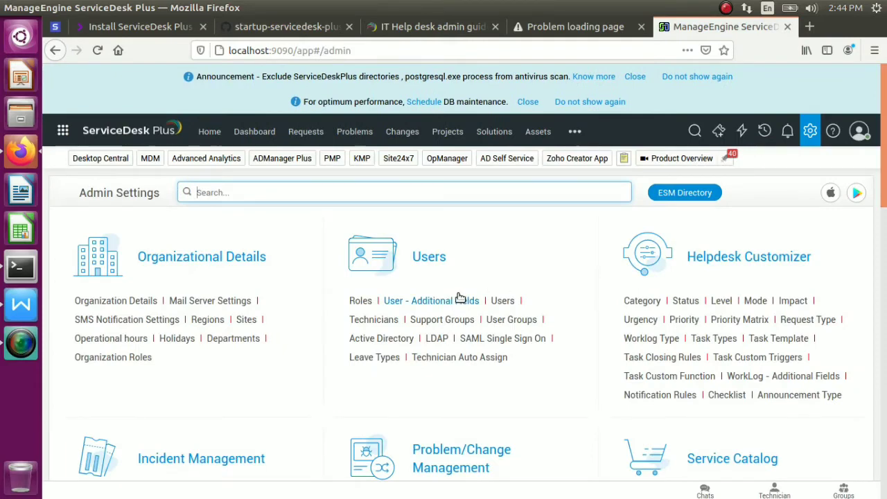
left_click(502, 302)
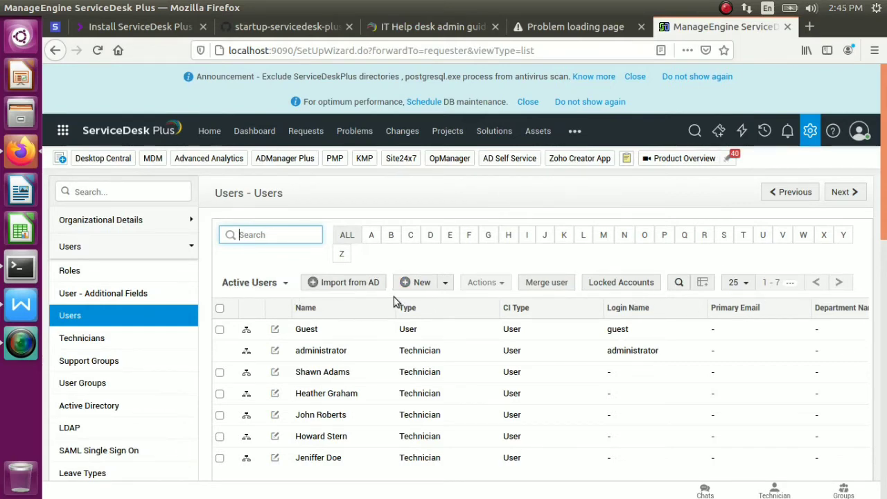
left_click(447, 285)
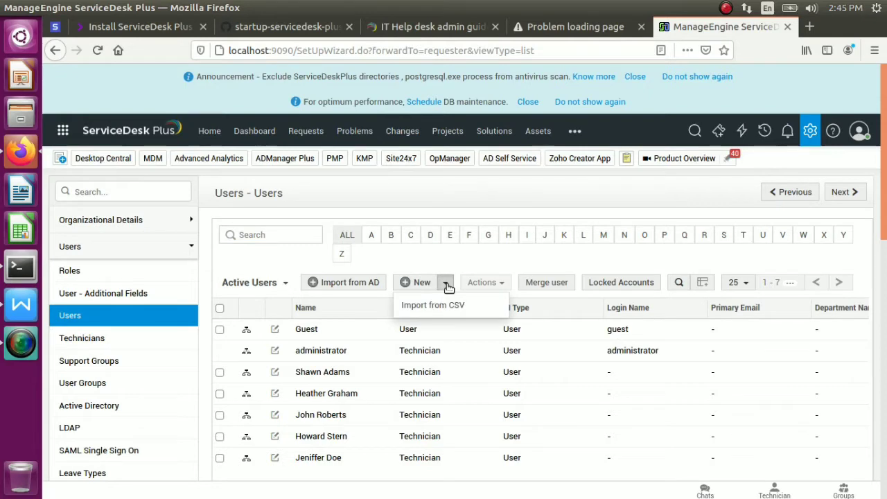
left_click(447, 285)
left_click(447, 285)
Start a new user and enter the user's first name, last name and employee ID
left_click(422, 286)
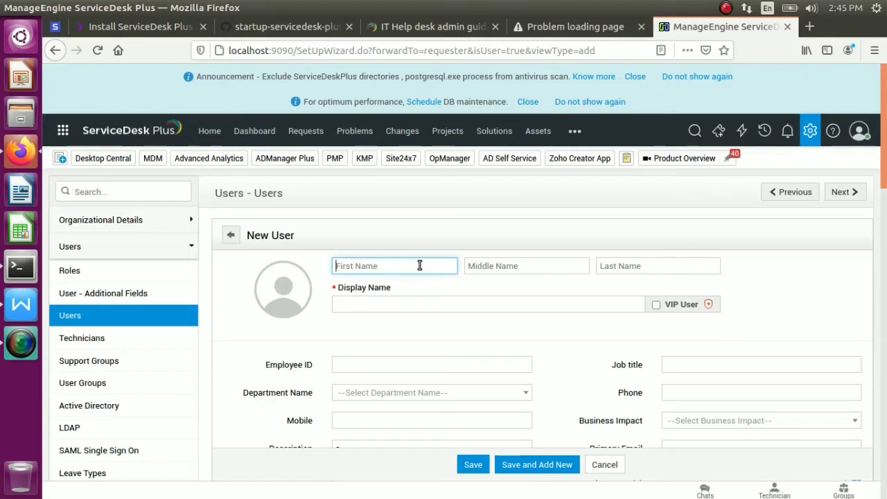
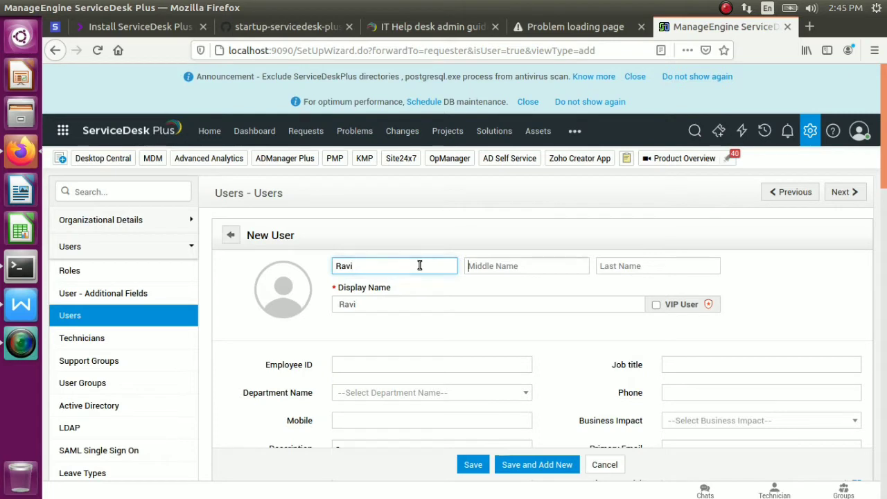
key("Tab")
key("Tab")
key("Tab")
key("shift+Tab")
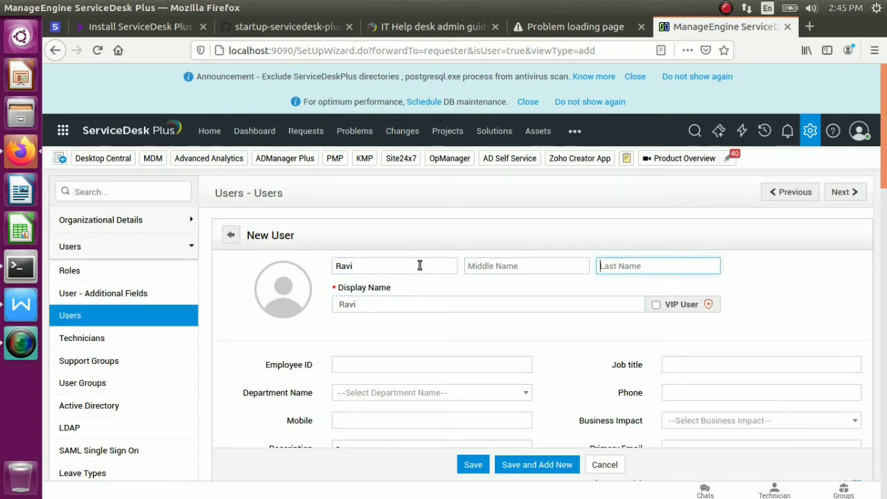
key("Tab")
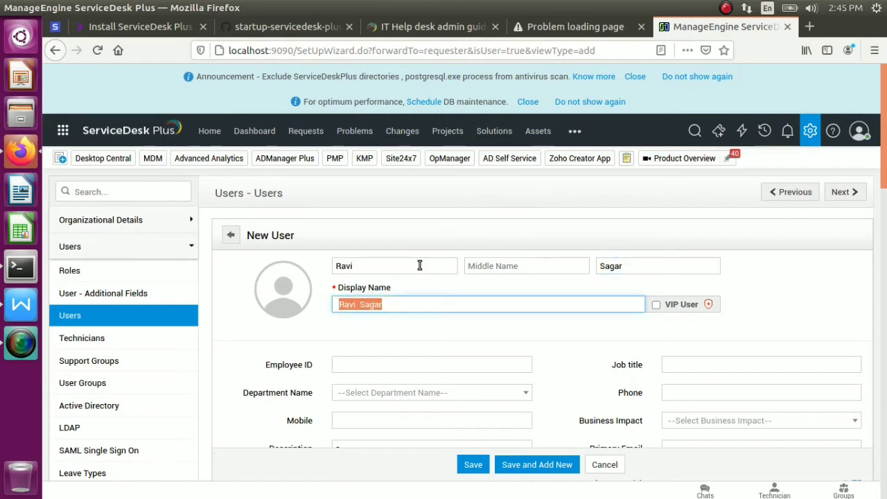
key("Tab")
key("Tab")
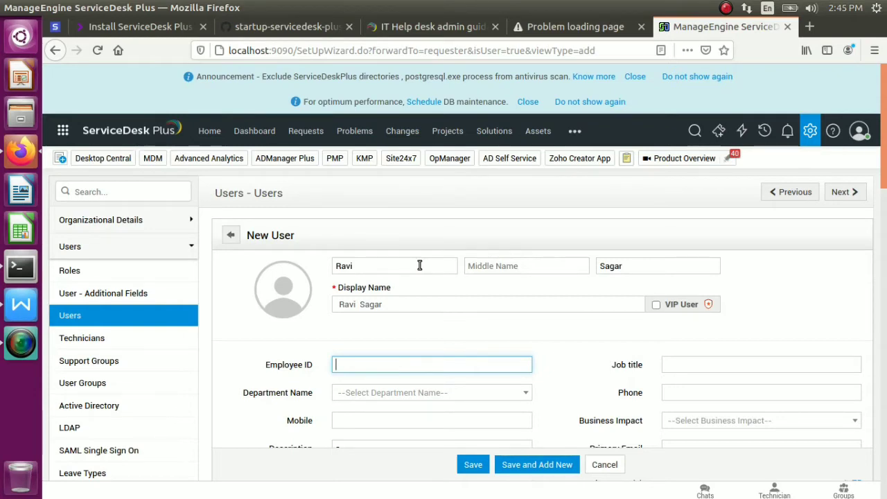
type("EMP241")
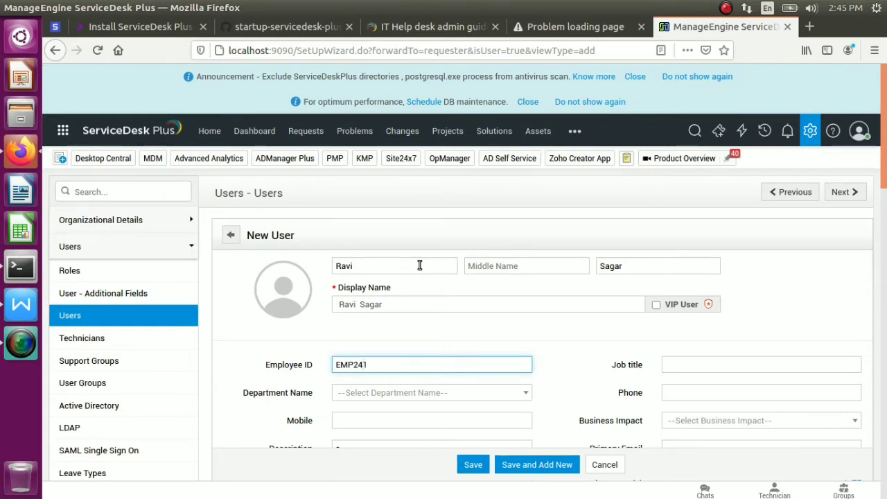
key("Tab")
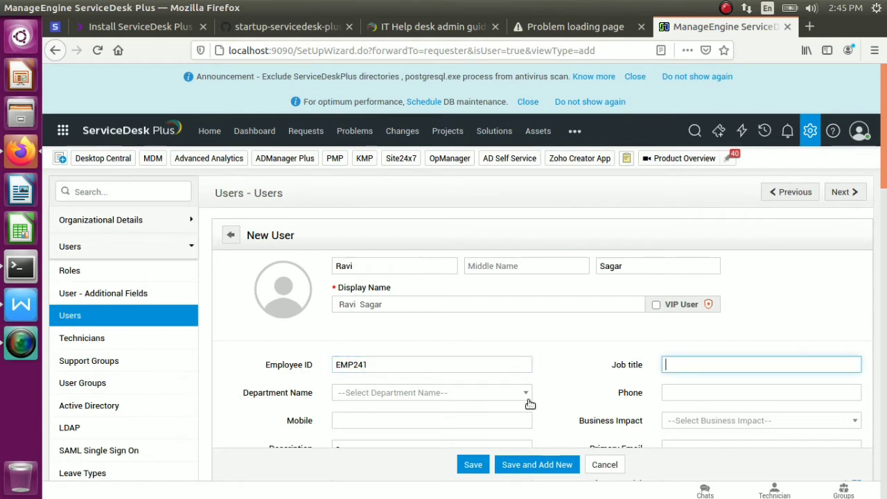
Assign the new user to the IT Services department
left_click(522, 393)
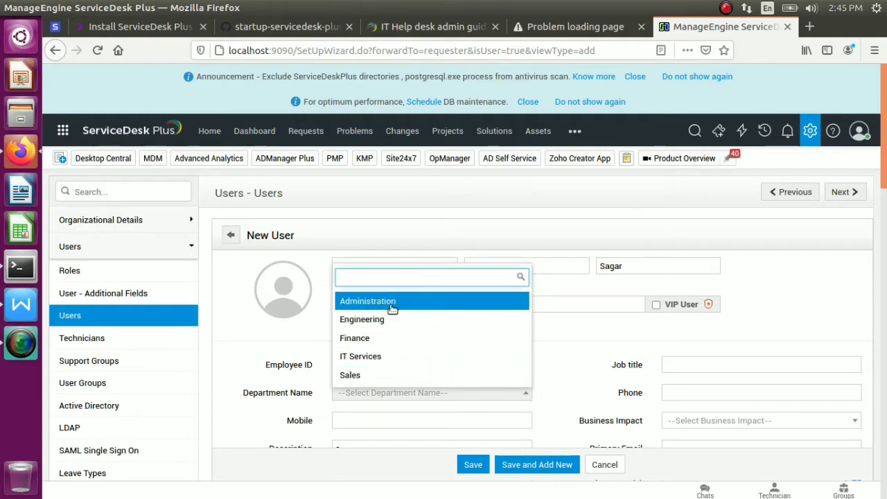
left_click(599, 341)
left_click(397, 394)
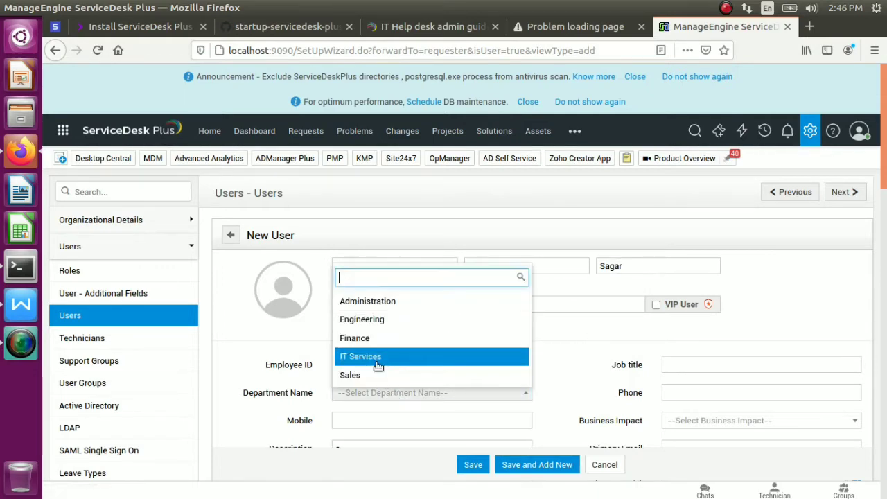
left_click(377, 358)
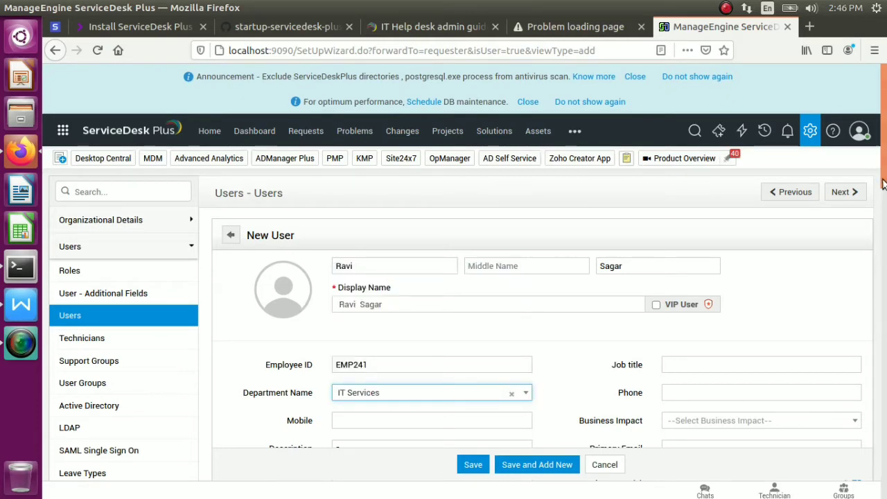
Enter the user's mobile number and the description 'IT Employee'
scroll(883, 184, "down", 5)
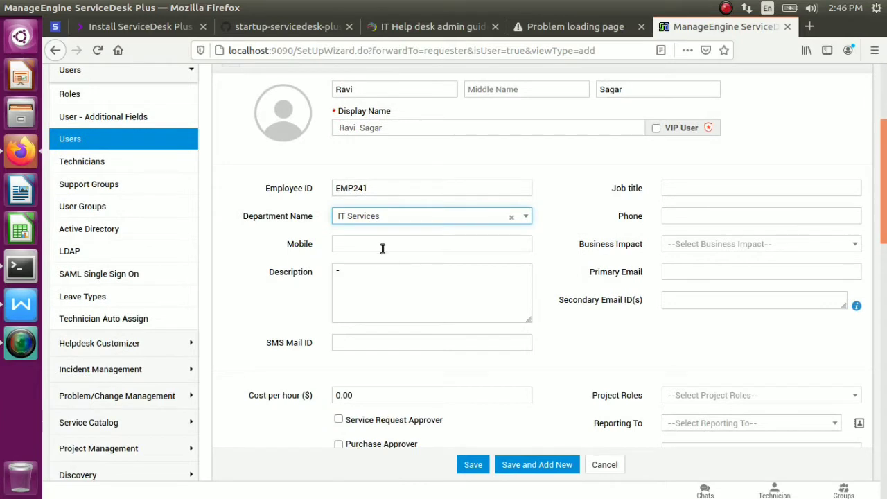
left_click(383, 246)
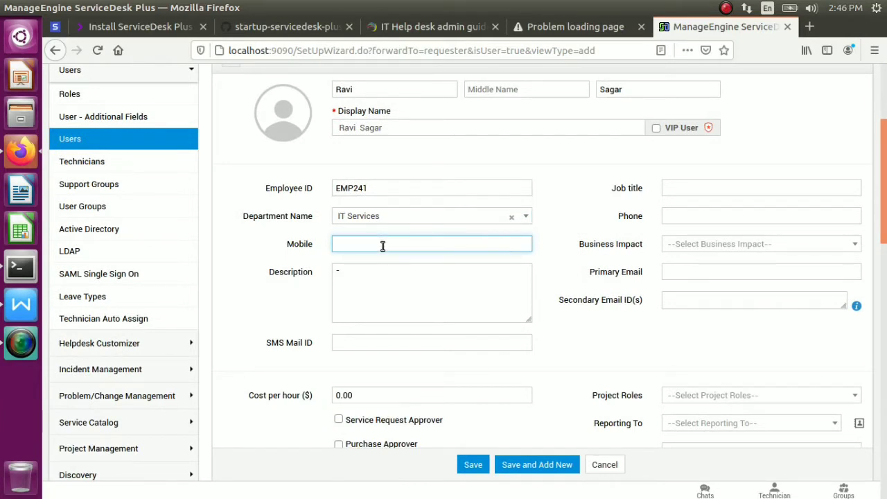
type("1234567890")
left_click(406, 283)
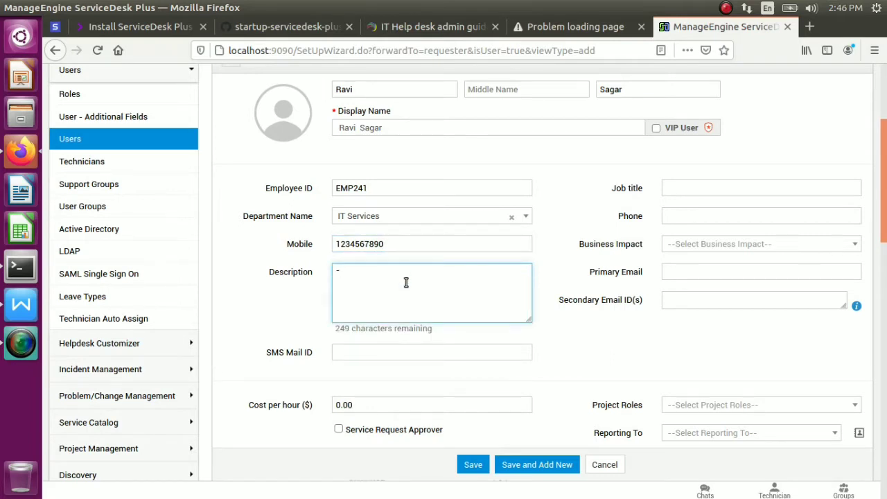
type("IT Employee")
Set the job title to 'Sr. IT Support'
left_click(695, 191)
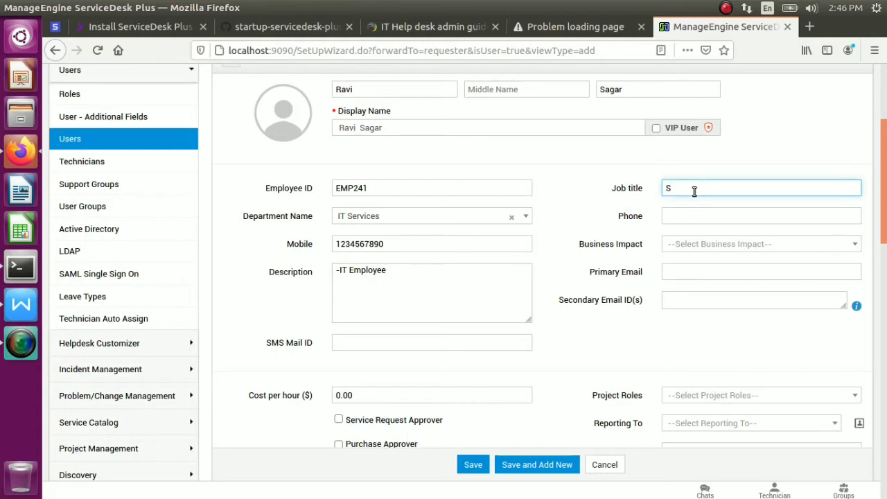
type("Sr. IT st")
key("BackSpace")
key("BackSpace")
type("Suppor")
left_click(697, 190)
key("BackSpace")
type("u")
Set business impact to High and fill in the user's primary e-mail address
left_click(780, 243)
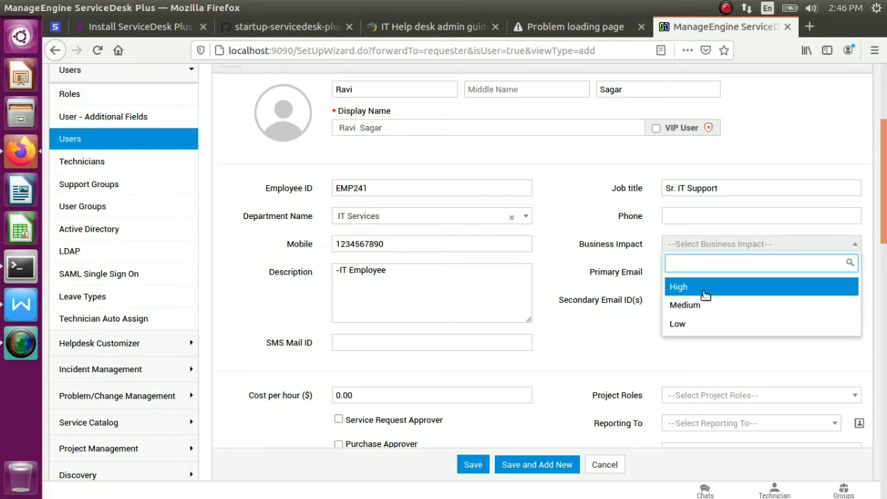
left_click(705, 295)
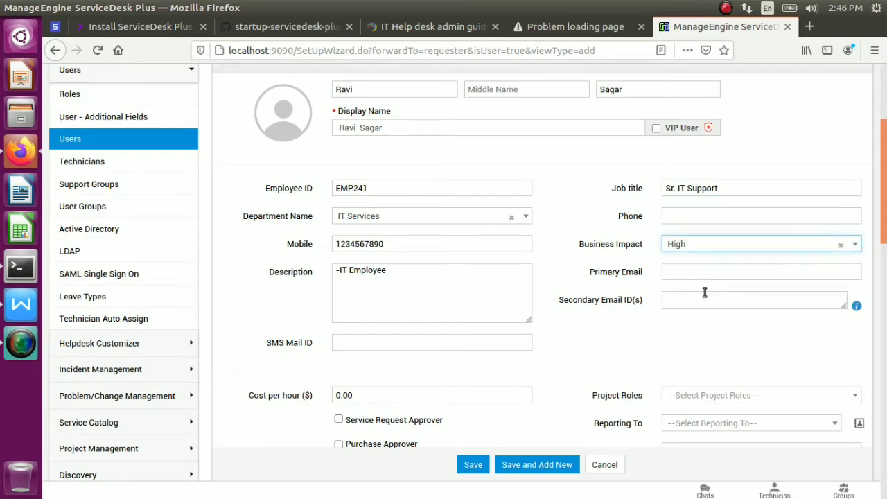
left_click(745, 277)
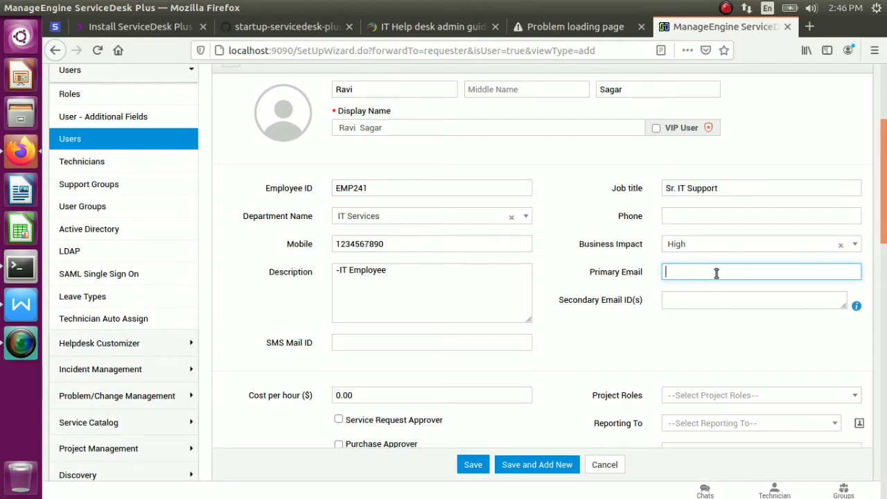
type("saga")
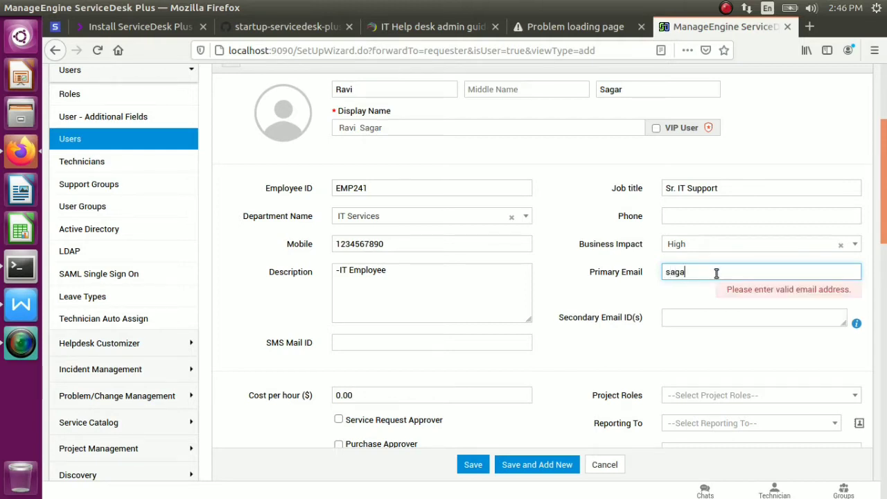
type("r66")
key("BackSpace")
key("BackSpace")
key("BackSpace")
key("BackSpace")
key("BackSpace")
key("BackSpace")
key("BackSpace")
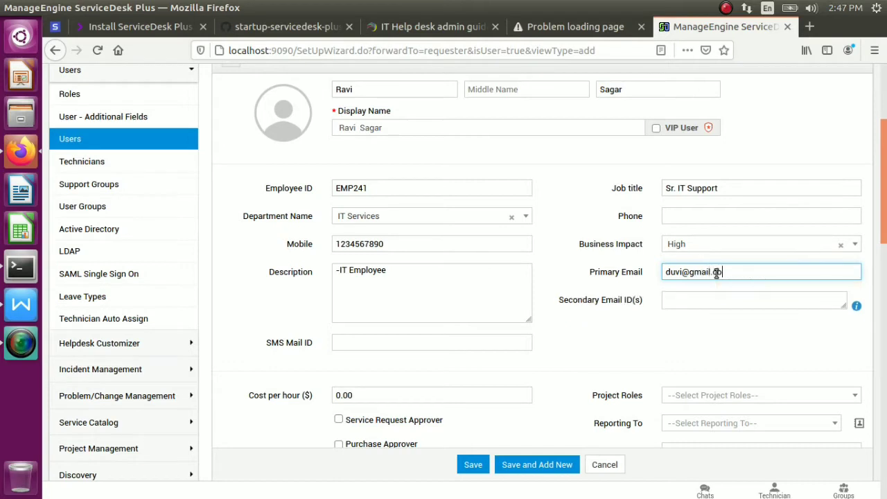
Assign the Team Leader project role and choose the manager the user reports to
left_click(701, 308)
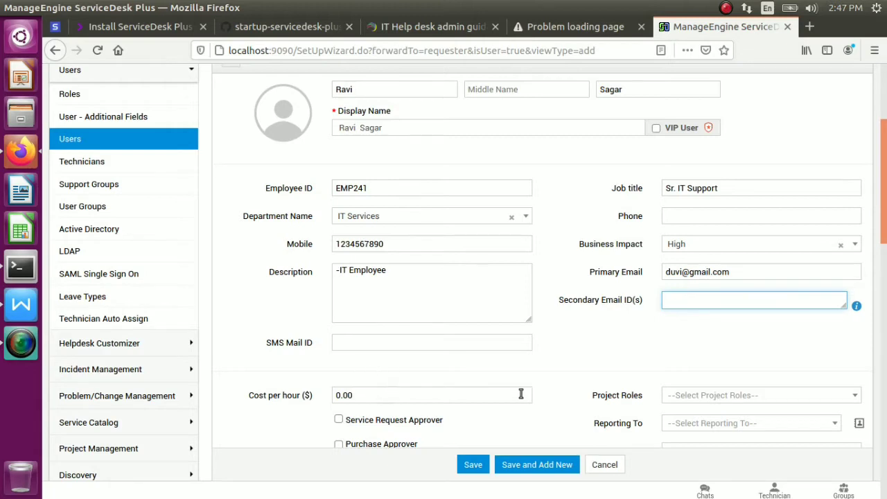
left_click(735, 399)
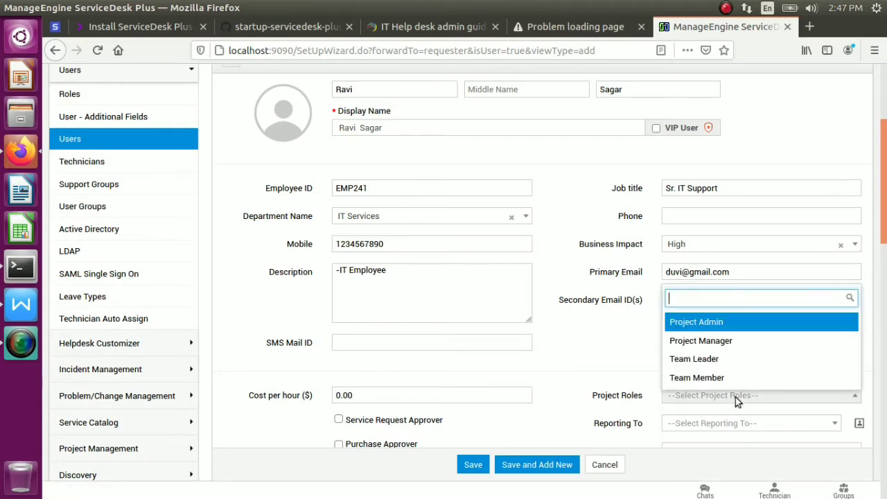
left_click(714, 360)
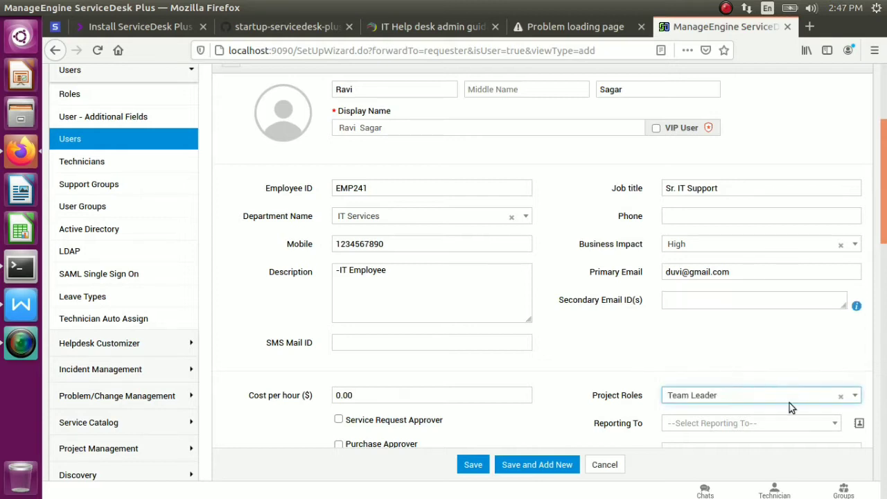
left_click(836, 425)
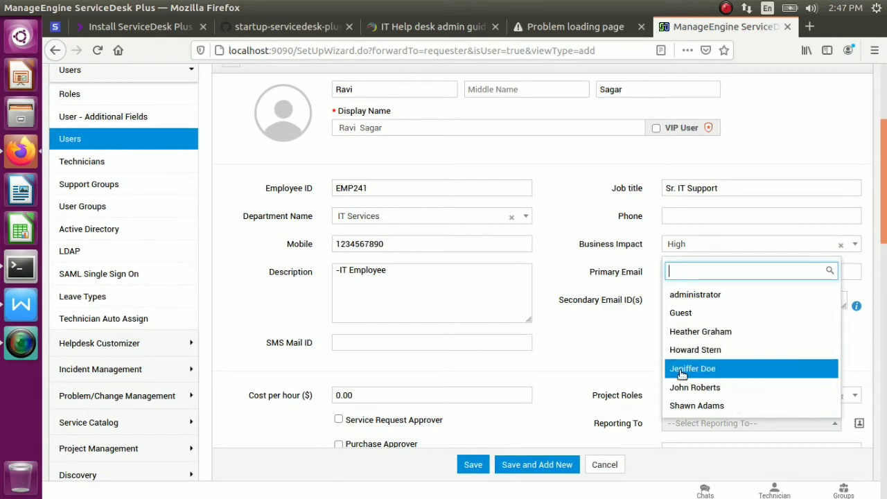
left_click(719, 332)
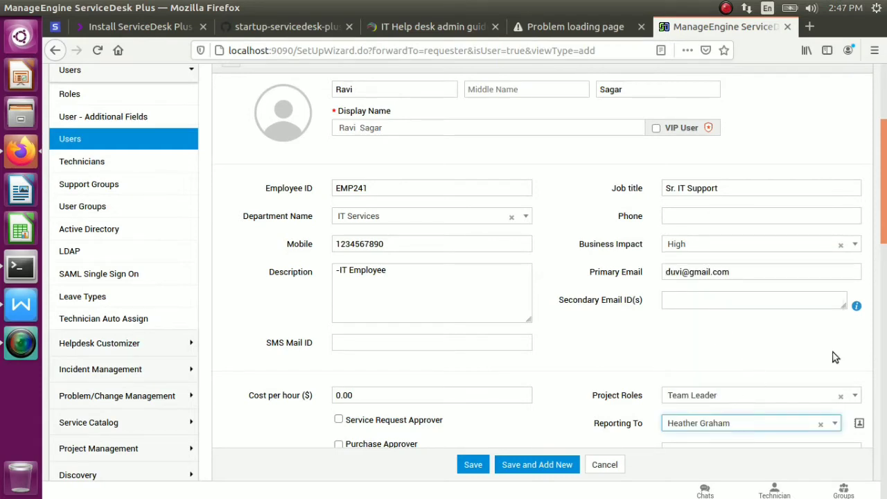
Set Requester allowed to view to All requests
scroll(724, 329, "down", 3)
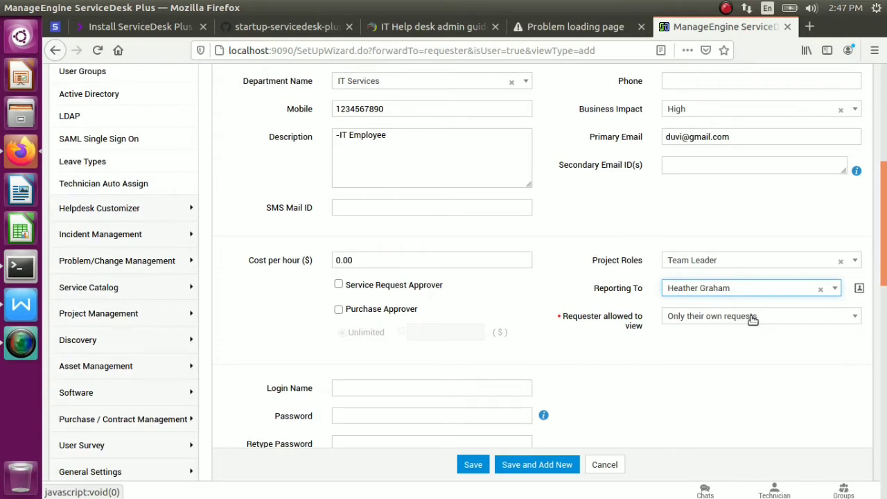
left_click(753, 318)
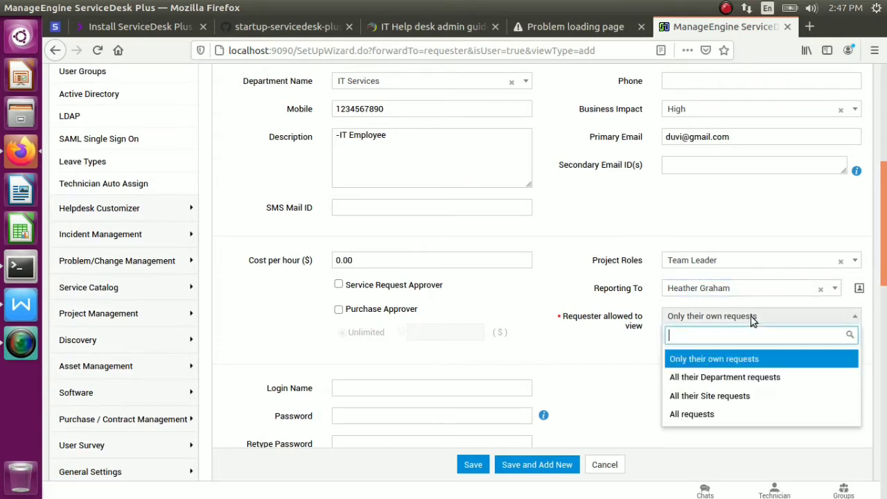
left_click(739, 380)
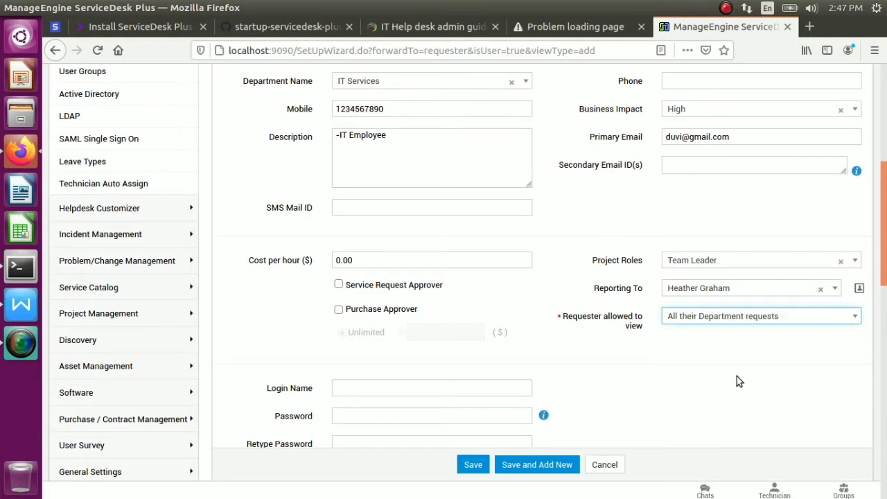
left_click(725, 320)
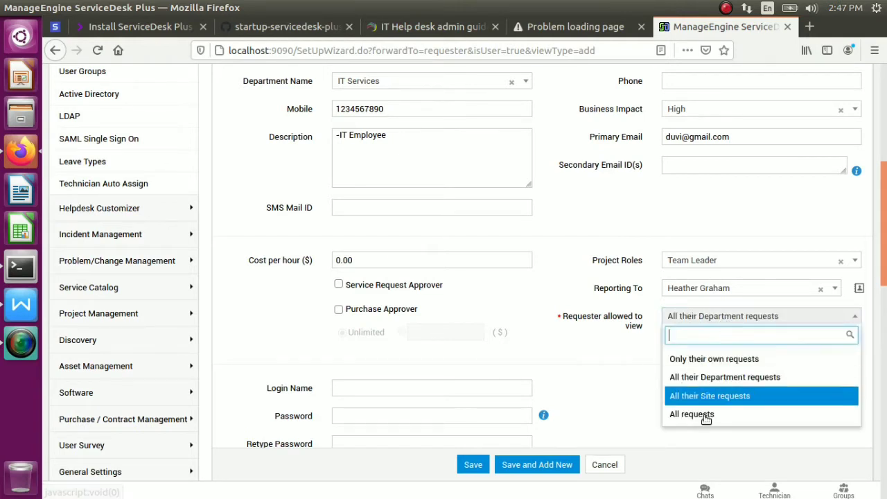
left_click(693, 414)
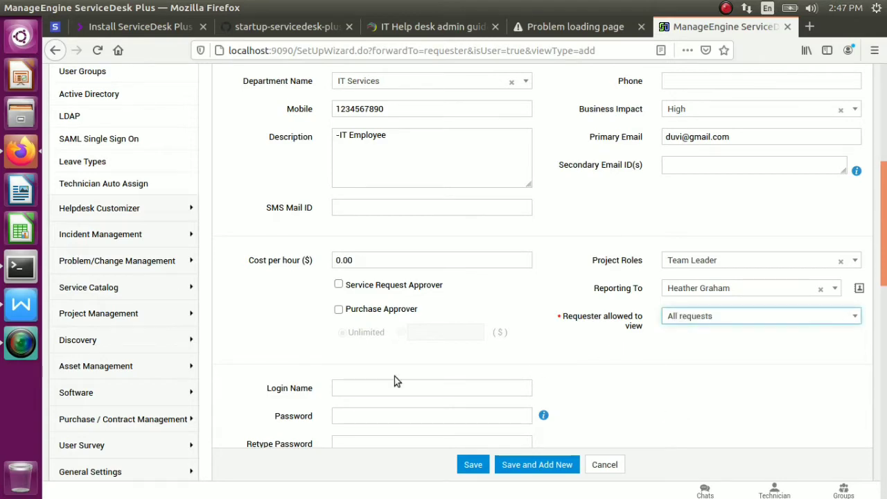
Enter the user's login name and account password
scroll(885, 205, "down", 4)
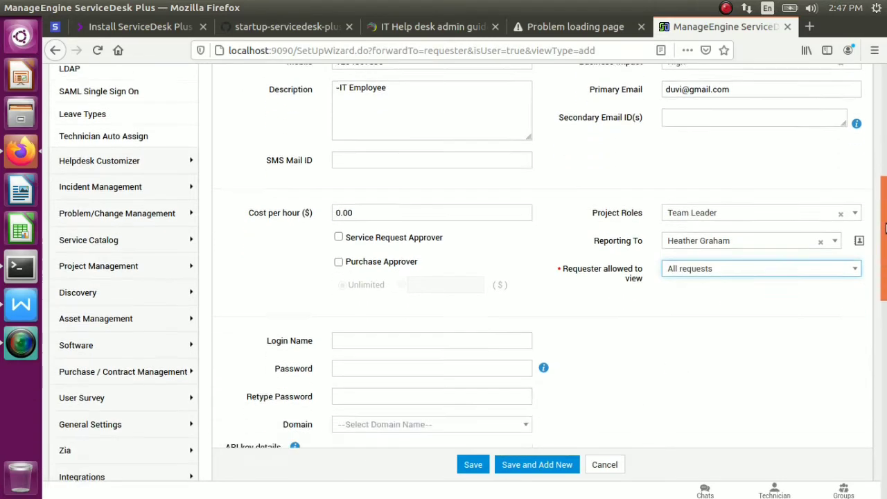
left_click(399, 224)
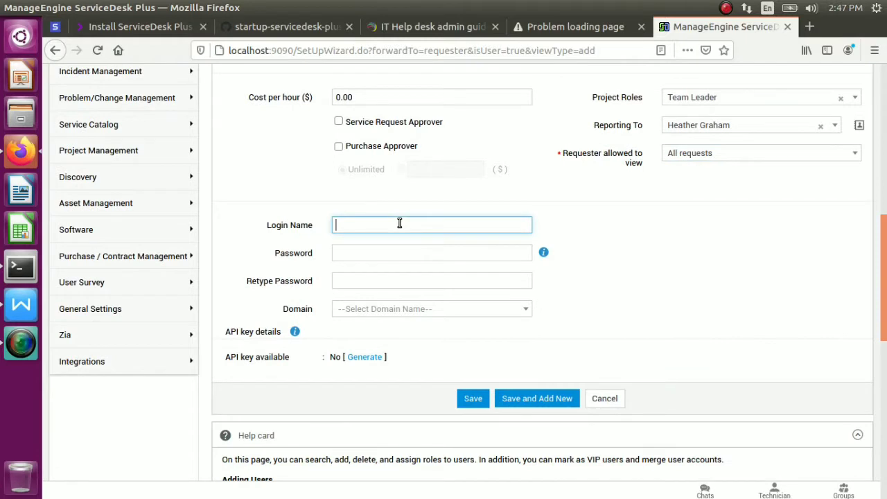
key("Tab")
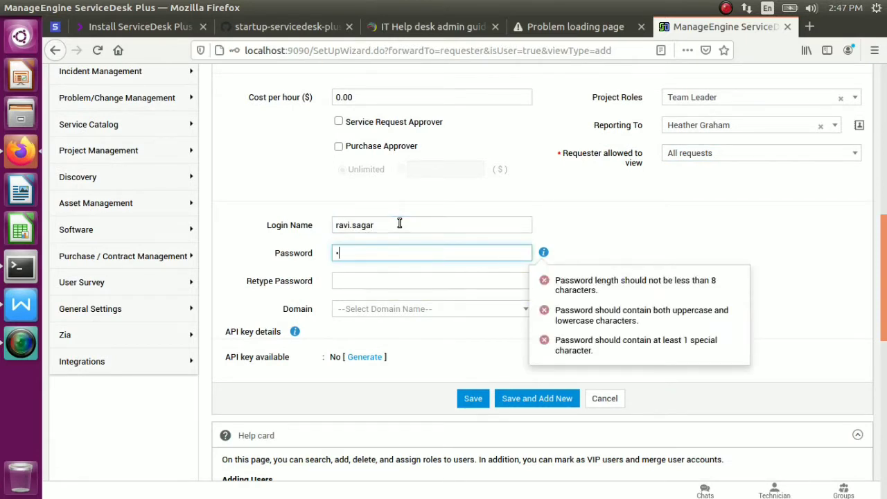
key("BackSpace")
key("BackSpace")
key("BackSpace")
key("BackSpace")
key("BackSpace")
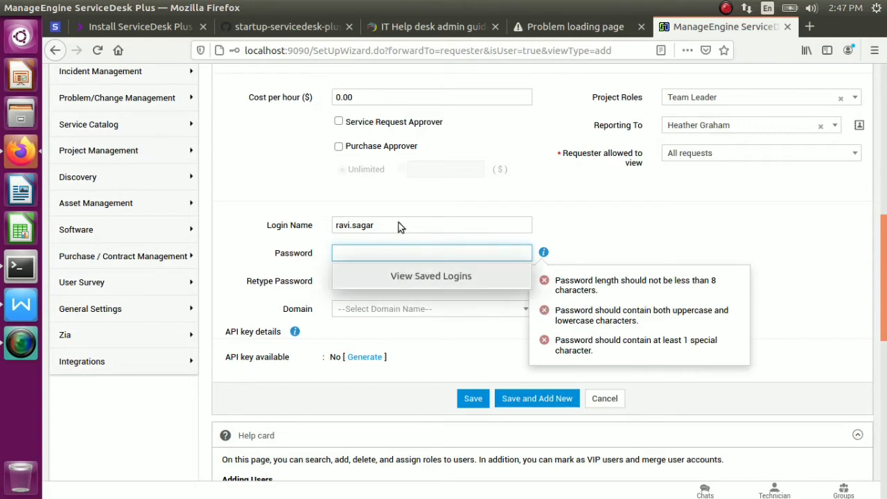
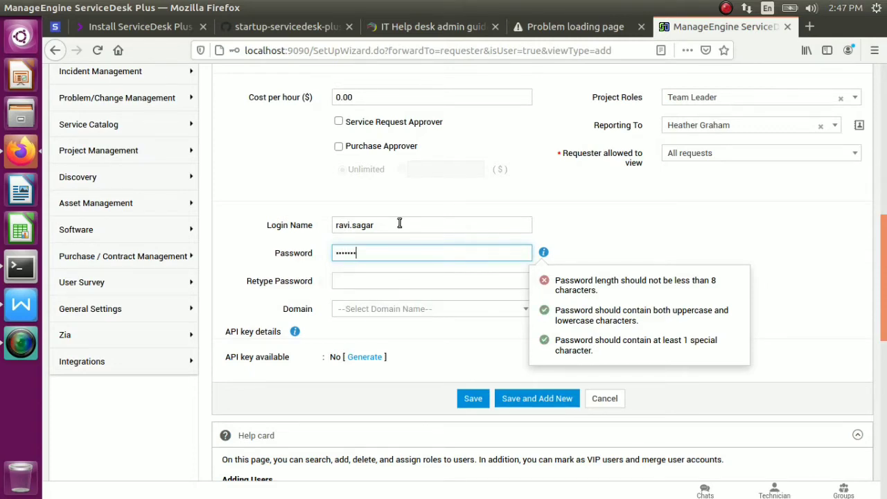
key("Tab")
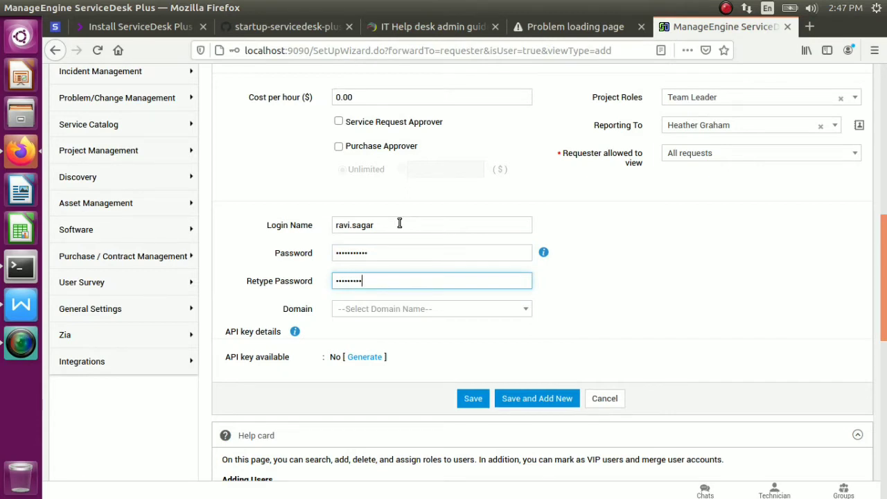
Leave the Domain empty and save the user with Save and Add New
key("Tab")
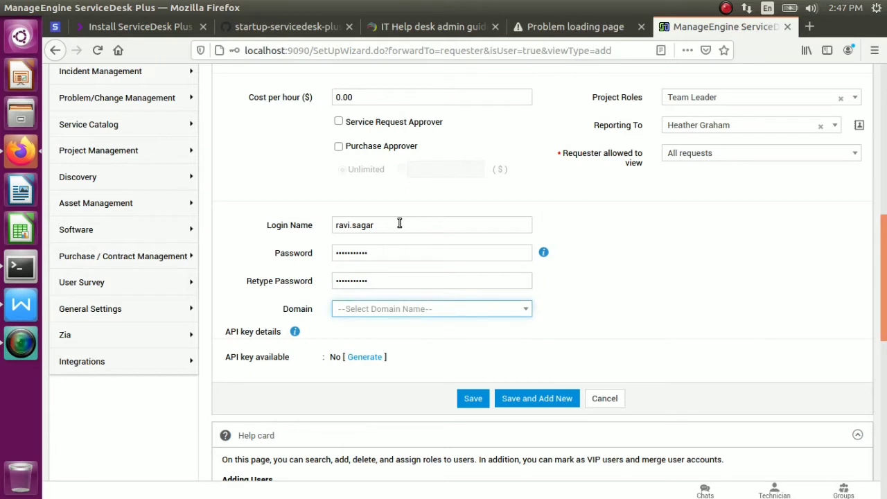
left_click(527, 309)
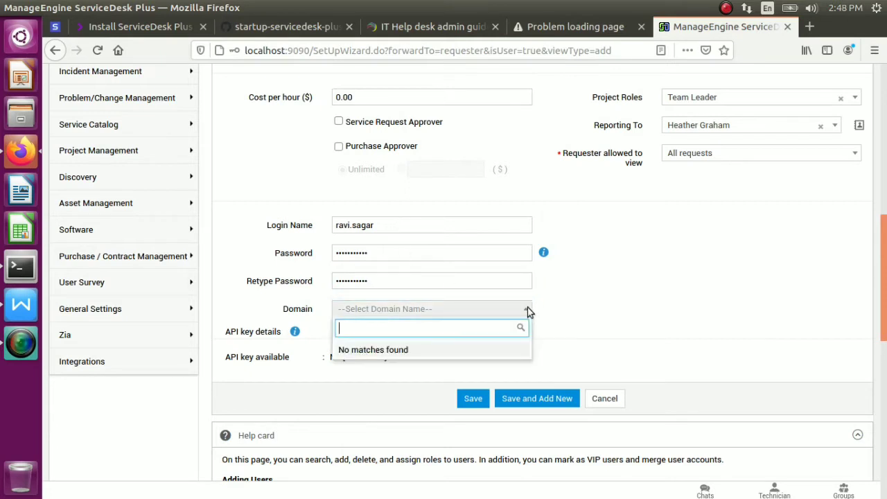
left_click(592, 311)
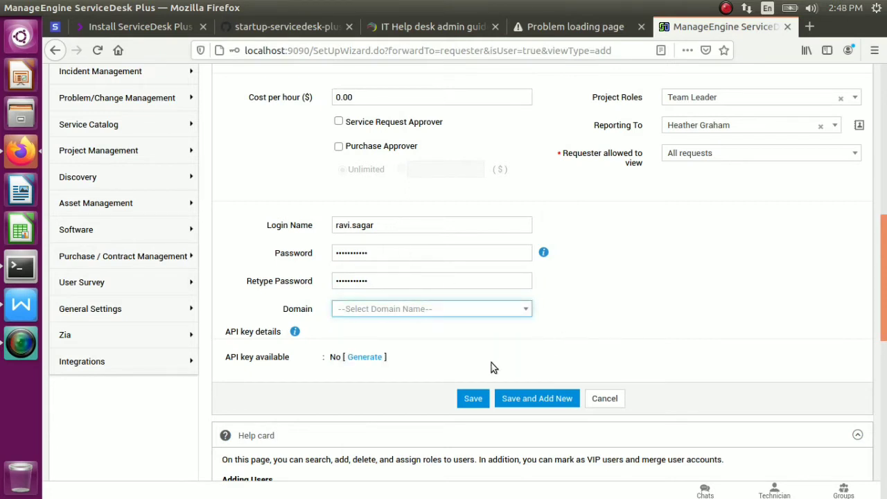
left_click(522, 402)
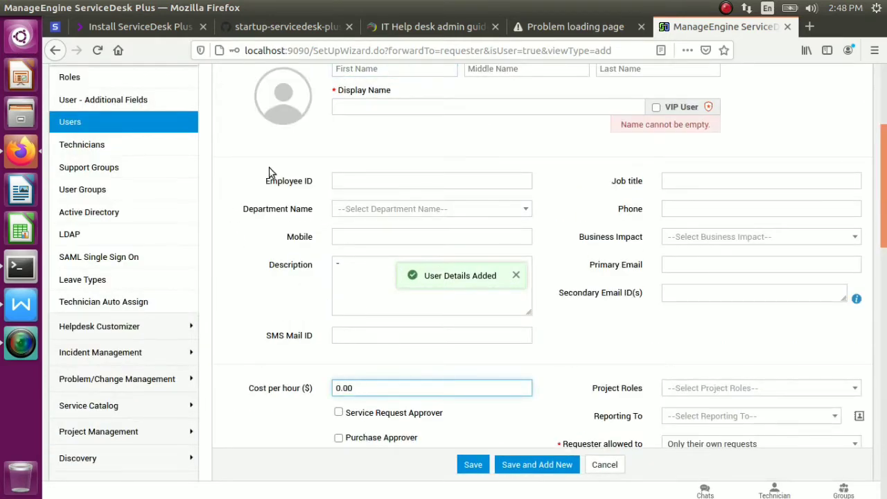
On the User Groups page, start a new user group named IT Group
left_click(89, 191)
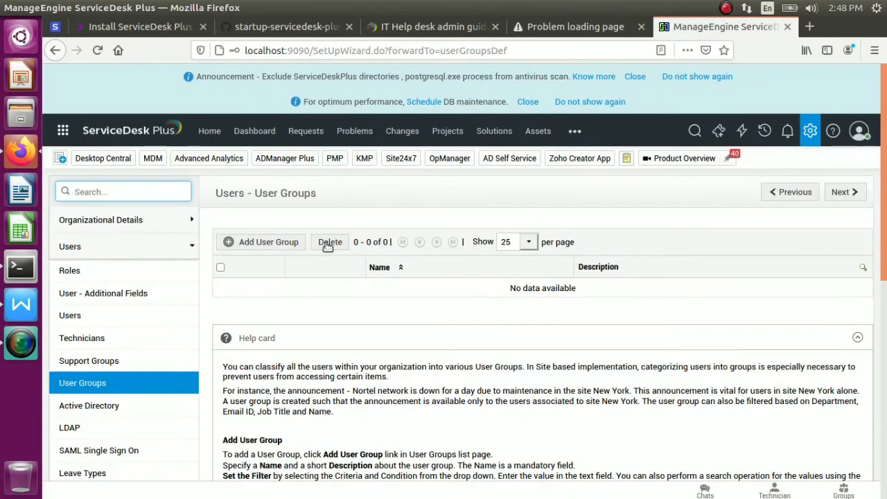
left_click(268, 244)
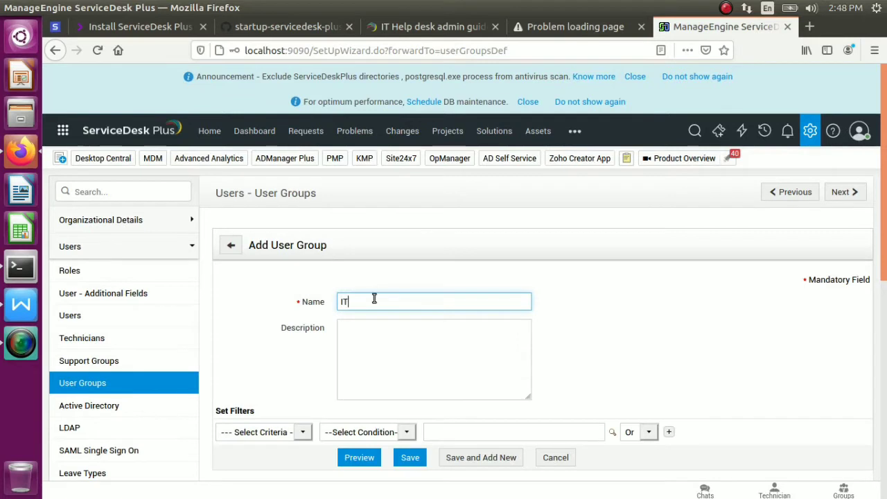
type("IT GRou")
key("BackSpace")
key("BackSpace")
key("BackSpace")
type("gro")
key("BackSpace")
key("BackSpace")
key("BackSpace")
type("rou")
left_click(453, 345)
Set the group's filter to Name is
left_click(301, 436)
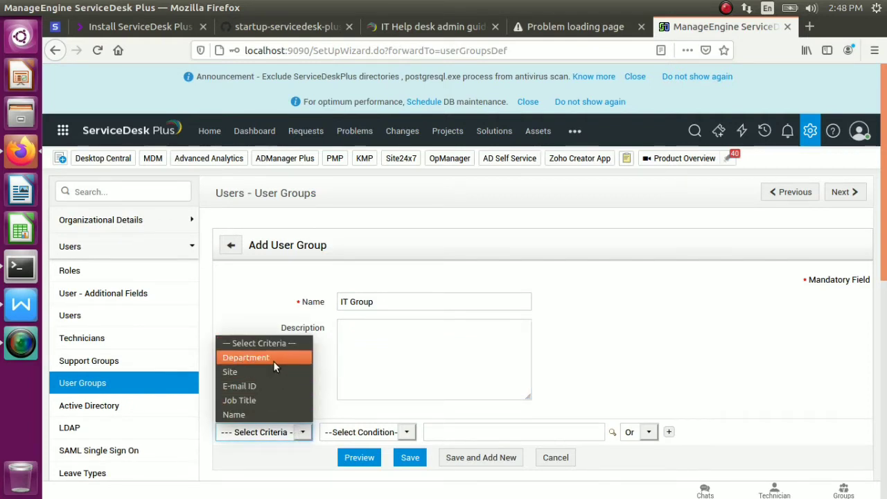
left_click(260, 416)
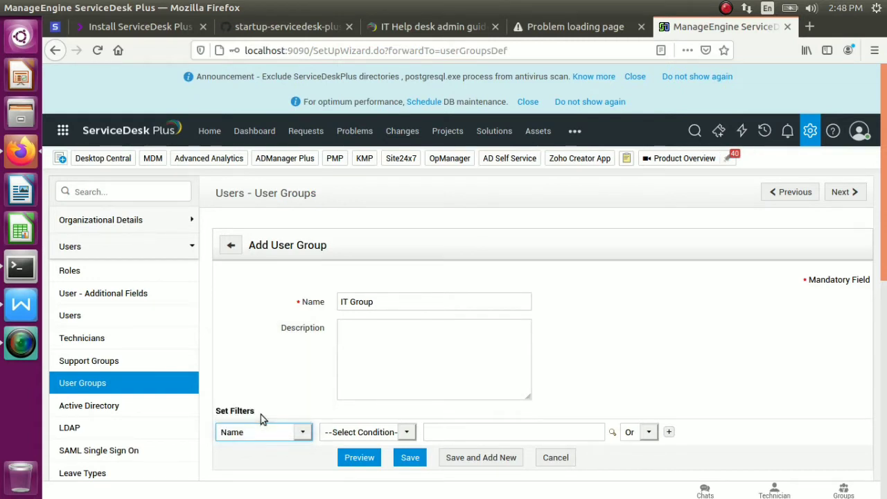
left_click(398, 434)
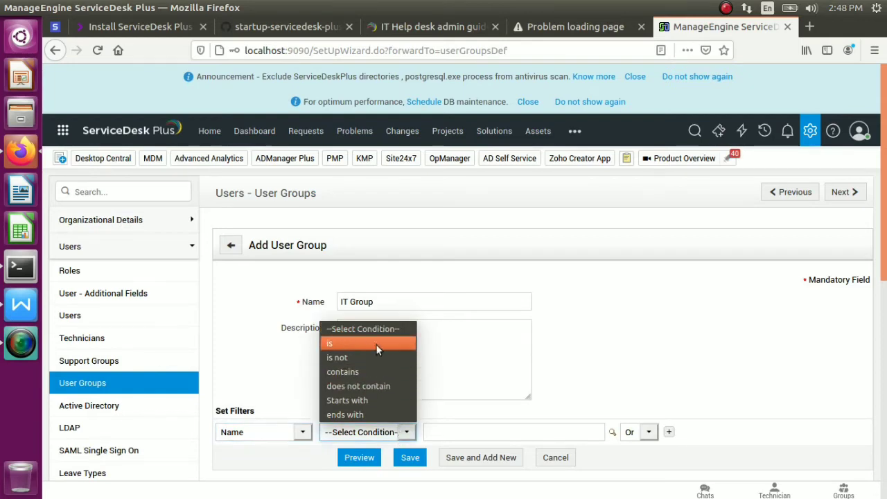
left_click(622, 390)
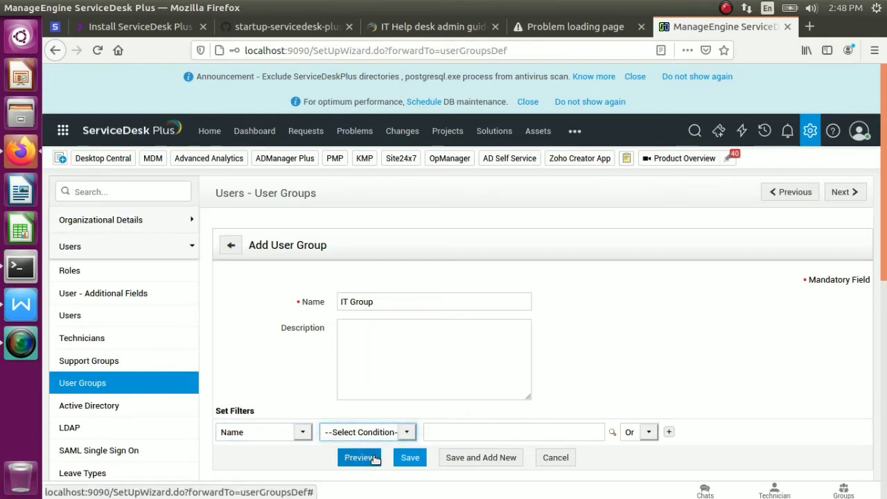
left_click(410, 457)
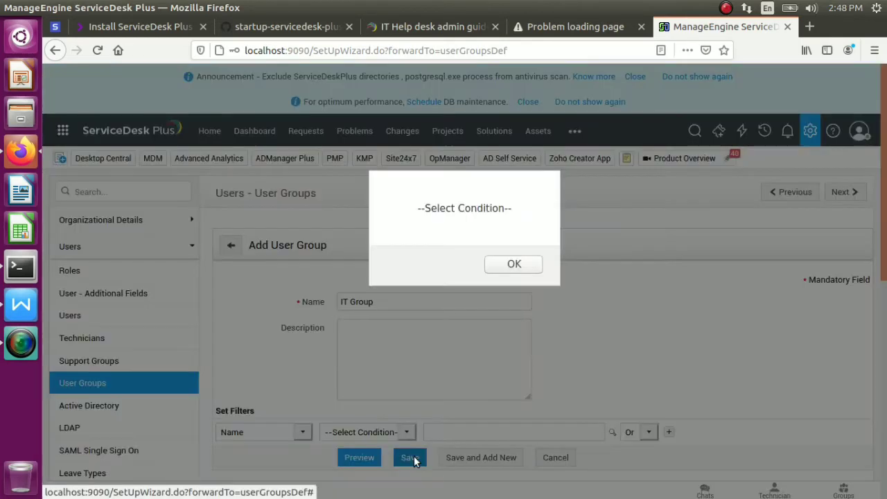
left_click(511, 267)
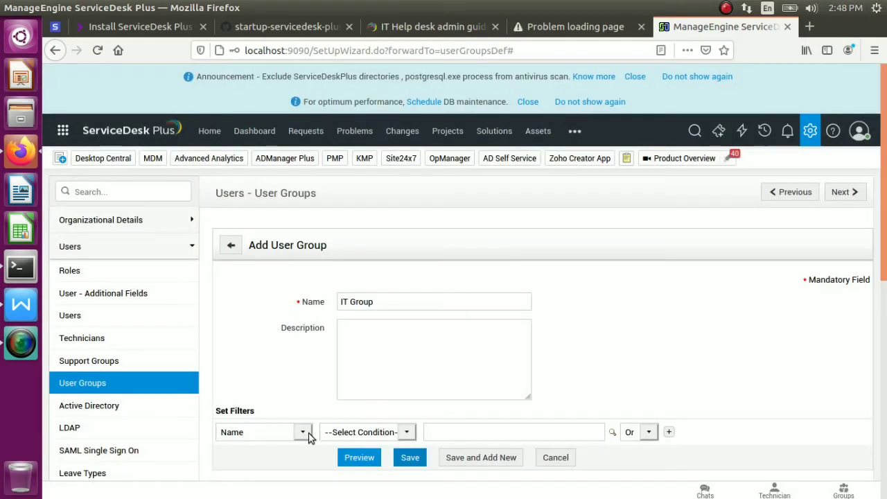
left_click(408, 432)
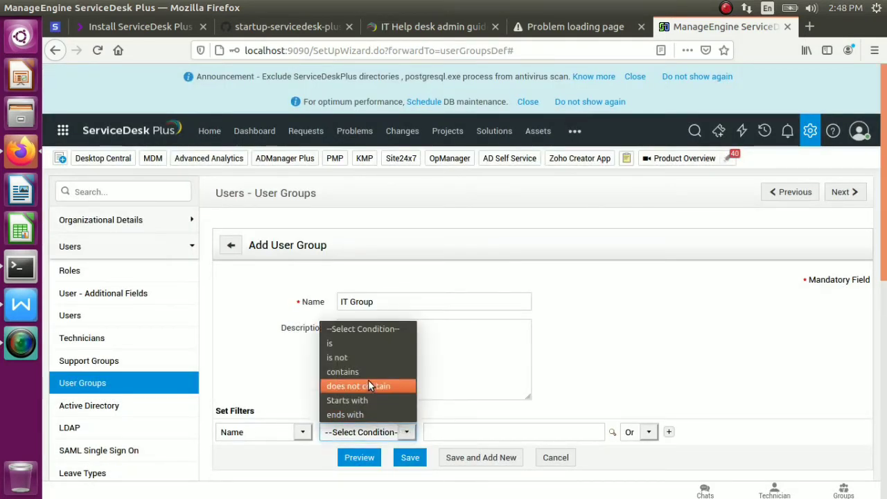
left_click(350, 344)
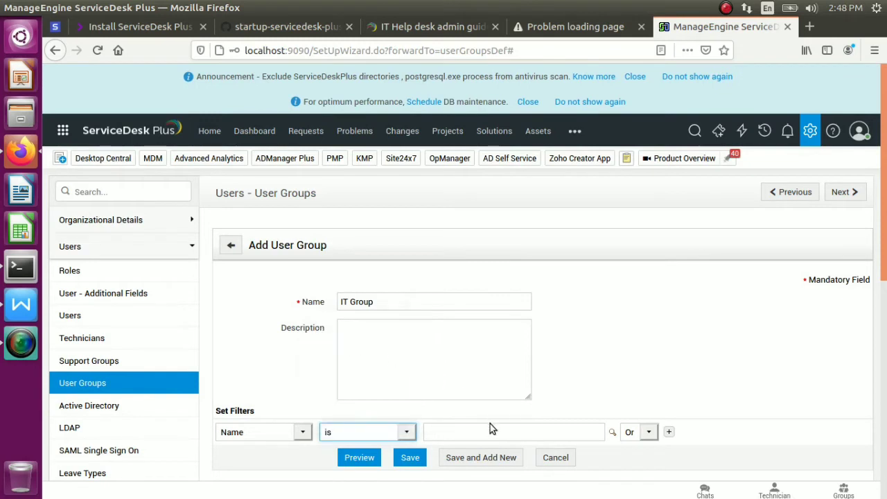
Enter 'IT department' as the filter value, save IT Group, and return to User Groups
left_click(504, 440)
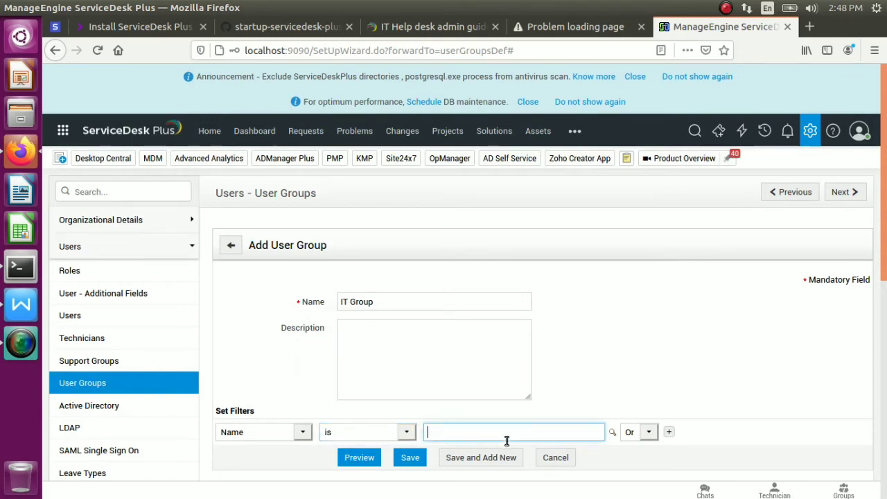
left_click(649, 432)
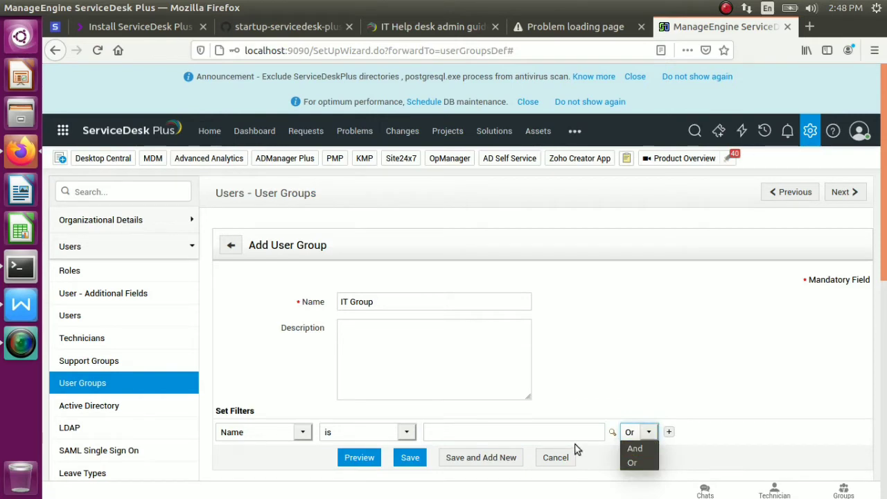
left_click(491, 457)
left_click(502, 265)
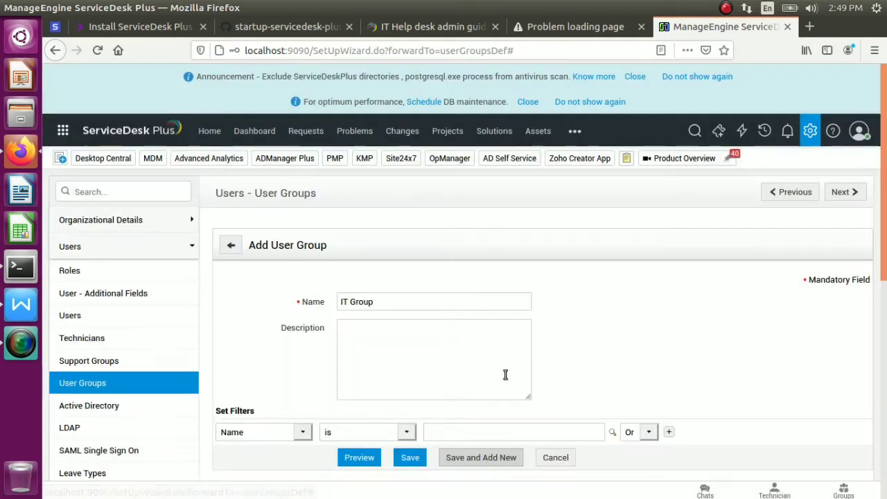
left_click(471, 435)
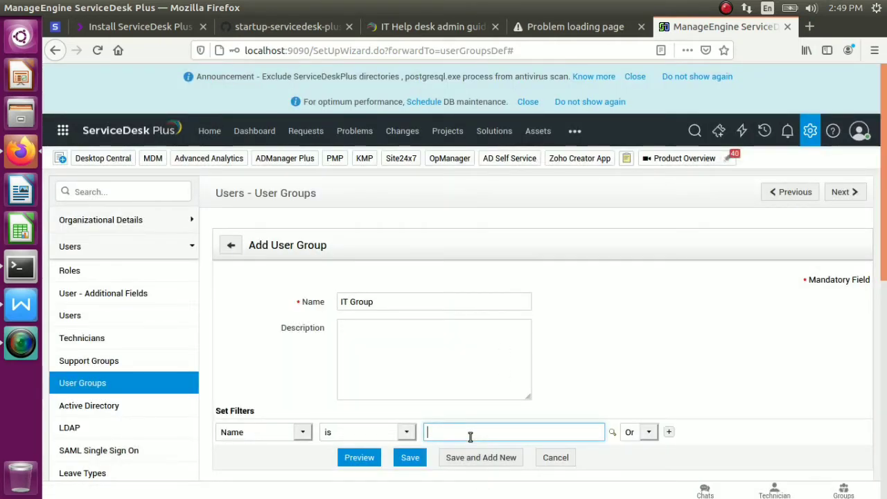
type("IT fun")
key("BackSpace")
key("BackSpace")
key("BackSpace")
key("BackSpace")
type("dep")
left_click(472, 455)
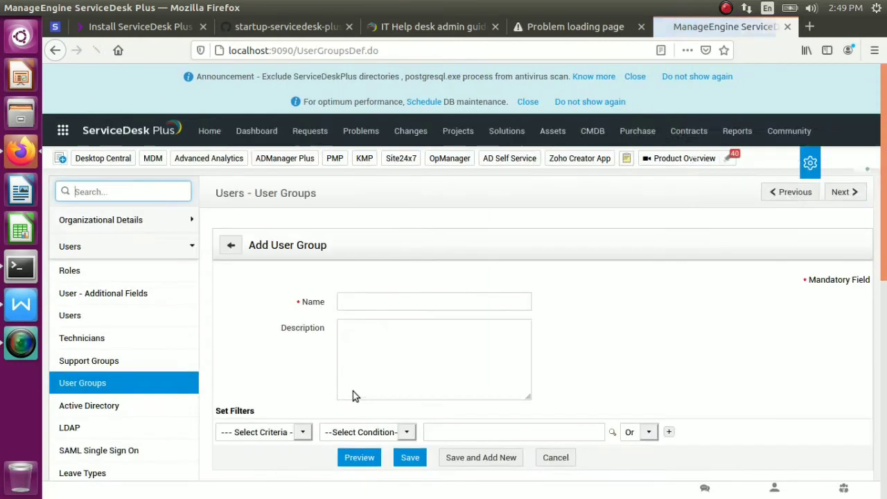
left_click(92, 378)
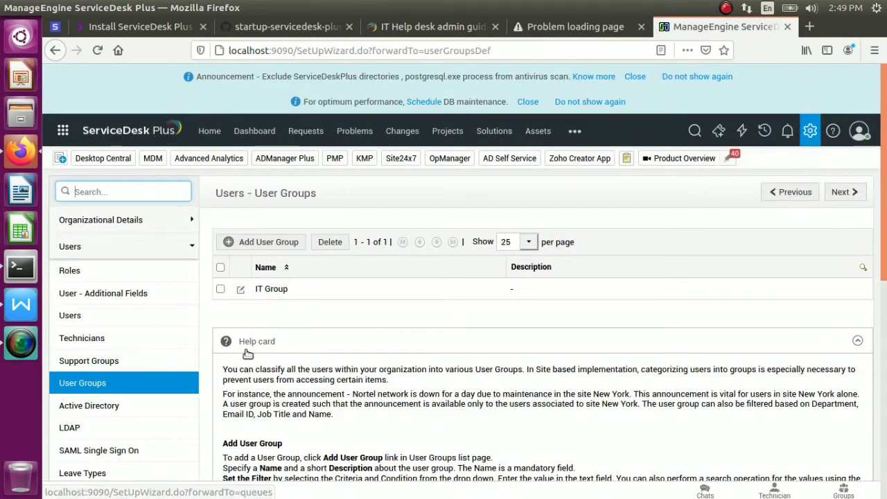
Create HR Group with filter Job Title contains HR, save it, and return to User Groups
left_click(278, 244)
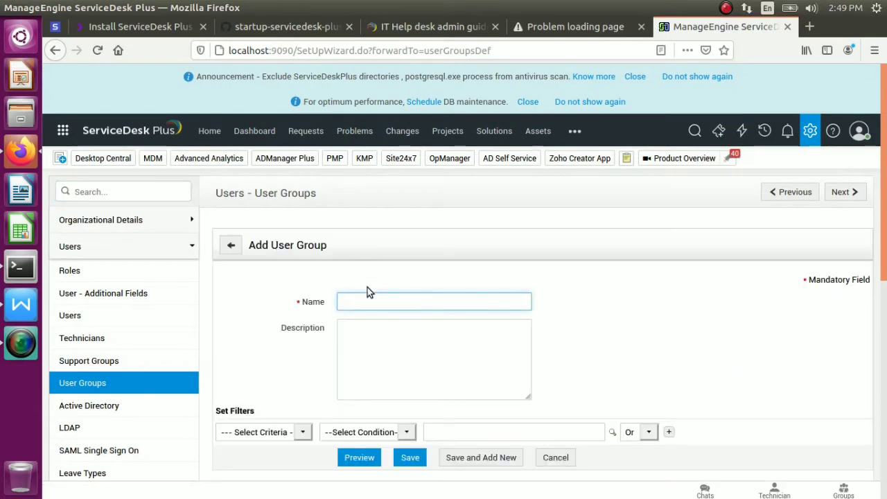
type("HR Group")
left_click(297, 432)
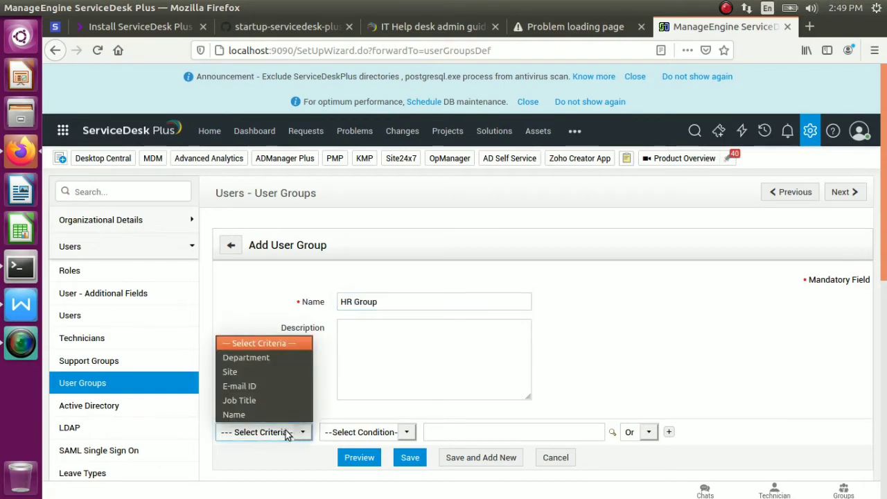
left_click(251, 402)
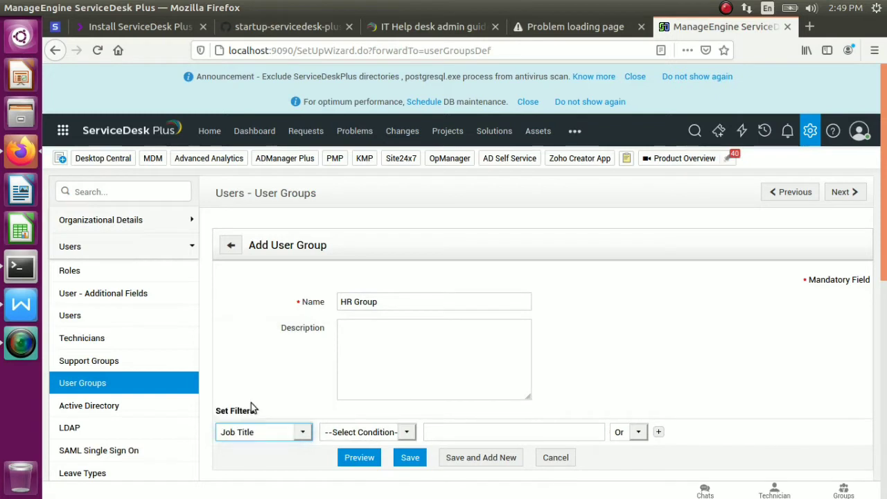
left_click(404, 434)
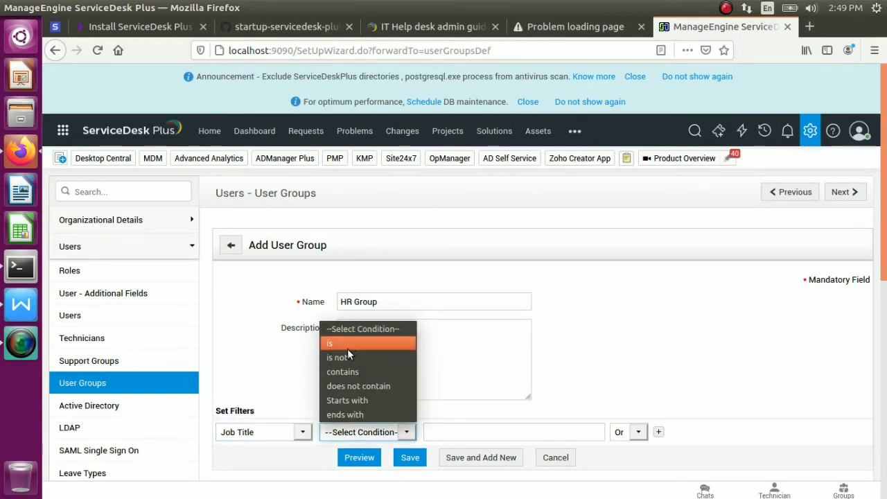
left_click(355, 372)
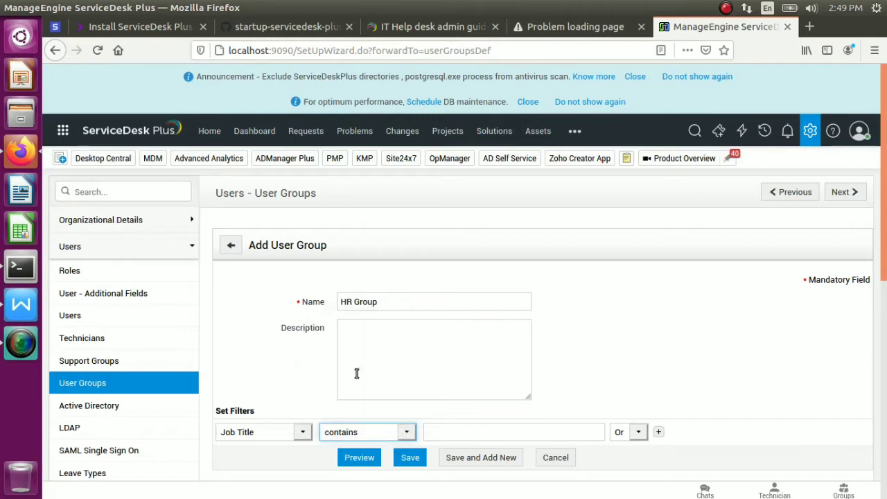
left_click(474, 427)
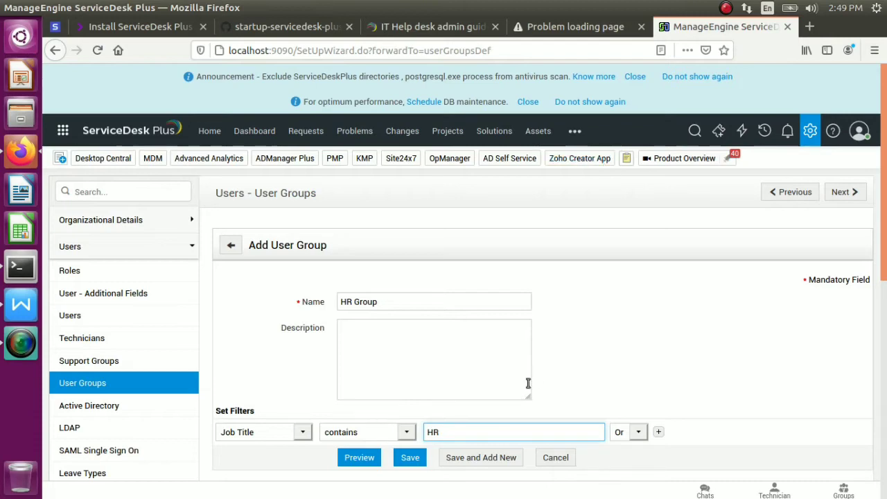
left_click(471, 461)
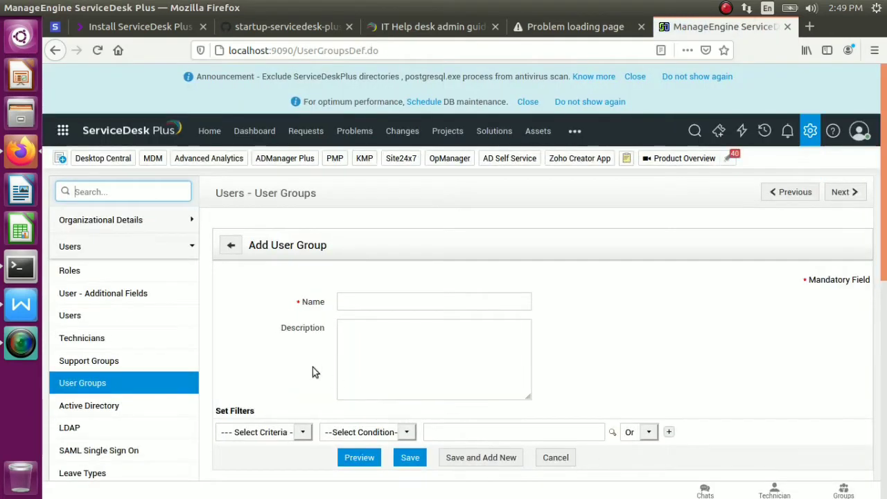
left_click(75, 387)
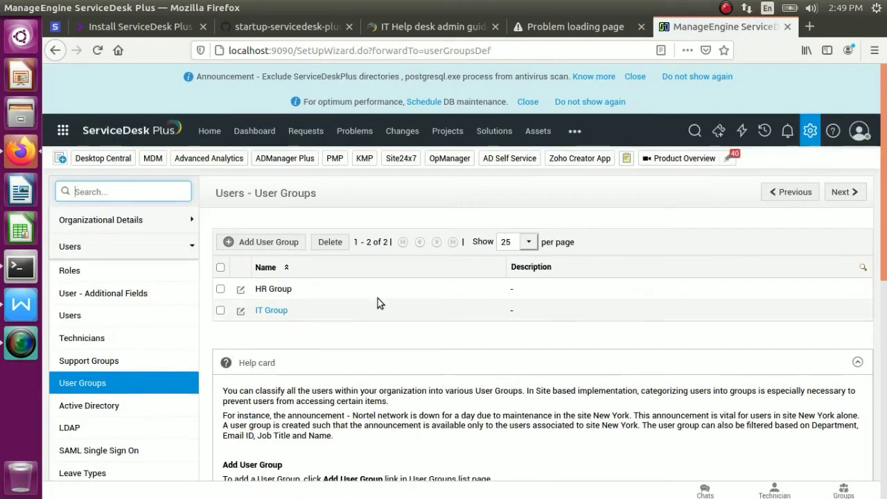
Start a new user group named 'Account group'
left_click(274, 244)
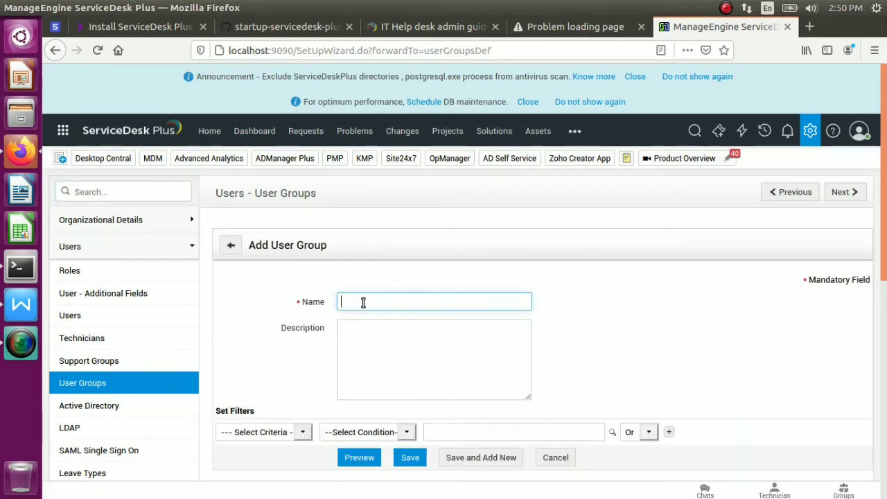
left_click(363, 302)
type("Account groou")
Set the filter to Department is account and choose Save and Add New
left_click(300, 432)
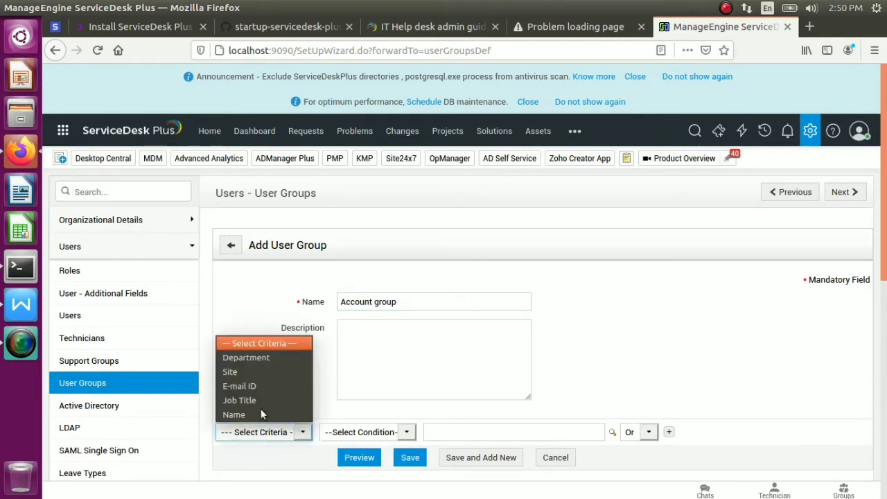
left_click(242, 357)
left_click(398, 432)
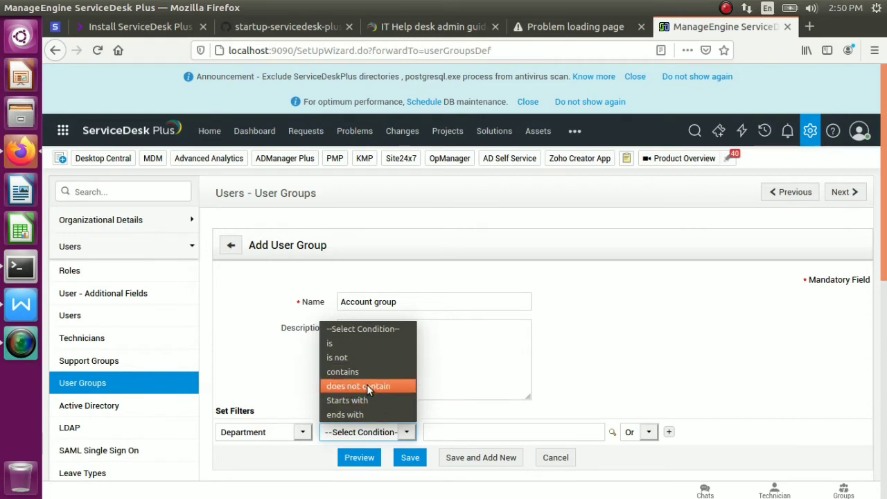
left_click(345, 345)
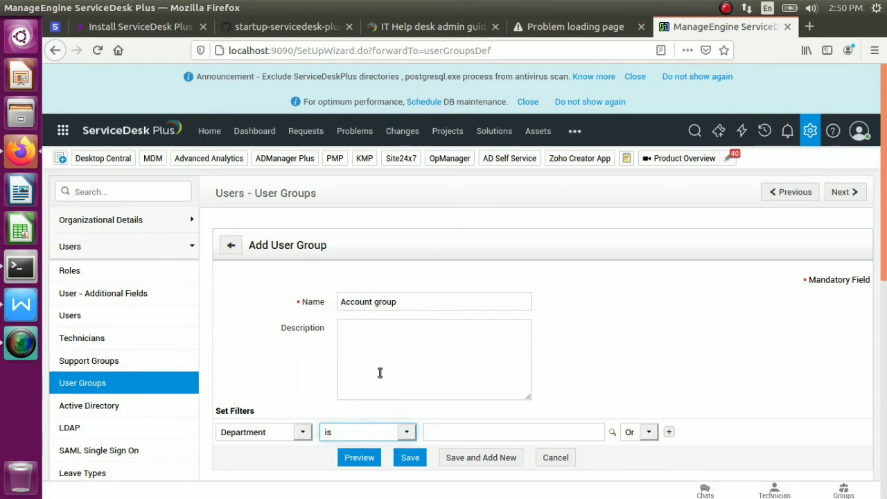
left_click(471, 432)
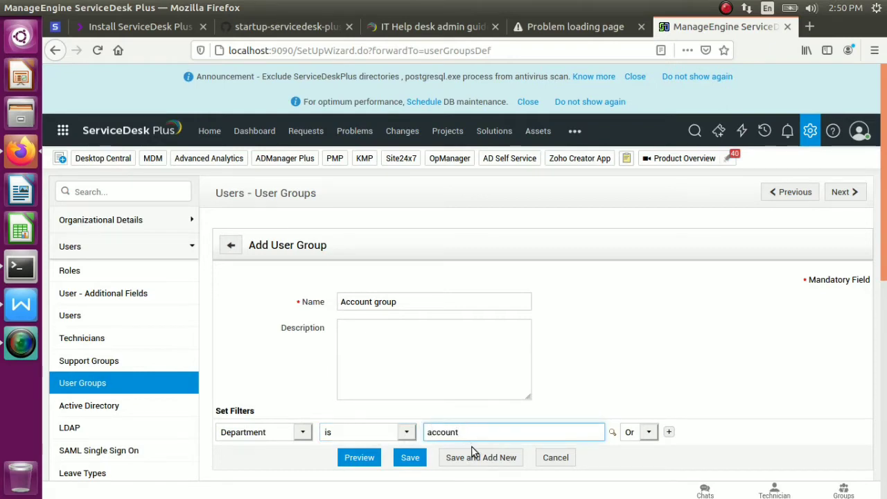
left_click(475, 455)
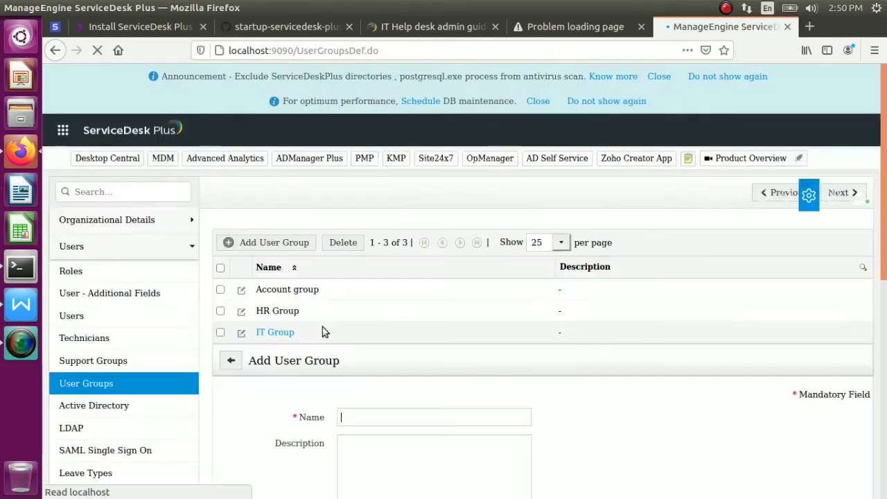
left_click(72, 270)
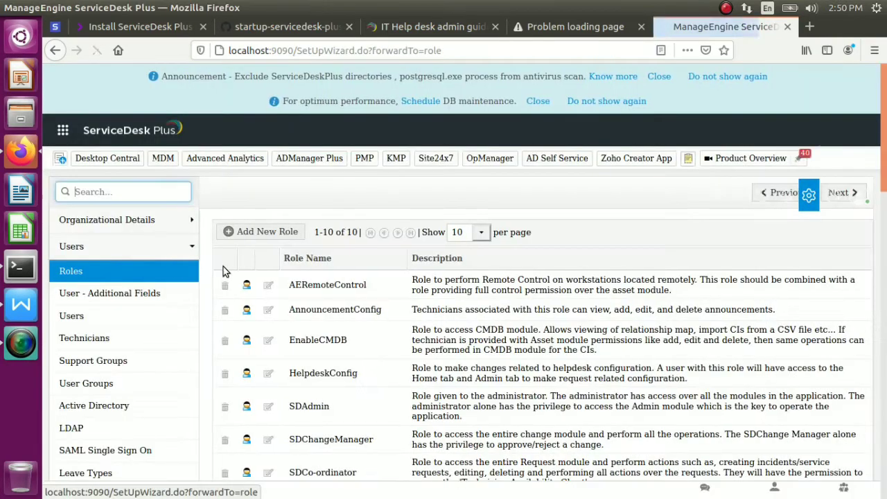
left_click_drag(375, 284, 345, 372)
left_click(385, 393)
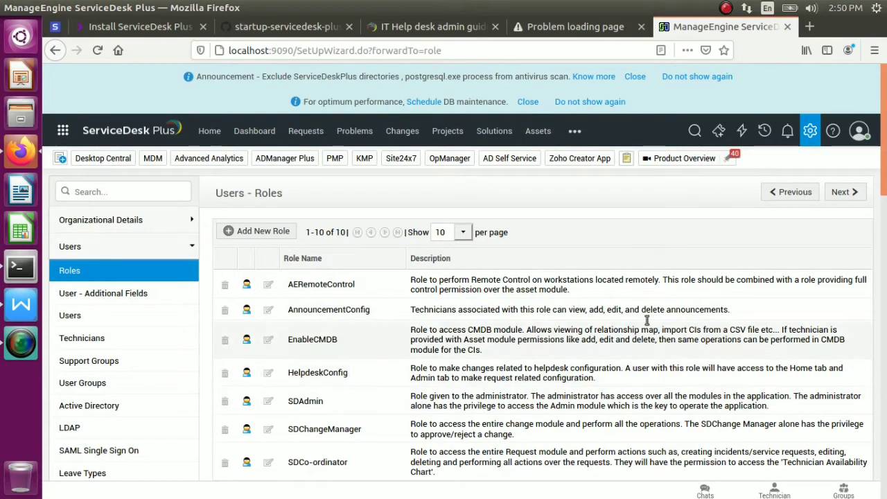
left_click_drag(885, 192, 885, 215)
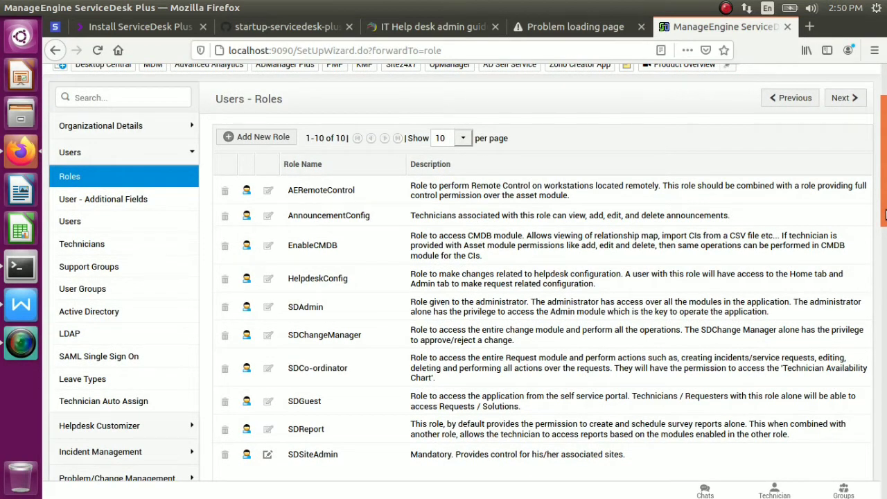
left_click_drag(884, 215, 885, 114)
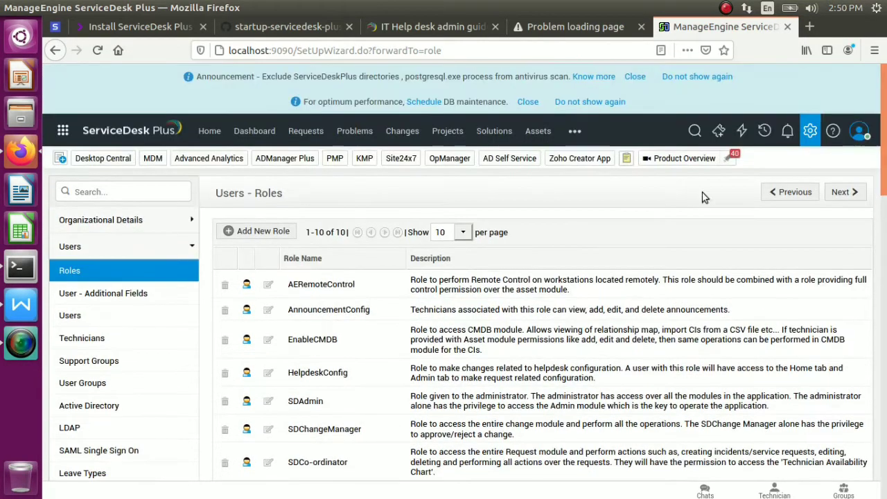
left_click(247, 285)
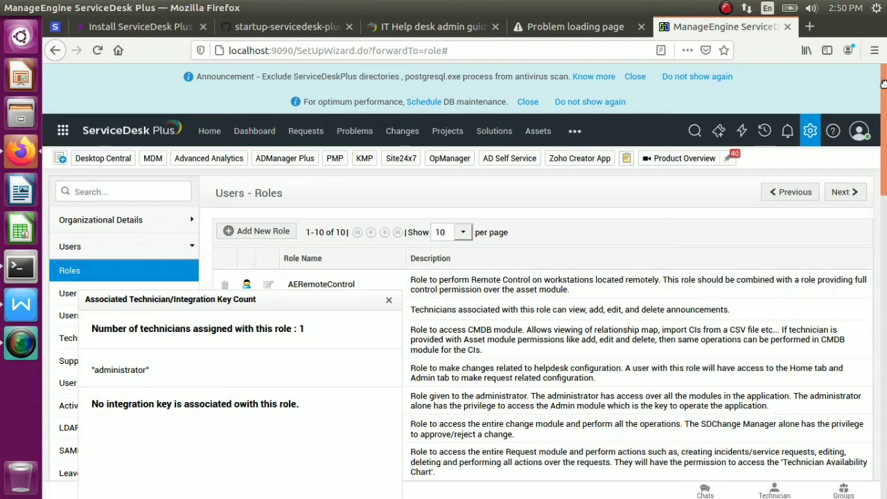
mouse_move(885, 149)
left_mouse_down()
mouse_move(885, 193)
mouse_move(885, 145)
left_mouse_up()
left_click_drag(391, 305, 198, 358)
left_click(196, 373)
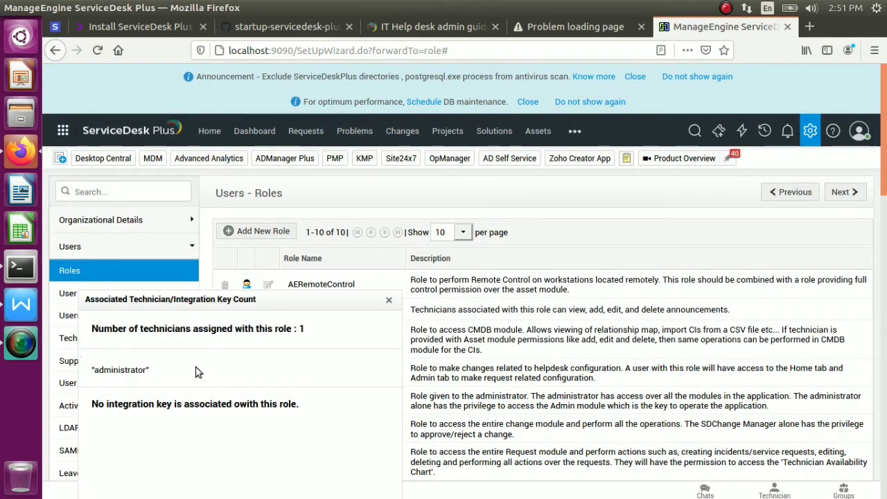
left_click(388, 300)
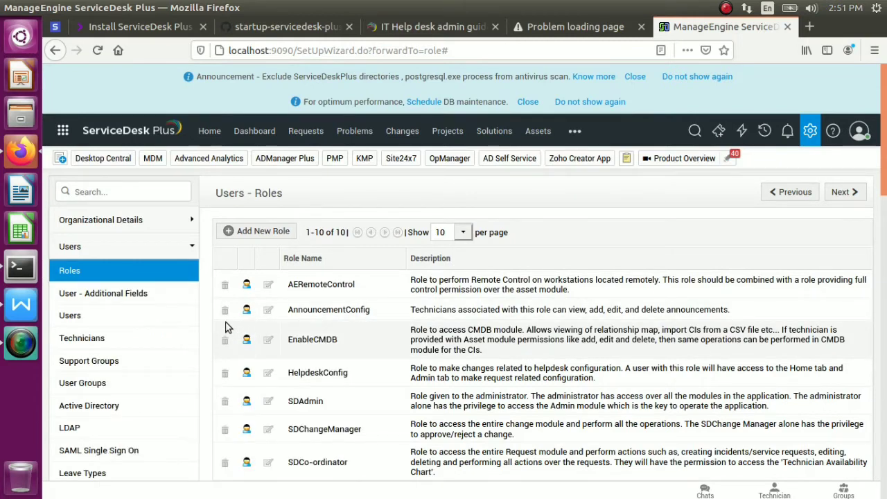
Start a new role named 'IT role'
left_click(264, 235)
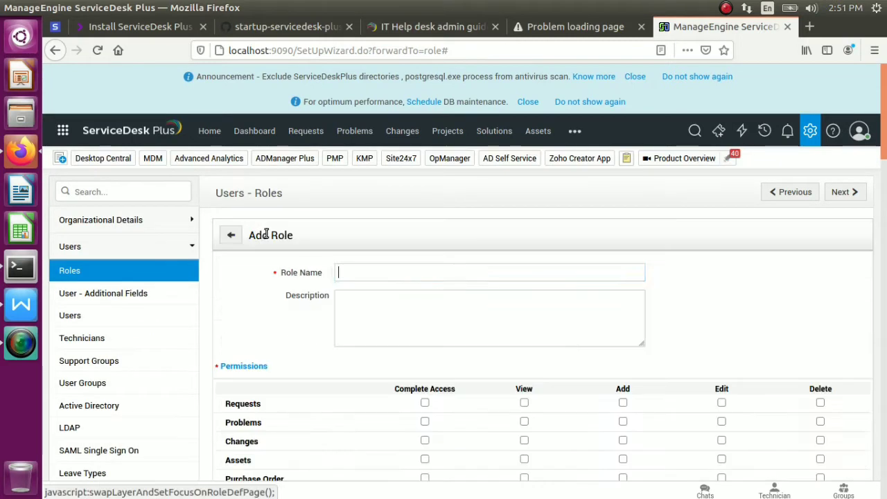
left_click(365, 272)
left_click(391, 272)
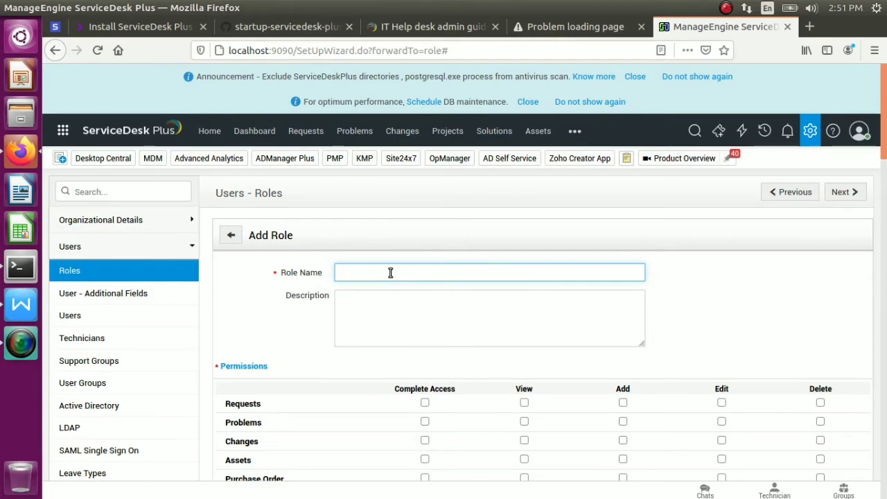
type("IT")
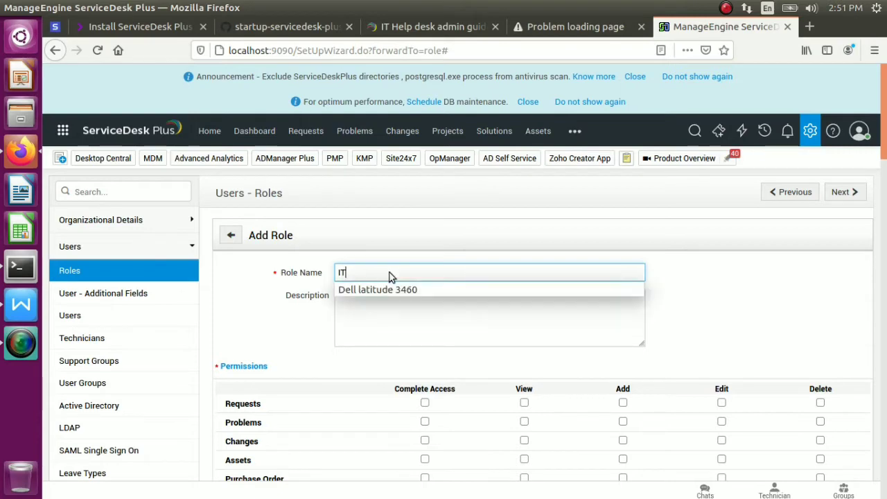
type("ole")
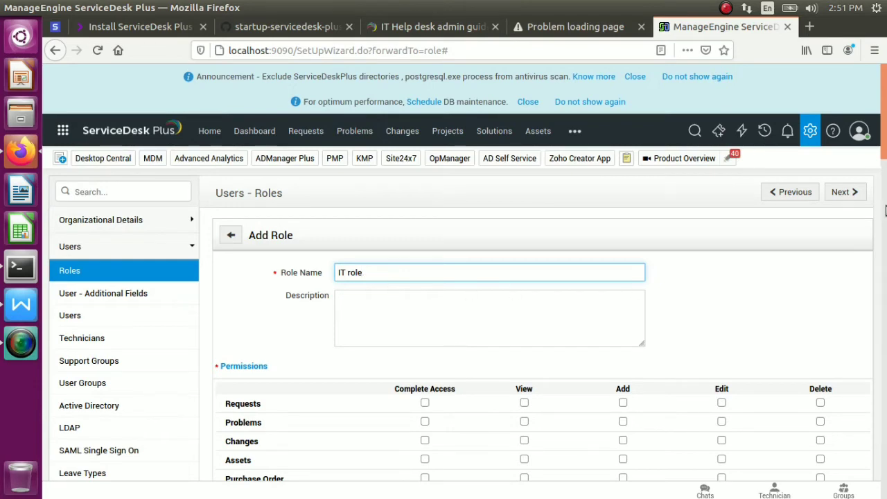
left_click_drag(885, 154, 885, 209)
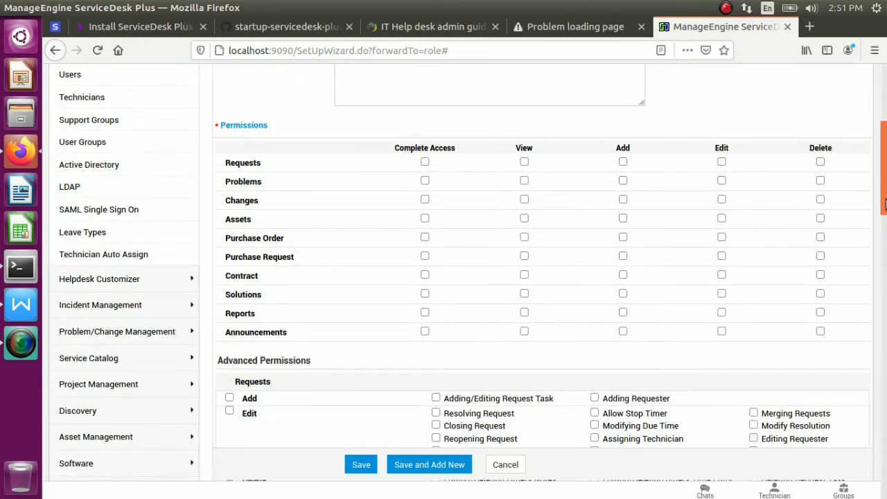
Grant Complete Access to Requests, Problems, Changes, Assets and Purchase Order
left_click(425, 162)
left_click(425, 181)
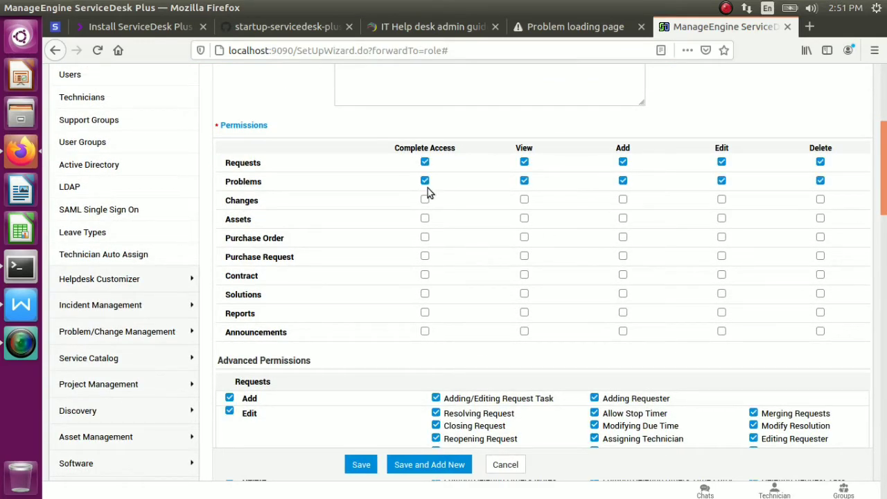
left_click(425, 200)
left_click(425, 219)
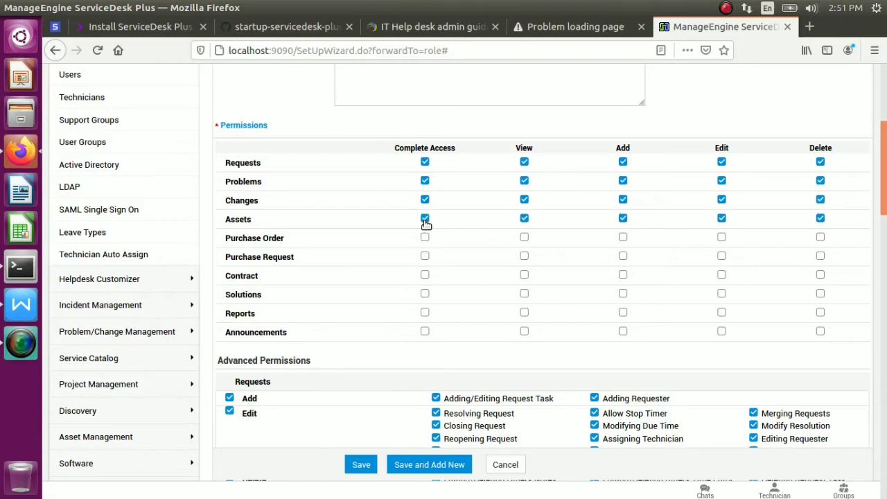
left_click(425, 238)
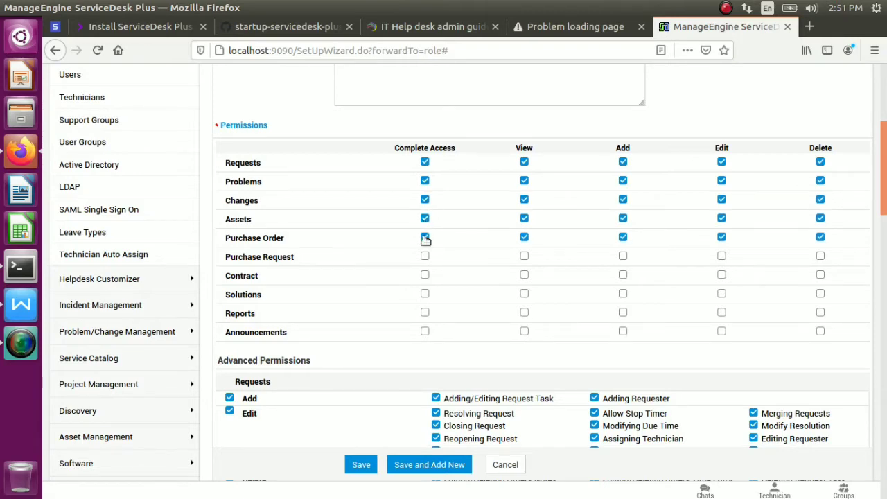
left_click(524, 162)
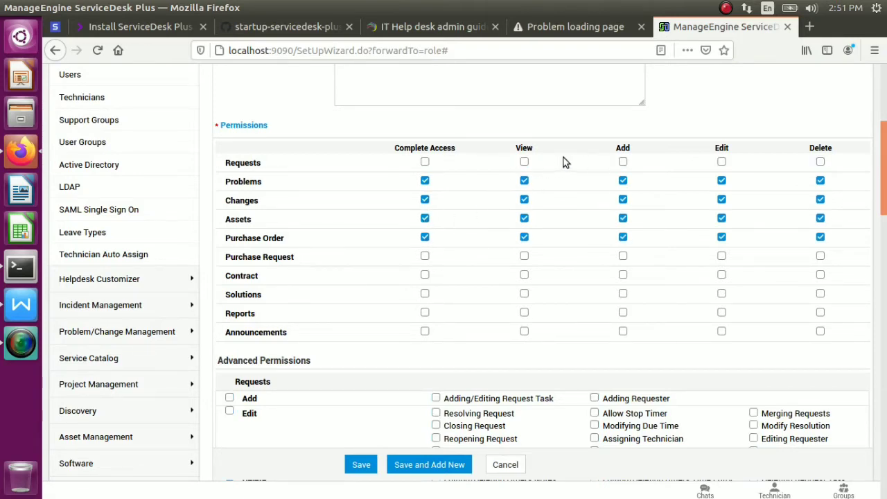
left_click(425, 163)
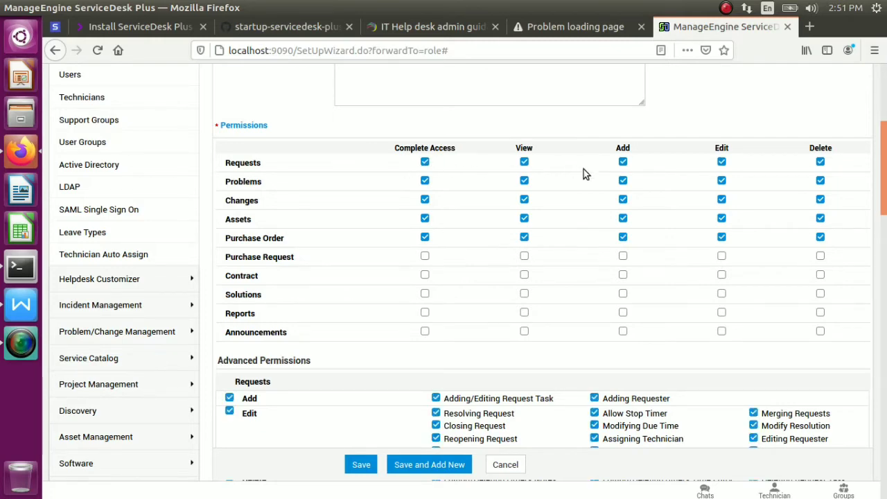
left_click(722, 181)
left_click(723, 182)
left_click(427, 183)
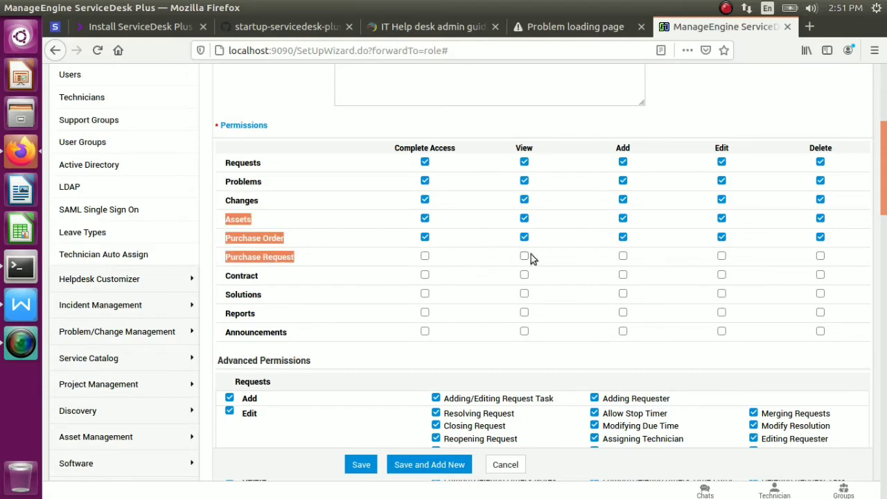
Grant Complete Access to Purchase Request, Contract, Solutions, Reports and Announcements, then save the role
left_click(425, 256)
left_click(425, 277)
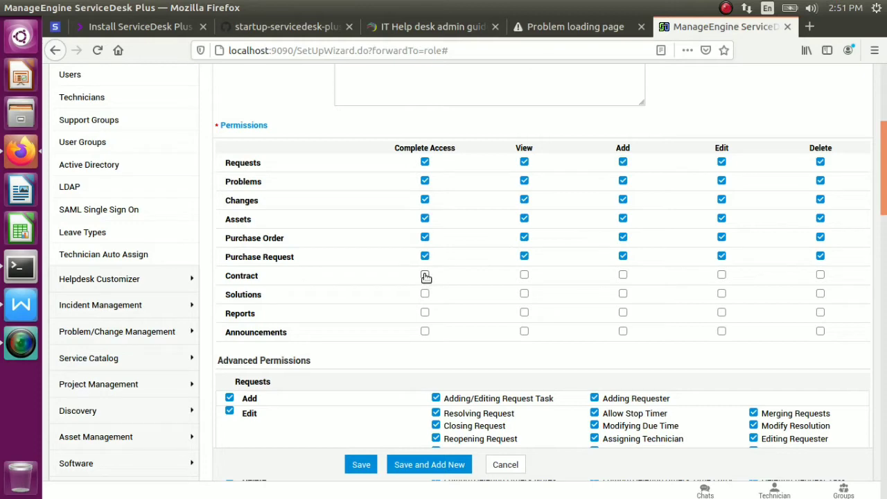
left_click(425, 295)
left_click(425, 313)
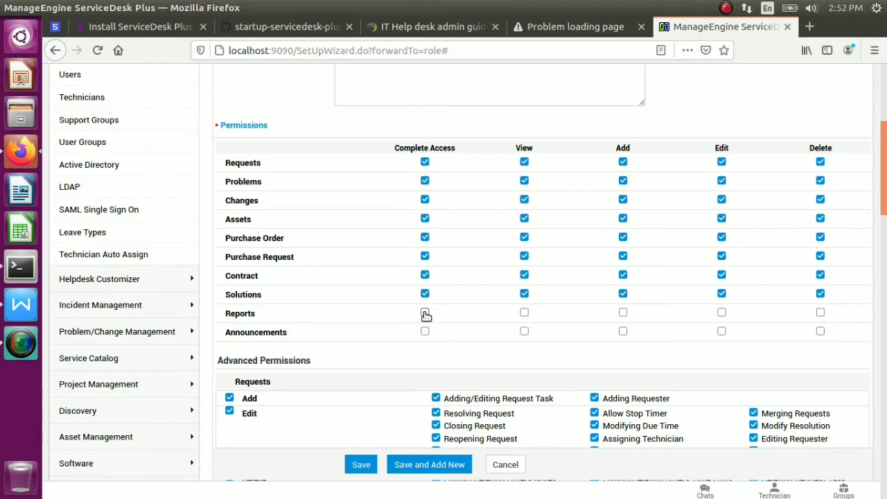
left_click(425, 332)
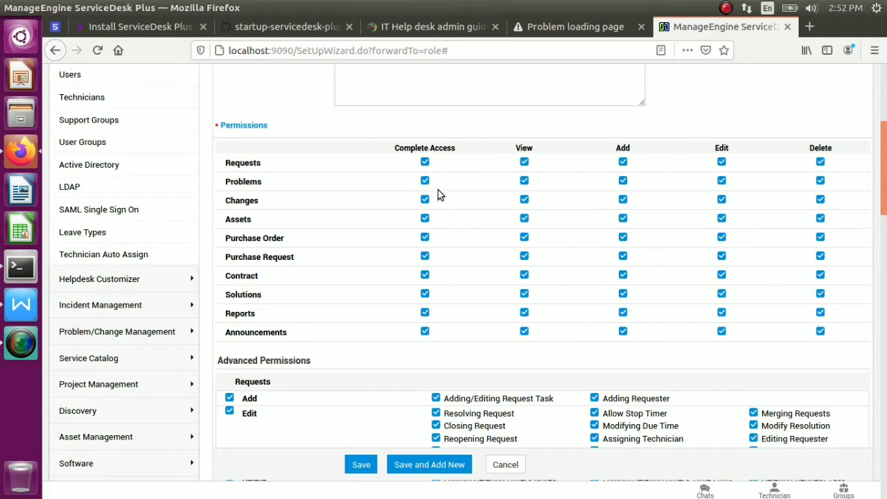
left_click_drag(409, 321, 437, 411)
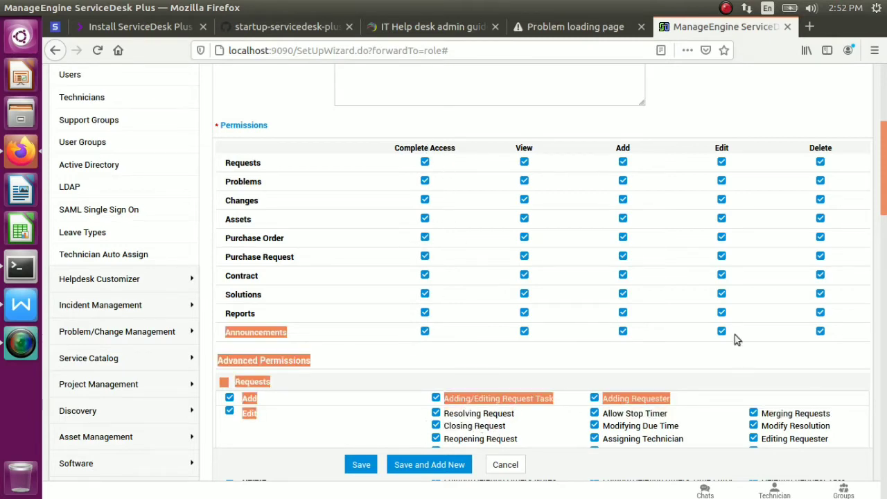
left_click(737, 339)
left_click_drag(885, 236, 885, 285)
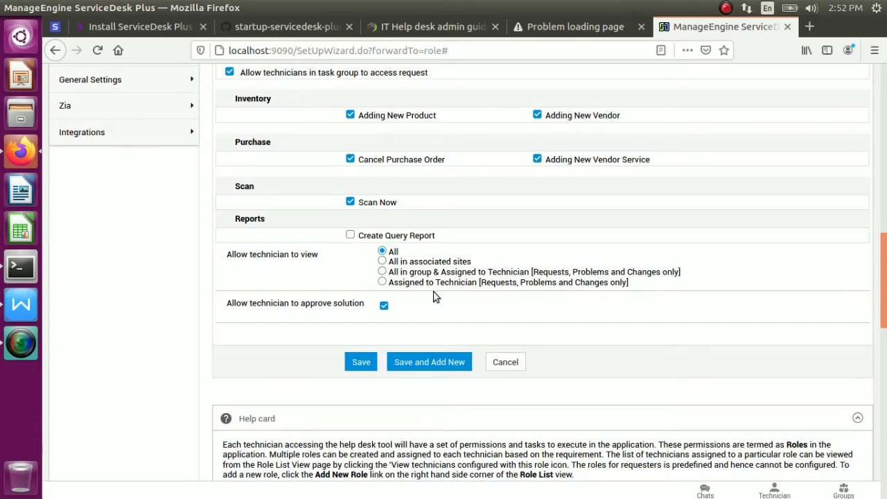
left_click(420, 363)
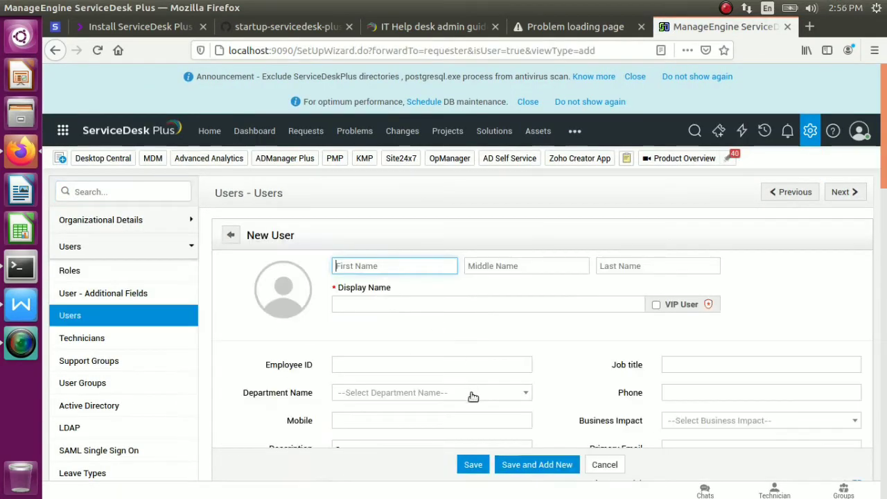
Enter the new user's first name and employee ID
left_click_drag(885, 115, 885, 163)
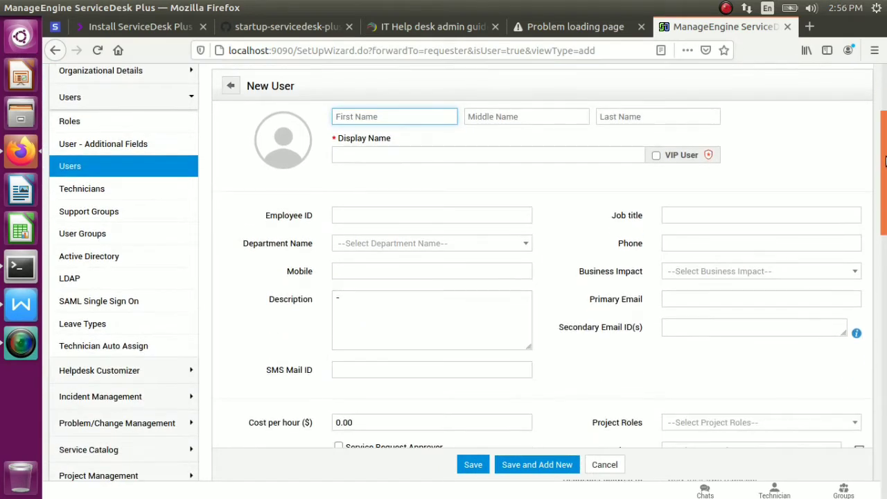
left_click_drag(621, 219, 643, 229)
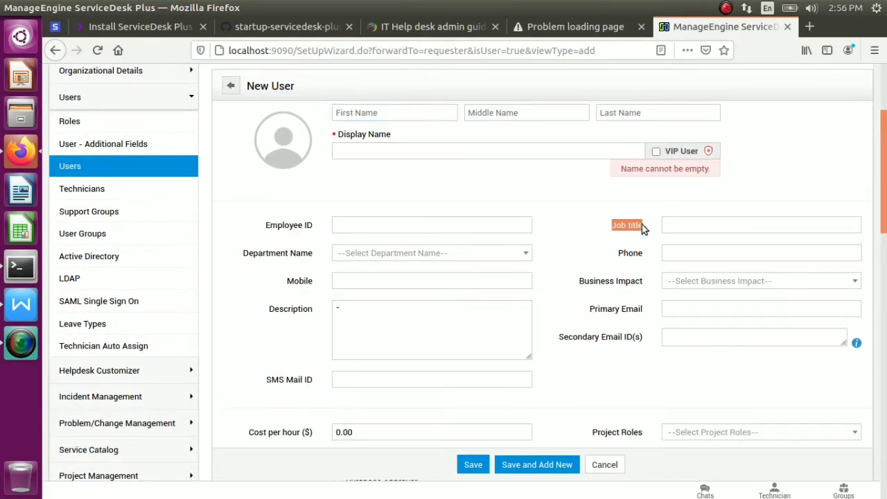
left_click_drag(614, 256, 643, 255)
left_click_drag(581, 280, 633, 287)
left_click(612, 244)
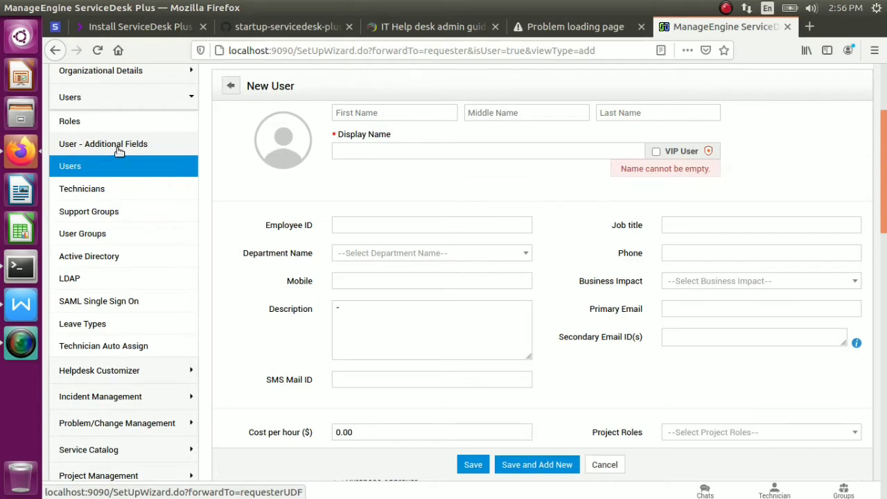
left_click(375, 115)
type("duvi")
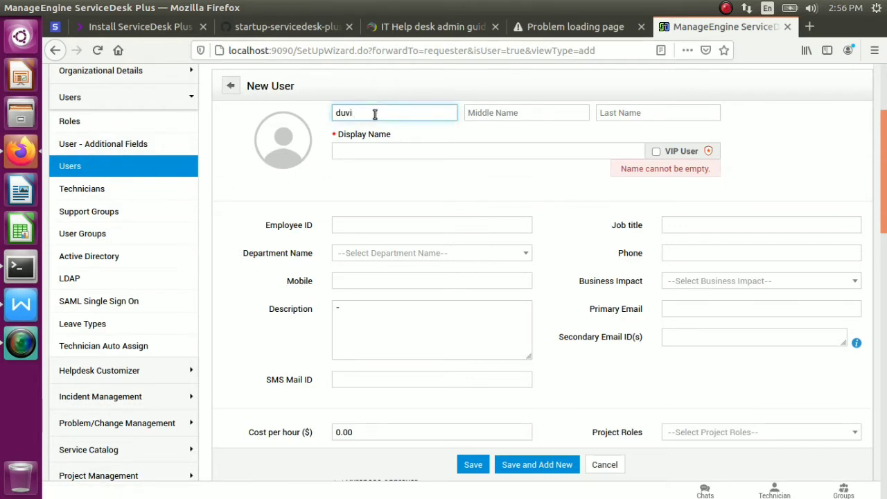
key("Tab")
key("Tab")
key("Tab")
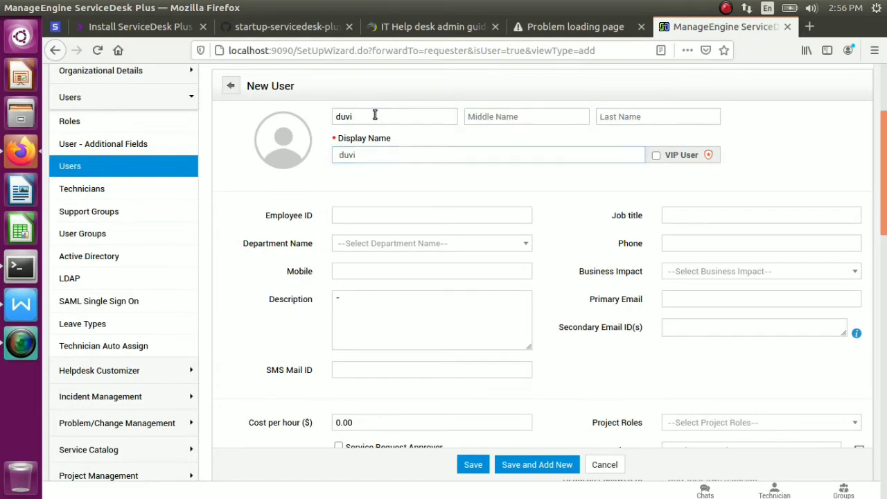
key("Tab")
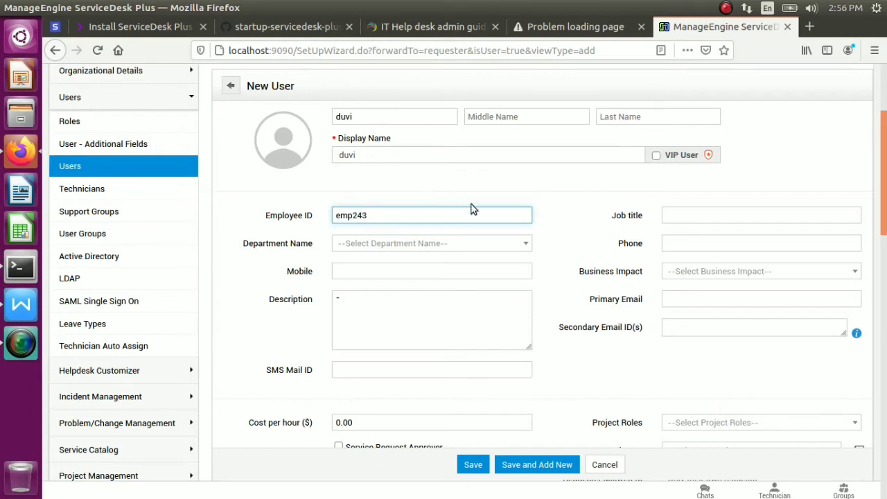
Set department Administration, job title youtuber and the user's mobile number
left_click(494, 242)
left_click(418, 289)
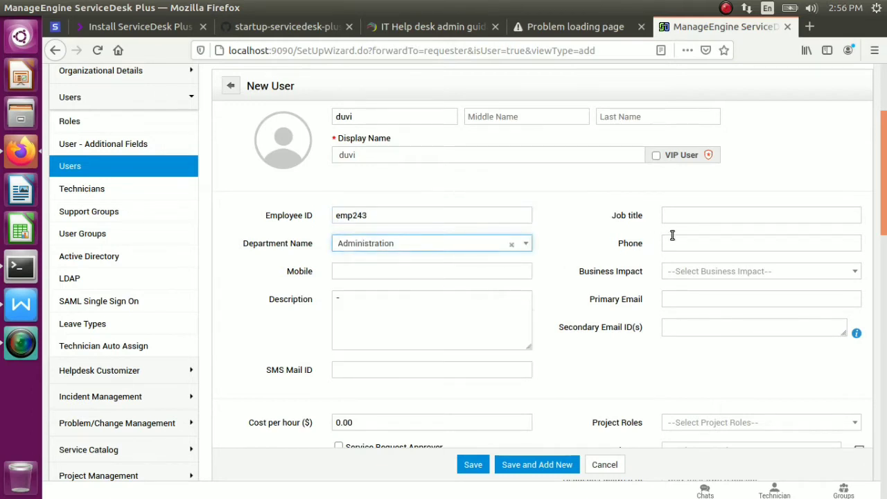
left_click(691, 211)
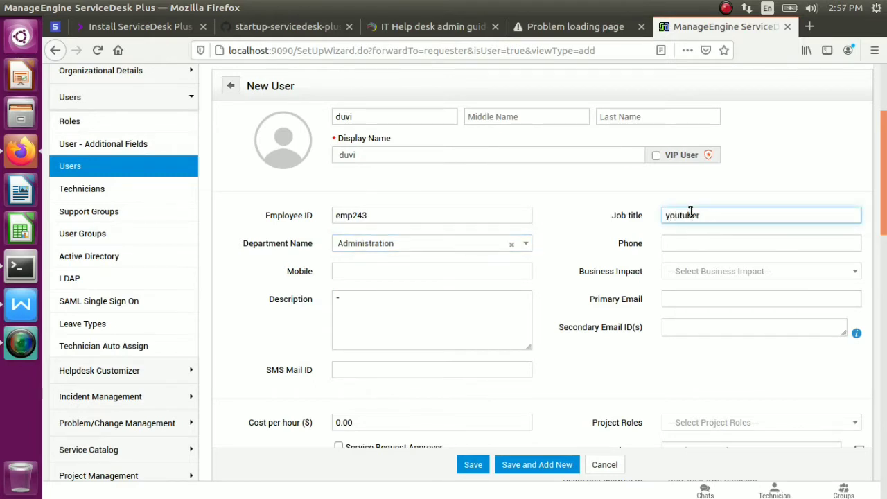
left_click(438, 271)
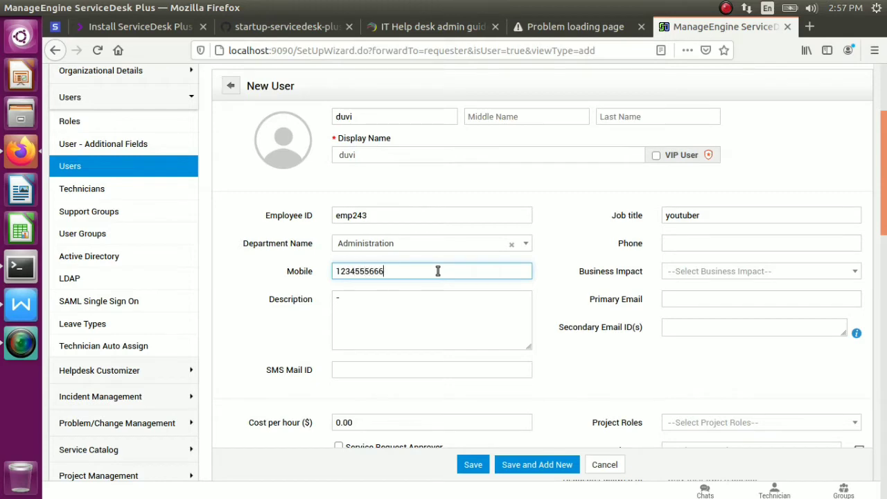
left_click(391, 322)
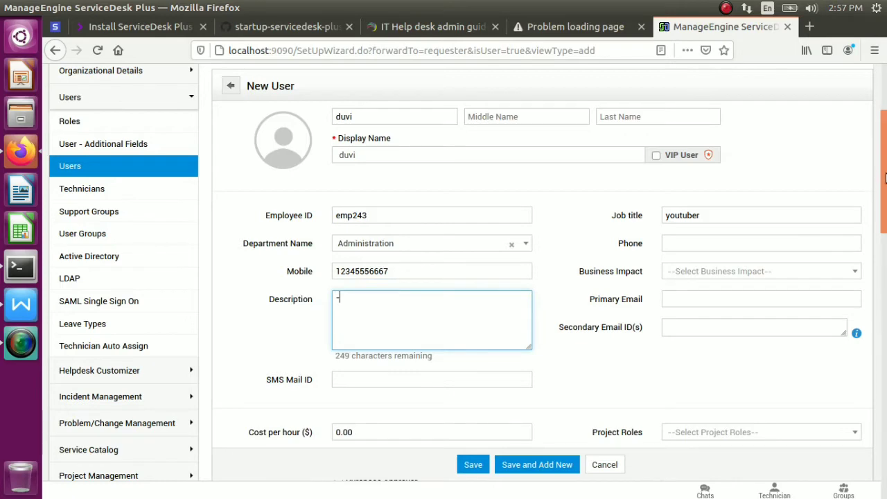
scroll(465, 236, "down", 3)
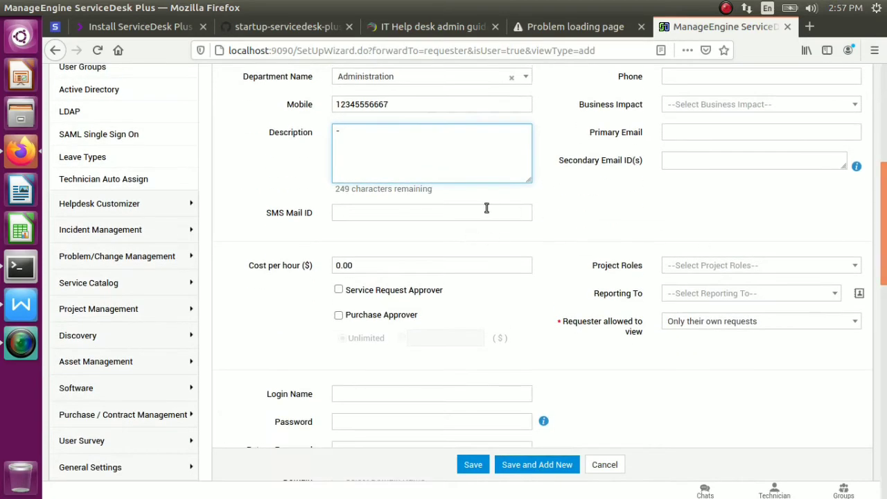
Enter the user's primary e-mail, login name and password, save, and decline the browser's password prompt
left_click(701, 132)
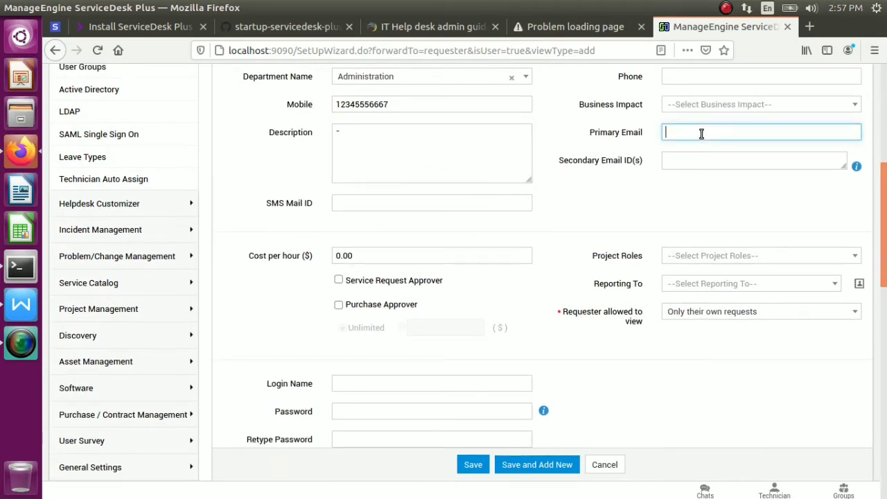
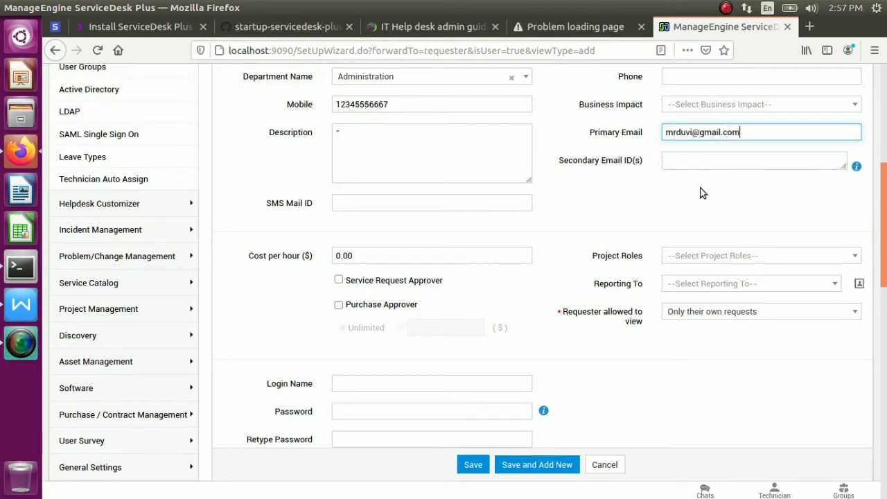
left_click(424, 382)
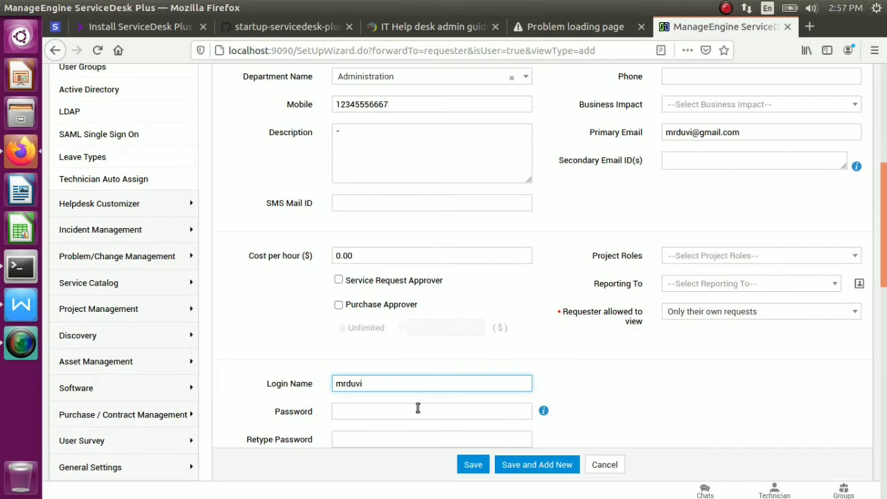
left_click(418, 409)
type("M")
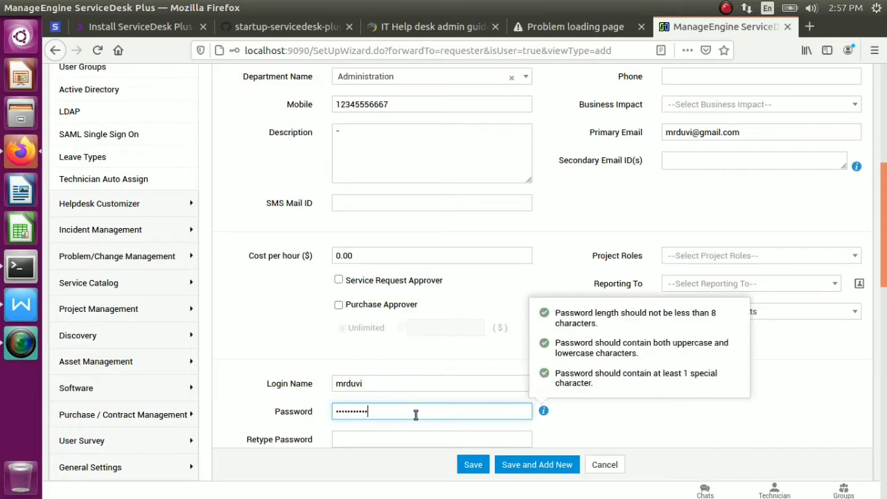
key("Tab")
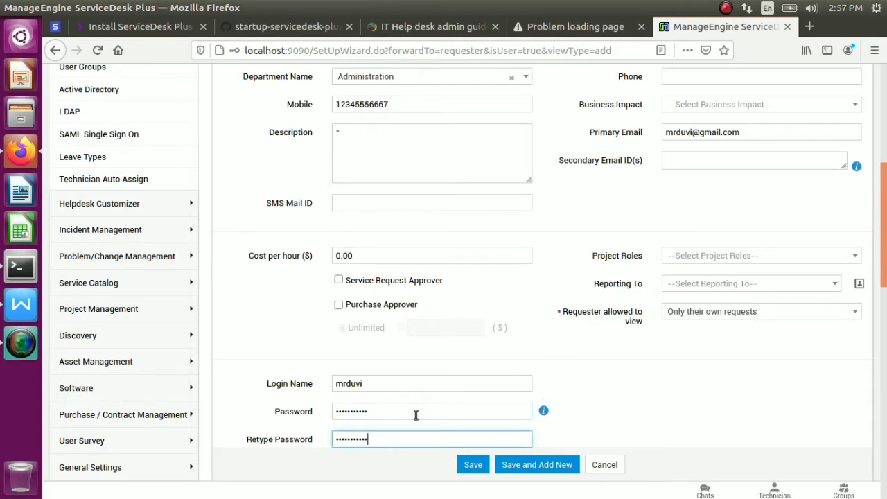
left_click(543, 464)
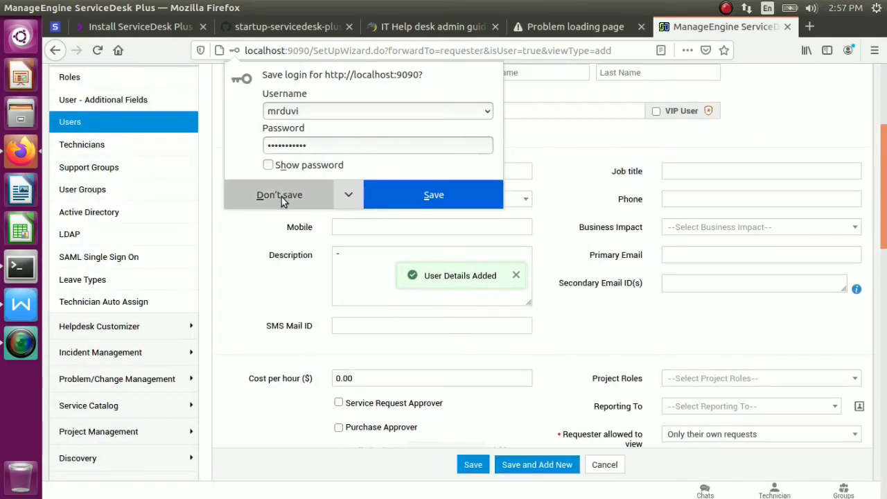
left_click(279, 197)
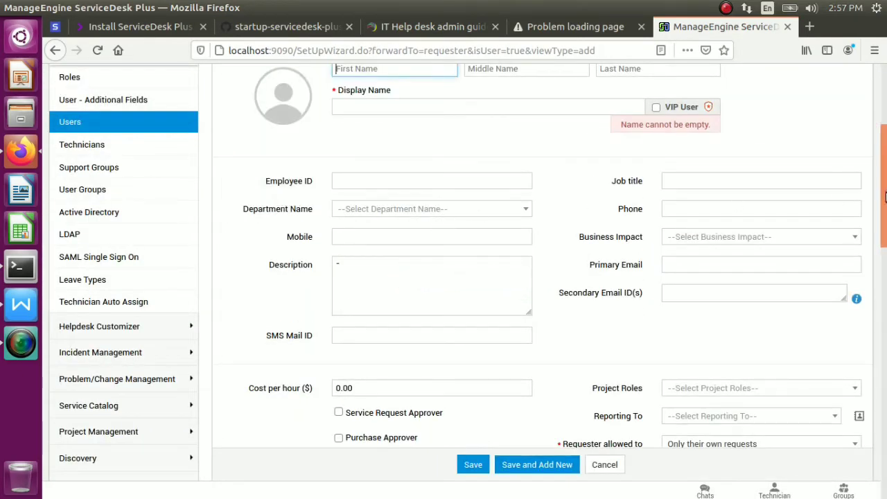
Check the new user in the Users list, then go to User Groups
scroll(885, 198, "up", 5)
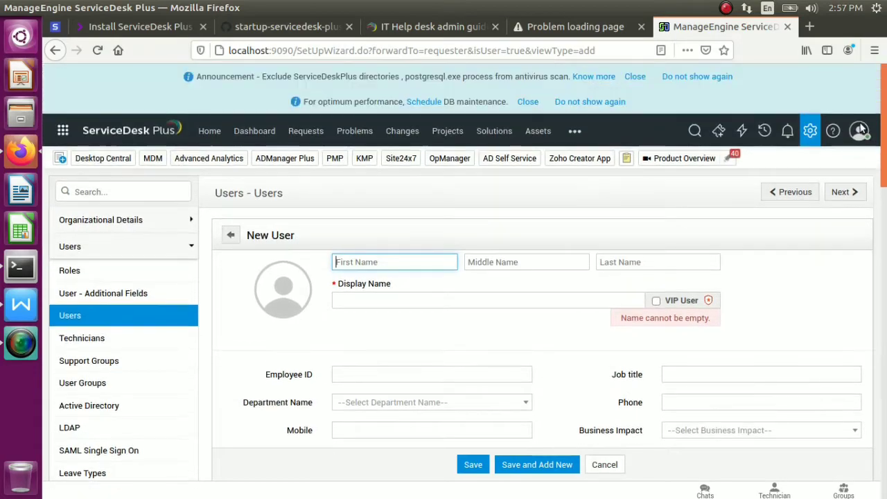
left_click(86, 318)
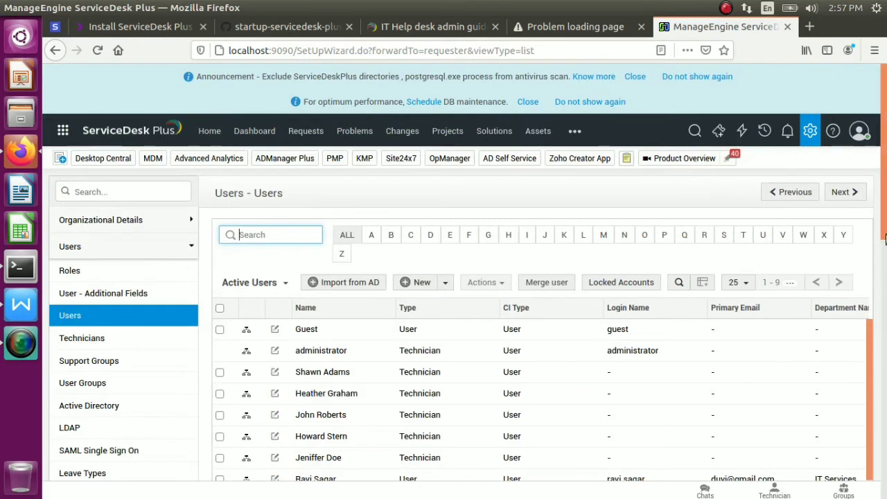
scroll(885, 239, "down", 3)
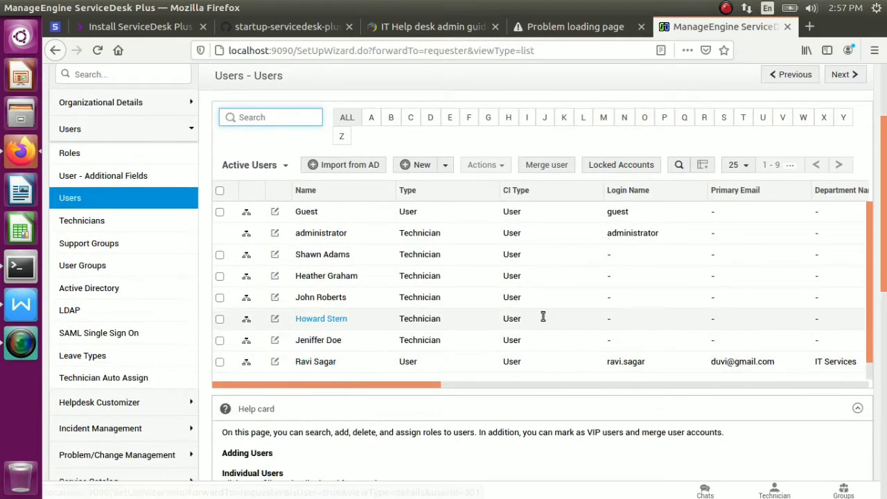
left_click_drag(872, 303, 874, 337)
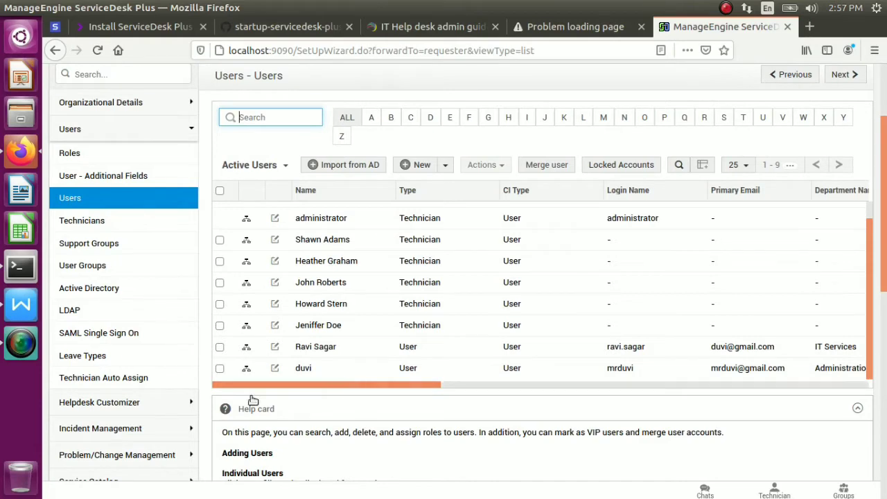
left_click(101, 268)
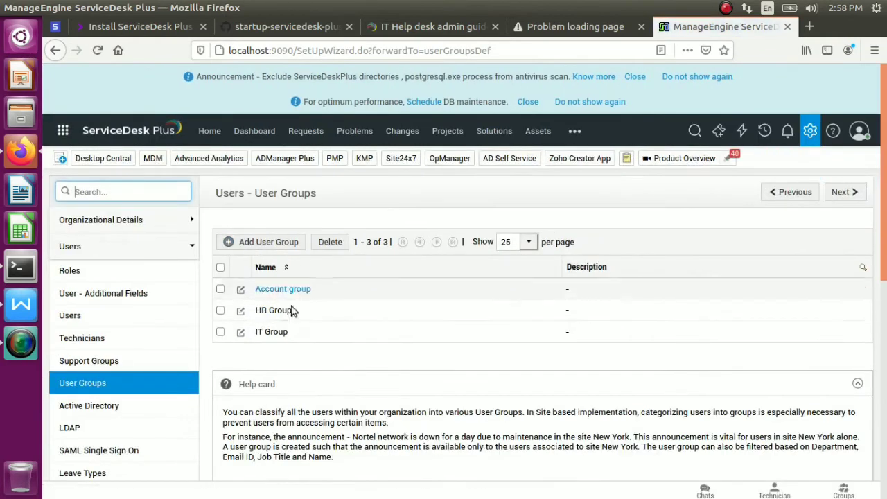
Inspect the Account group's department filter, then open the Active Directory import settings
left_click_drag(570, 288, 250, 289)
left_click(242, 289)
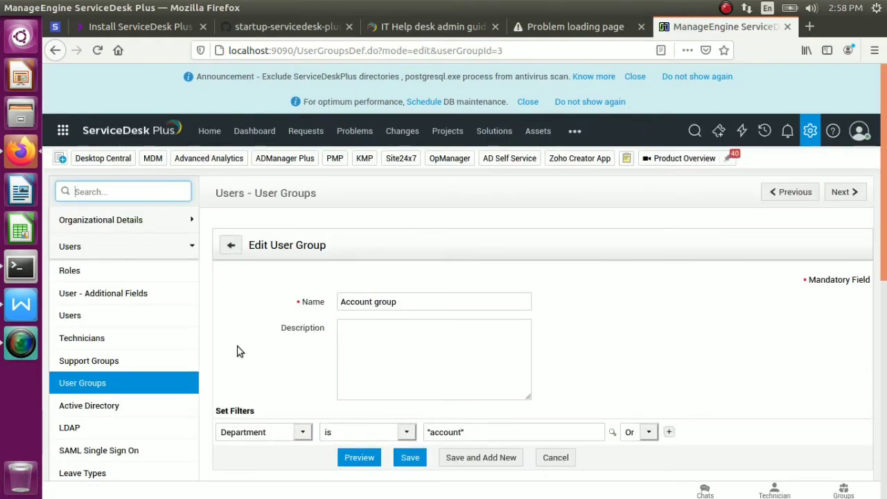
left_click(82, 409)
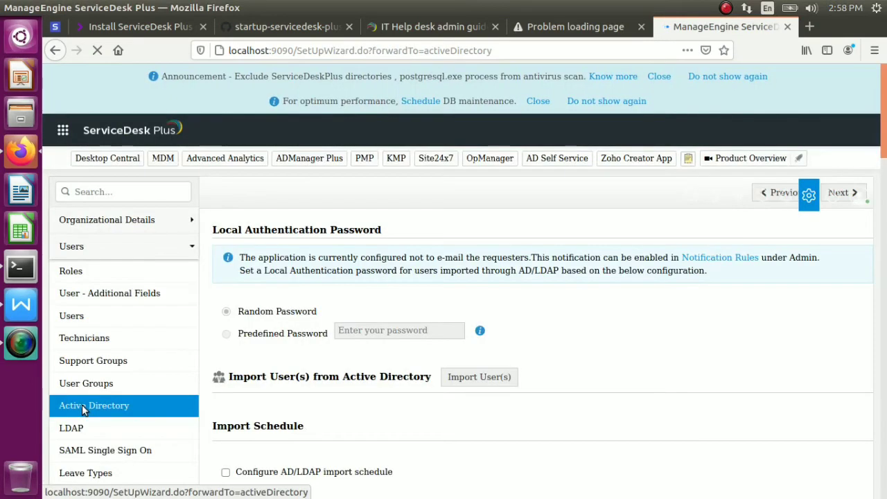
left_click_drag(82, 405, 314, 390)
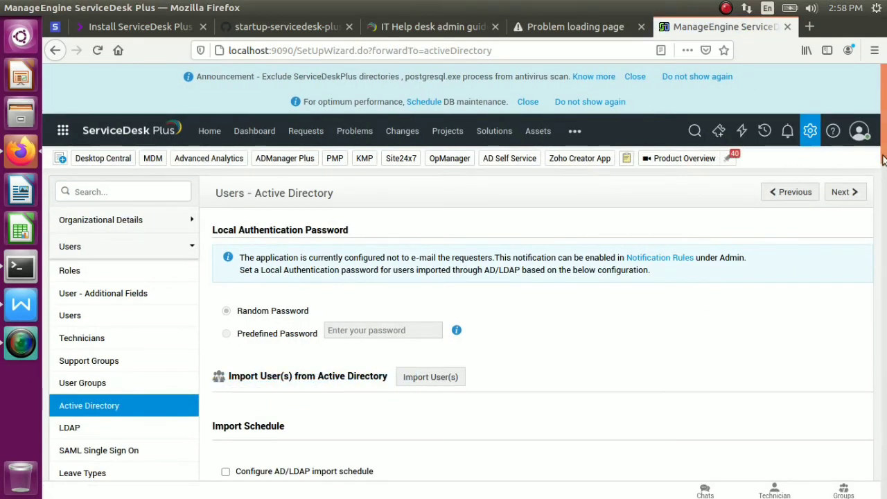
left_click_drag(886, 156, 794, 6)
Go to the Enterprise Service Management area and dismiss its welcome dialog
left_click(62, 130)
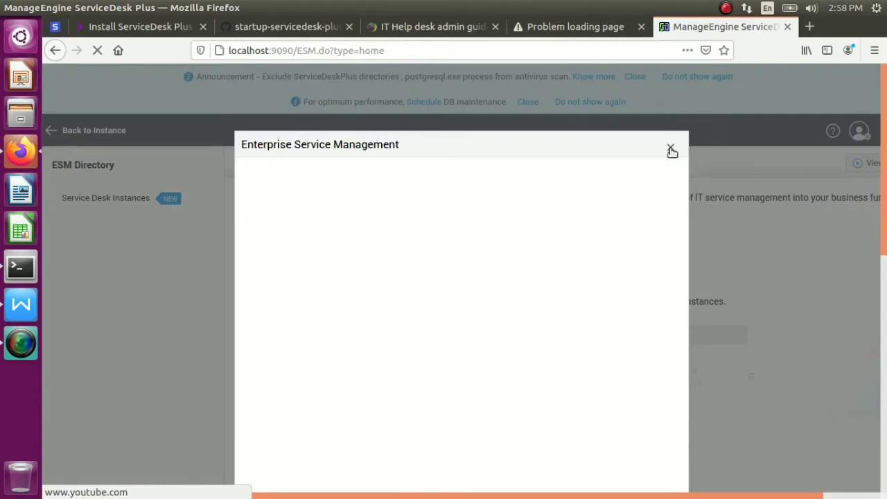
left_click(672, 149)
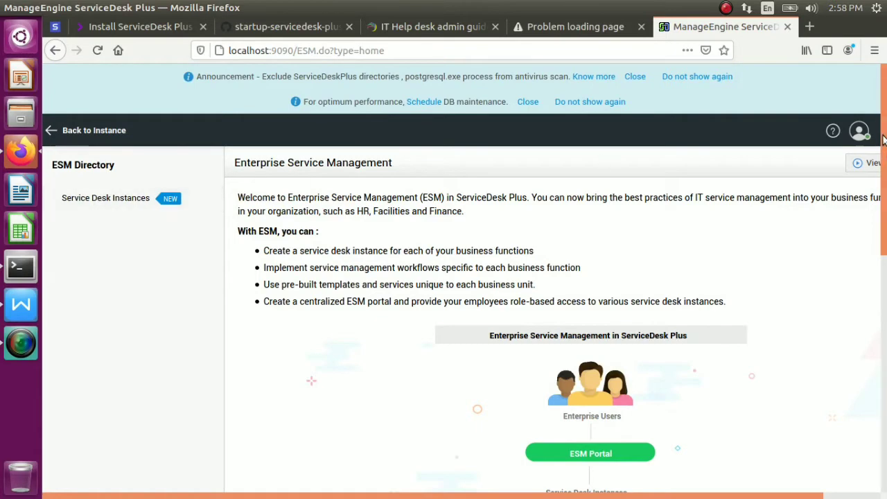
scroll(884, 140, "down", 5)
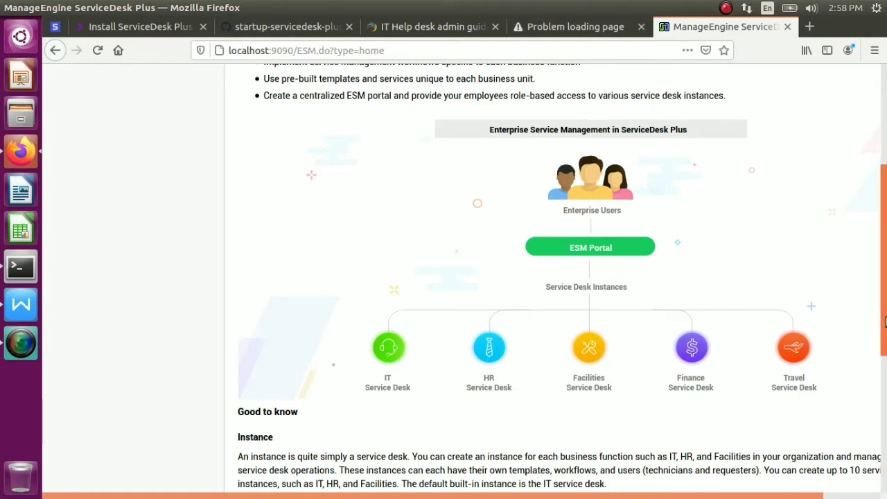
scroll(885, 322, "up", 5)
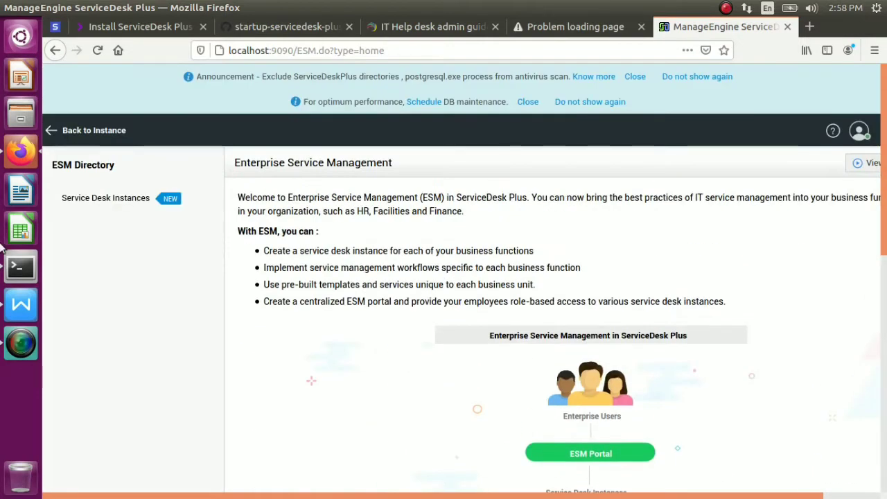
List the service desk instances and review the IT Helpdesk license and technician login count
left_click(136, 201)
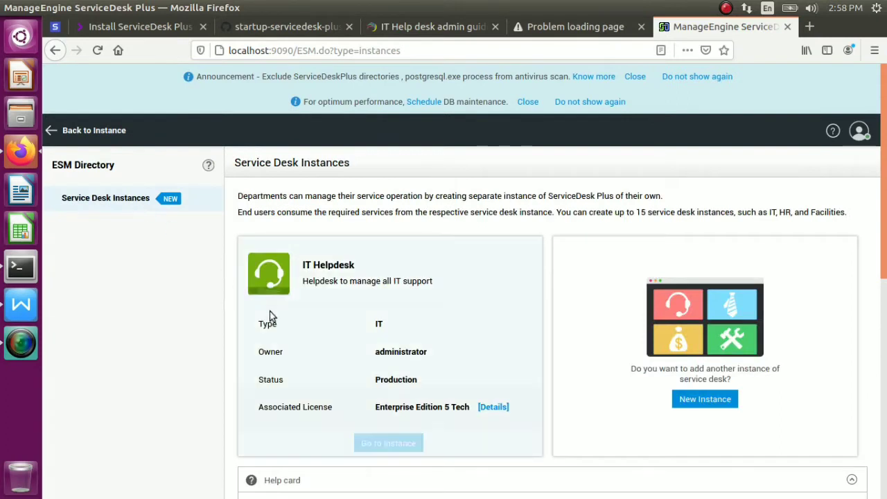
left_click_drag(303, 281, 494, 413)
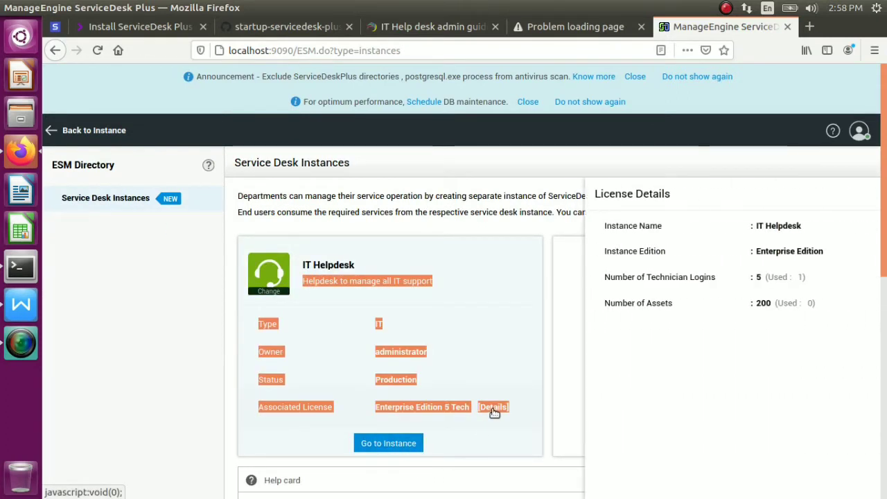
left_click_drag(582, 277, 867, 200)
left_click(867, 198)
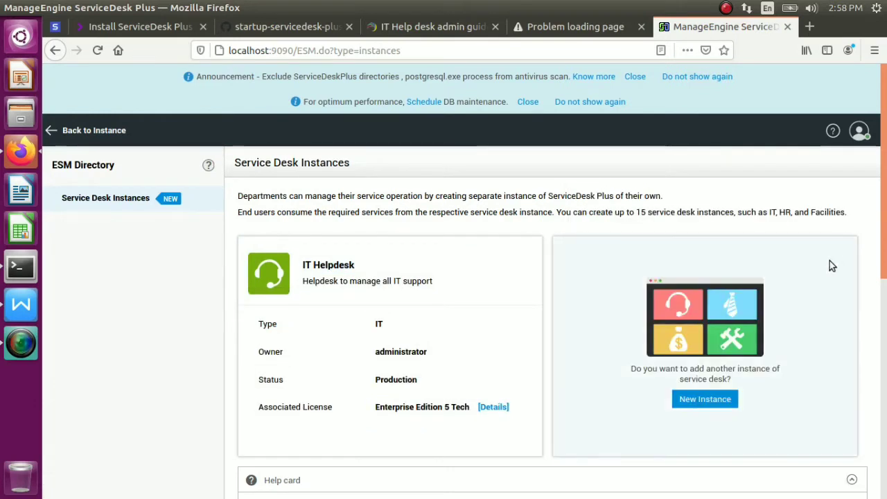
left_click_drag(684, 368, 714, 396)
Start a new service desk instance and set its type to Human Resources
left_click(716, 399)
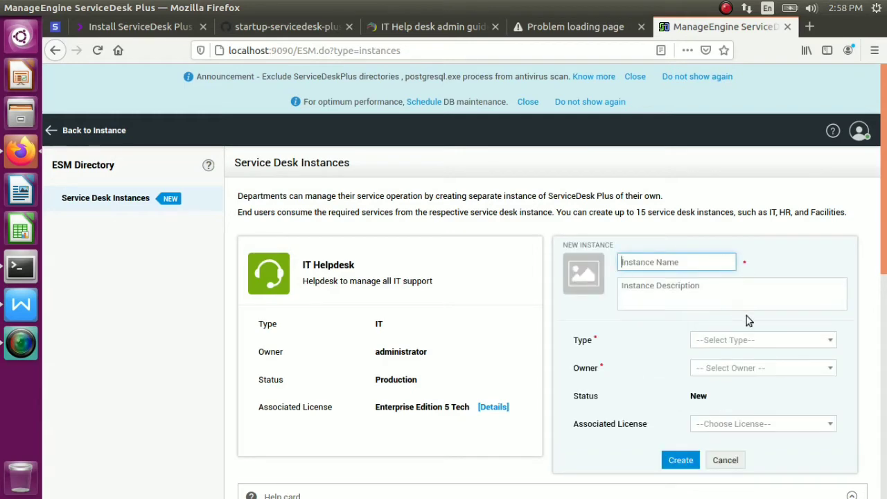
left_click(760, 340)
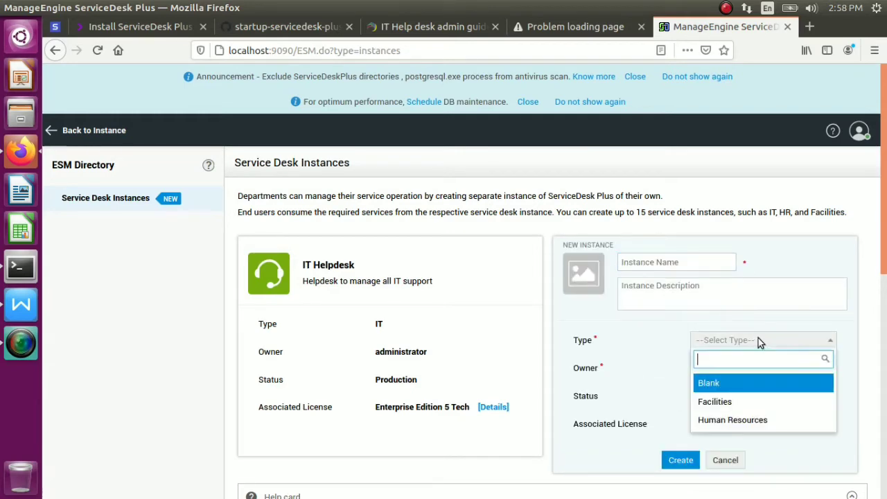
left_click(722, 407)
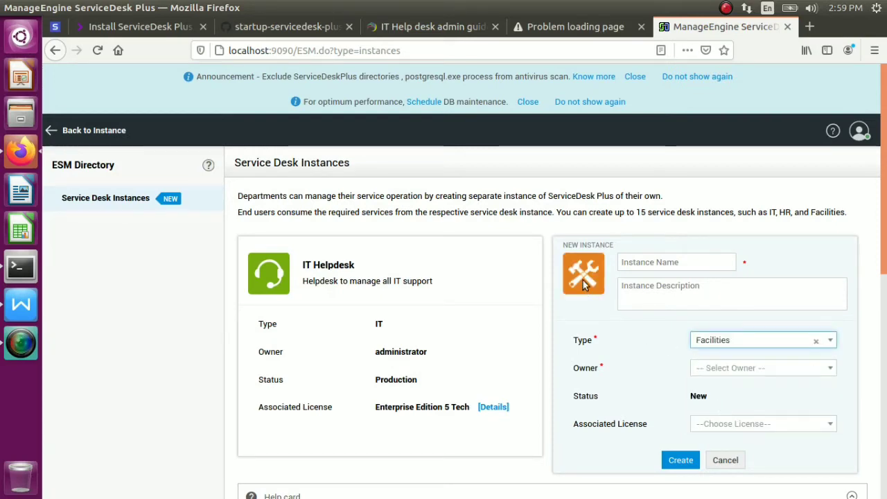
left_click(807, 340)
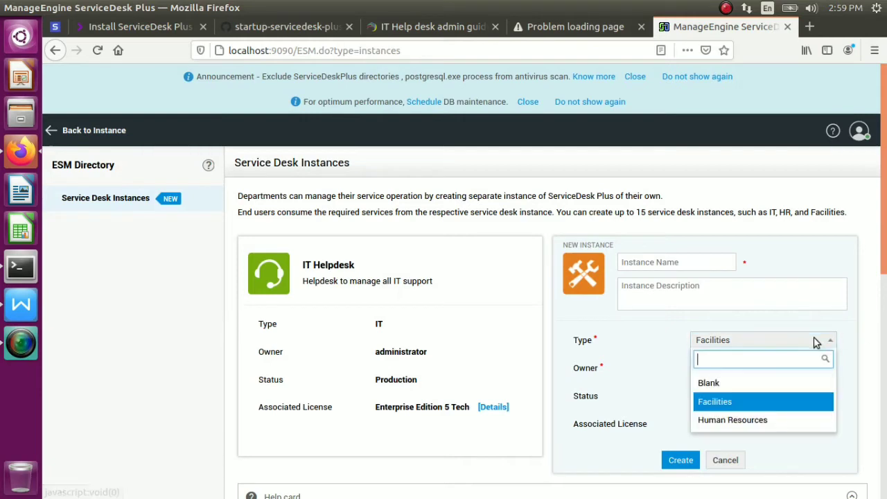
left_click(737, 420)
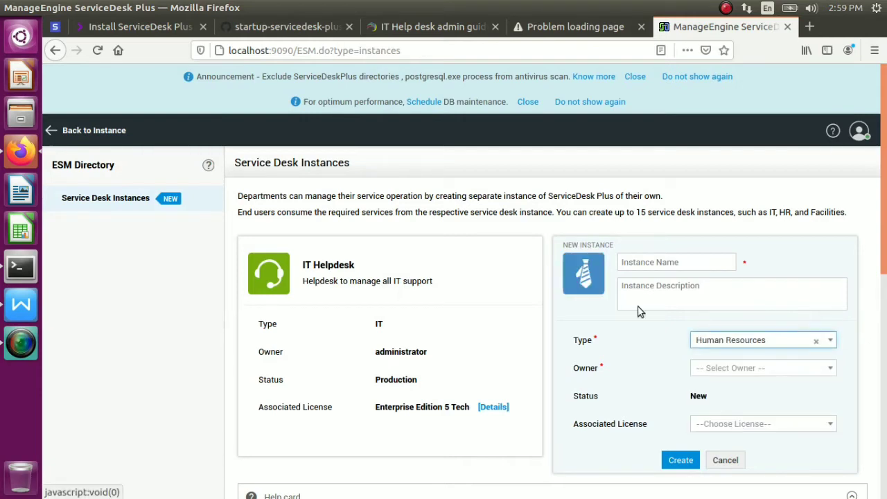
Name the instance HT Department with the description 'this is for HR'
left_click(632, 262)
type("HR")
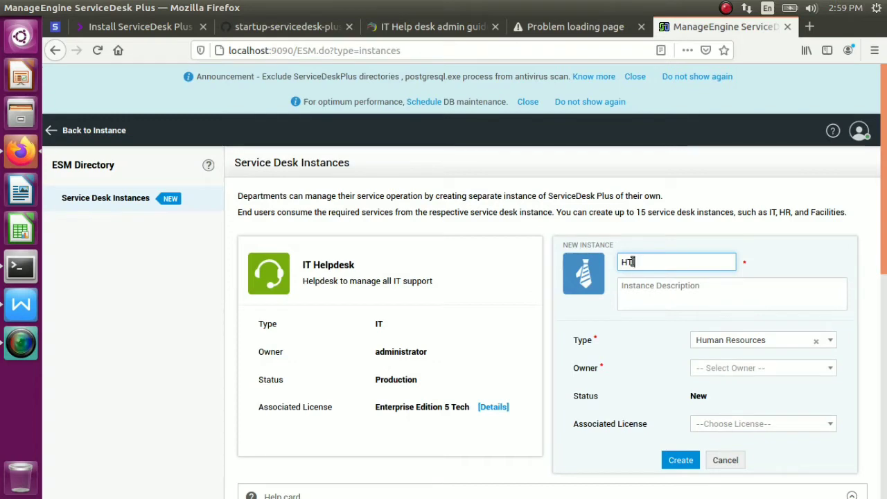
type(" Department")
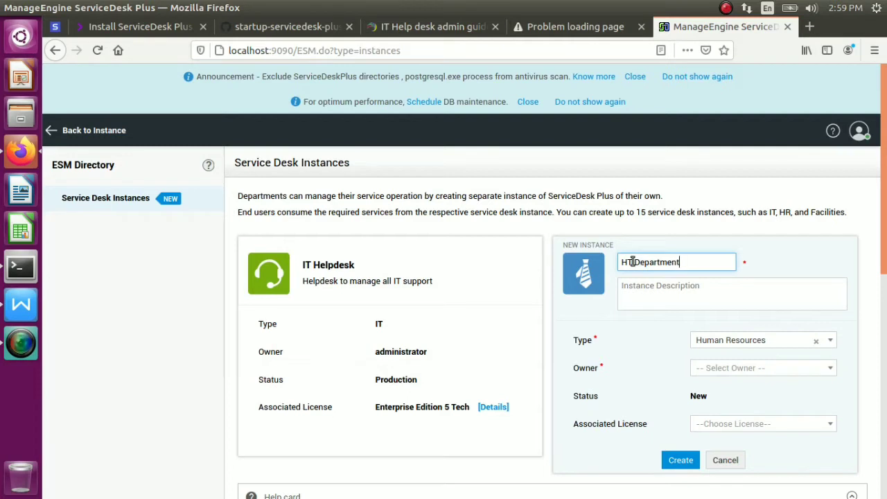
left_click(689, 293)
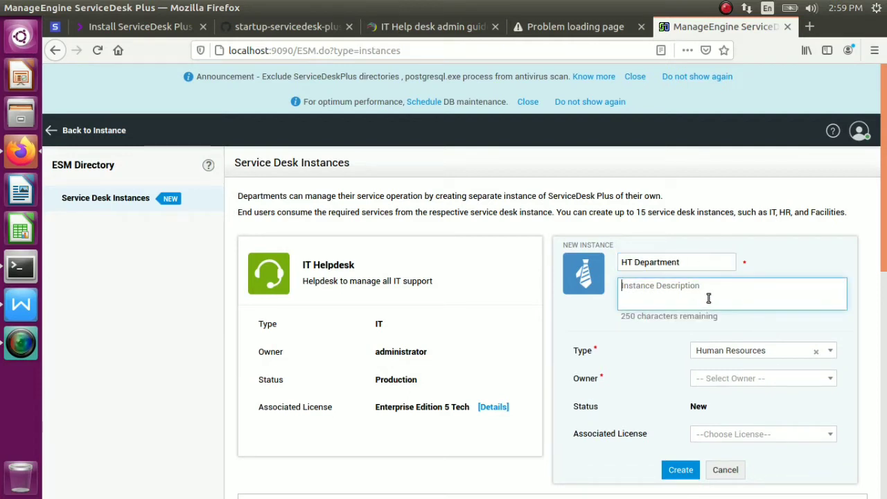
type("this is for")
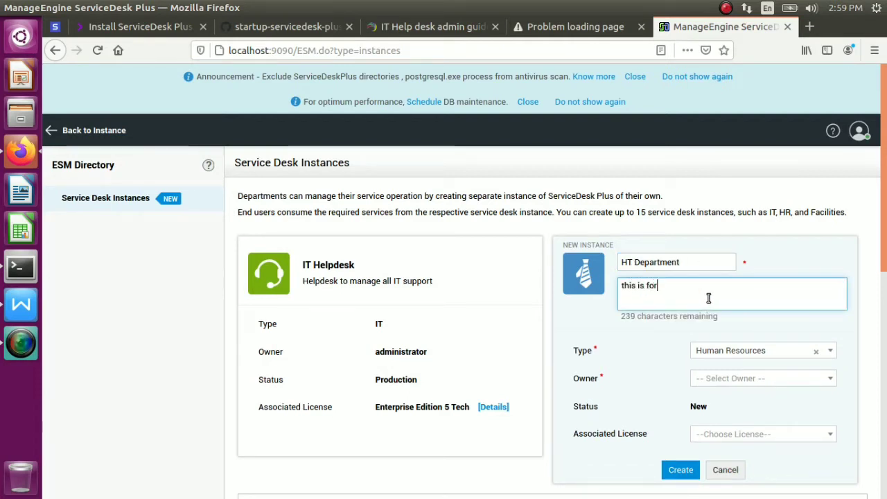
type(" HR")
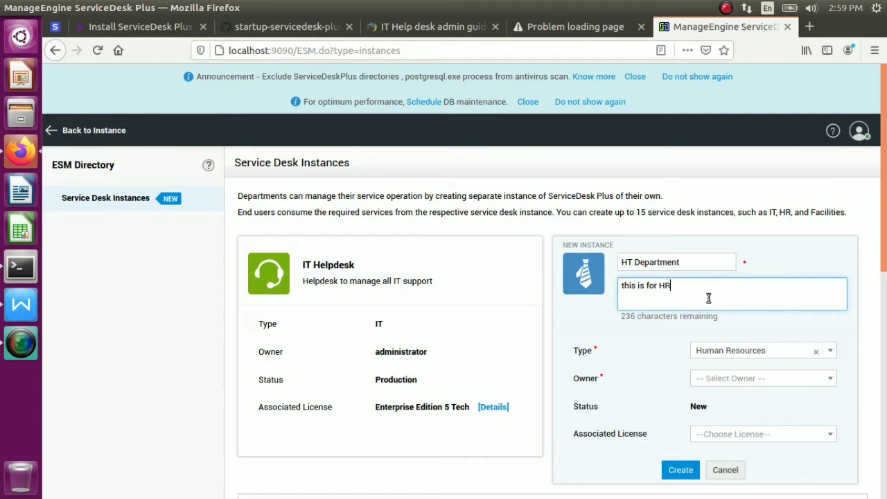
Assign an owner and the Enterprise Edition 2 Tech license, then create the instance
left_click(750, 377)
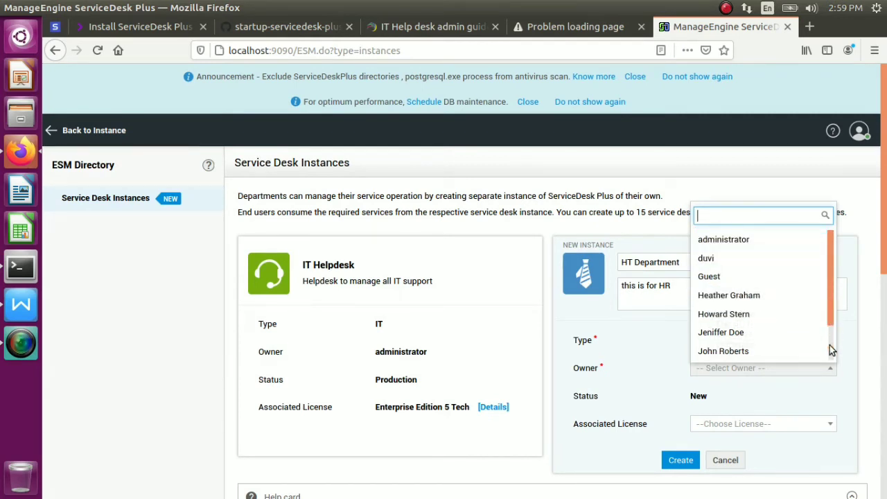
scroll(830, 346, "down", 2)
left_click_drag(831, 347, 828, 273)
left_click(729, 257)
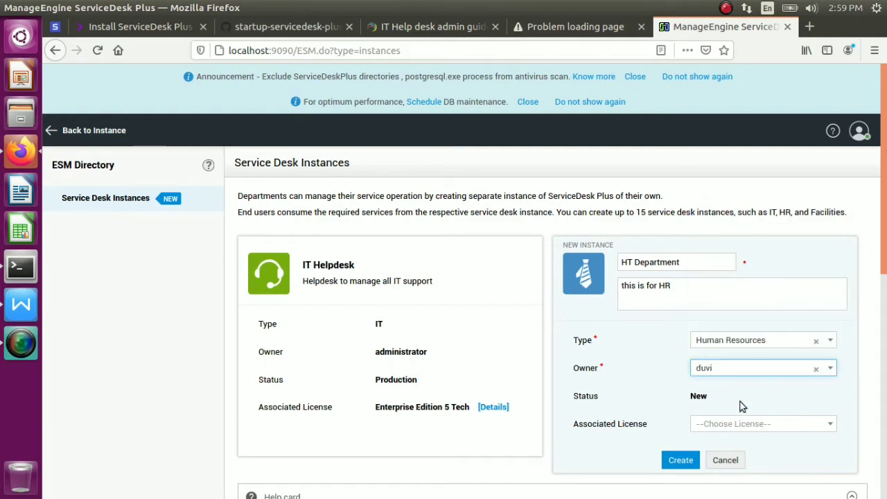
left_click(781, 426)
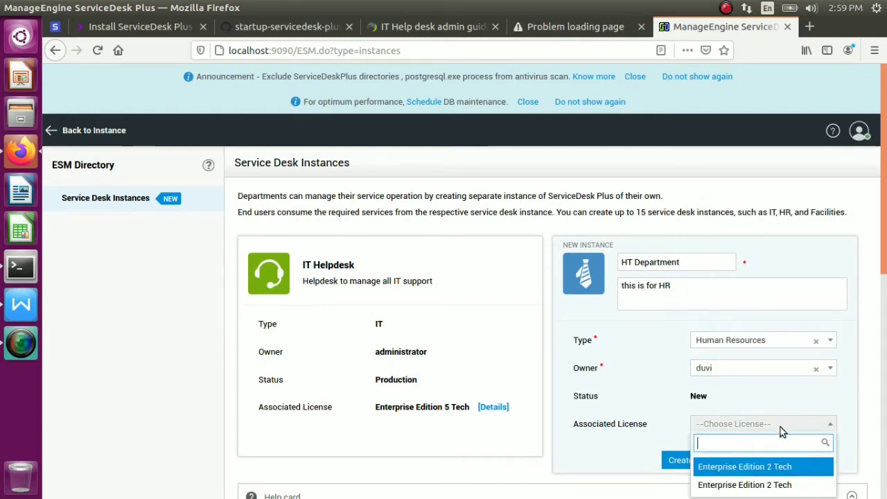
left_click(764, 467)
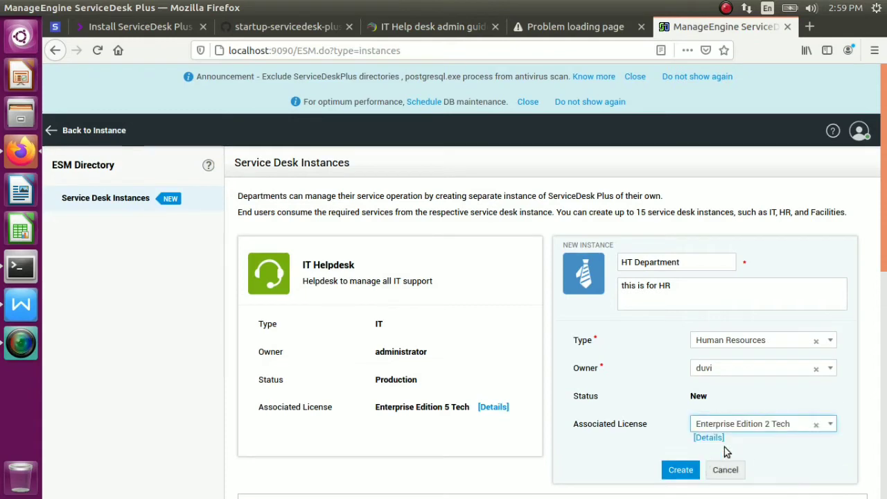
left_click(673, 471)
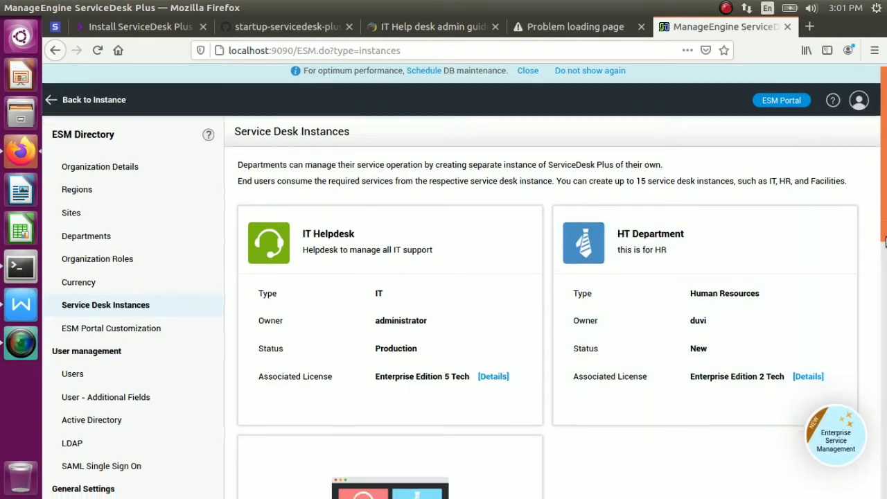
Scroll below IT Helpdesk and HT Department to start another New Instance form
left_click_drag(885, 234, 884, 317)
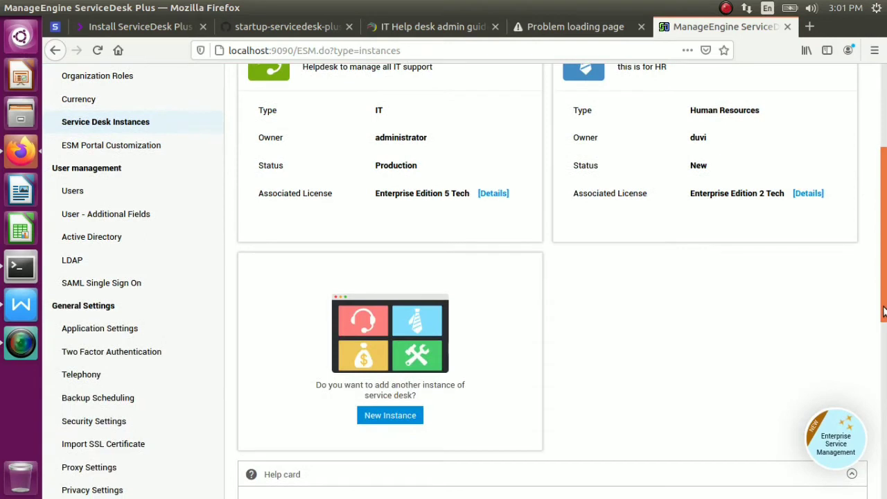
left_click(406, 416)
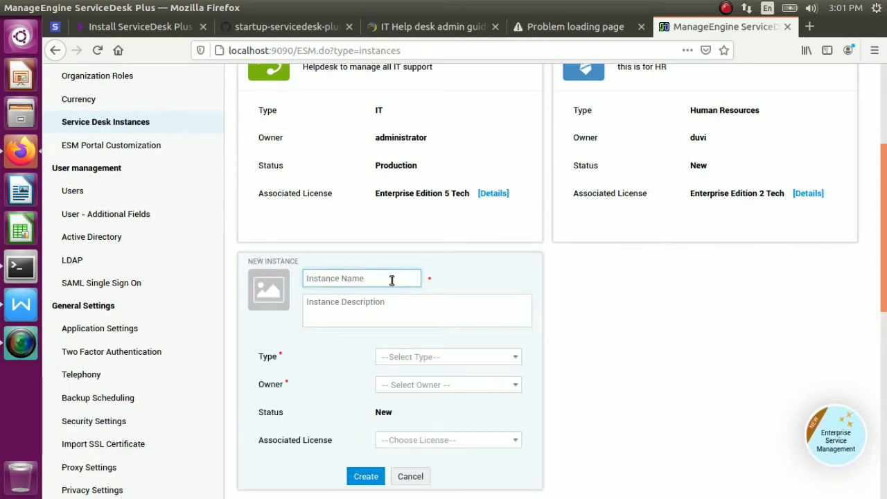
Make the new instance a Facilities type named Helpdesk
type("Finance or Account")
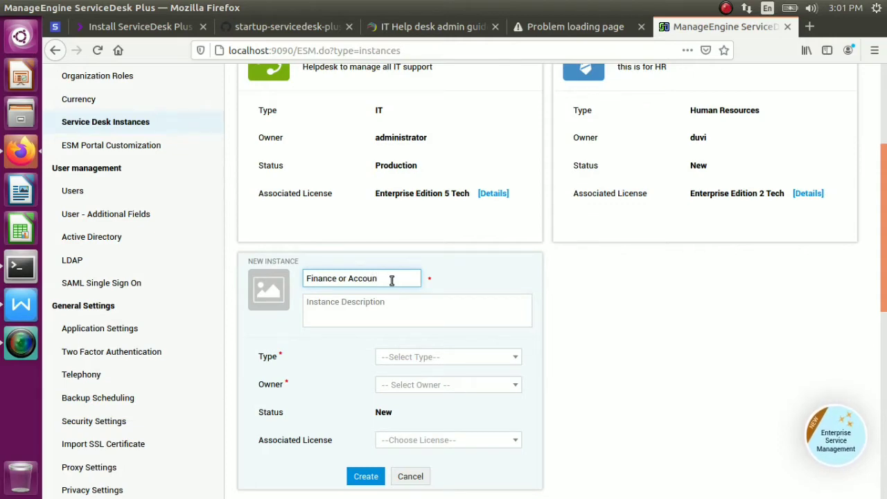
key("BackSpace")
key("BackSpace")
key("BackSpace")
key("BackSpace")
key("BackSpace")
key("BackSpace")
left_click(448, 357)
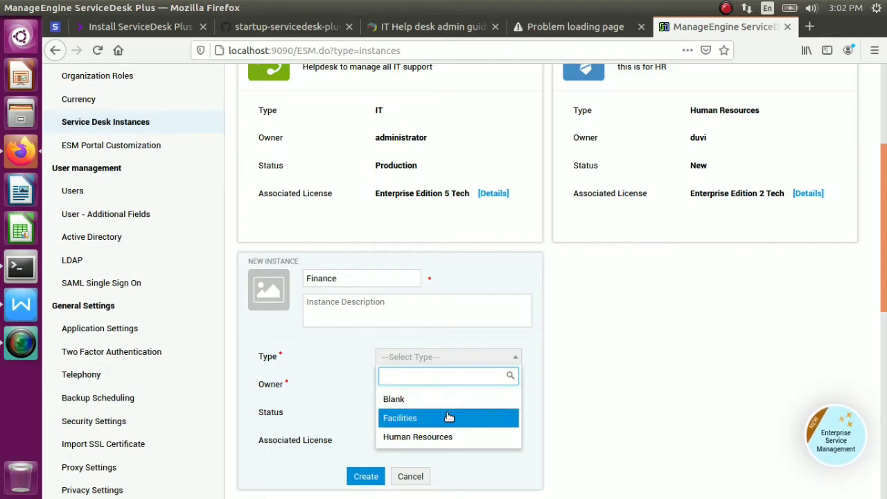
left_click(450, 418)
left_click(359, 278)
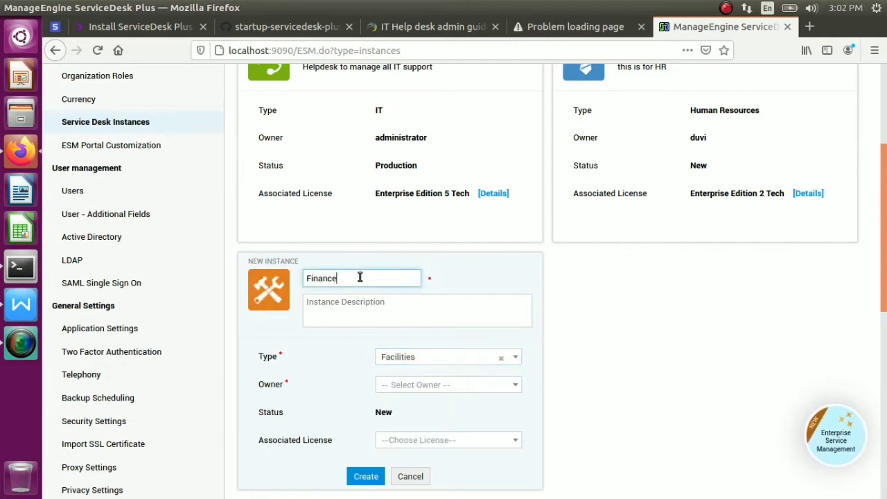
key("BackSpace")
key("BackSpace")
key("BackSpace")
key("BackSpace")
key("BackSpace")
key("BackSpace")
key("BackSpace")
type("H")
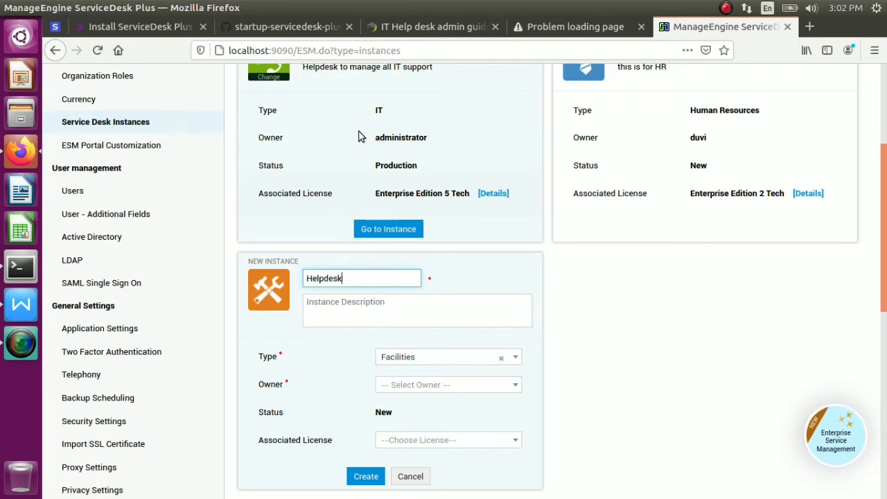
type("elpdesk")
Assign a user as owner, attach the Enterprise Edition 2 Tech license, and create it
left_click(456, 390)
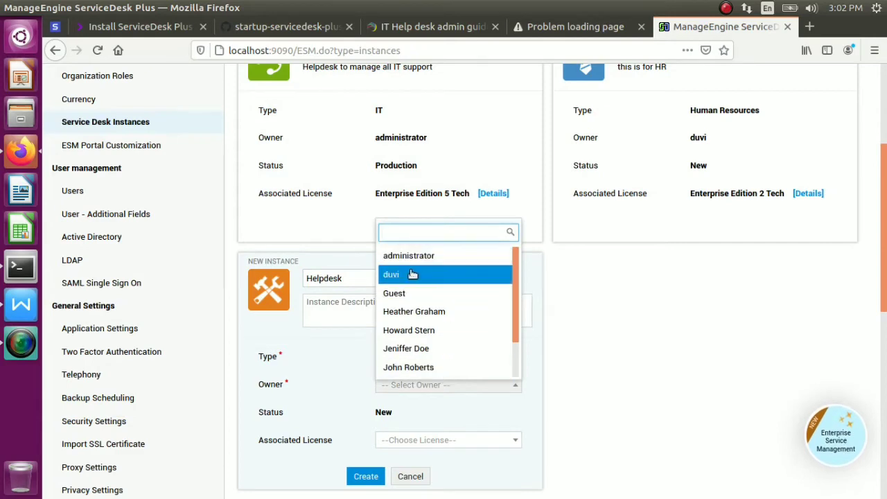
mouse_move(412, 275)
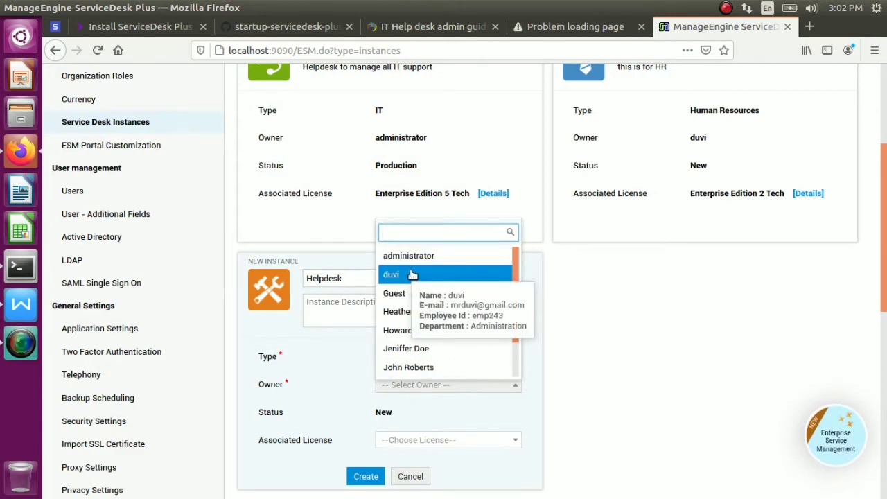
left_click(419, 258)
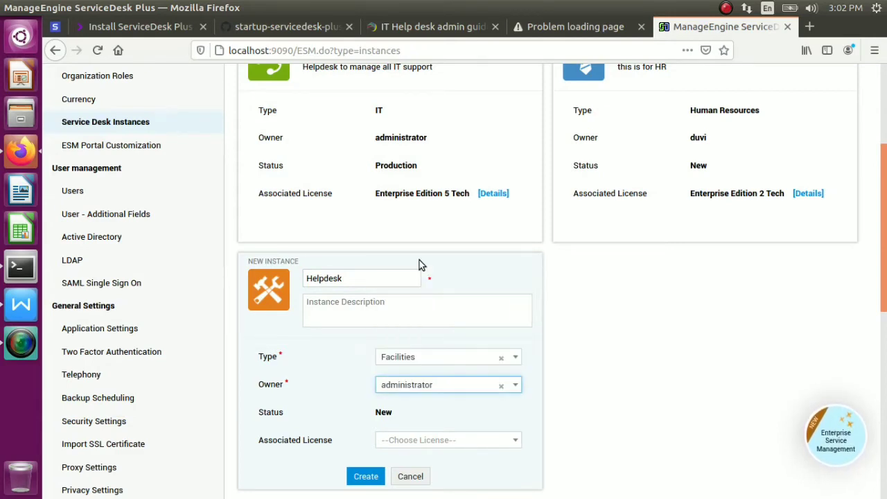
left_click(468, 389)
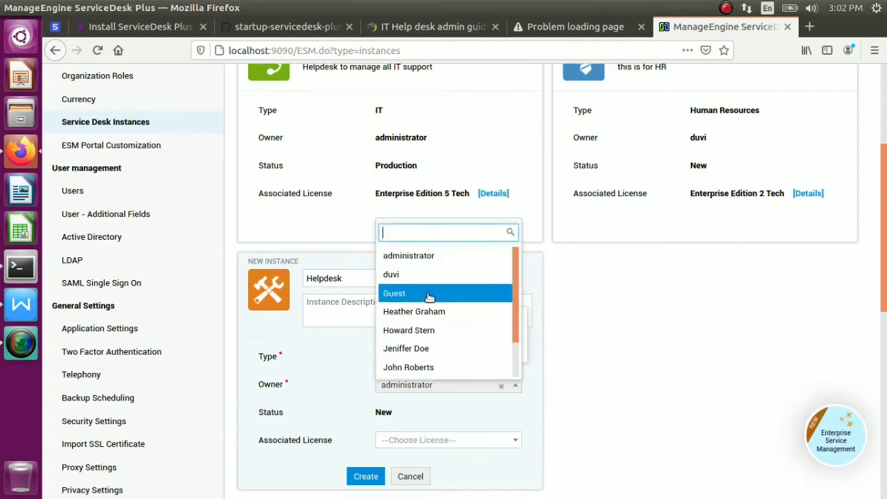
left_click_drag(516, 331, 512, 371)
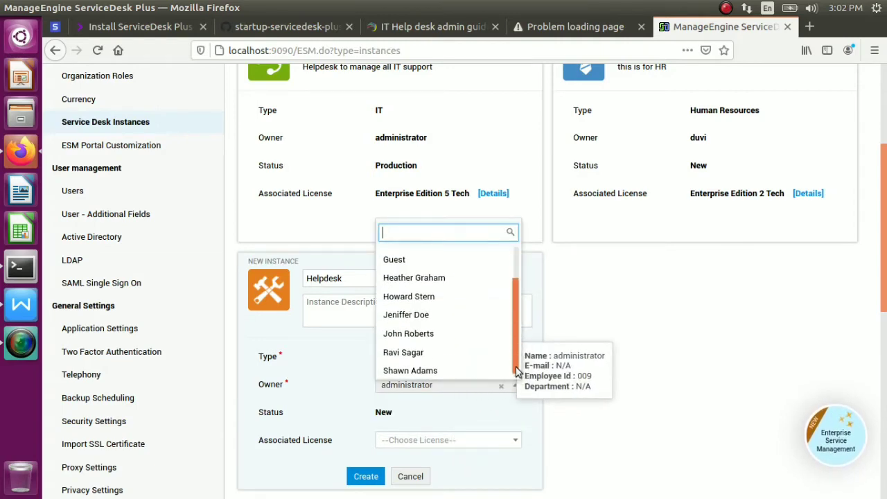
left_click(415, 350)
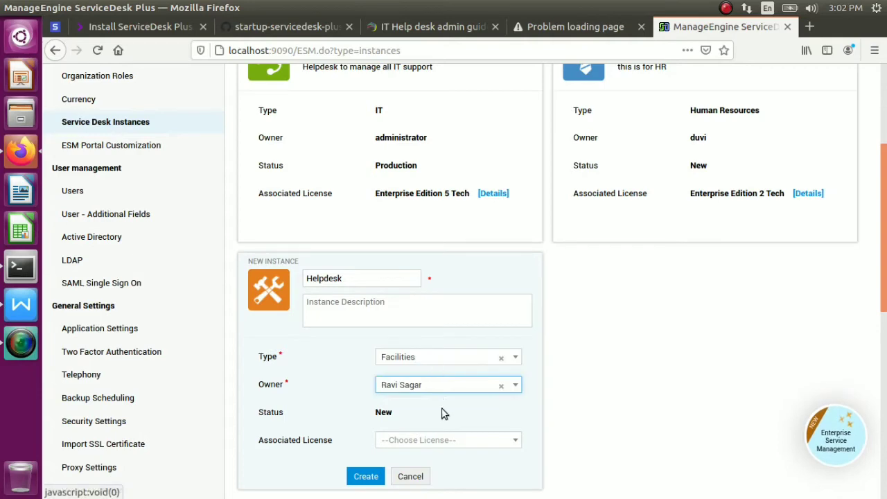
left_click(443, 442)
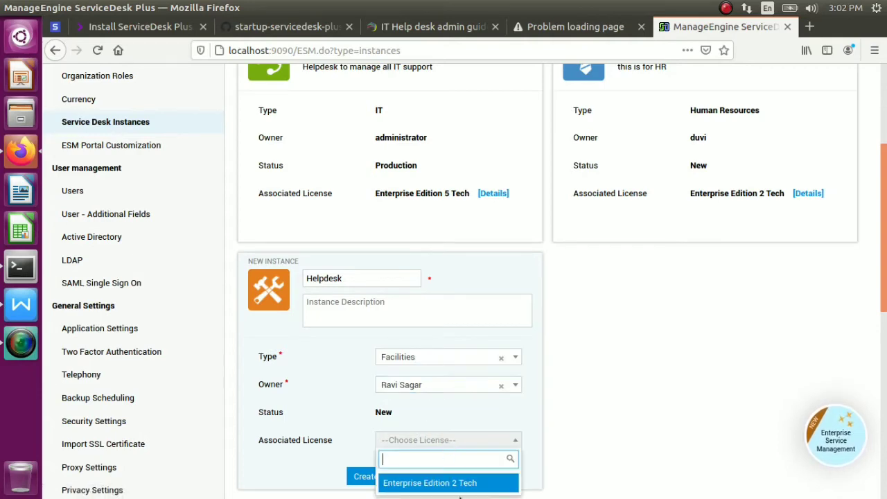
scroll(594, 351, "down", 4)
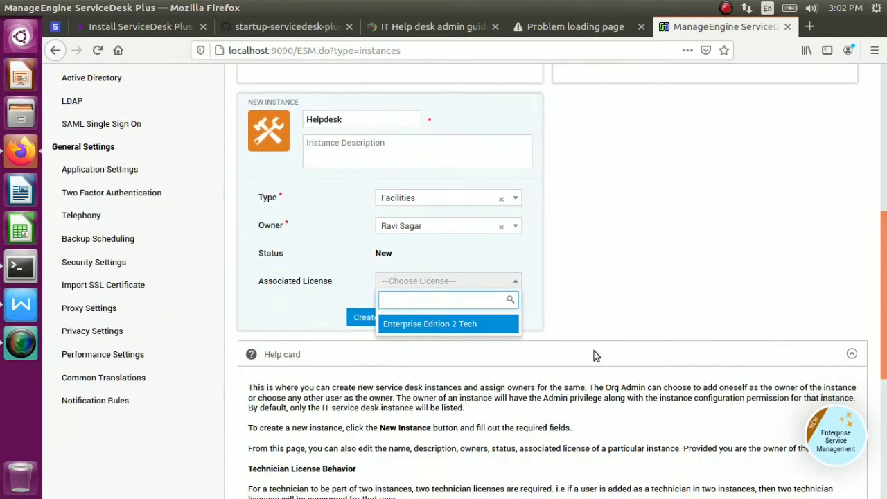
left_click(468, 326)
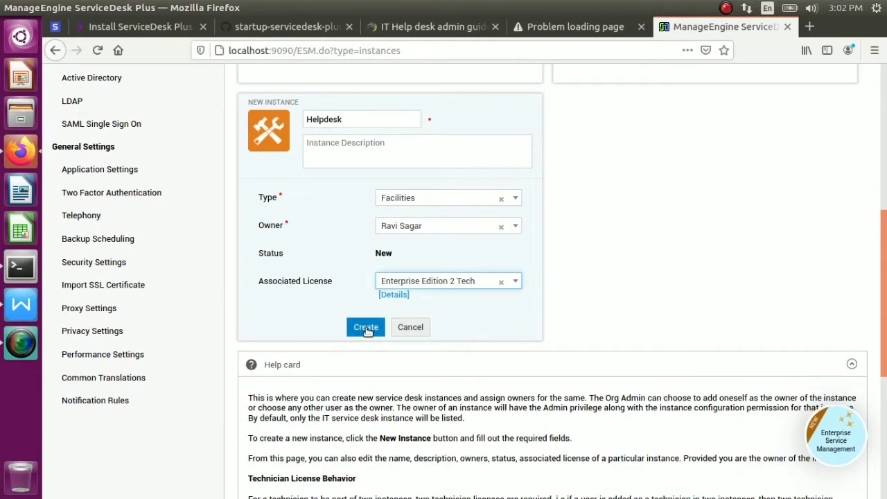
left_click(366, 328)
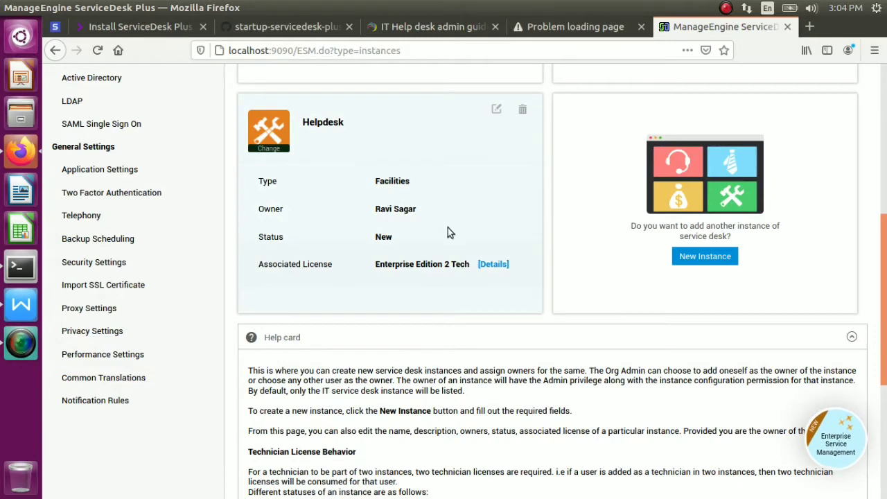
Review the IT, HR and Facilities instances, then open the ESM Departments page
left_click_drag(883, 294, 880, 234)
scroll(882, 234, "up", 1)
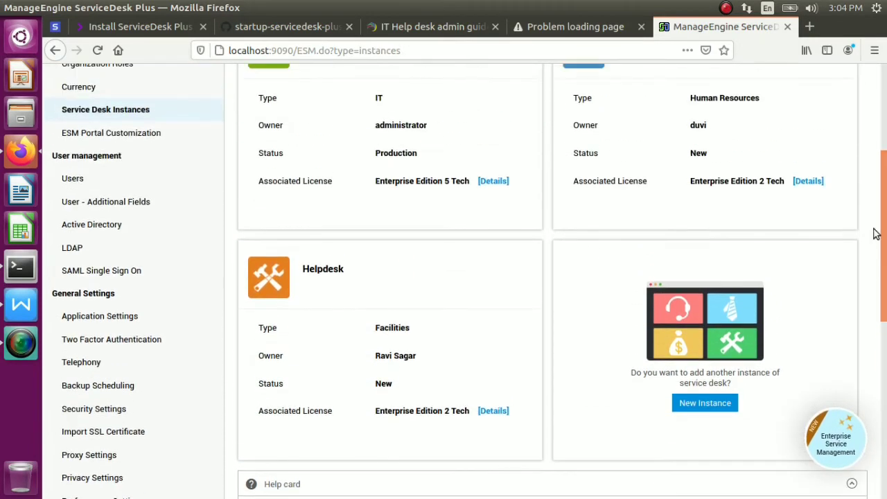
scroll(884, 222, "up", 2)
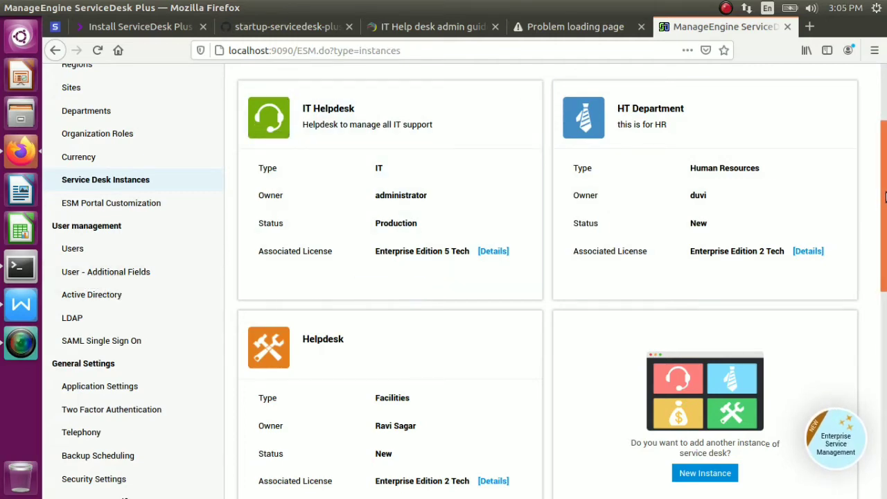
scroll(886, 161, "up", 2)
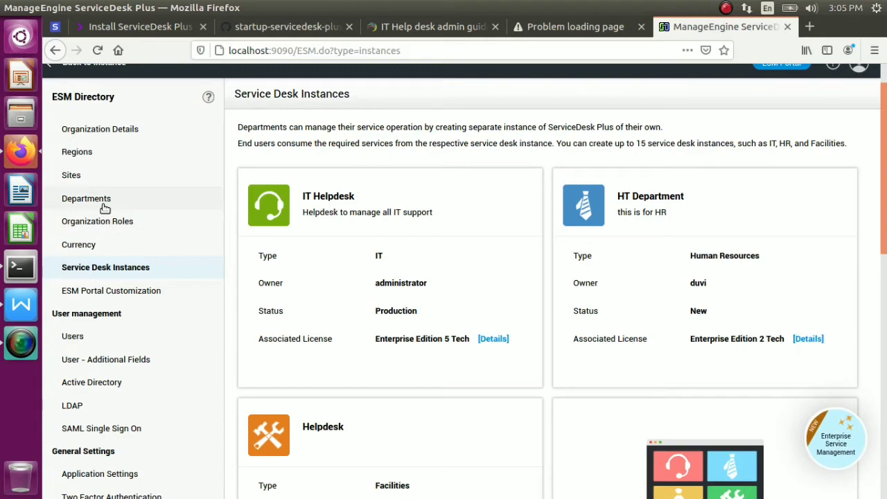
left_click(104, 201)
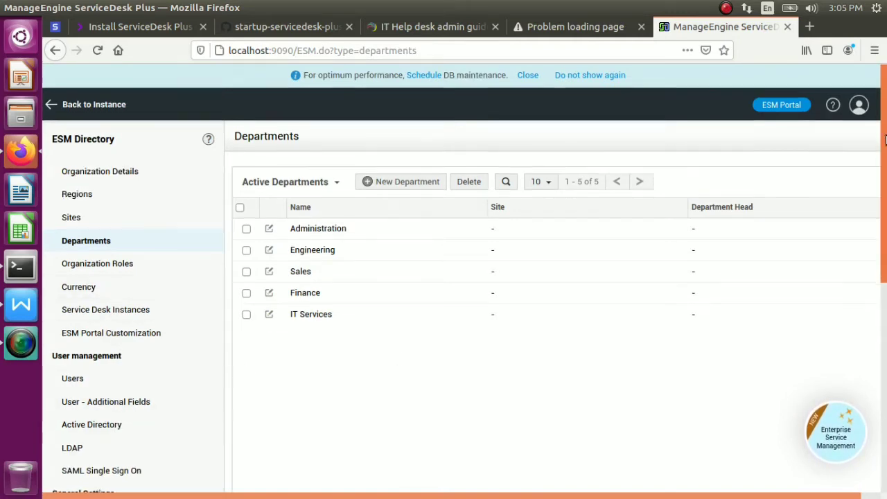
Scroll the five departments and open Active Directory under User management
left_click_drag(886, 136, 886, 237)
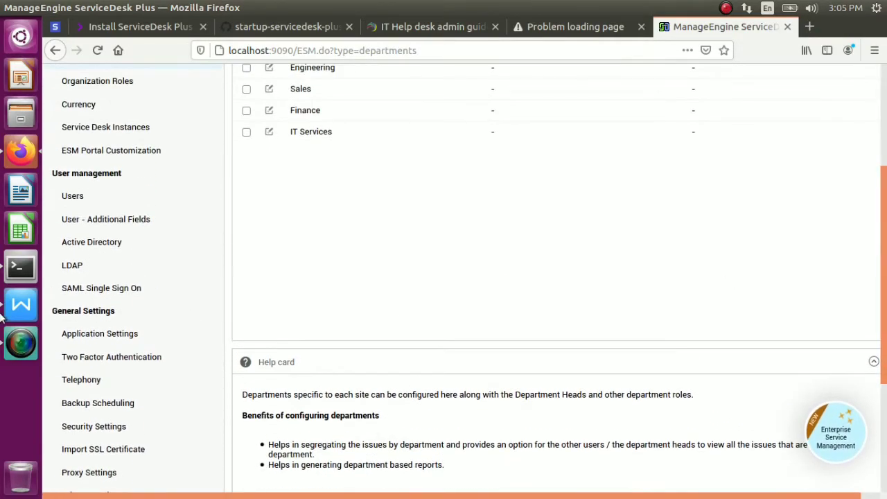
left_click(93, 245)
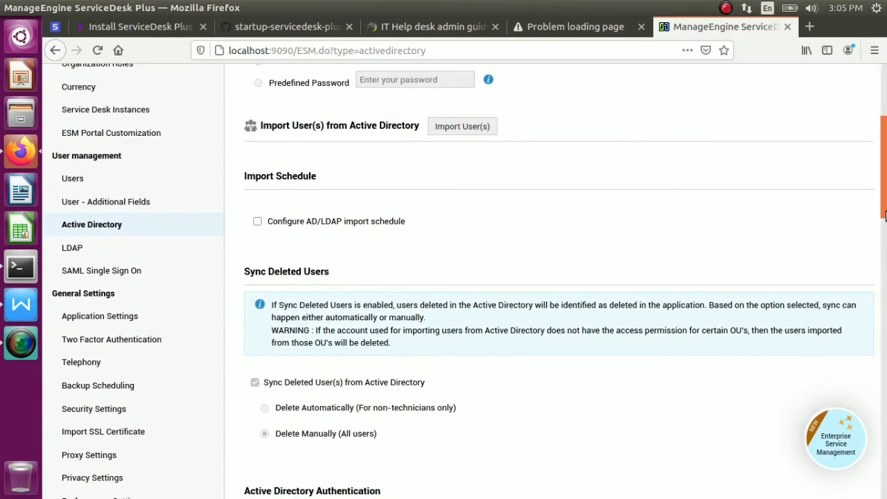
Open a new LDAP domain controller form and clear the example Domain Controller and Username entries
mouse_move(263, 215)
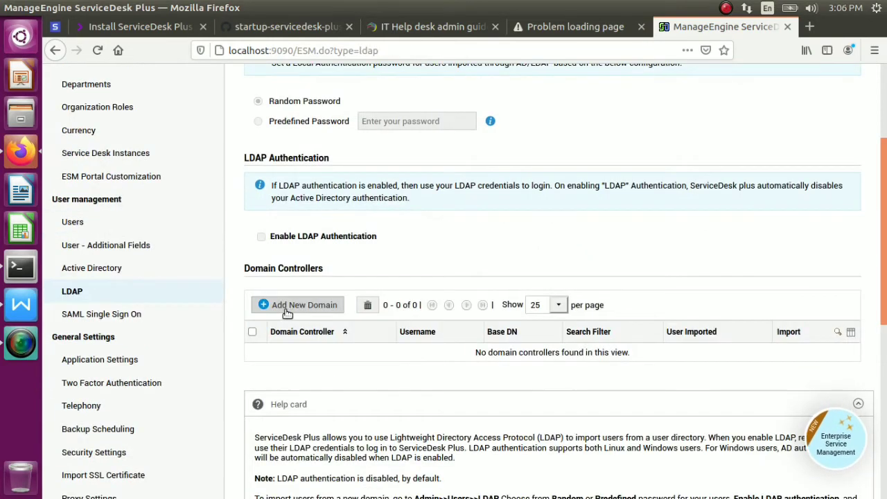
left_click(287, 309)
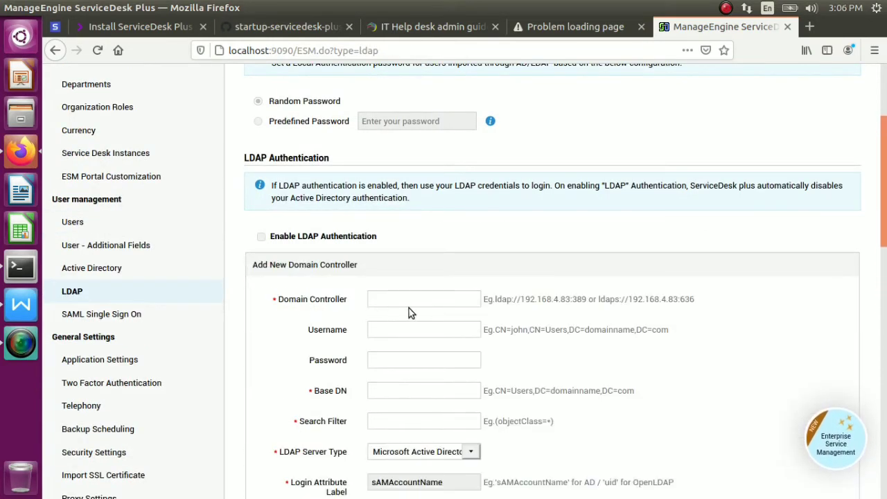
scroll(886, 205, "down", 3)
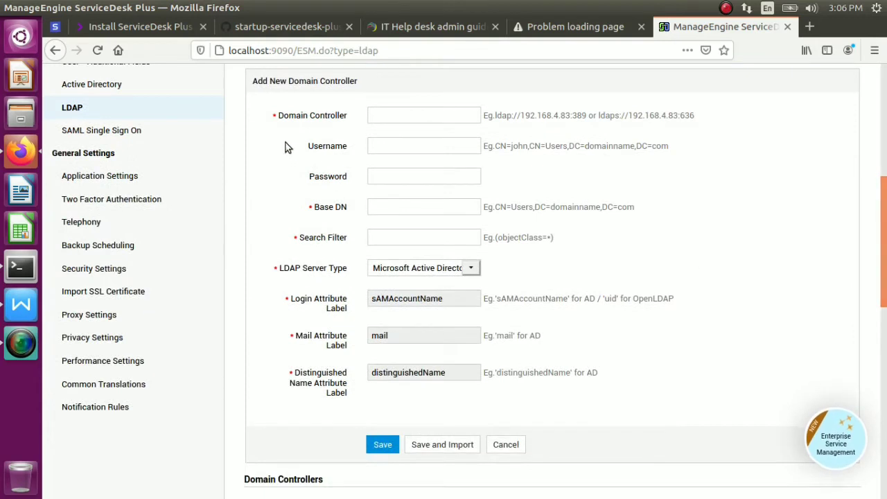
left_click(414, 114)
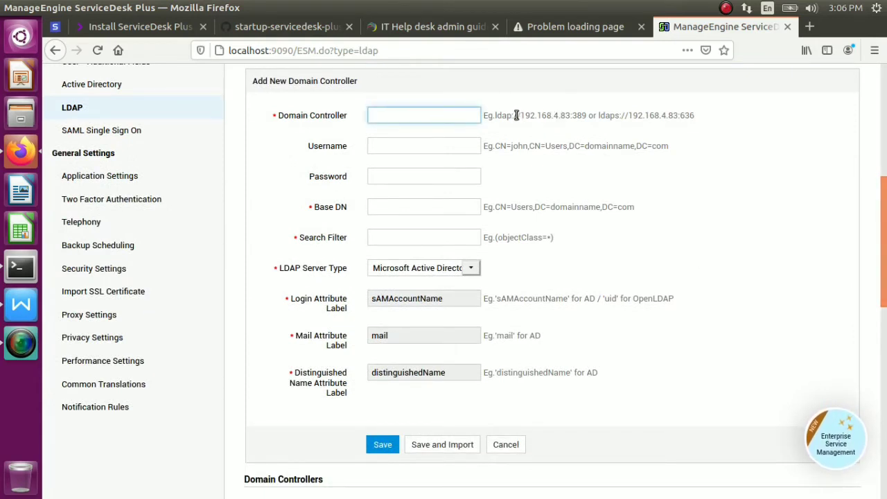
left_click_drag(517, 115, 624, 119)
left_click(518, 148)
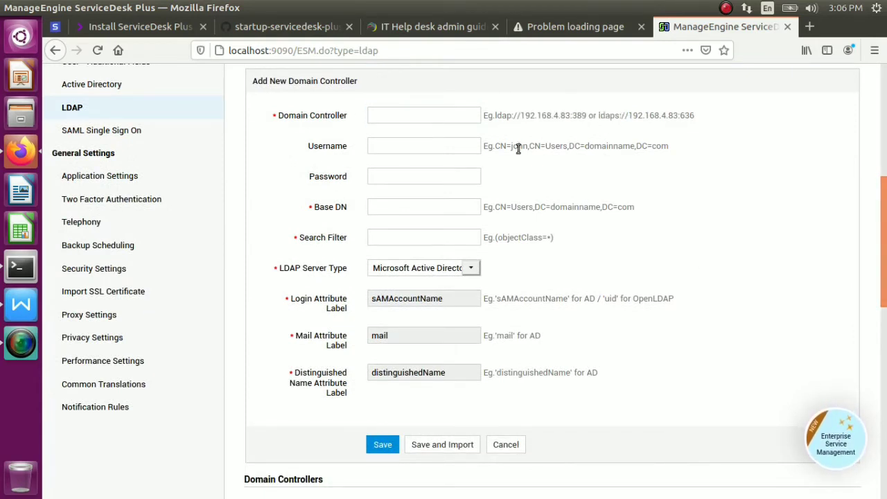
left_click_drag(541, 149, 632, 150)
left_click(634, 151)
Inspect Password, Base DN and Search Filter, keep Microsoft Active Directory, then open Two Factor Authentication
left_click(425, 176)
left_click(428, 206)
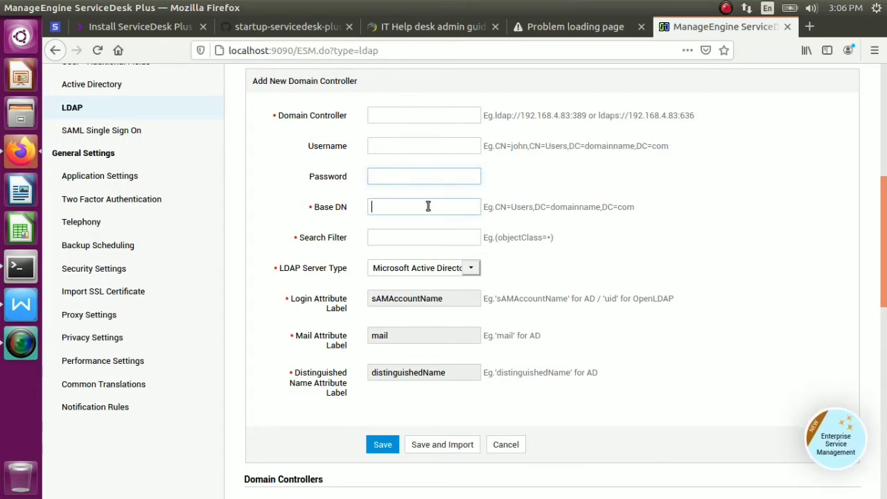
left_click(432, 237)
left_click(452, 271)
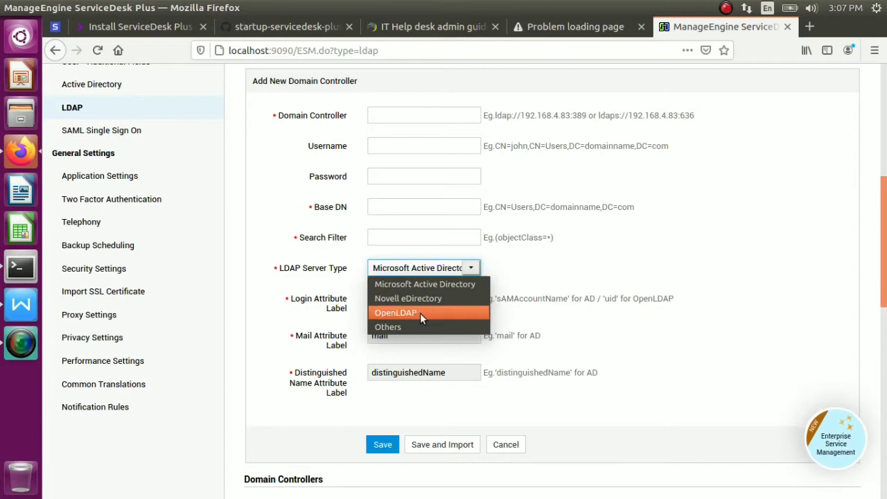
left_click(572, 305)
left_click(466, 300)
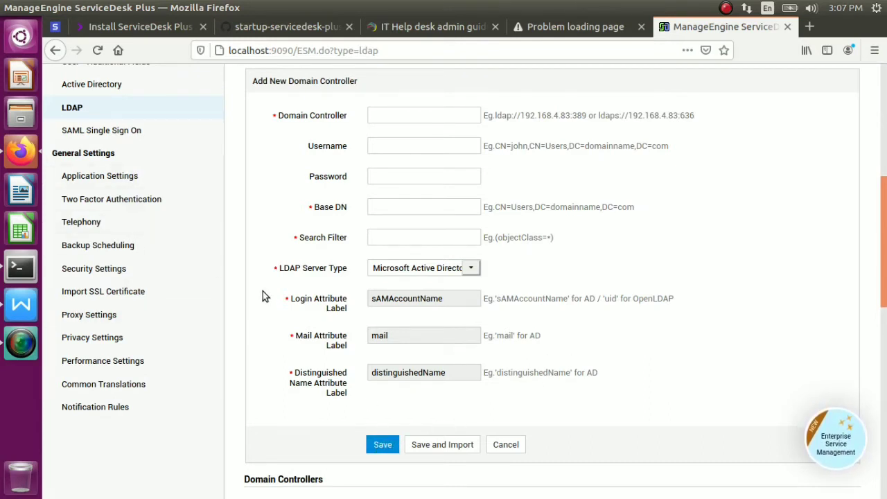
left_click(128, 201)
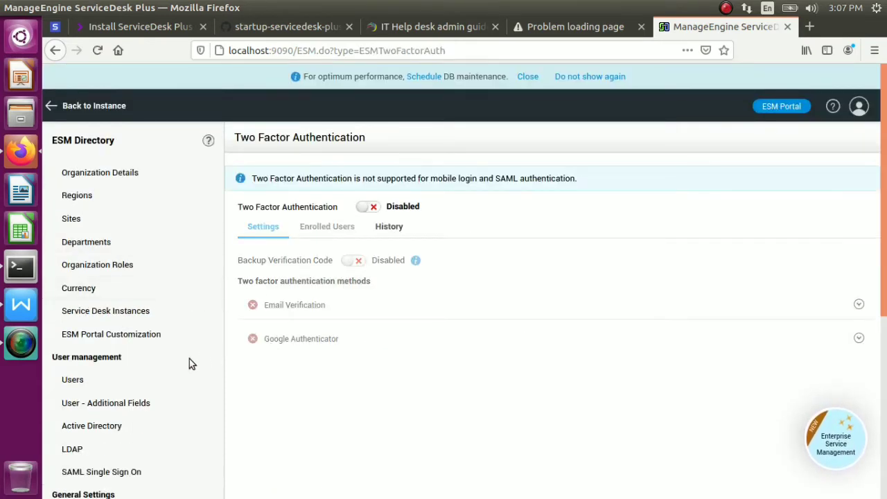
Scroll the Two Factor Authentication page and return to the My View home dashboard
left_click_drag(194, 362, 882, 229)
scroll(886, 109, "down", 1)
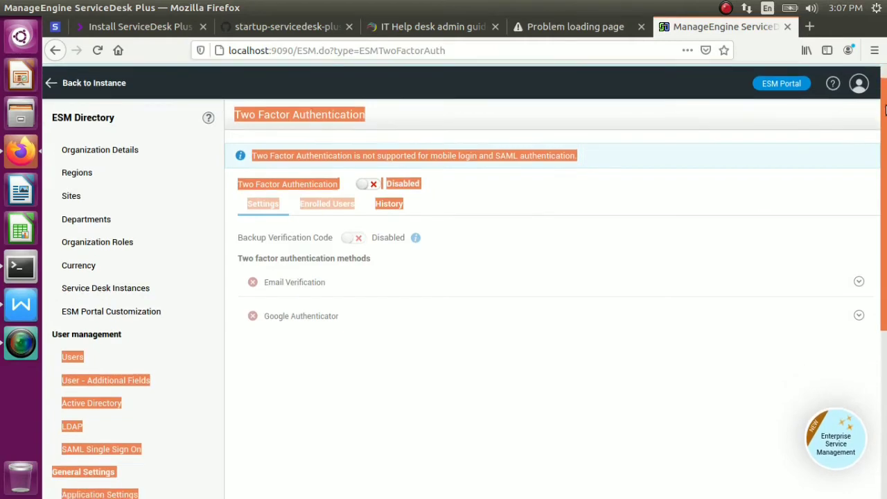
scroll(886, 109, "down", 5)
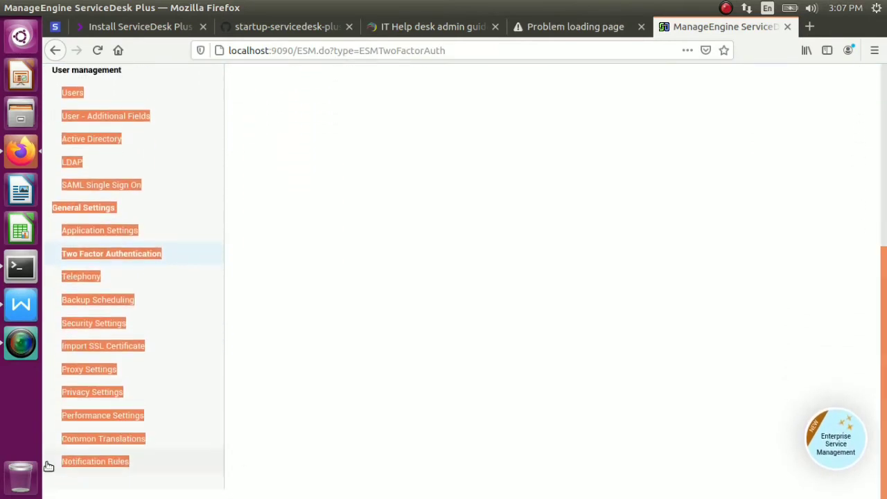
scroll(773, 211, "up", 5)
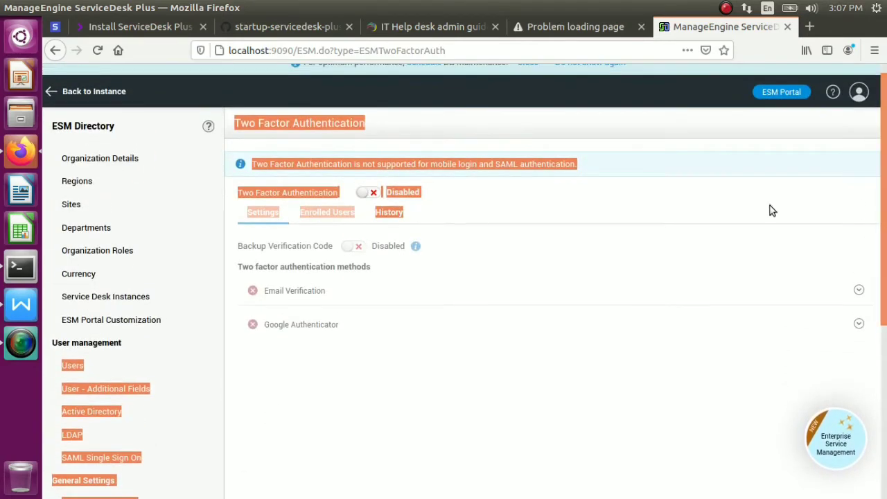
left_click(53, 93)
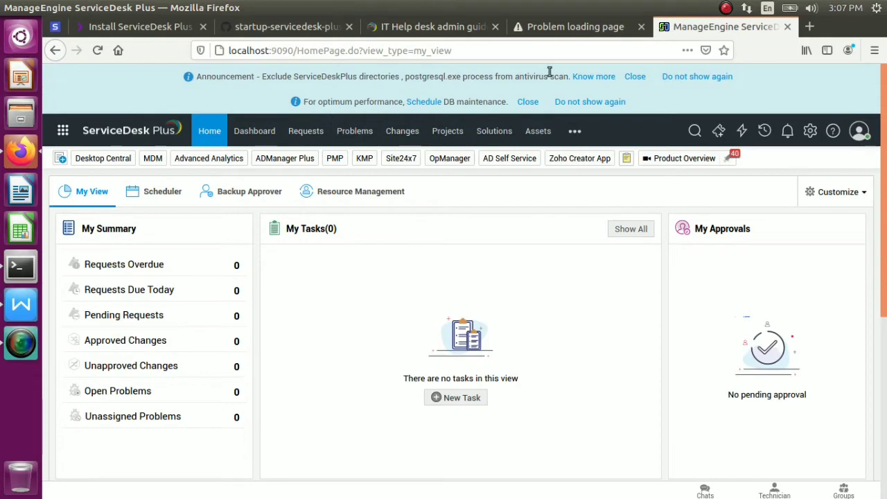
left_click_drag(546, 77, 195, 76)
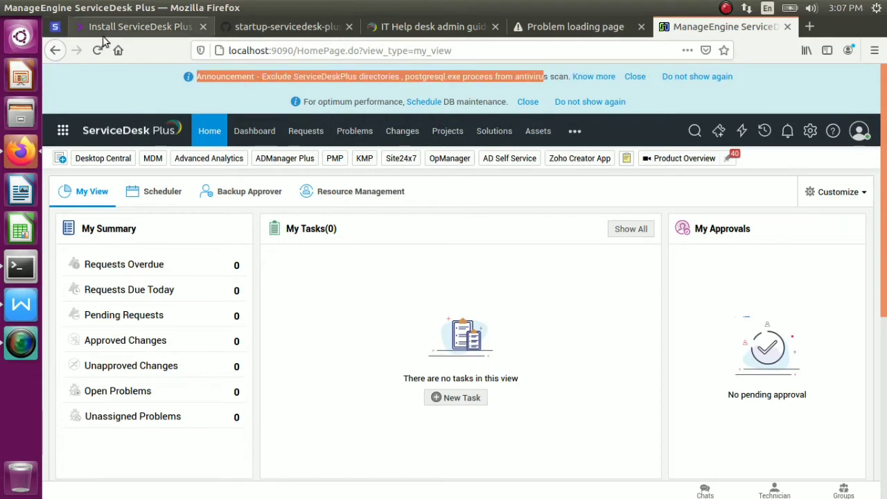
Launch Google Chrome by searching 'chr' in the Dash, then dismiss the address suggestions
left_click(21, 37)
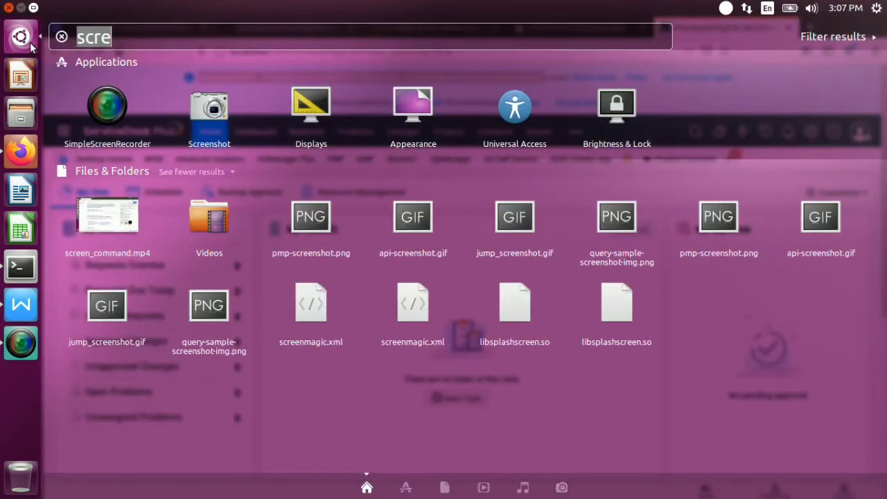
type("chr")
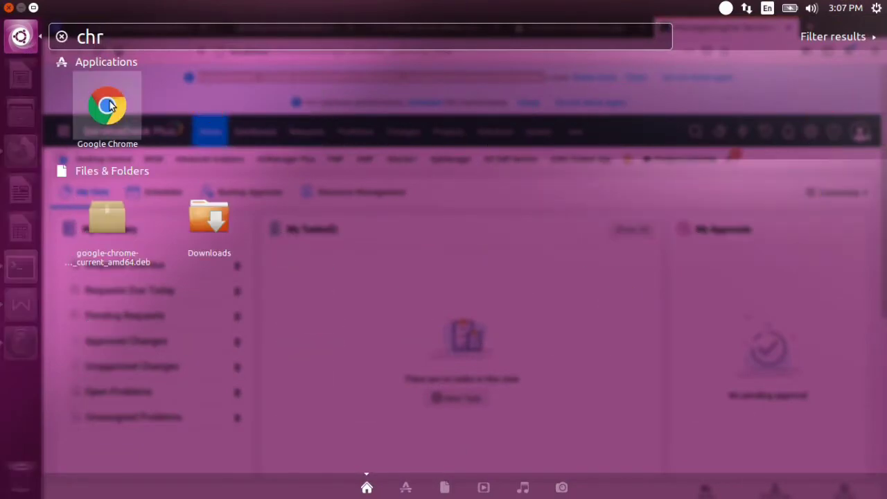
key("Return")
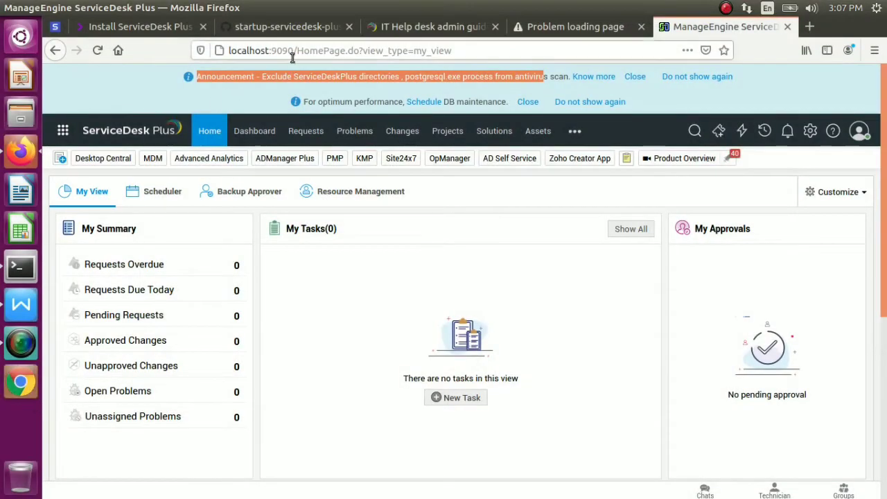
left_click_drag(297, 50, 228, 51)
key("ctrl+c")
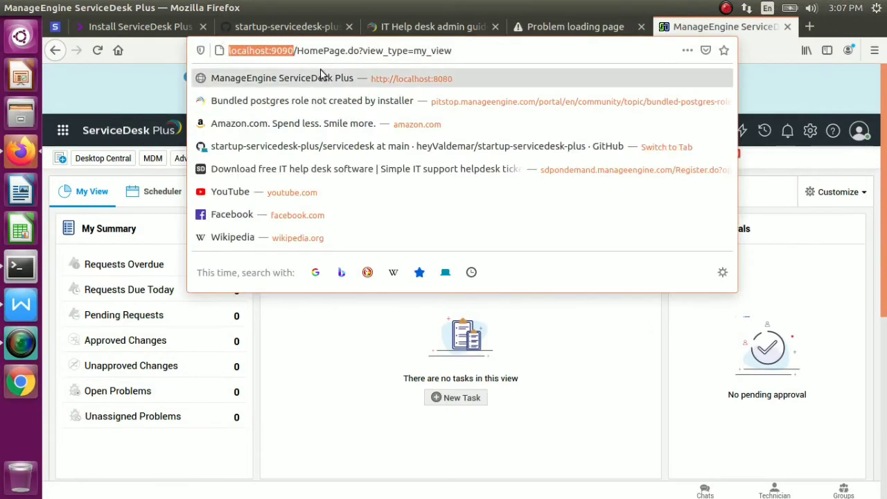
left_click(455, 51)
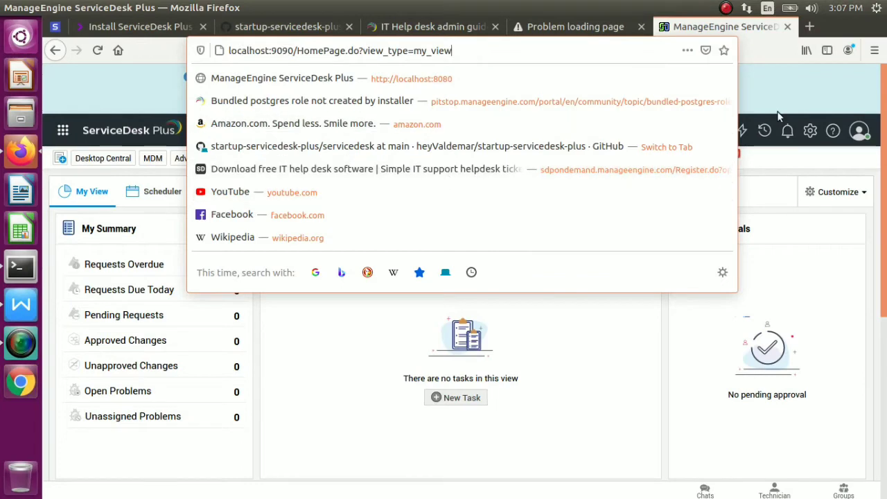
key("Escape")
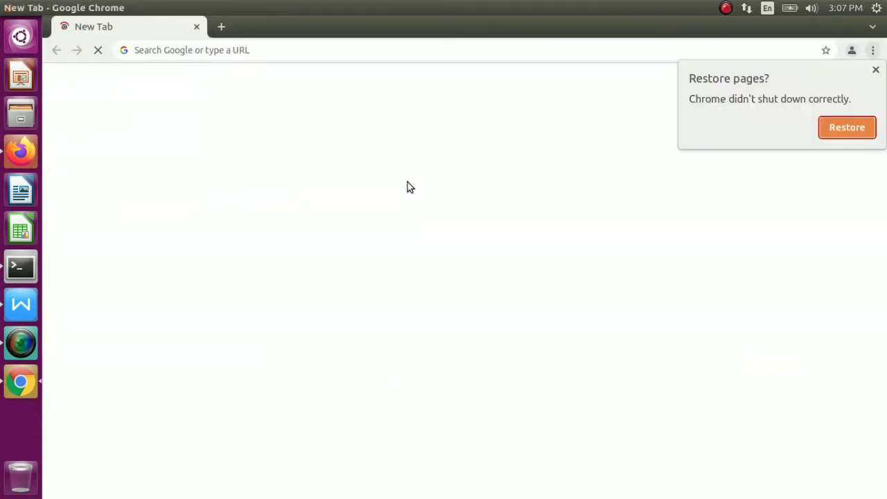
Dismiss the restore prompt, load localhost:9090, and try signing in with the new user's username and password
left_click(876, 70)
key("ctrl+v")
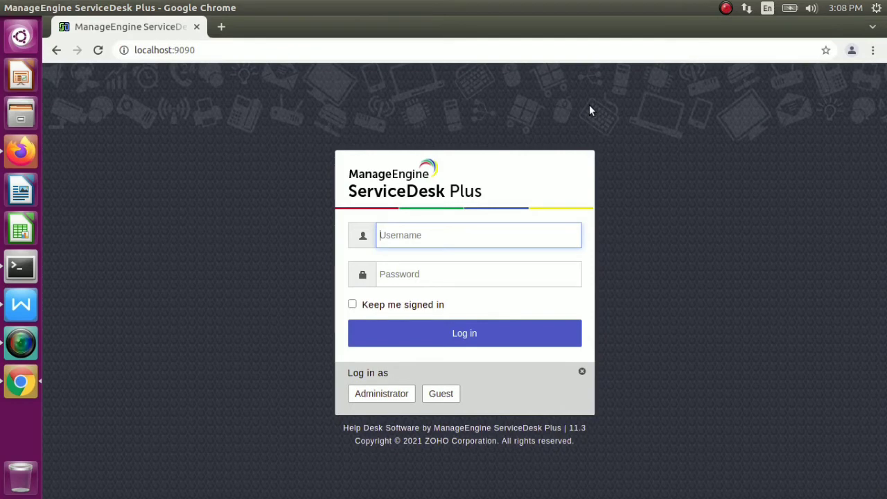
type("duvi")
key("Tab")
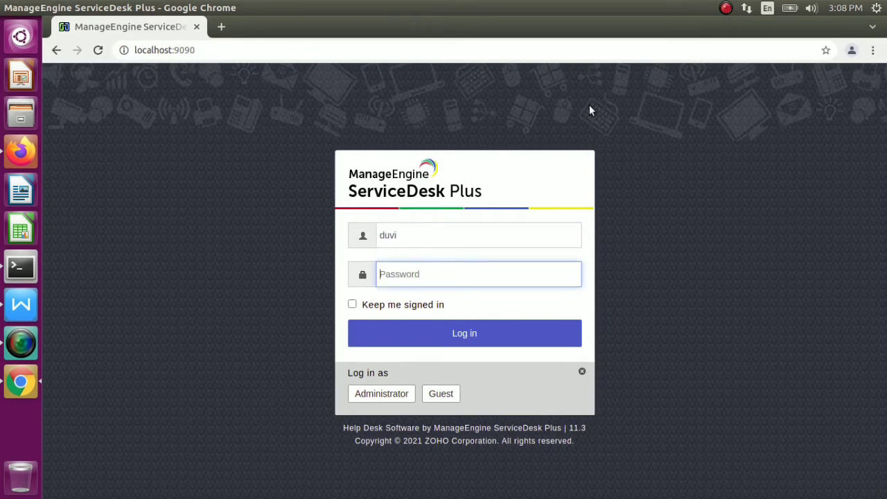
type("•••••••••••")
key("Return")
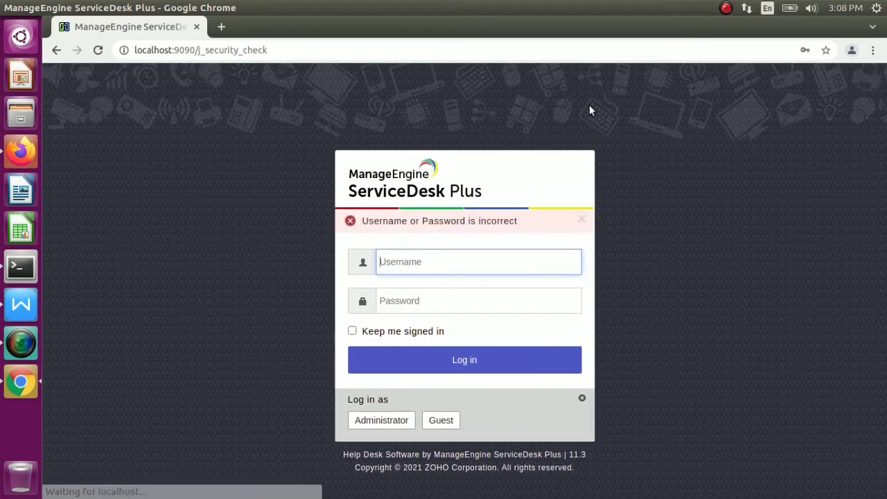
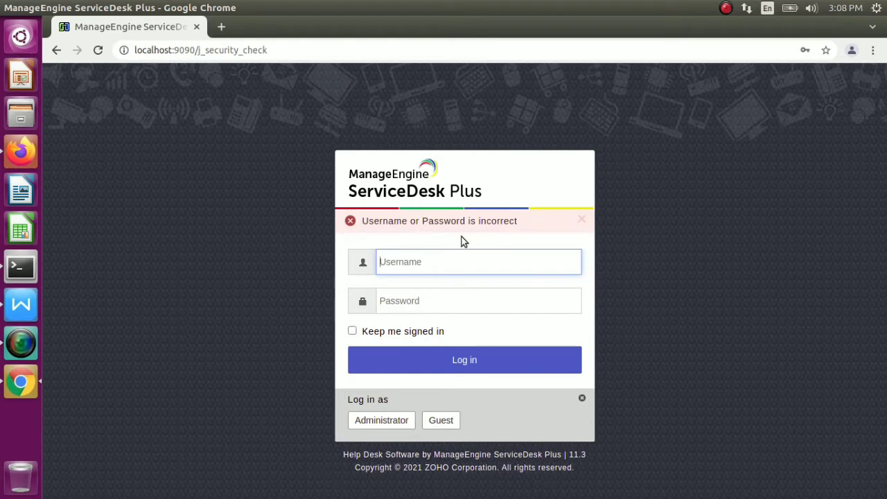
Attempt a sign-in with the requester's login name and password
type("duvi")
key("Tab")
type("••")
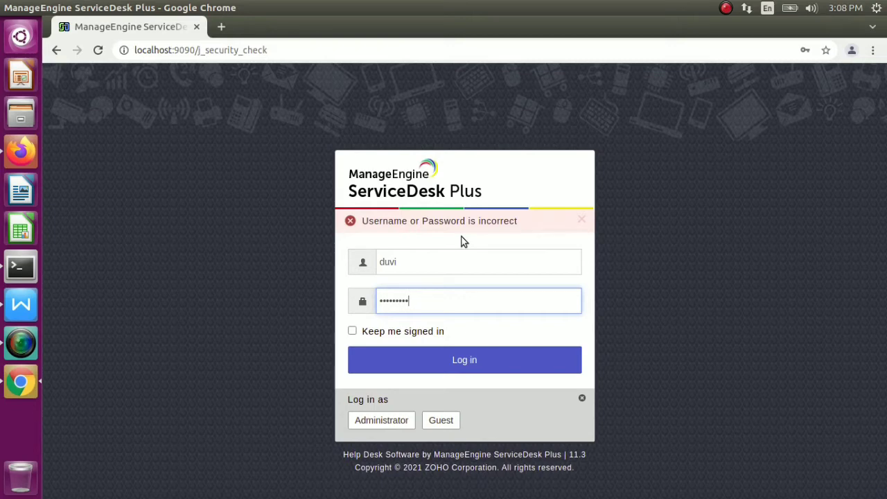
key("Return")
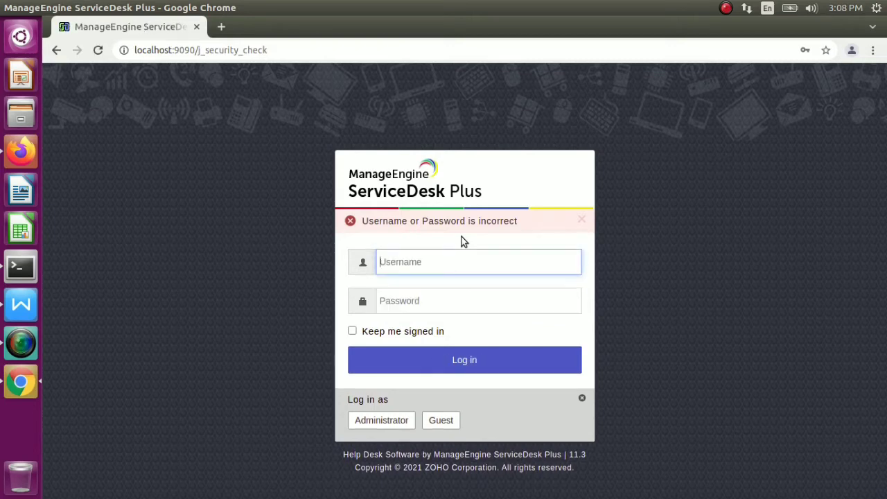
In the admin session, open the users list and inspect the lower user rows
left_click(21, 152)
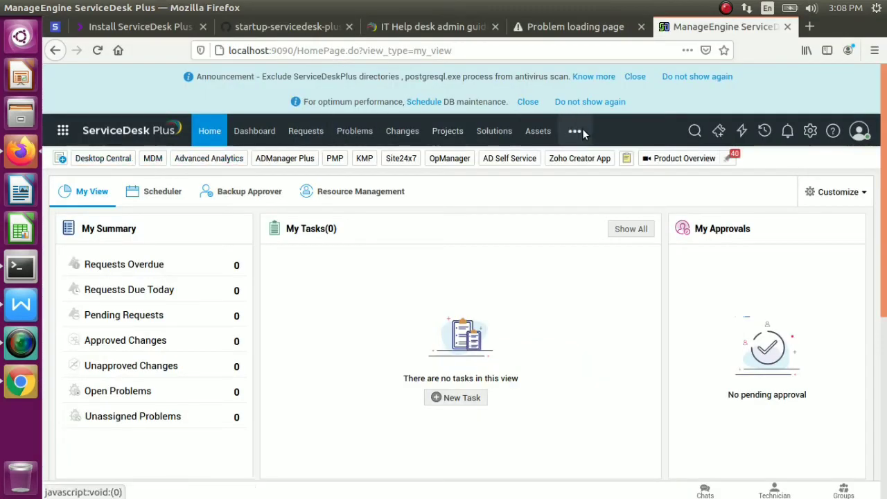
left_click(810, 131)
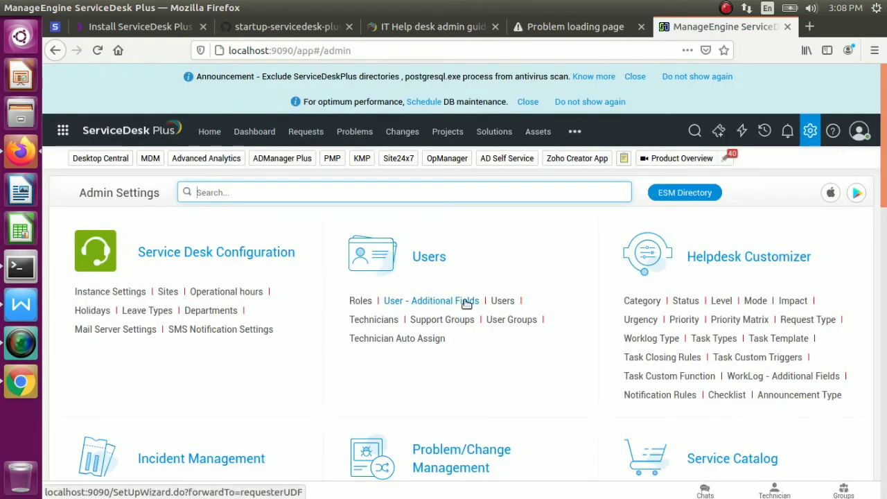
left_click(502, 303)
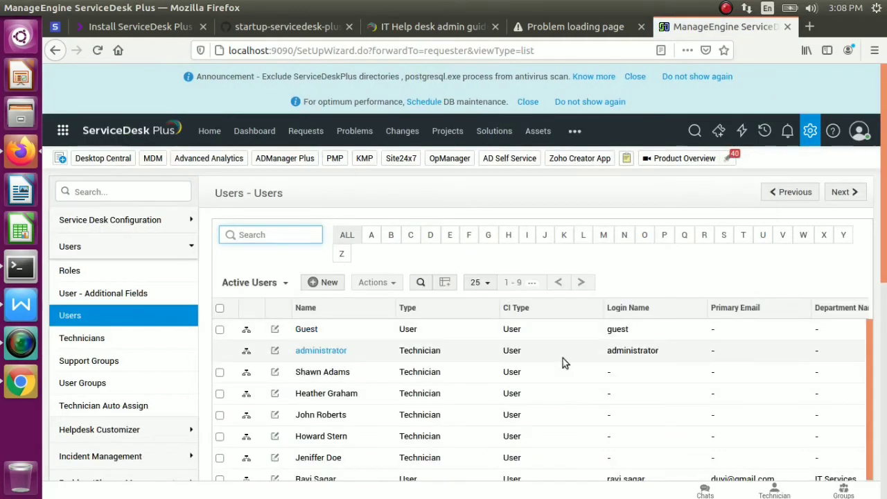
scroll(733, 352, "down", 3)
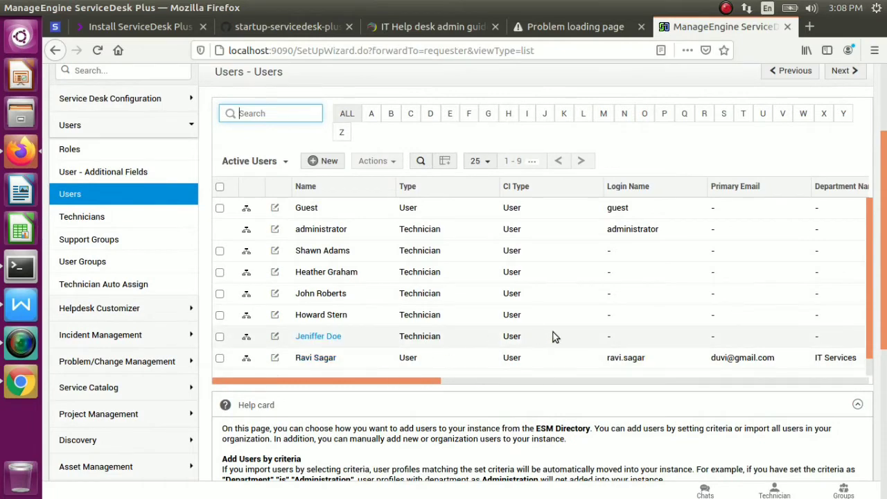
left_click_drag(531, 374, 866, 368)
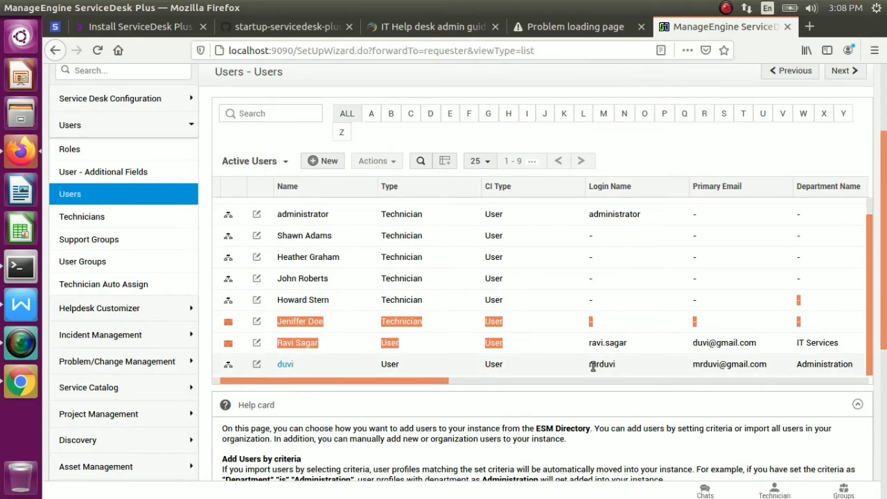
Sign in with the corrected login name and password, decline saving it, and enter the HT Department portal
left_click(17, 383)
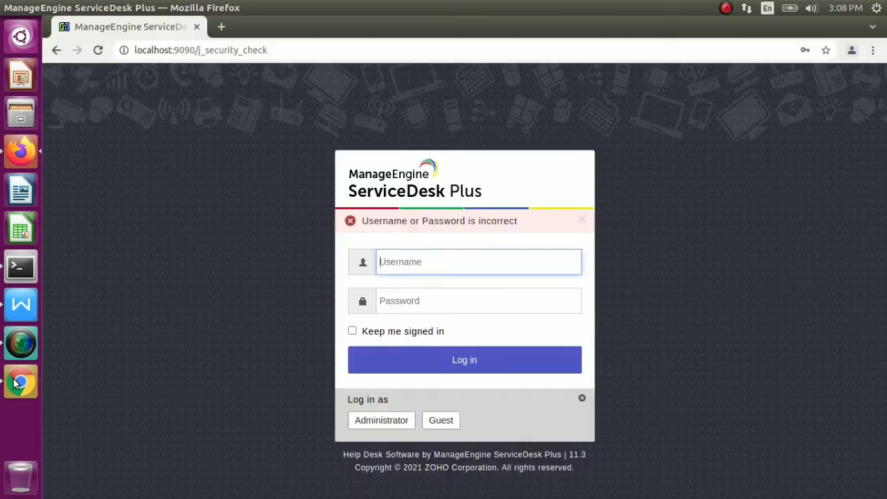
type("m")
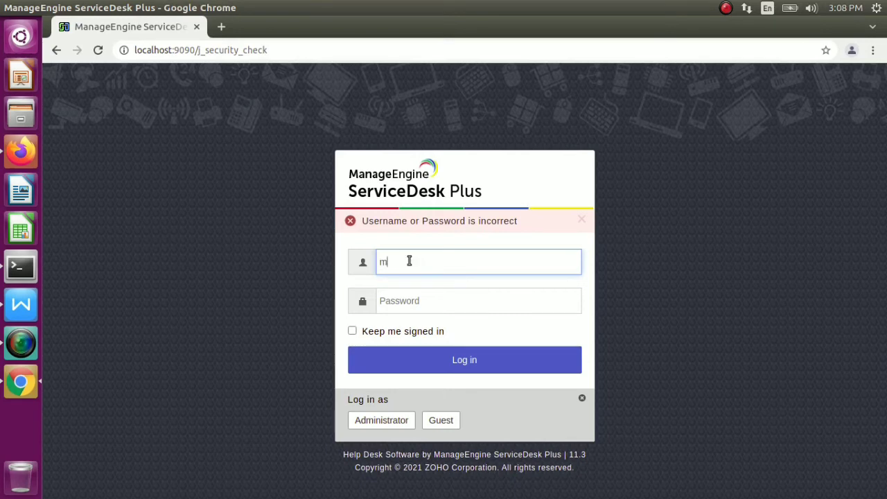
type("rduvi")
key("Tab")
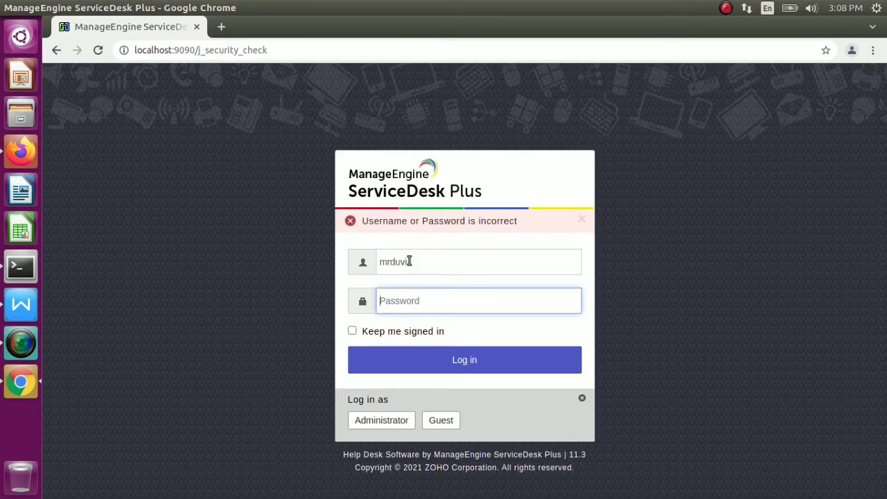
type("m")
key("Return")
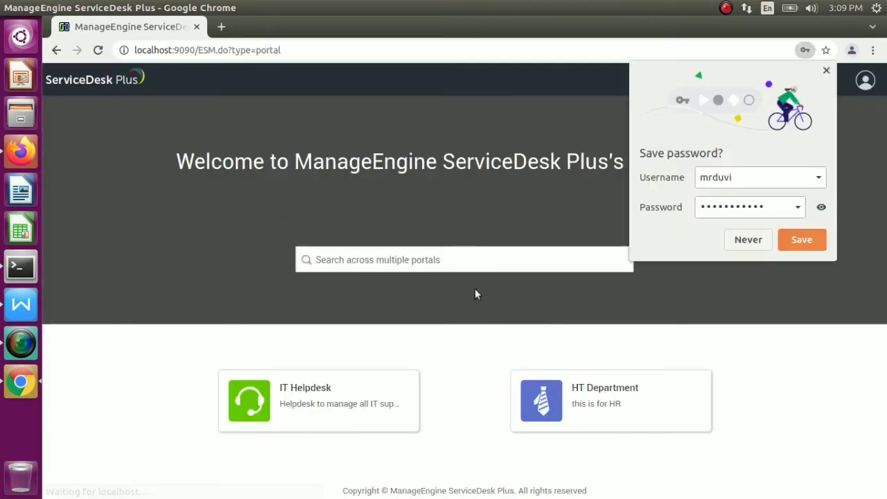
left_click(746, 243)
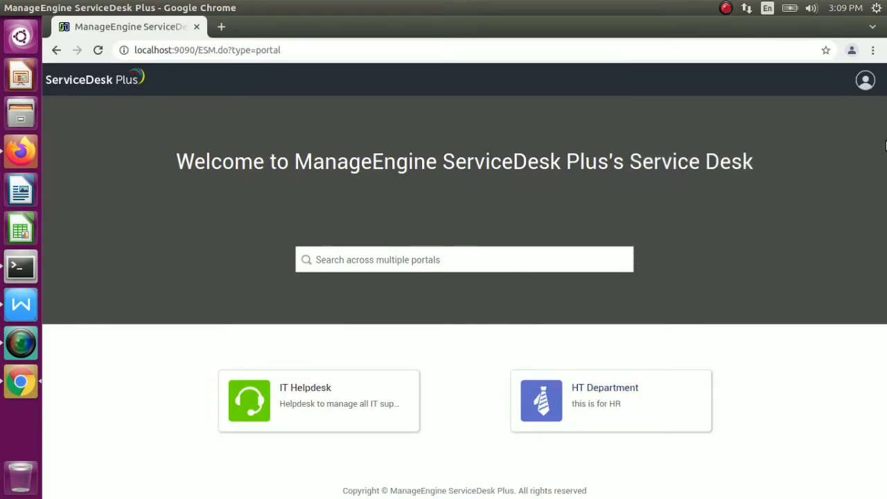
left_click(614, 402)
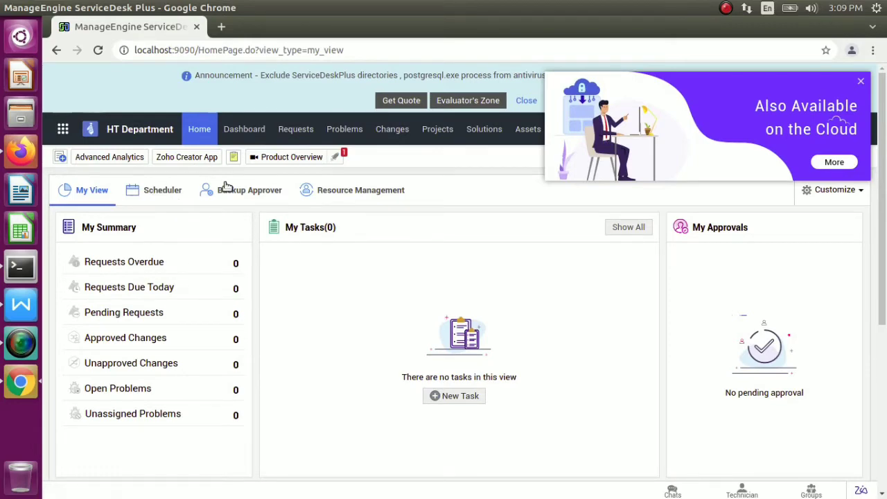
Dismiss the cloud banner and start a Quick Create incident with the listed user as requester
left_click(861, 82)
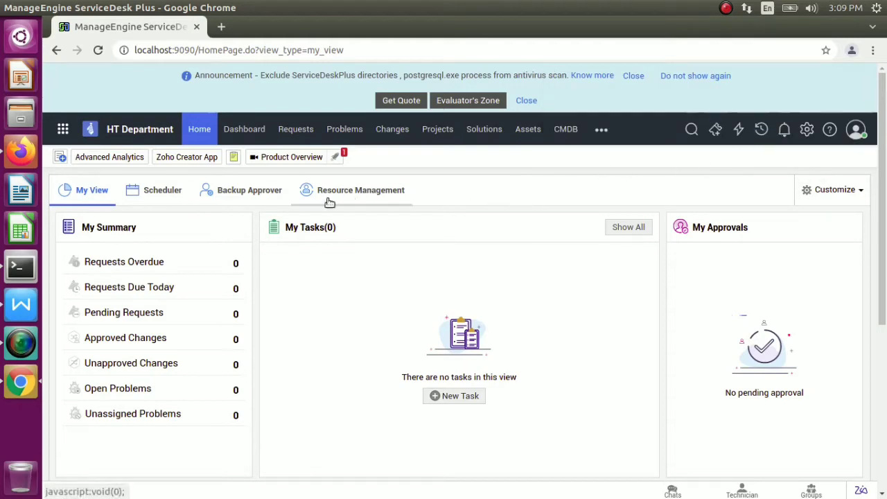
left_click(59, 159)
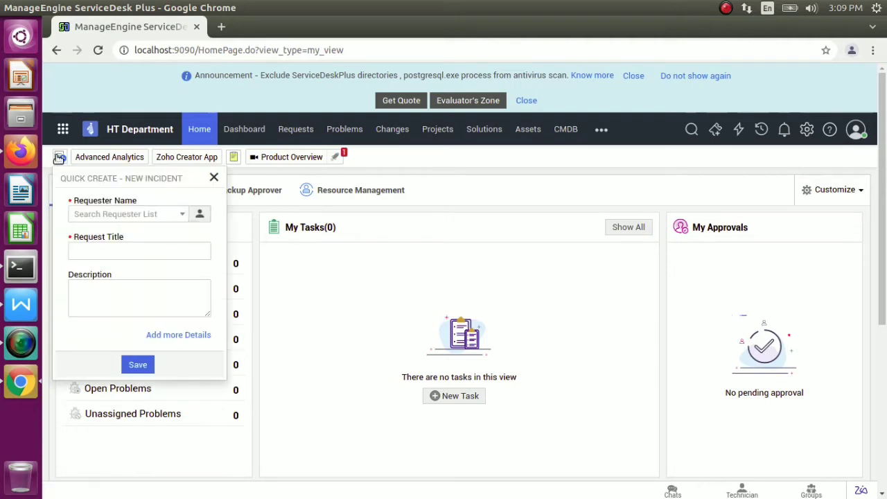
left_click(183, 214)
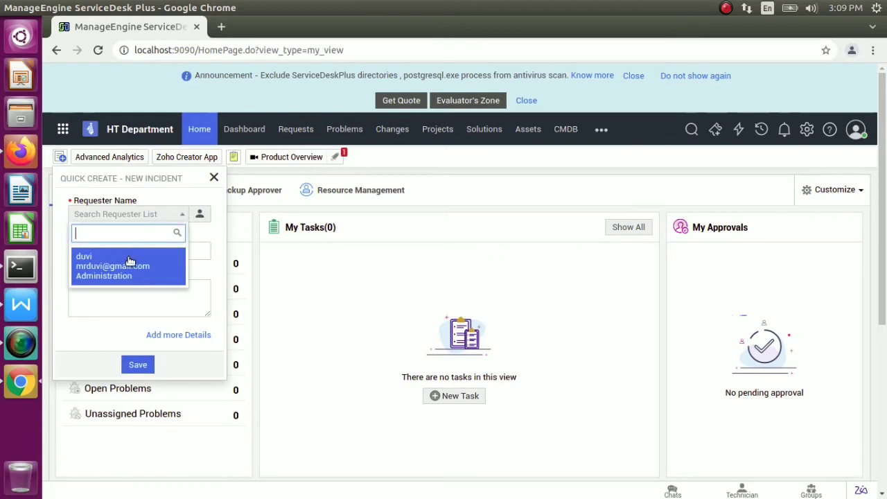
mouse_move(98, 259)
left_click(206, 229)
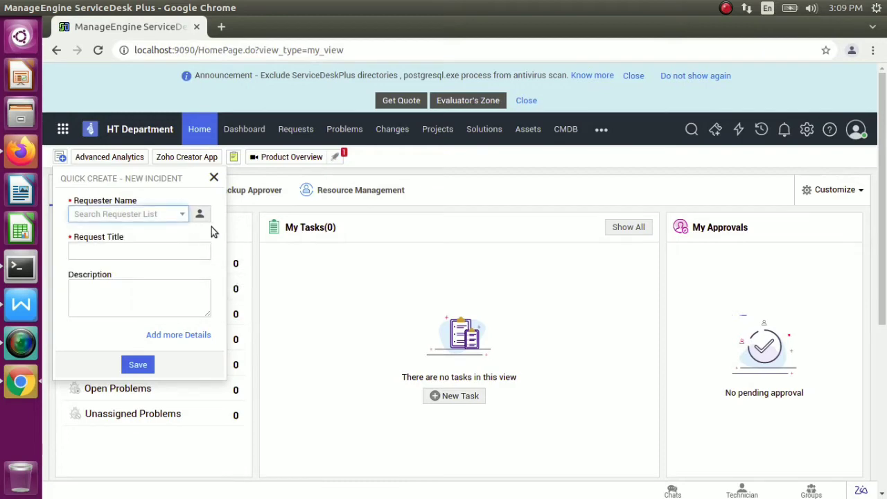
left_click(168, 251)
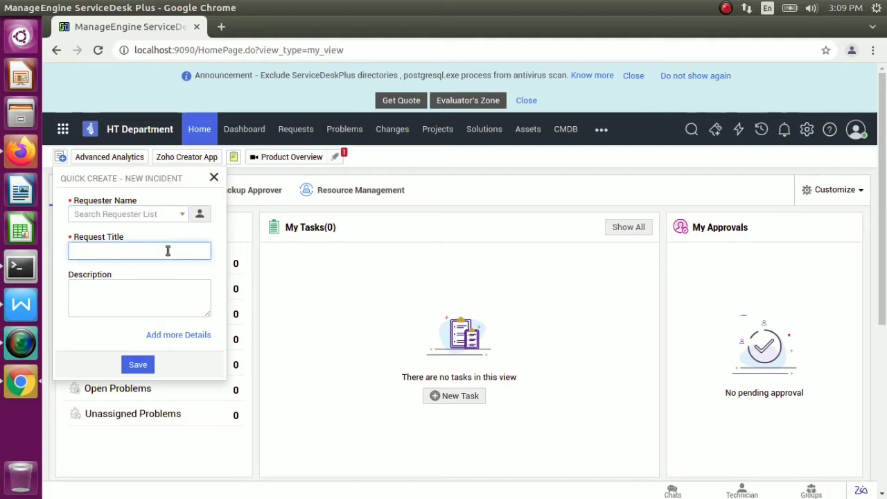
left_click(151, 212)
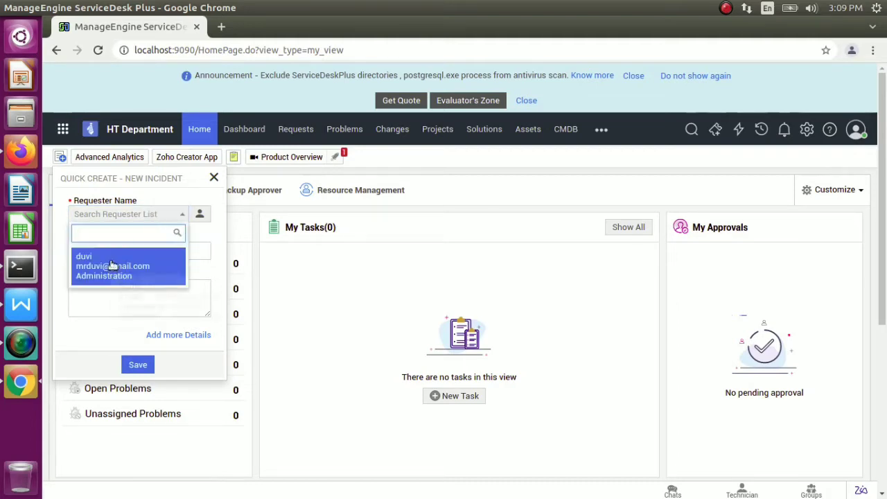
left_click(112, 271)
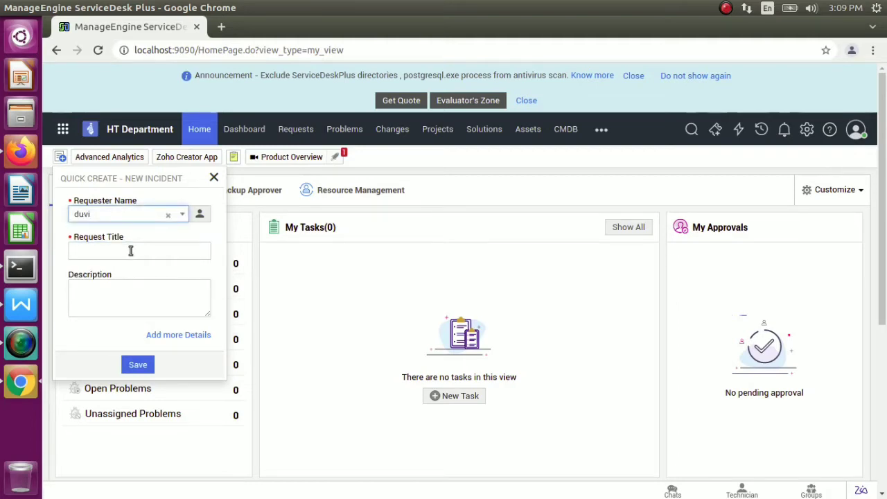
Enter title 'Salary slip' and description 'I want 6 month salary slip', then expand to the full form
left_click(130, 251)
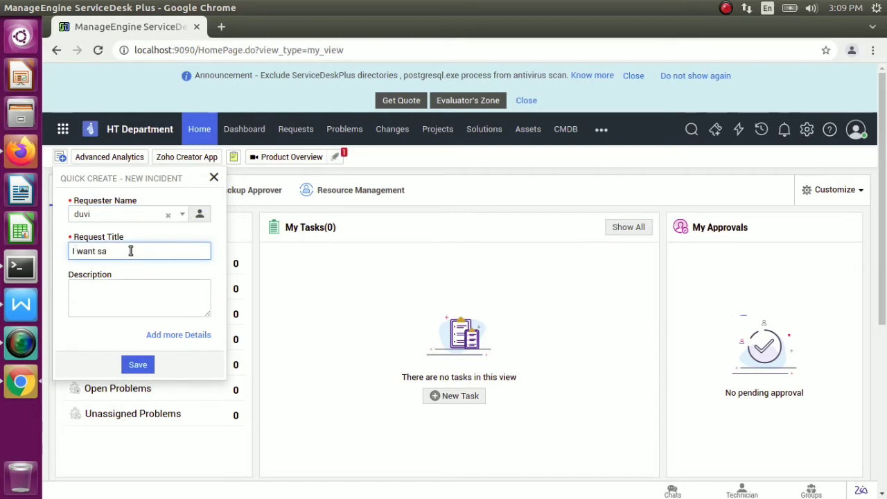
key("BackSpace")
key("BackSpace")
left_click(127, 298)
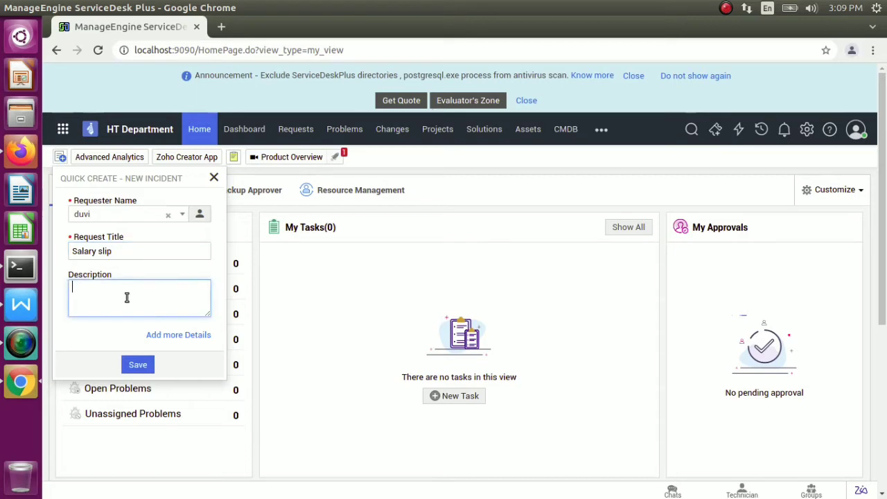
type("I want 6 month salary slip")
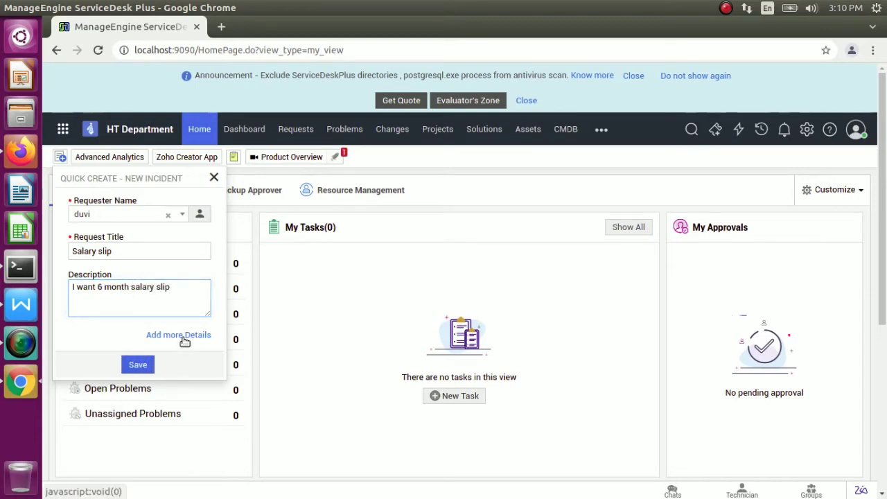
left_click(184, 336)
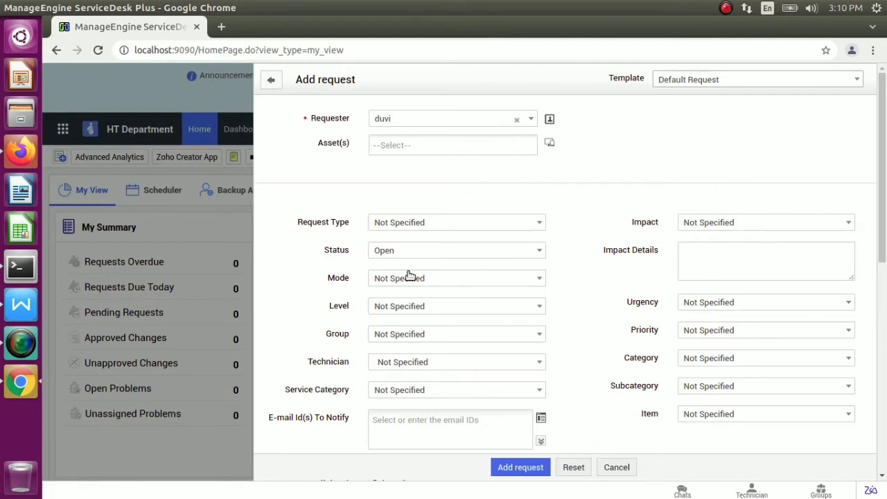
Discard the full Add request form and restart a Quick Create incident with the listed requester
left_click(616, 468)
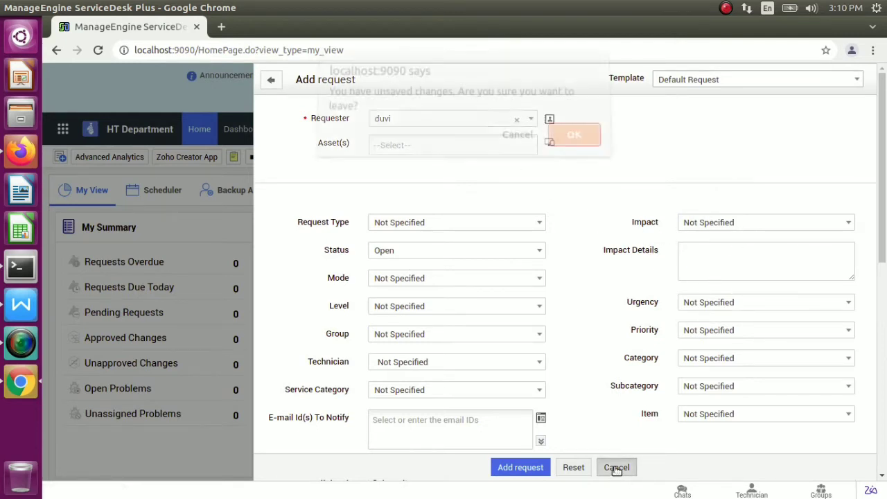
left_click(573, 142)
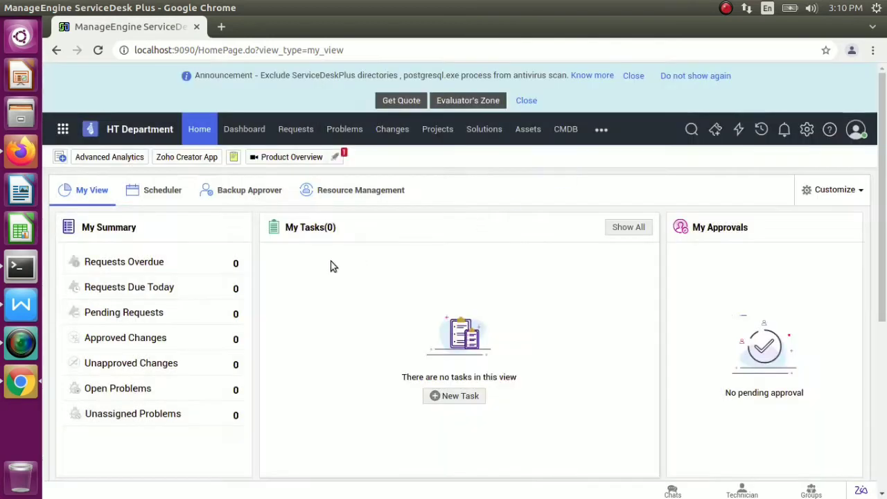
left_click(62, 157)
left_click(178, 215)
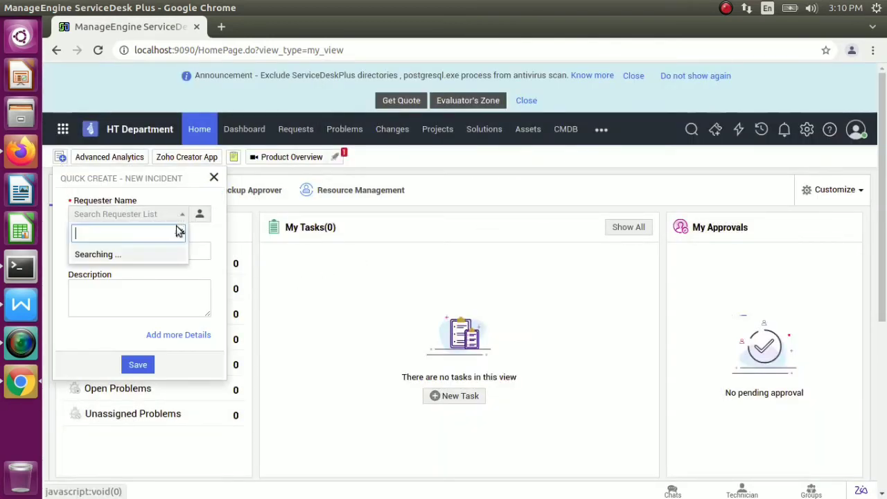
left_click(137, 266)
Fill in the Salary slip title and 6 month salary slip description, and save the incident
left_click(134, 251)
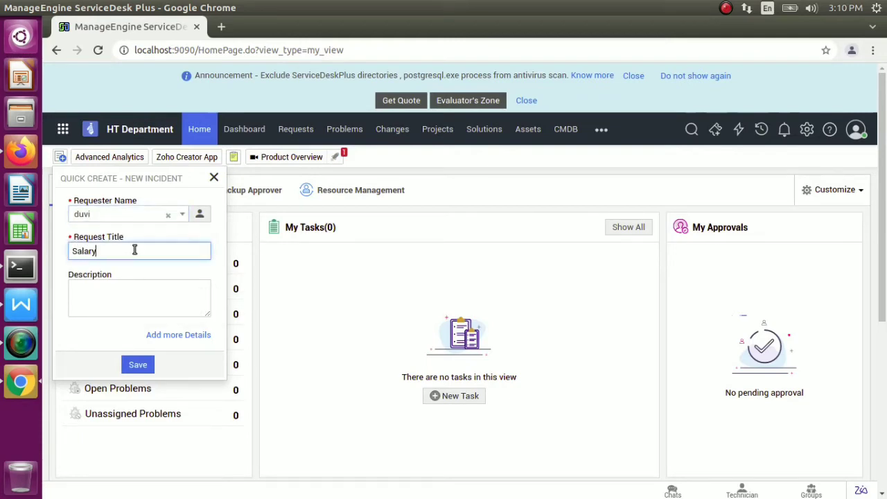
key("Tab")
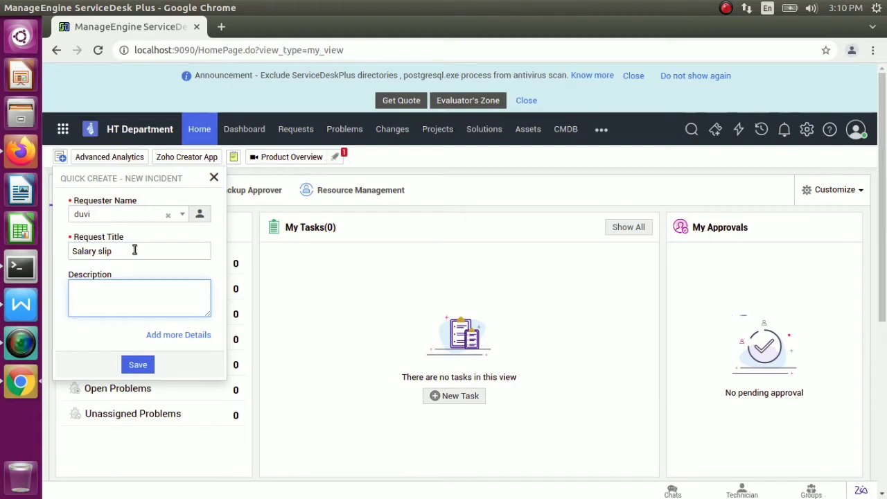
type("I want 6 month salary slip")
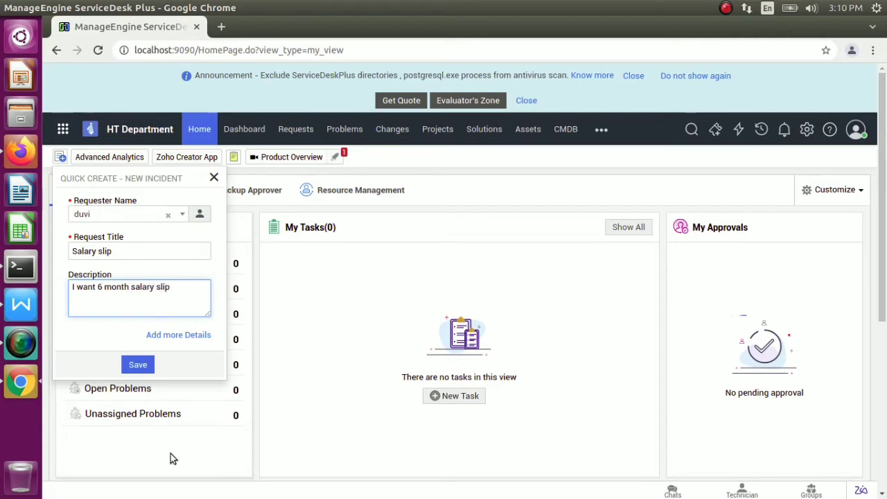
left_click(131, 368)
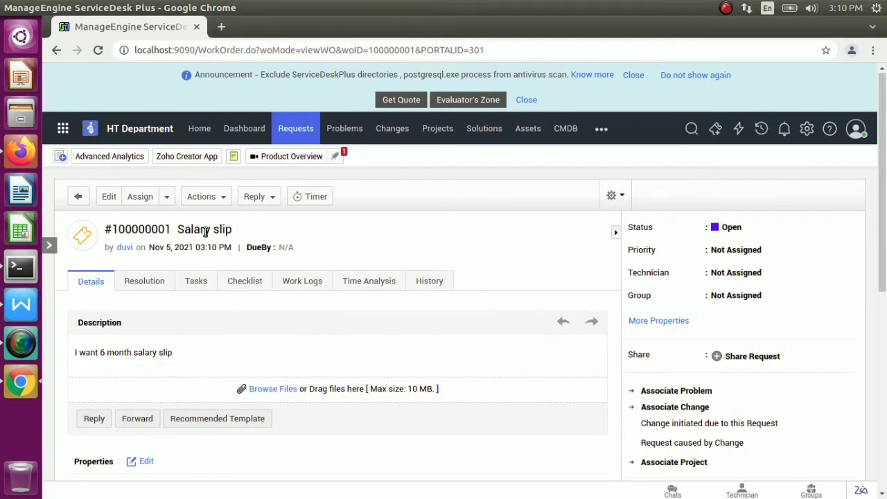
Step through the Resolution, Tasks, Checklist, Work Logs and Time Analysis tabs of request #100000001
left_click_drag(232, 230, 158, 231)
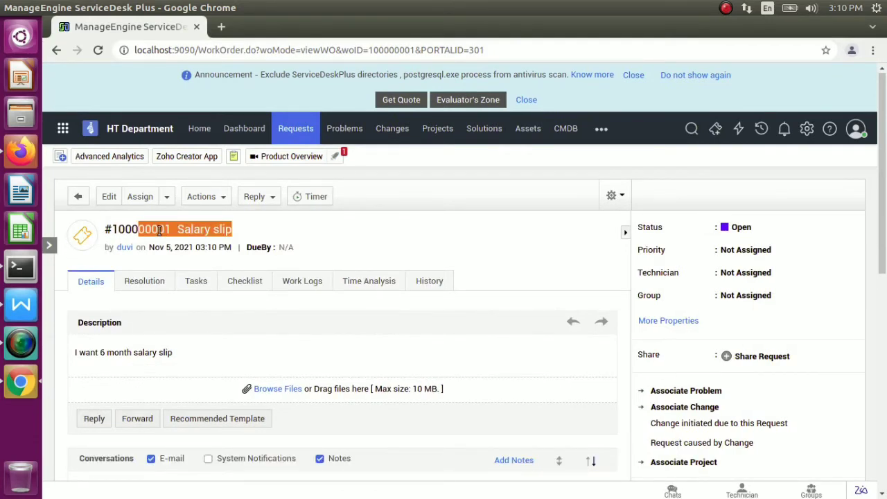
left_click(255, 232)
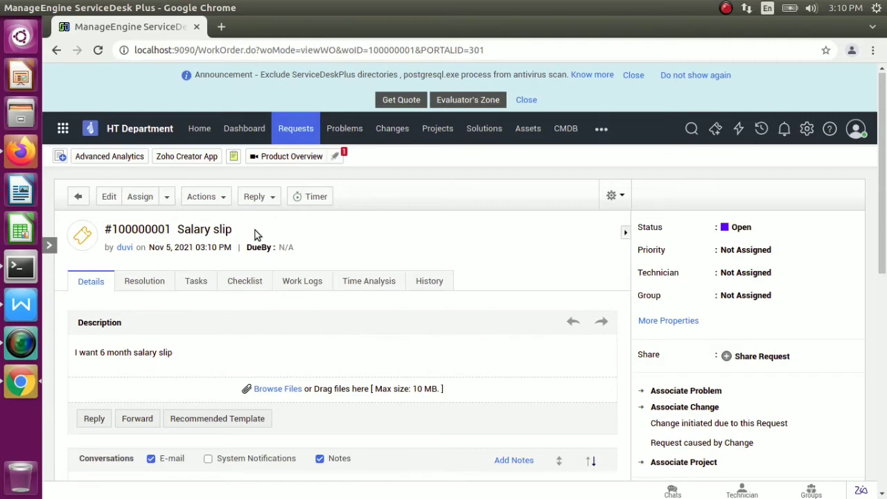
left_click(158, 281)
left_click(204, 283)
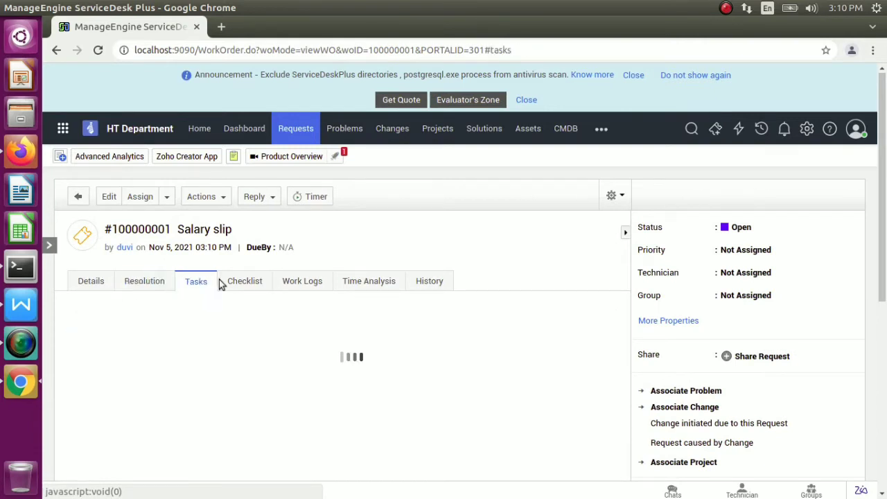
left_click(257, 282)
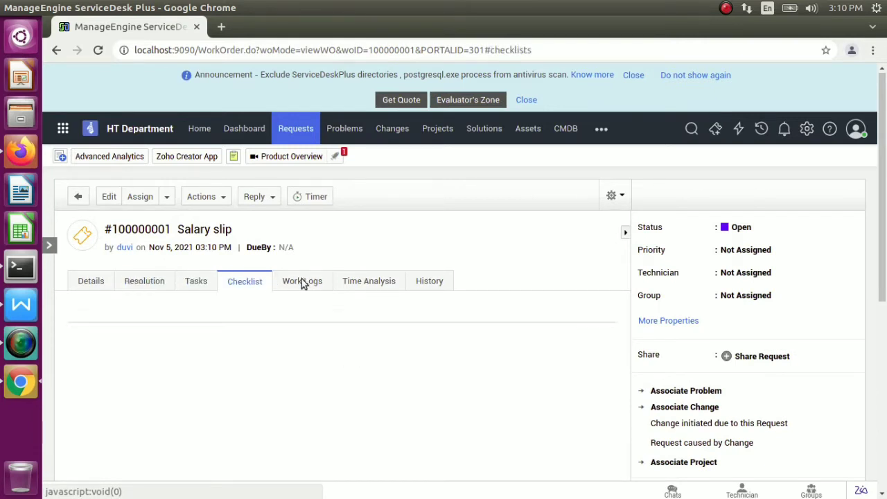
left_click(320, 282)
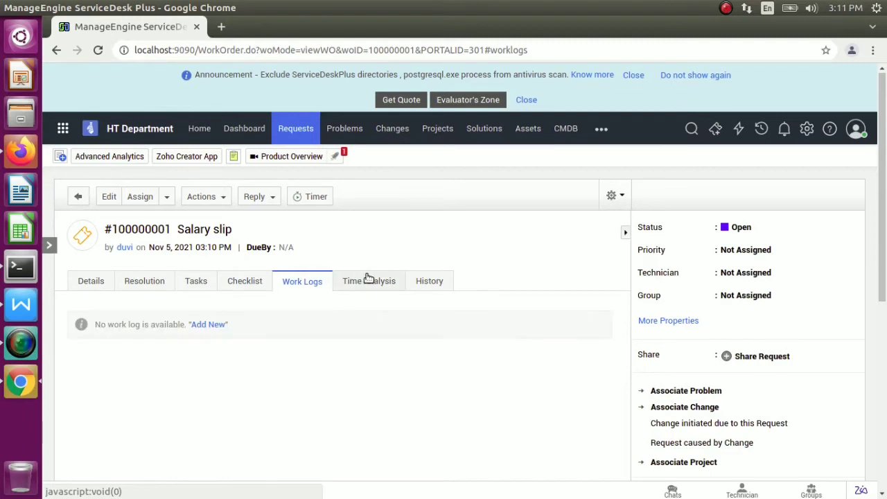
left_click(367, 280)
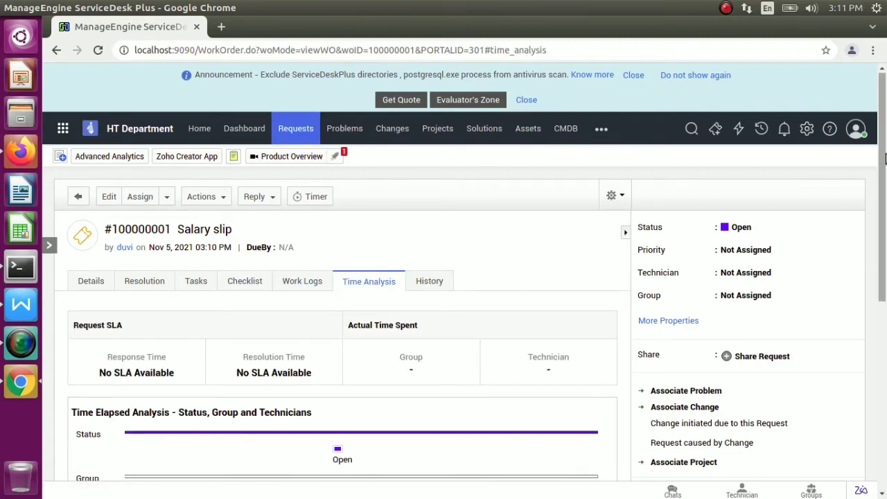
left_click_drag(876, 160, 832, 227)
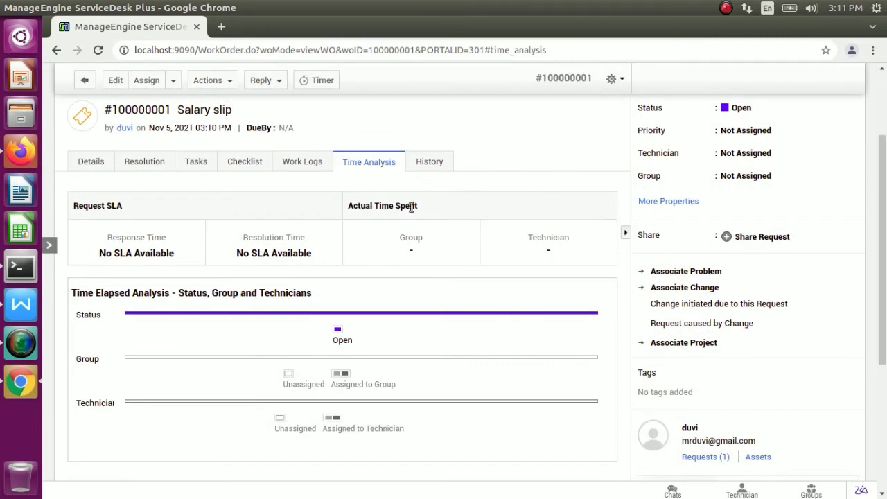
mouse_move(326, 328)
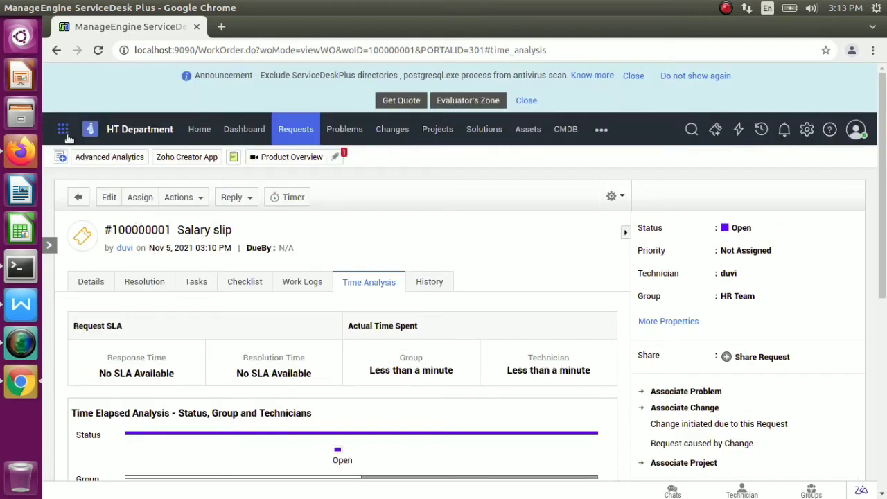
Switch to the IT Helpdesk instance and start a new request, leaving the asset empty
left_click(63, 134)
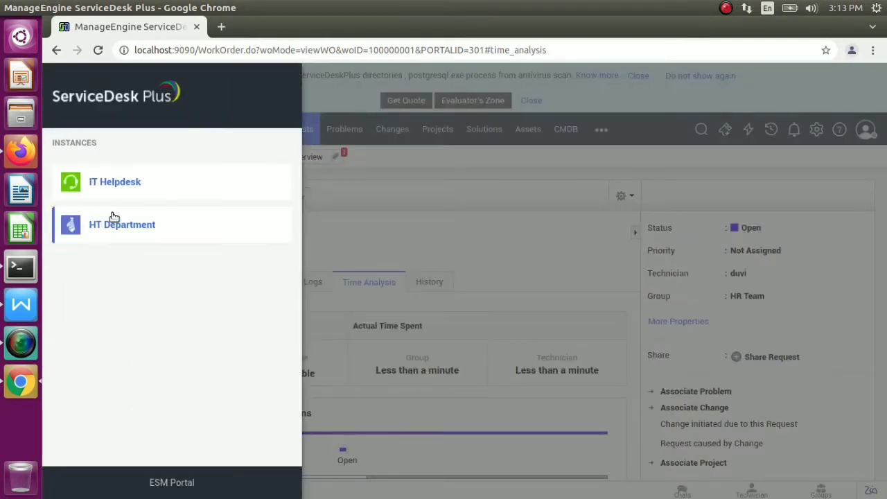
left_click(110, 187)
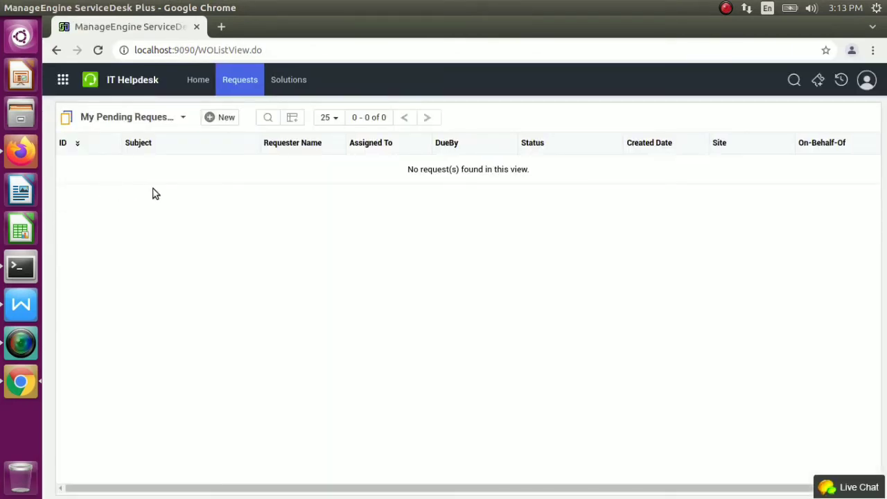
left_click(228, 122)
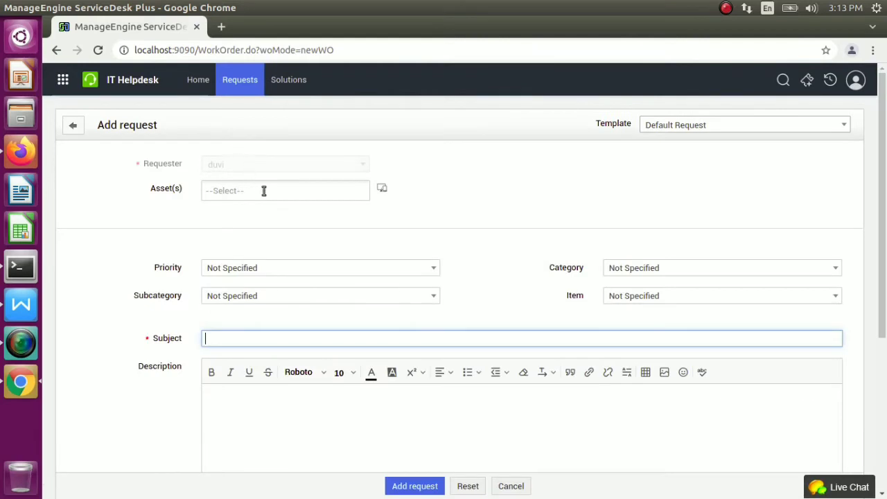
left_click(263, 191)
left_click(264, 188)
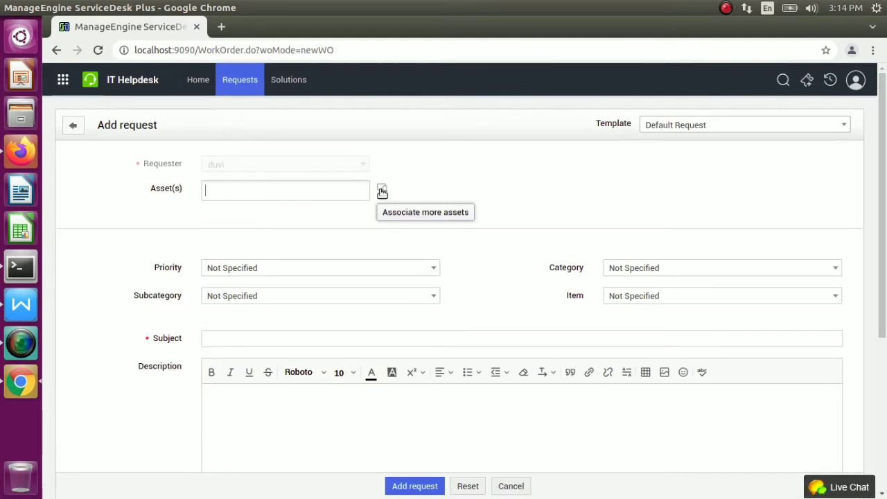
left_click(333, 192)
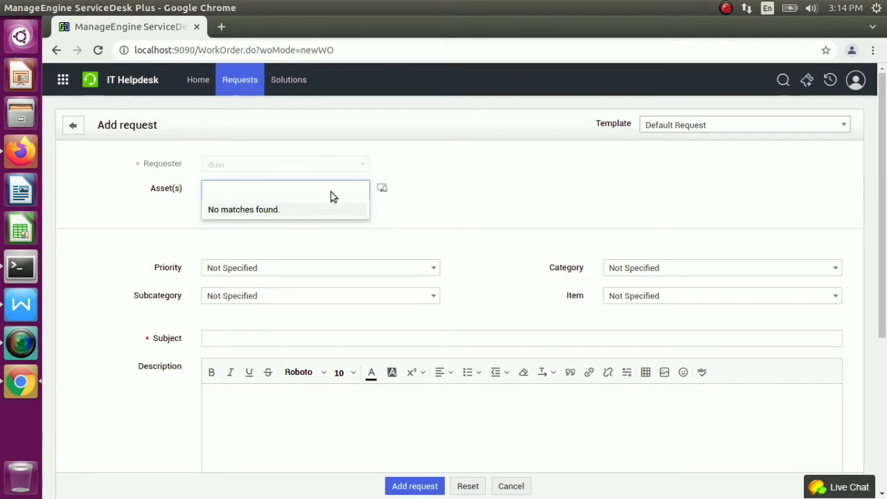
left_click(341, 193)
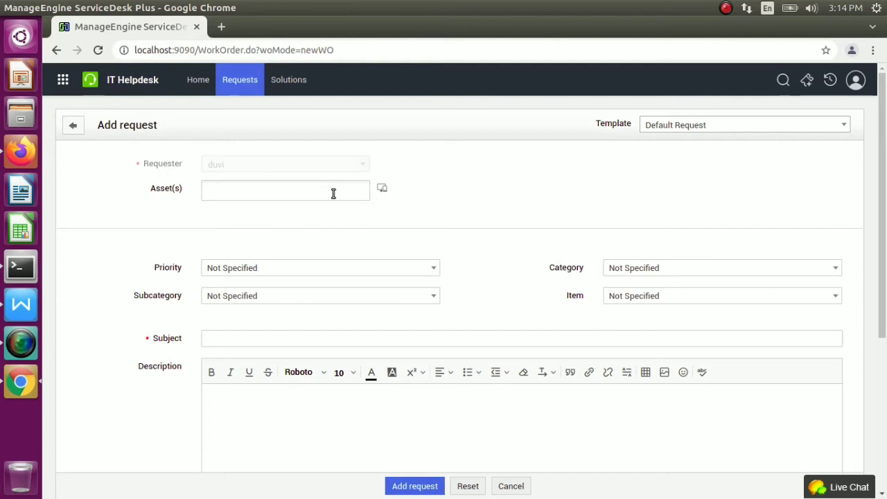
Enter subject 'Laptop not working' and a short description of the laptop fault
left_click(265, 342)
type("L")
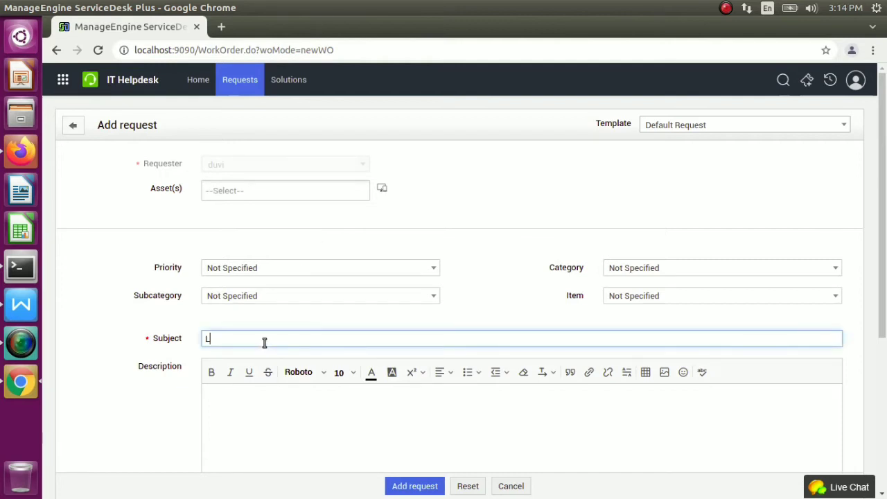
type("aptop not working")
left_click(257, 421)
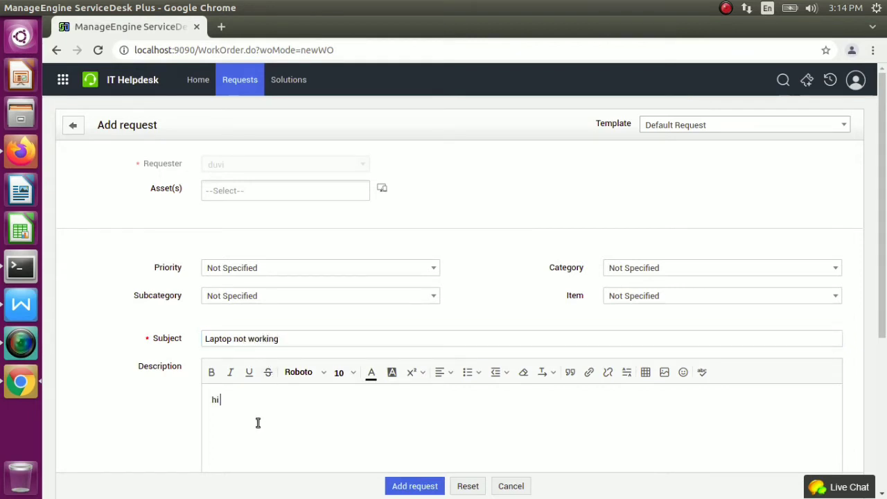
type("hi my lapotp not working from morning")
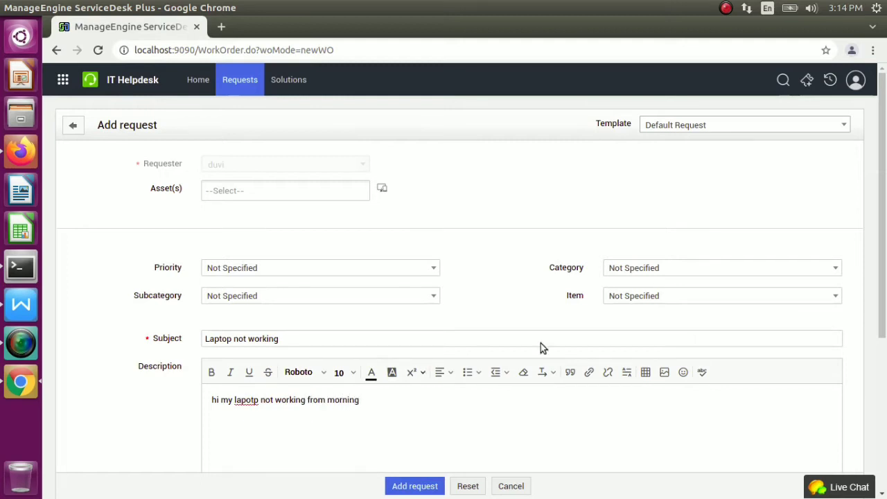
Set the category to Desktop Hardware and the item to Not Specified
left_click(724, 272)
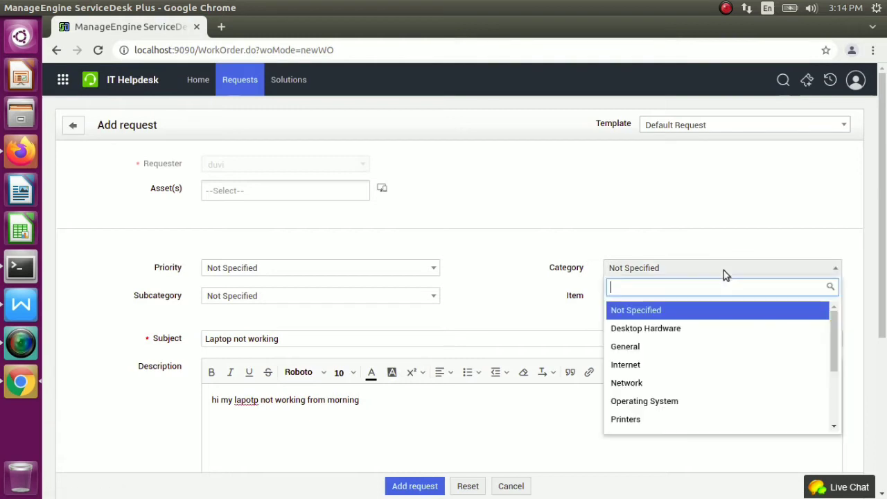
left_click(663, 330)
left_click(680, 272)
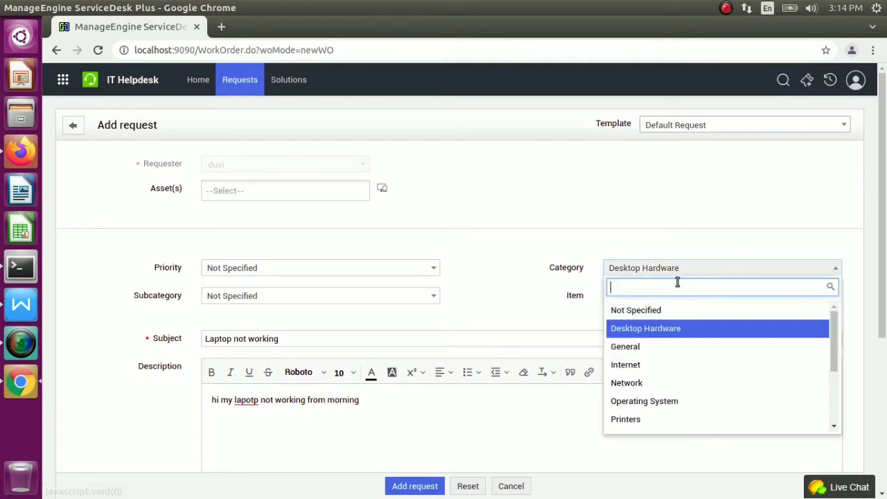
scroll(659, 416, "down", 1)
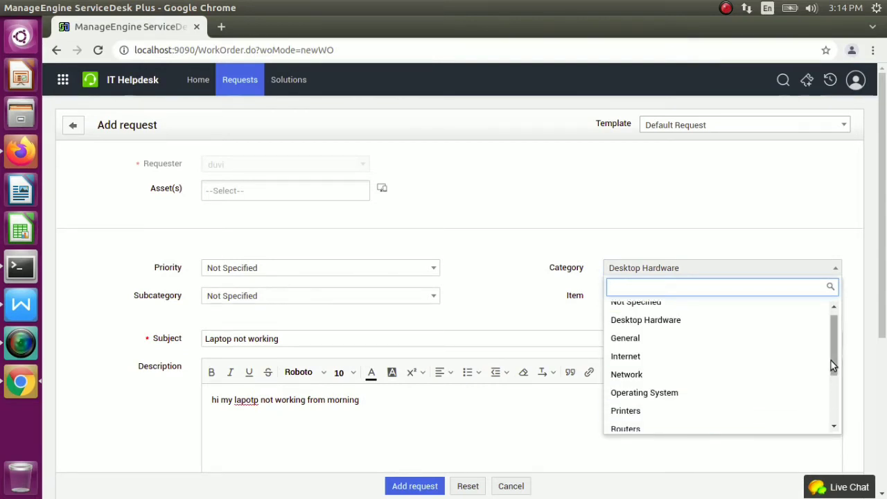
left_click_drag(832, 360, 828, 307)
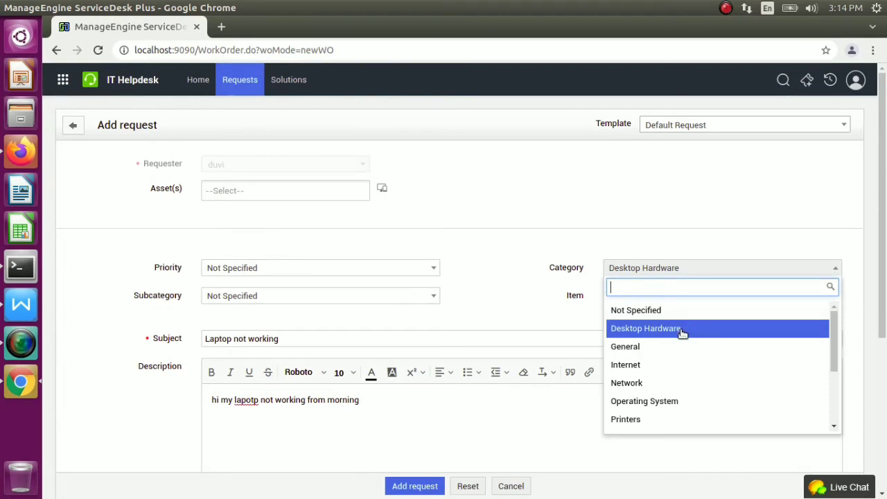
left_click(683, 333)
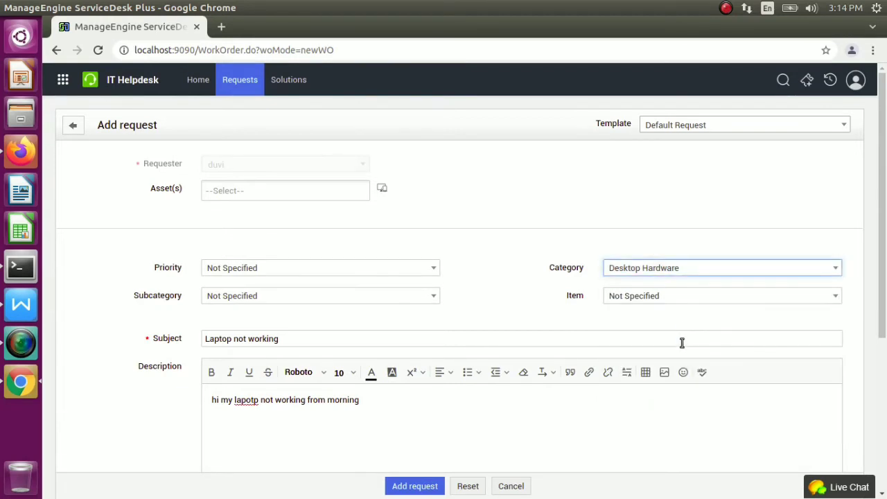
left_click(667, 298)
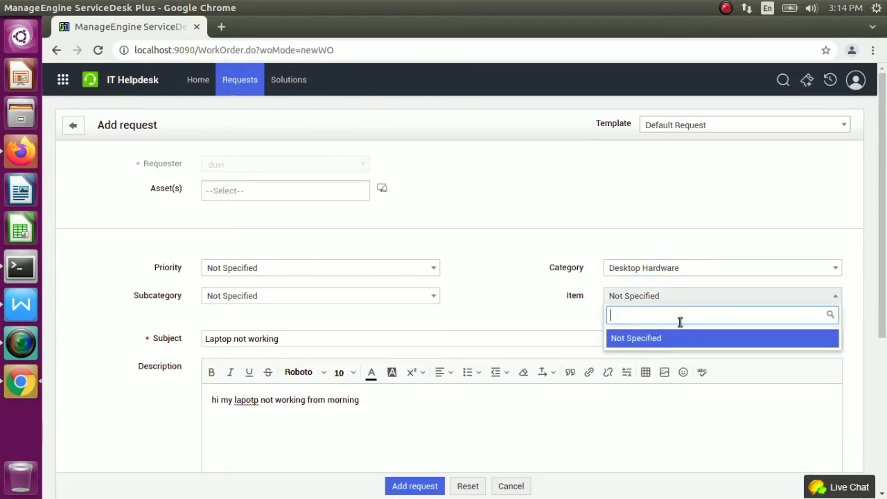
left_click(529, 305)
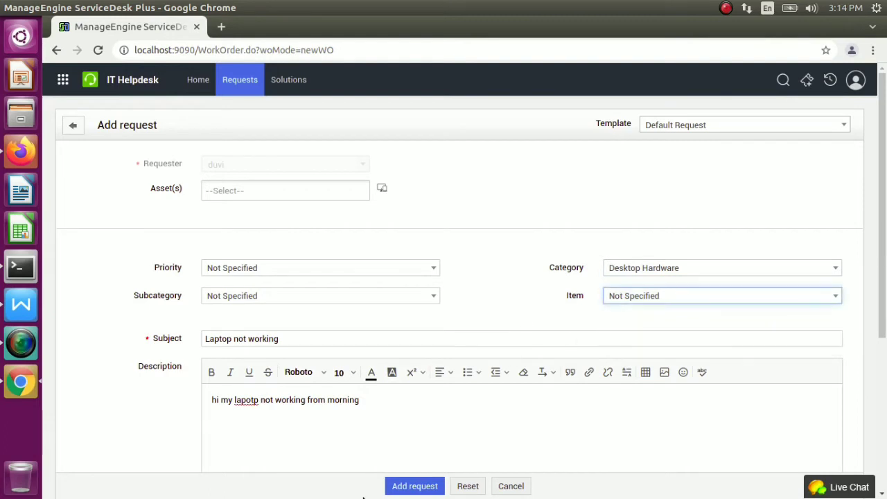
Add the Laptop not working request as IT Helpdesk request #1, review it, and choose Edit
left_click(408, 489)
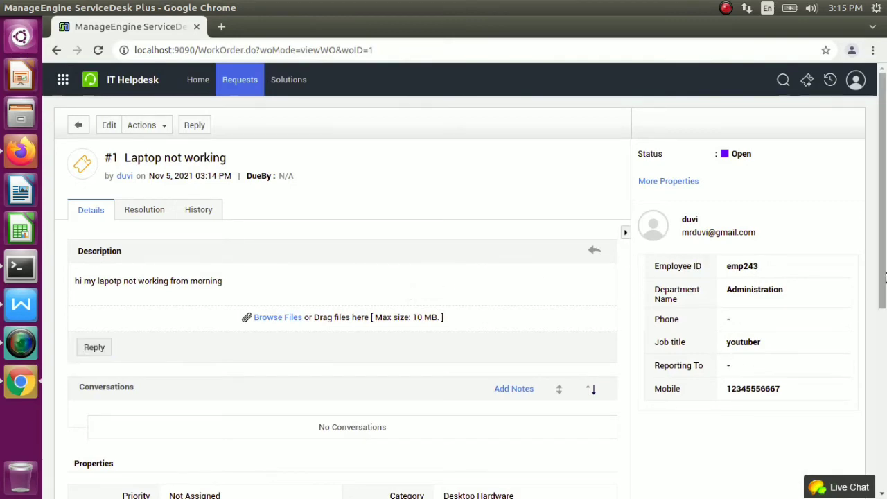
left_click_drag(885, 262, 883, 382)
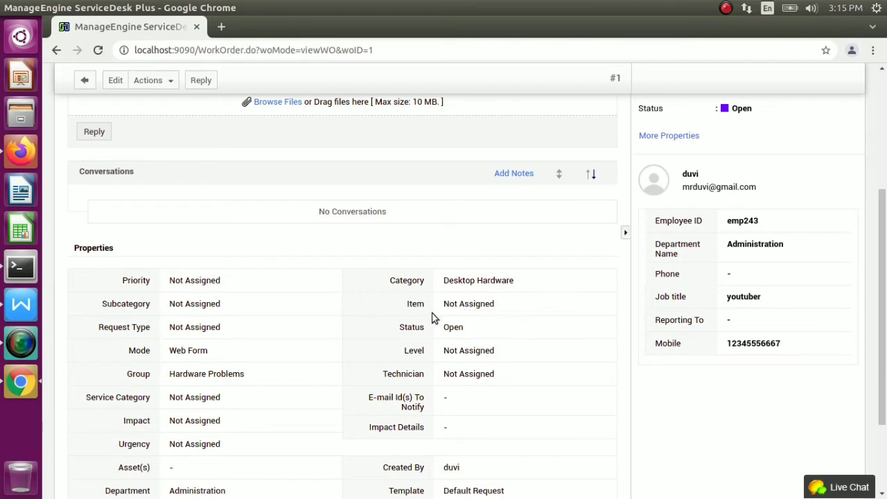
left_click(113, 81)
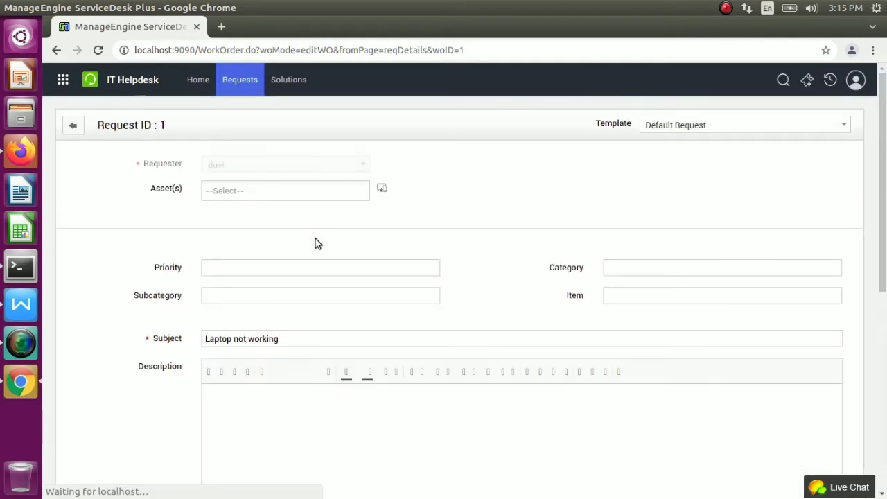
Set request #1's priority to High and keep the subcategory Not Specified
left_click(352, 267)
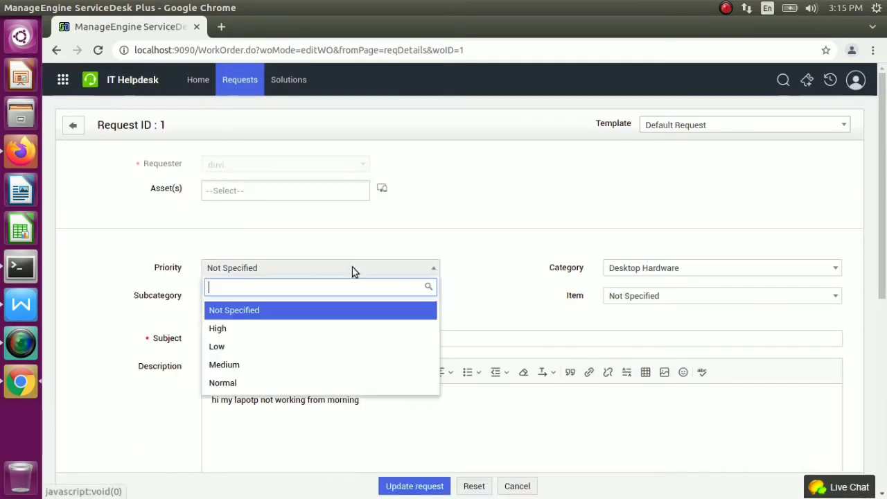
left_click(243, 328)
left_click(266, 297)
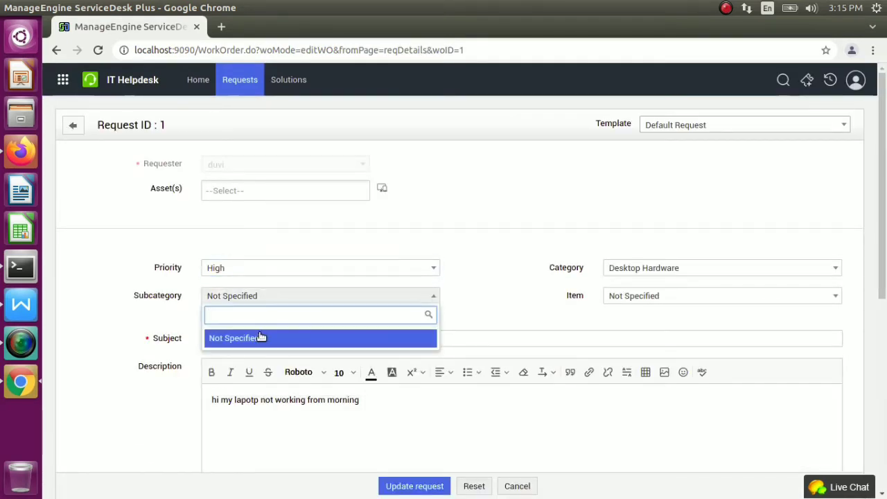
left_click(180, 320)
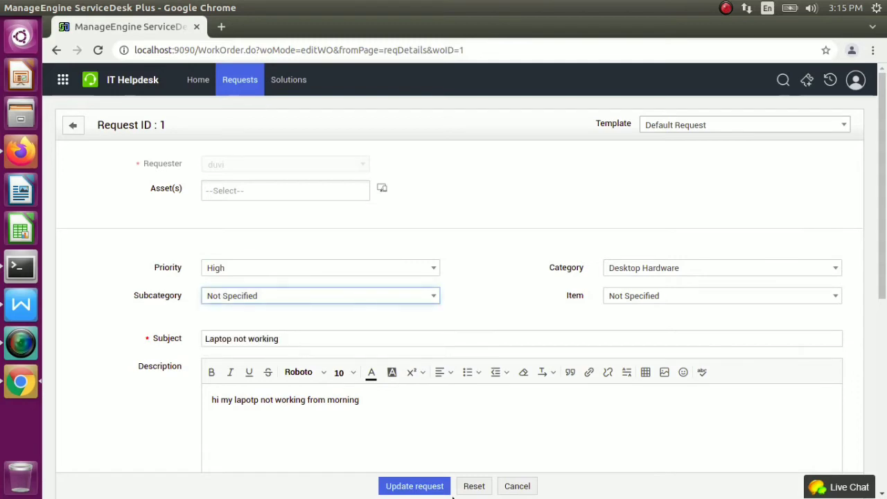
Update the request with the reason 'production....etc'
left_click(416, 485)
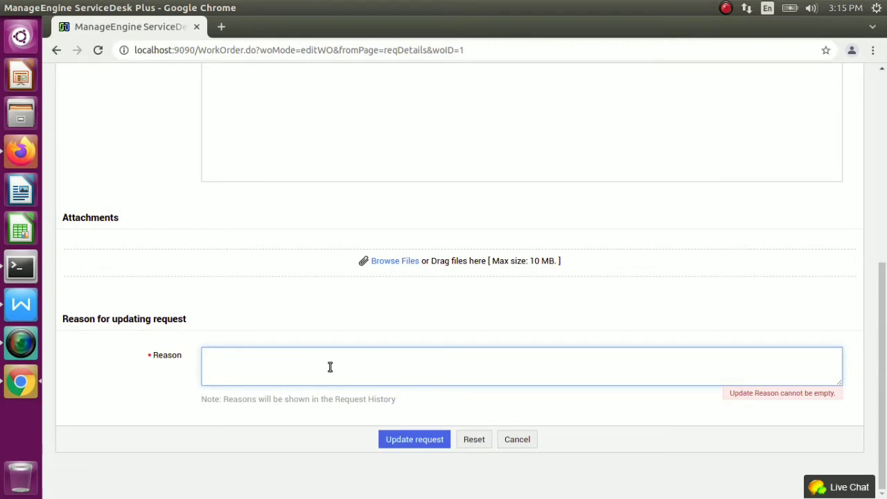
type("P")
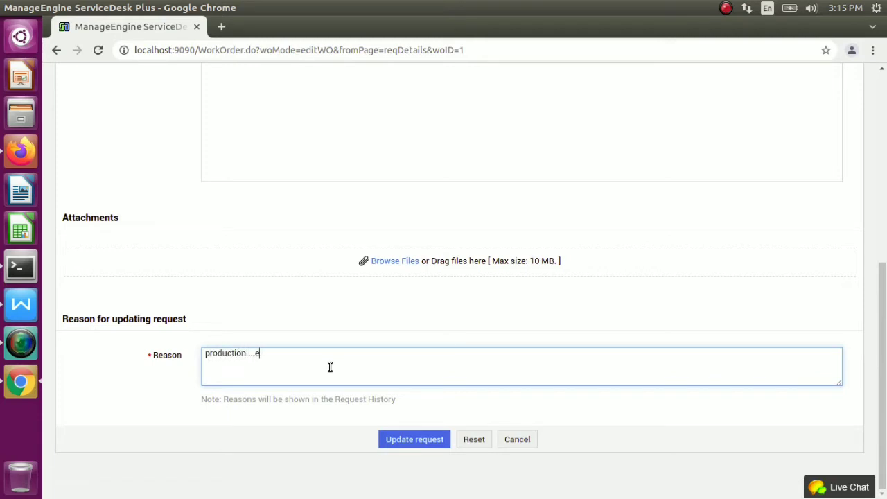
left_click(413, 434)
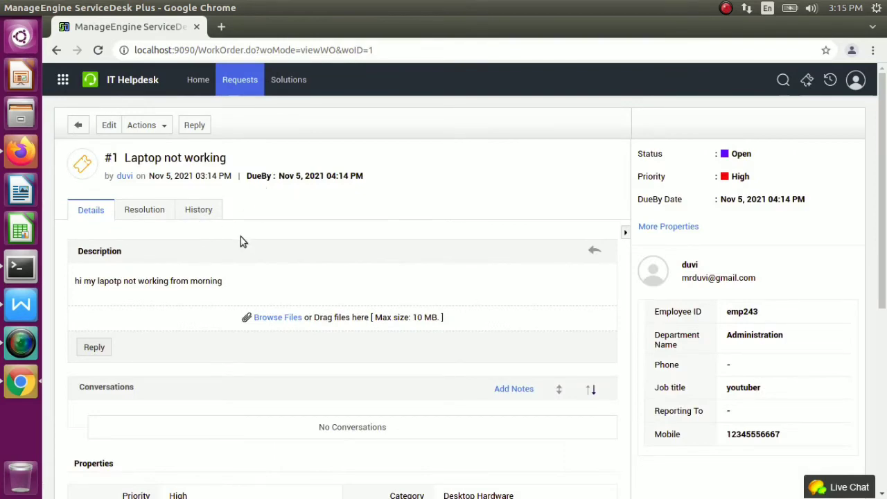
In the technician's Firefox session, open 'Laptop not working' from Requests and scroll through its properties
left_click(19, 164)
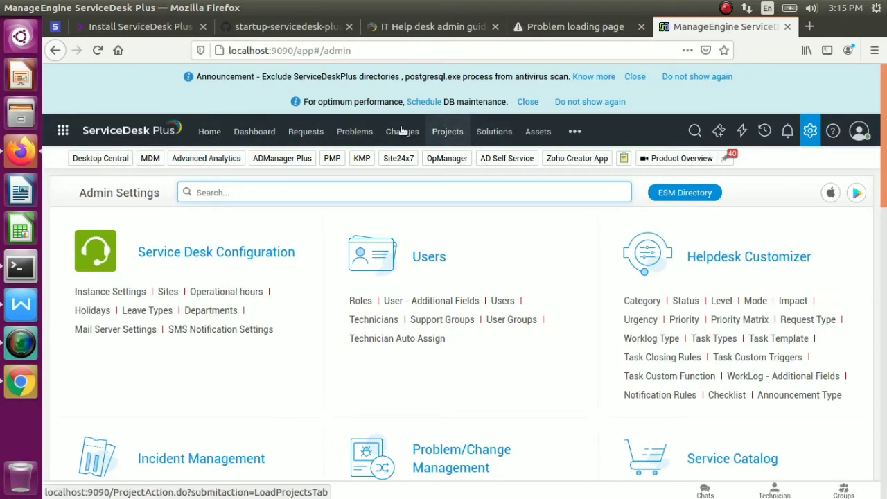
left_click(300, 134)
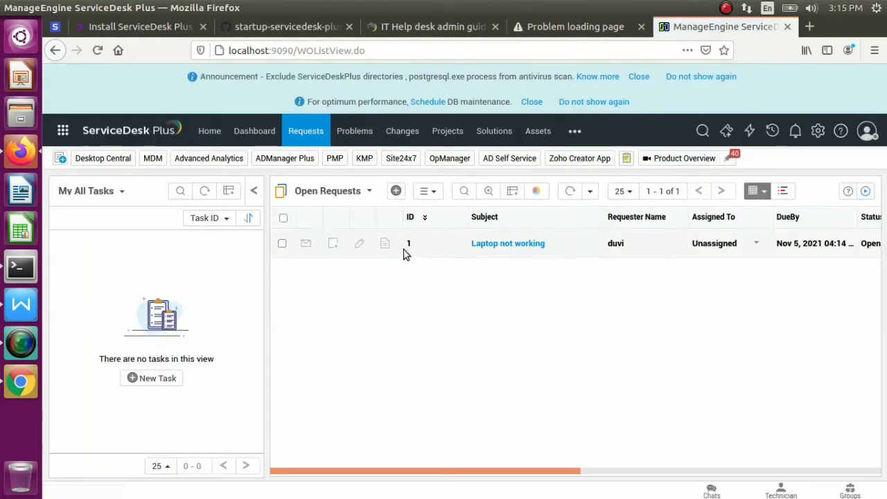
mouse_move(602, 243)
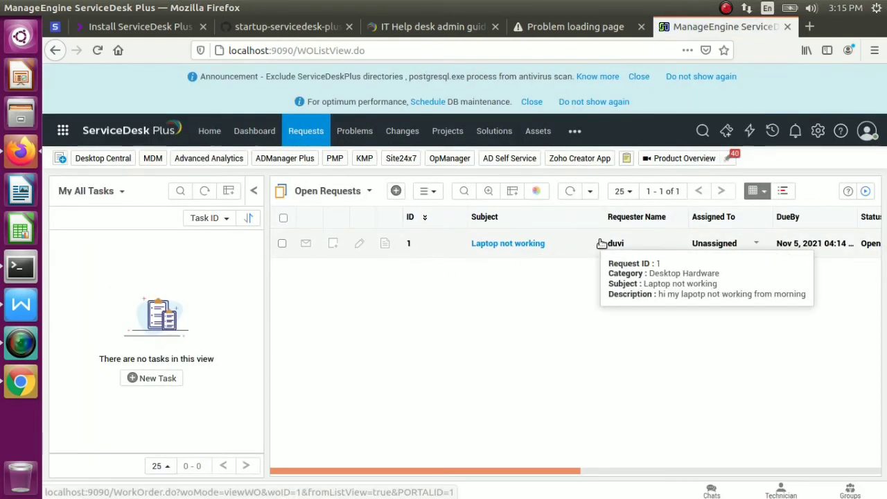
left_click(506, 246)
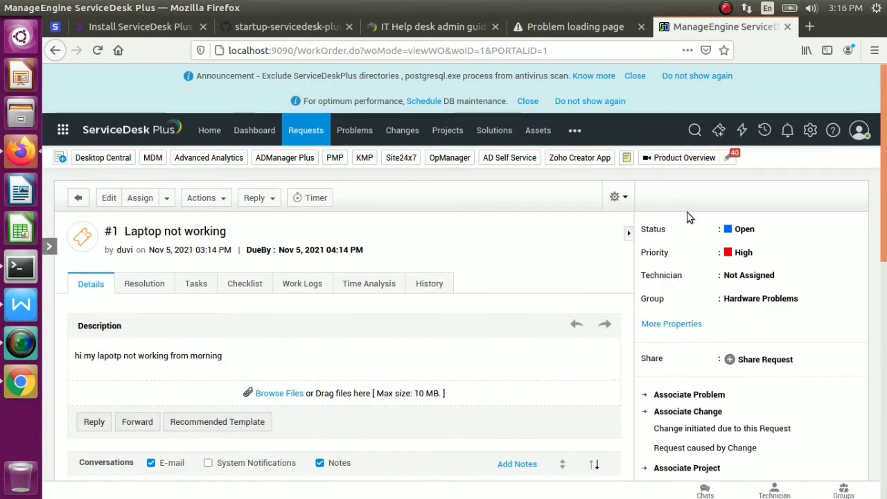
scroll(886, 203, "down", 2)
left_click_drag(886, 204, 886, 442)
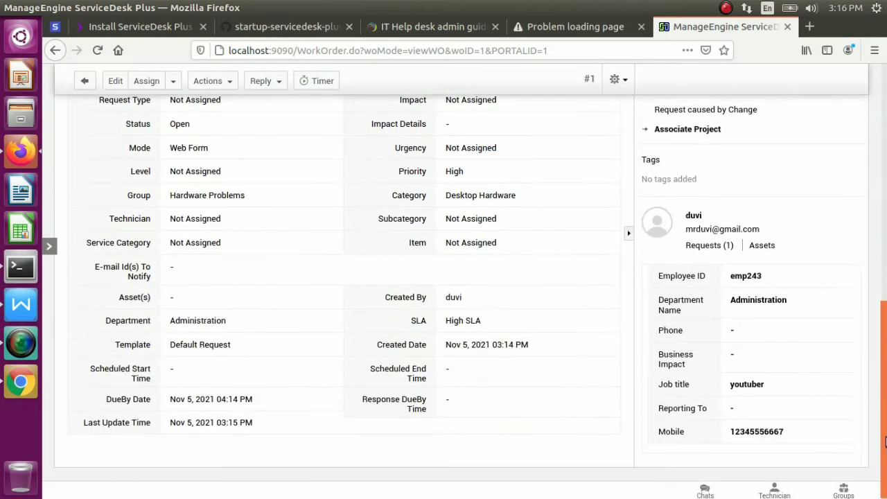
left_click_drag(885, 473, 885, 447)
scroll(259, 288, "up", 6)
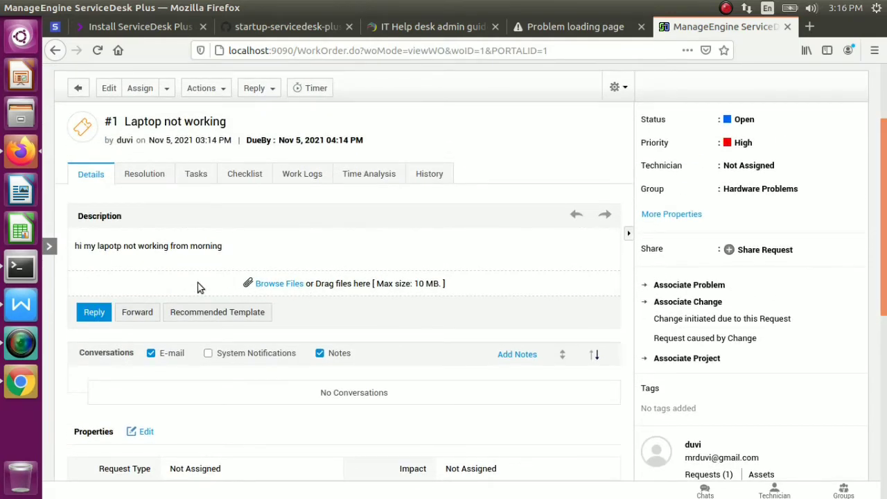
Check request #1's Solutions, Tried Solutions, Work Logs and History tabs, ending back on Resolution
left_click(147, 176)
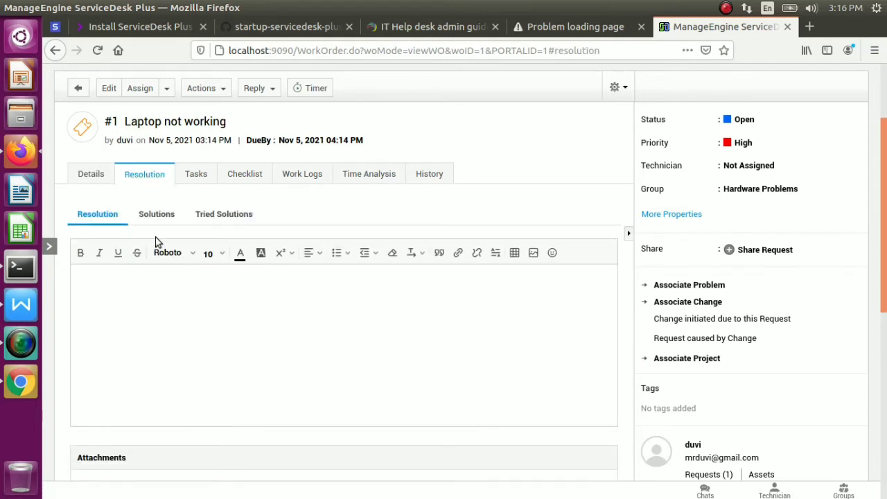
left_click(154, 214)
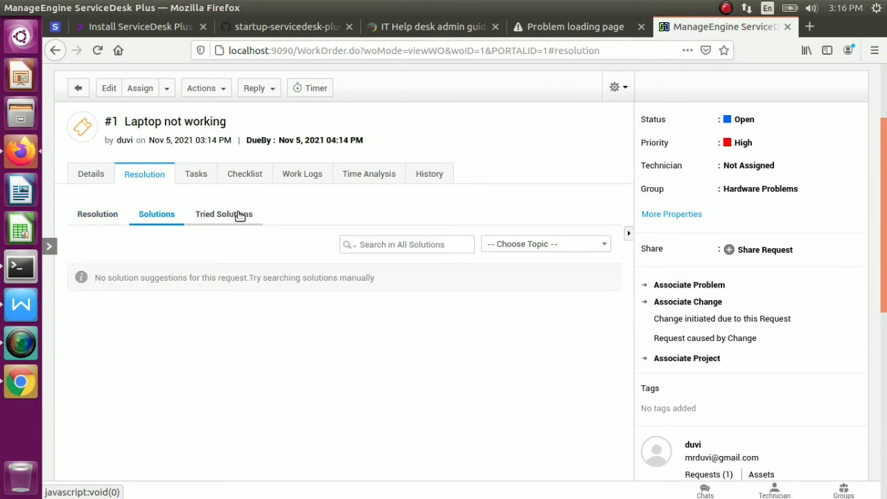
left_click(219, 214)
left_click(98, 217)
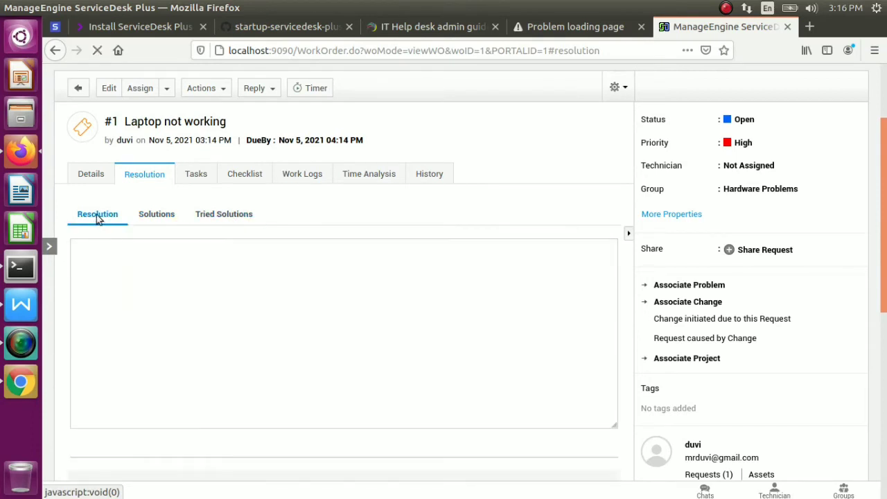
left_click(303, 174)
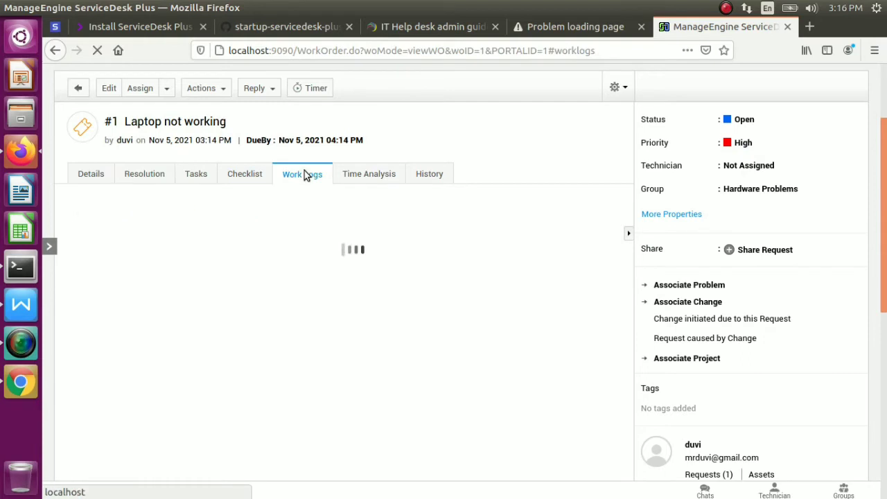
left_click(439, 174)
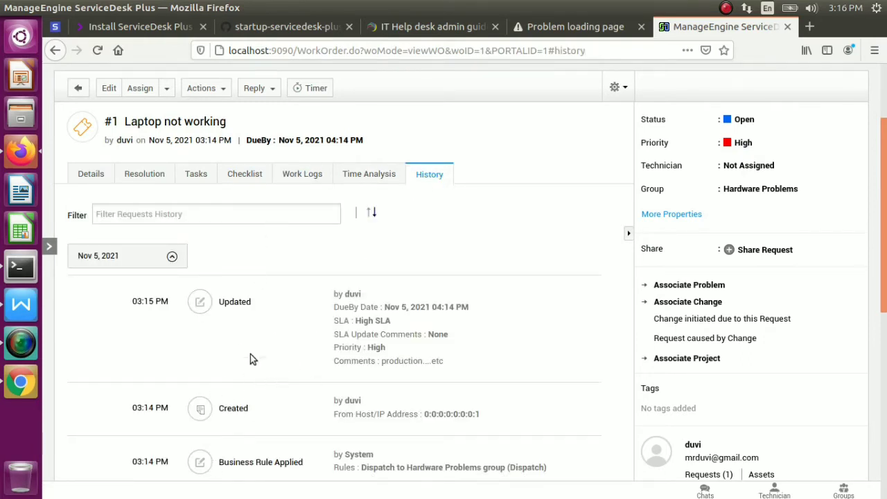
left_click(143, 174)
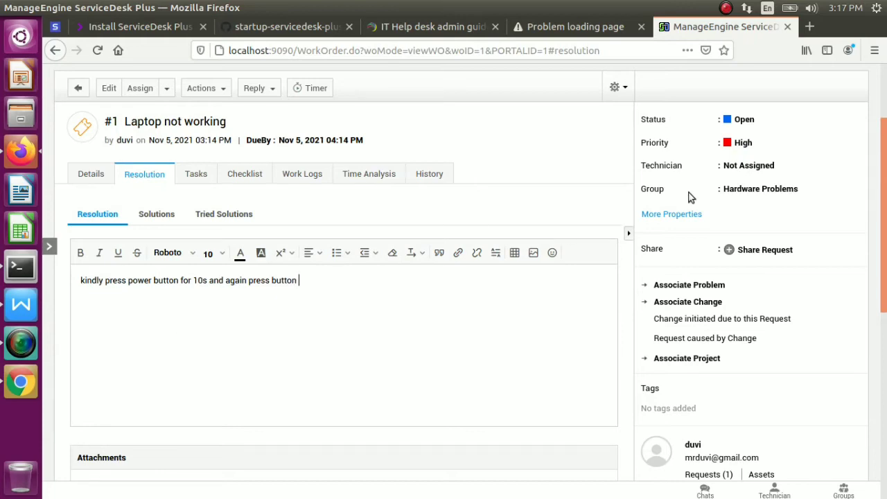
Save the power-button resolution for request #1 and switch back to the requester's Chrome session
left_click_drag(886, 193, 883, 357)
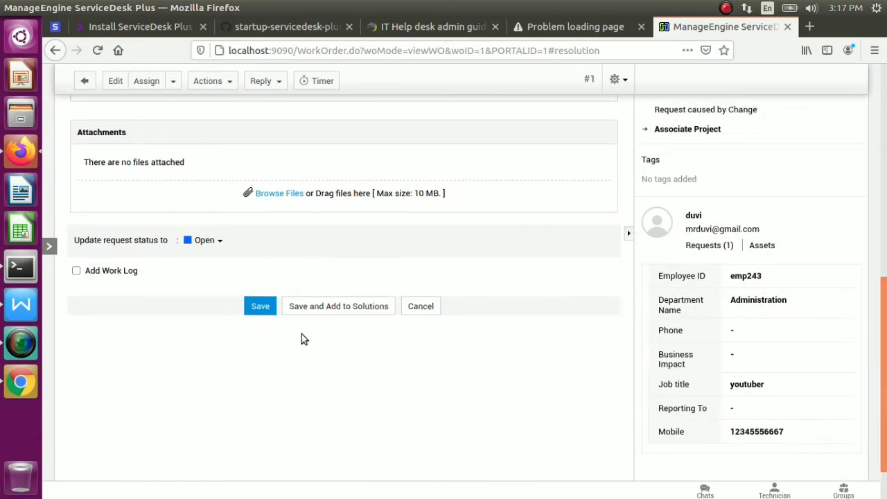
left_click(260, 307)
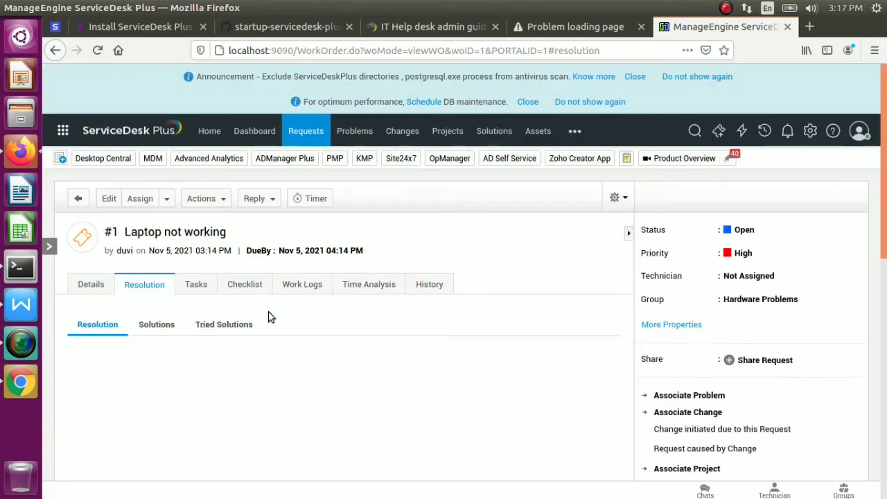
left_click(20, 380)
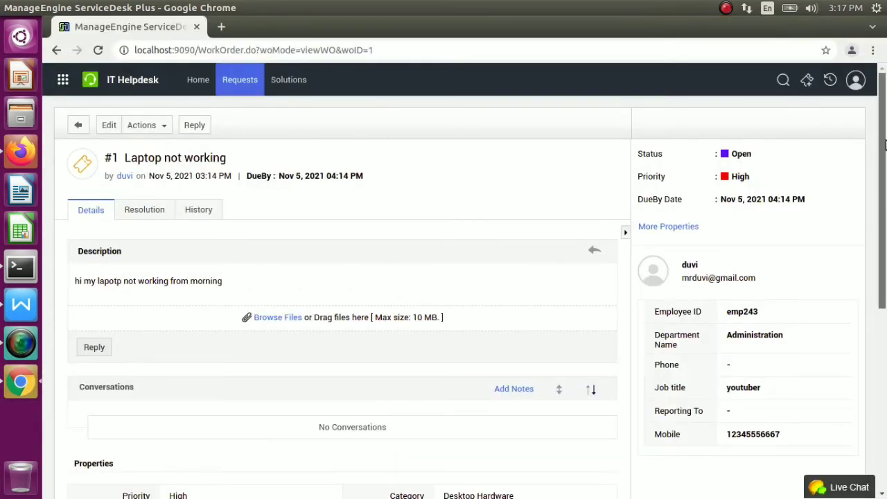
Open the 'Laptop not working' request from the requester's list of requests
left_click(248, 81)
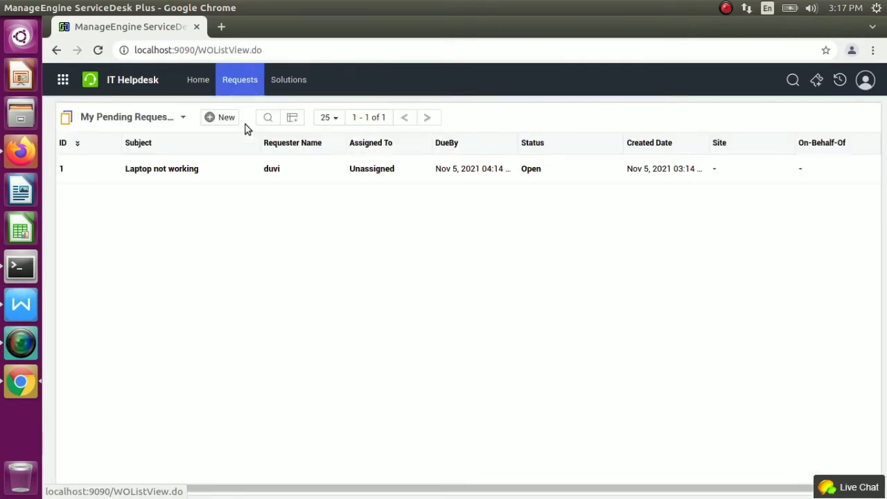
mouse_move(187, 170)
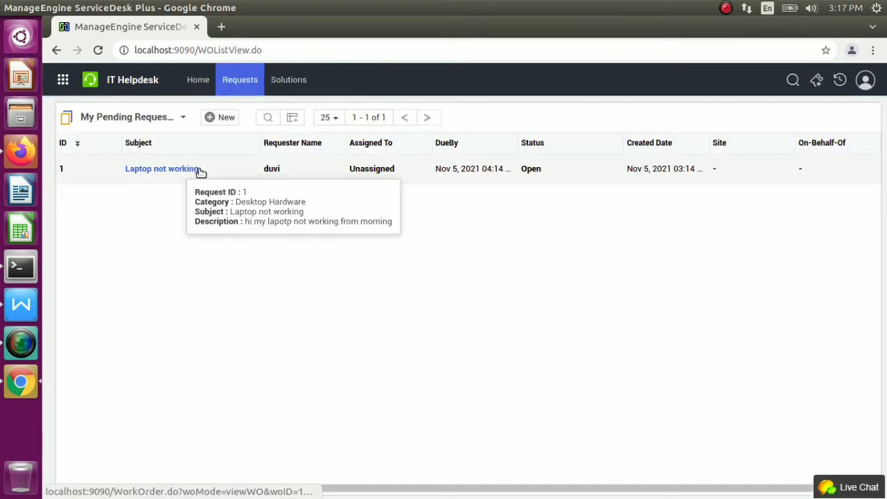
left_click(182, 172)
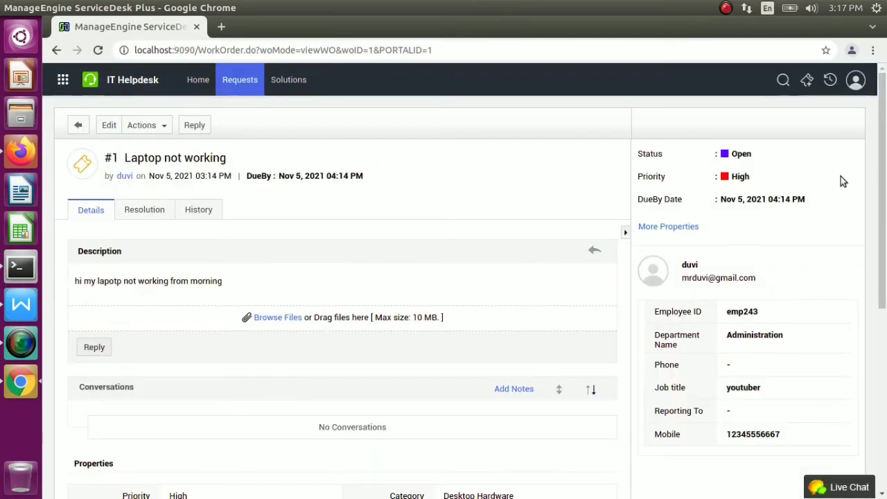
left_click_drag(882, 160, 879, 410)
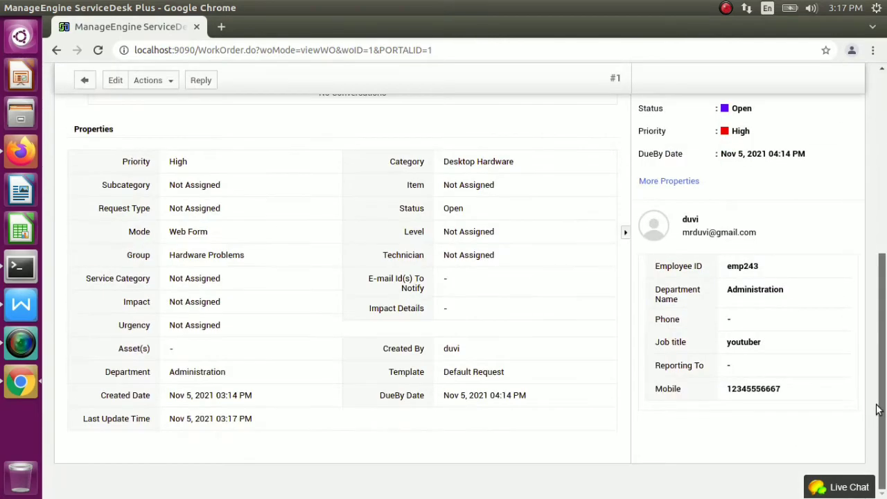
scroll(875, 393, "up", 10)
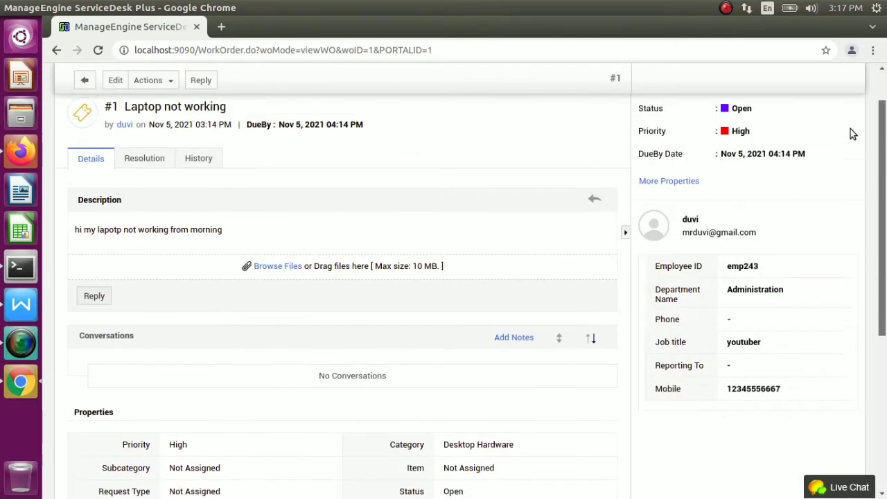
Check the saved resolution text, then start editing request 1 from Actions
left_click(160, 210)
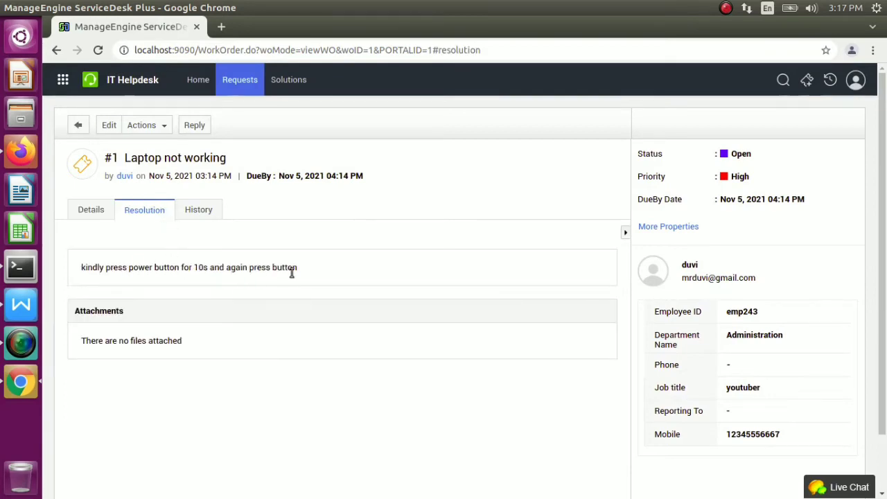
left_click_drag(297, 272, 278, 265)
left_click(156, 129)
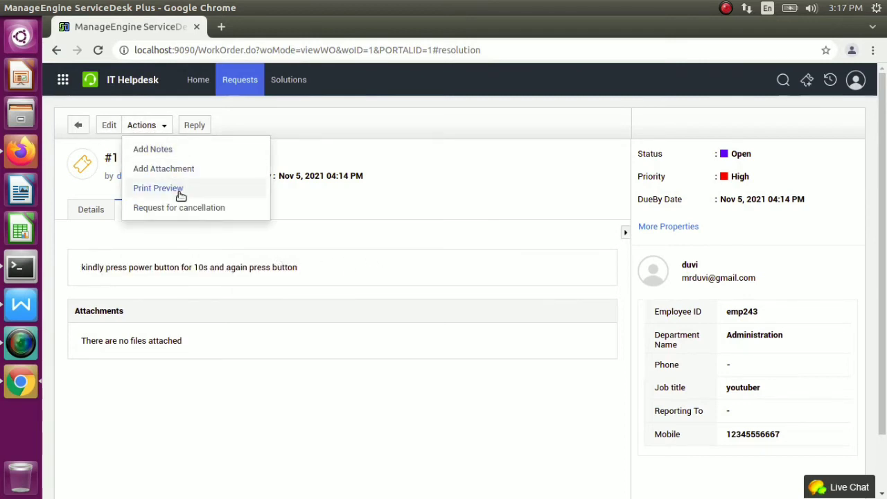
left_click(109, 125)
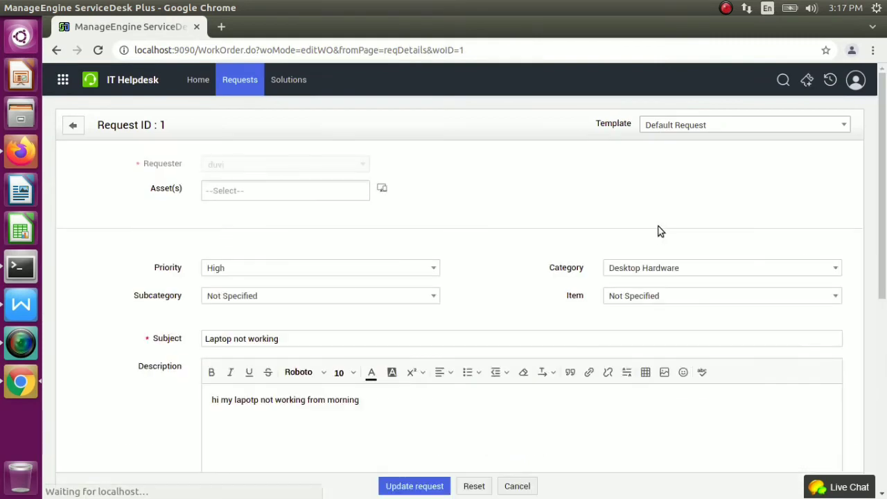
left_click(616, 271)
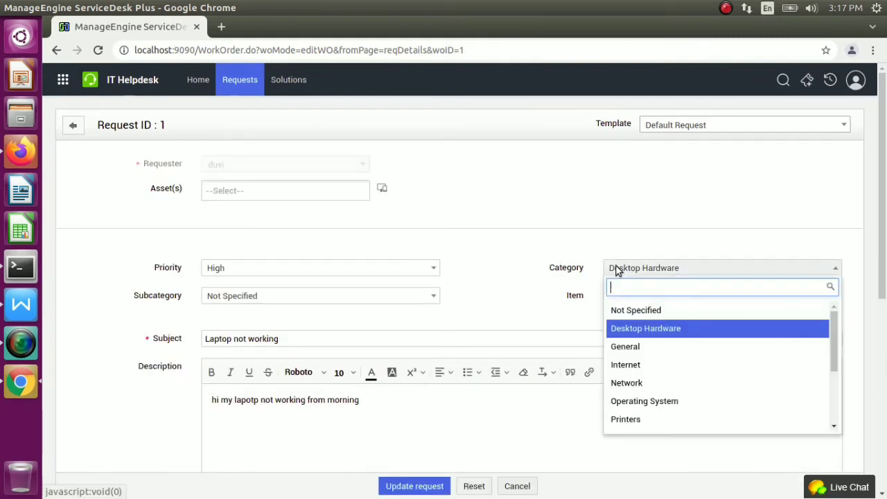
left_click(432, 270)
left_click(432, 270)
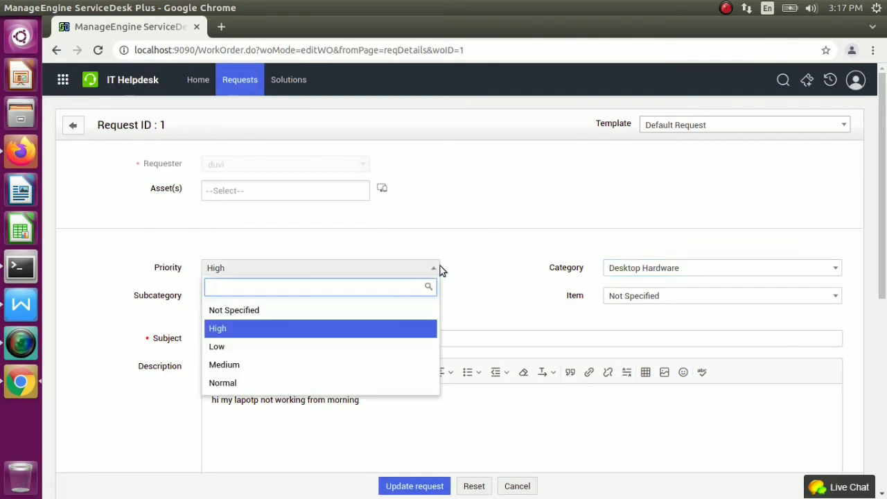
left_click(489, 256)
left_click(845, 123)
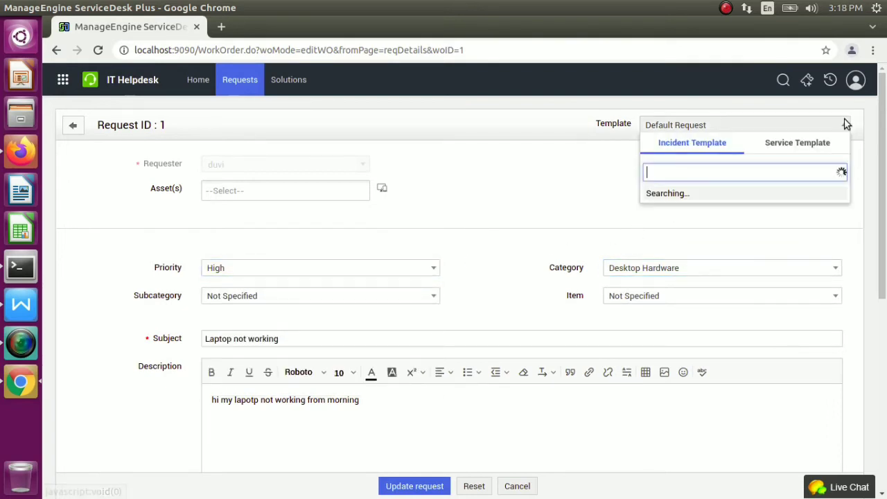
scroll(697, 245, "up", 1)
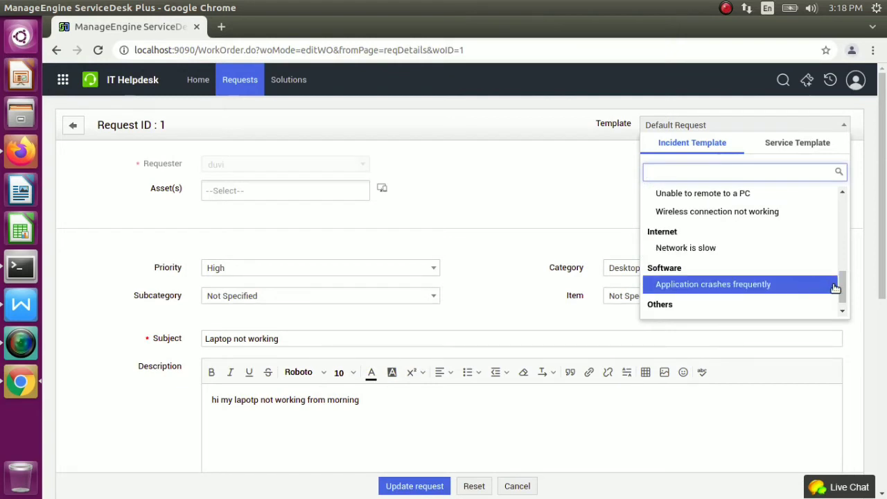
left_click_drag(842, 289, 873, 143)
left_click(601, 178)
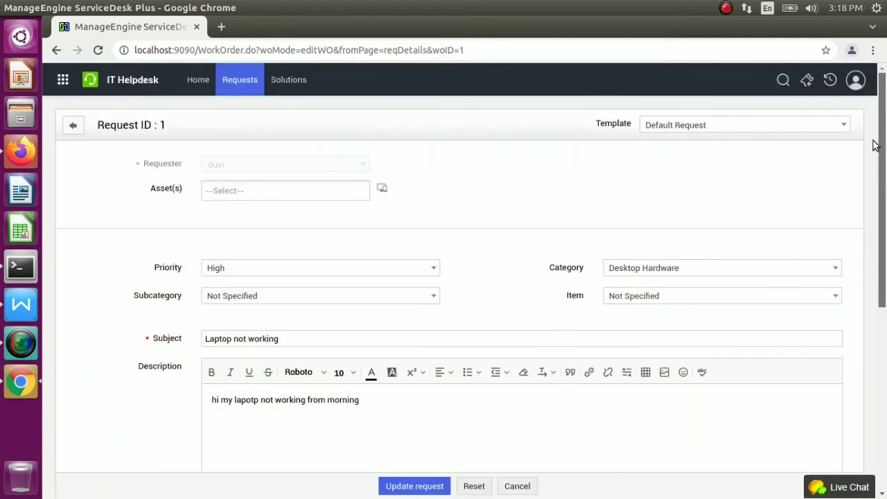
Reopen 'Laptop not working' from the requests list and review its properties, showing status Open
left_click(224, 82)
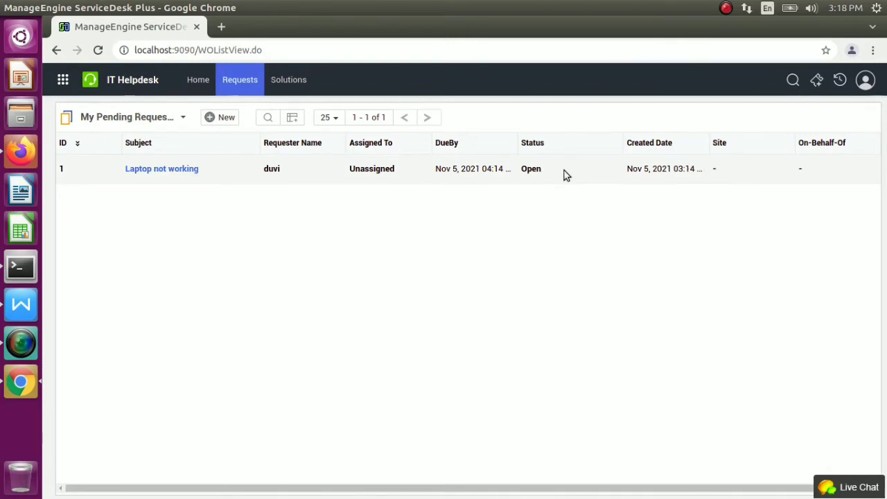
left_click(176, 173)
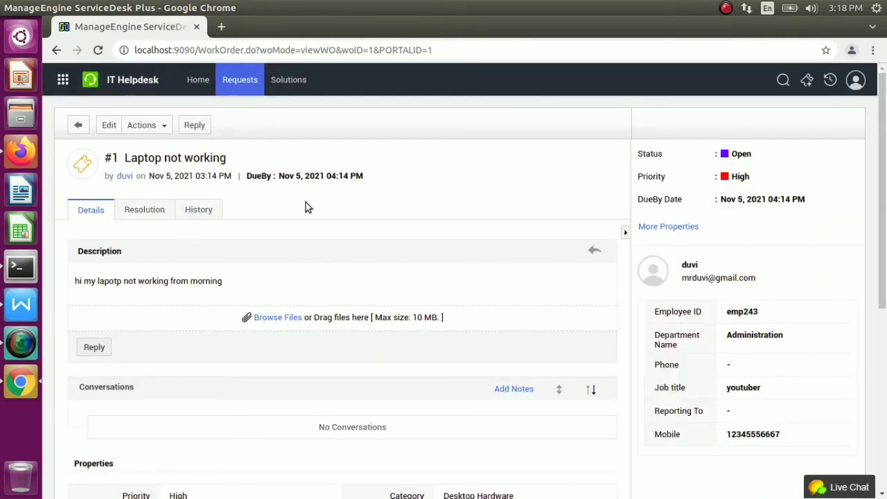
left_click_drag(878, 176, 884, 444)
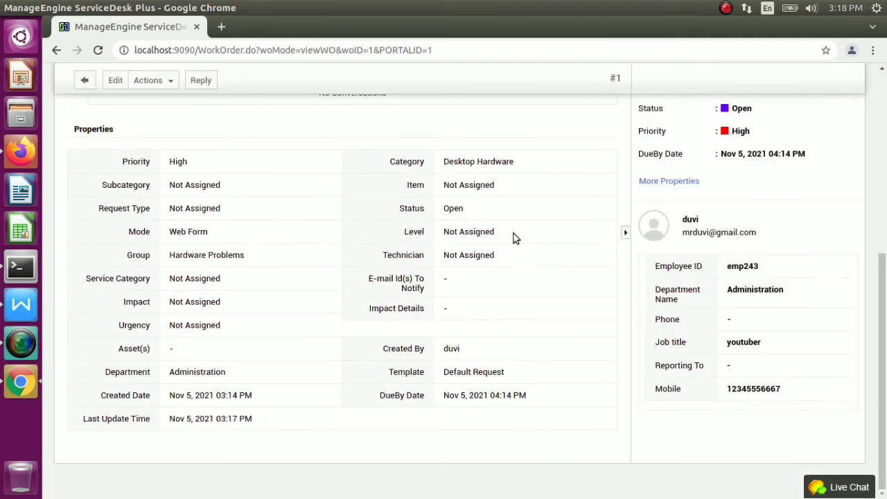
left_click(626, 234)
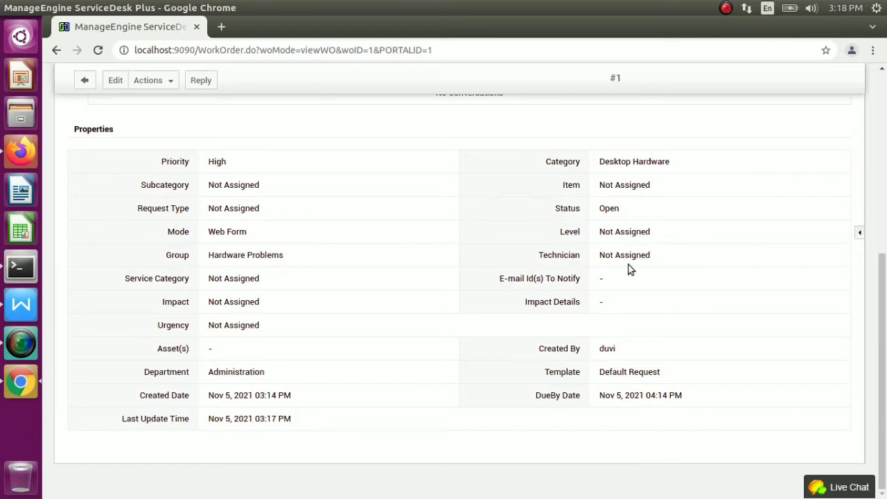
left_click(860, 236)
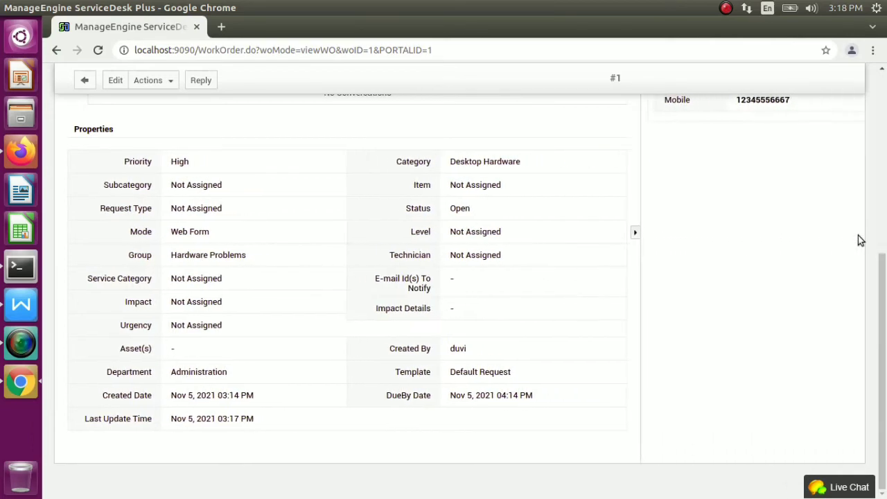
left_click_drag(884, 256, 872, 83)
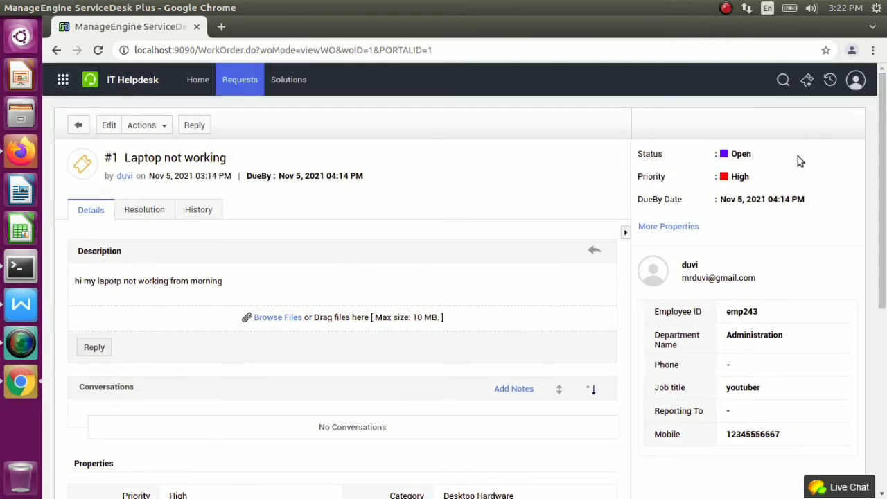
double_click(848, 155)
In the technician session, review the request's status (Open) and priority (High) without changing them
left_click(21, 154)
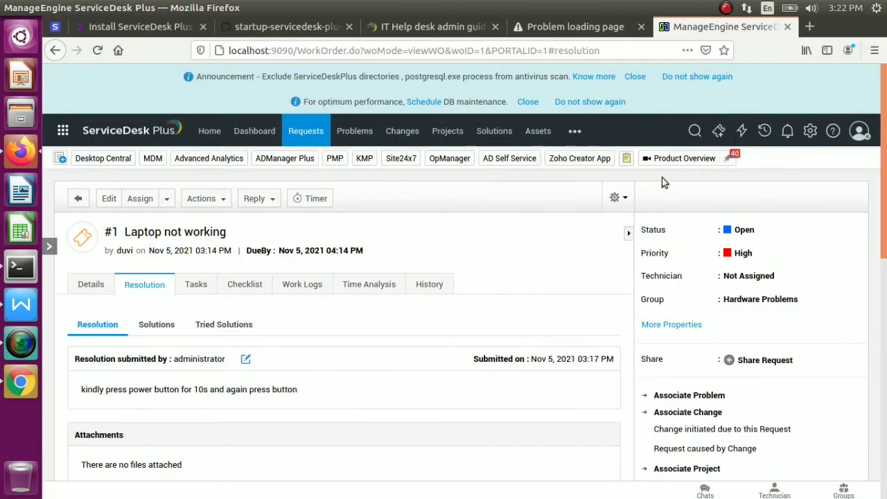
left_click(859, 235)
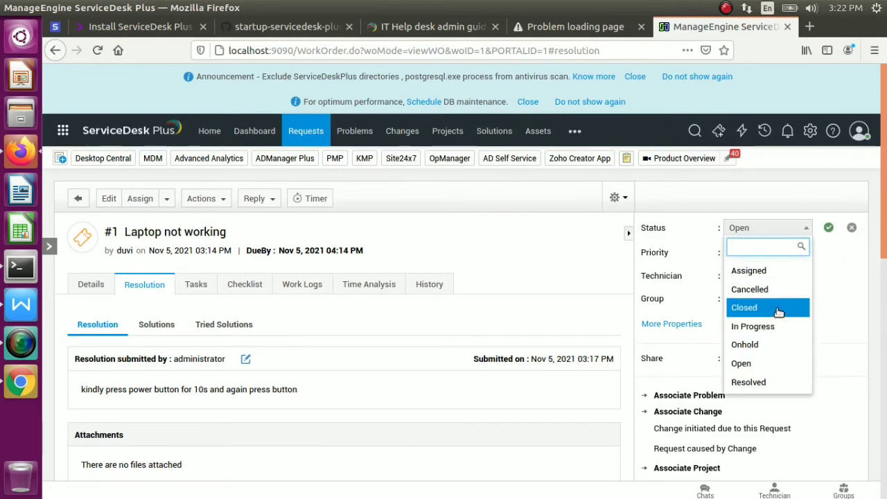
left_click(775, 363)
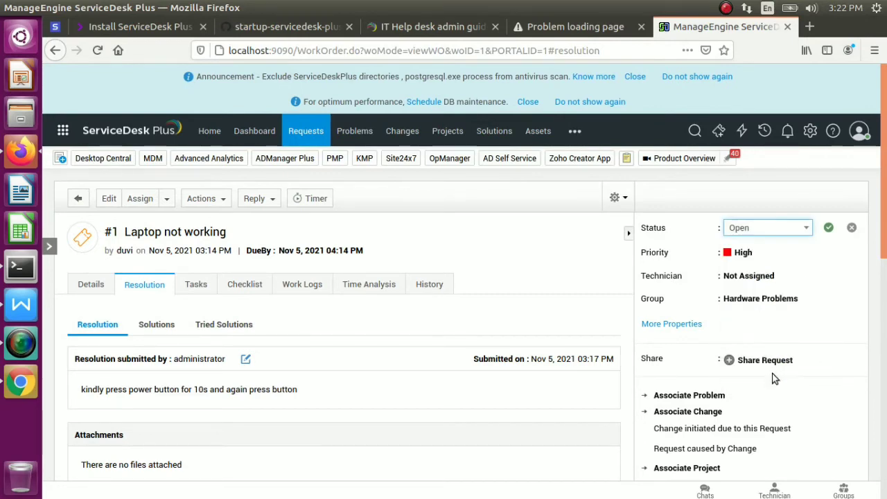
left_click(858, 257)
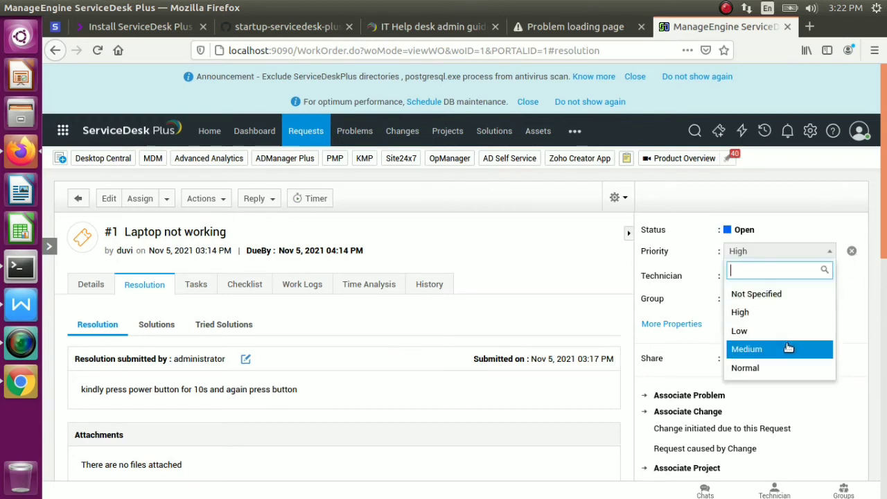
left_click(847, 218)
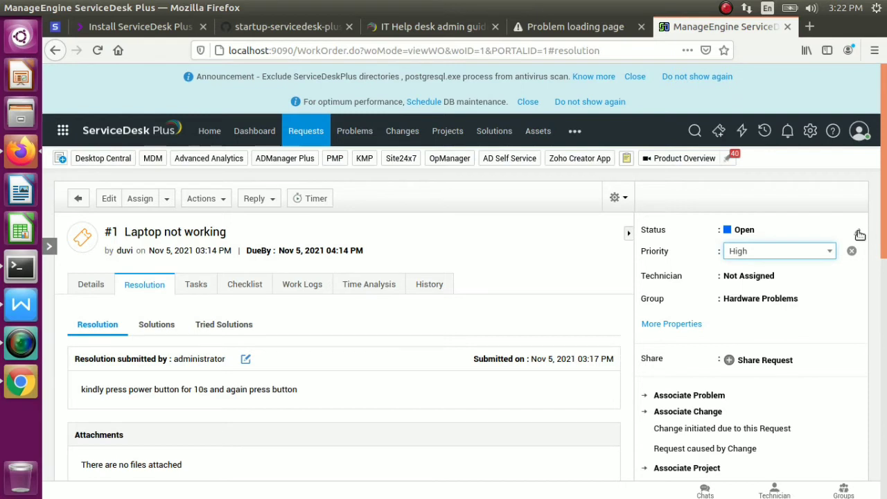
Change request #1's status to Resolved and save it
left_click(860, 232)
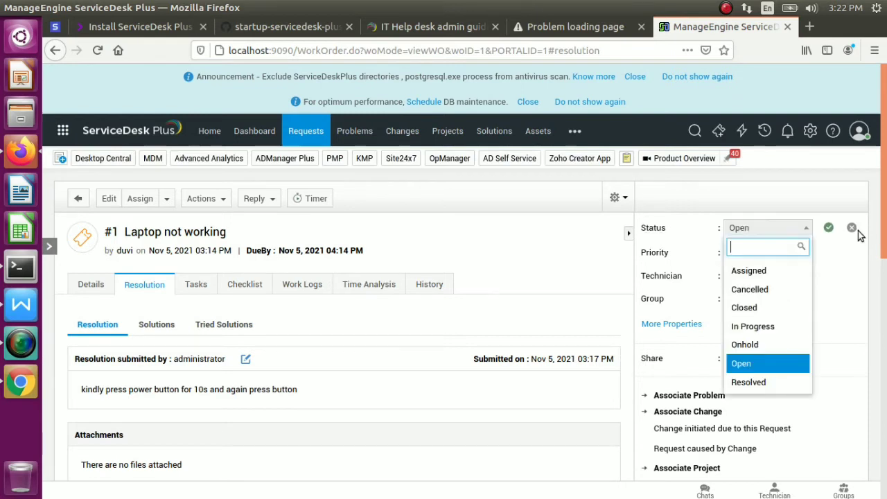
left_click(771, 383)
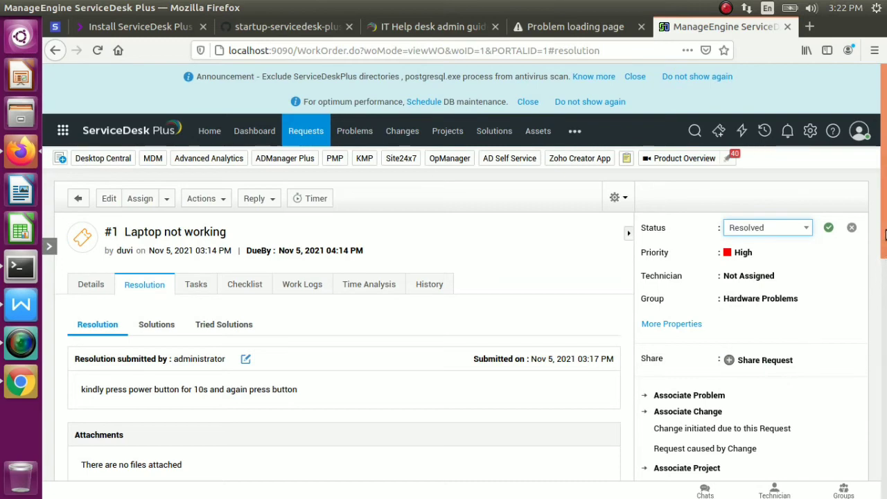
mouse_move(885, 234)
left_mouse_down()
mouse_move(885, 337)
mouse_move(884, 218)
left_mouse_up()
left_click(829, 228)
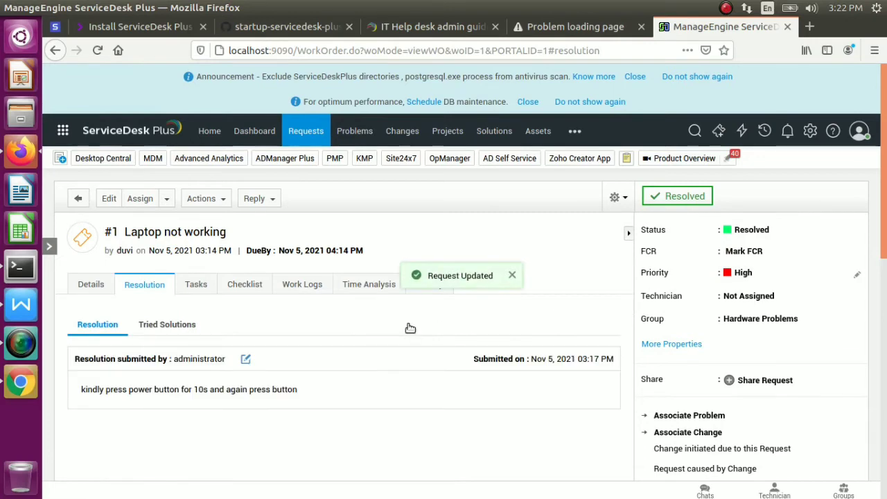
left_click(21, 381)
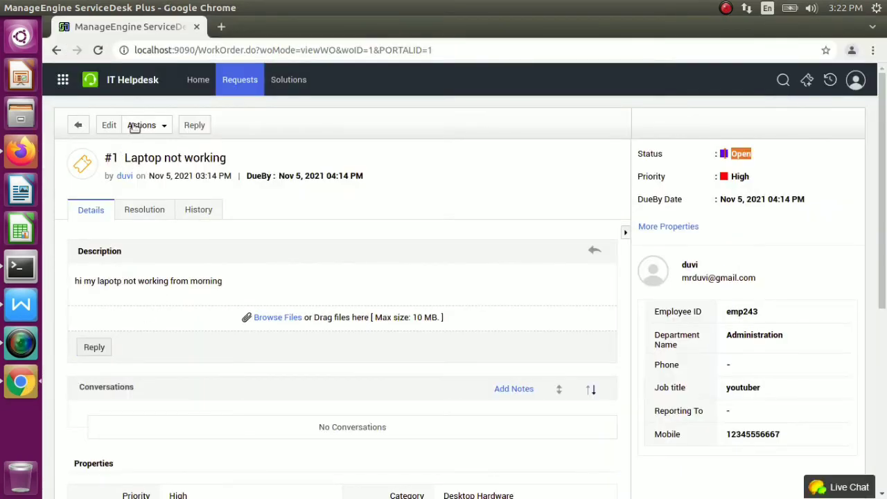
Open 'Laptop not working' from the requester's My Completed Requests view to confirm it is Resolved
left_click(260, 78)
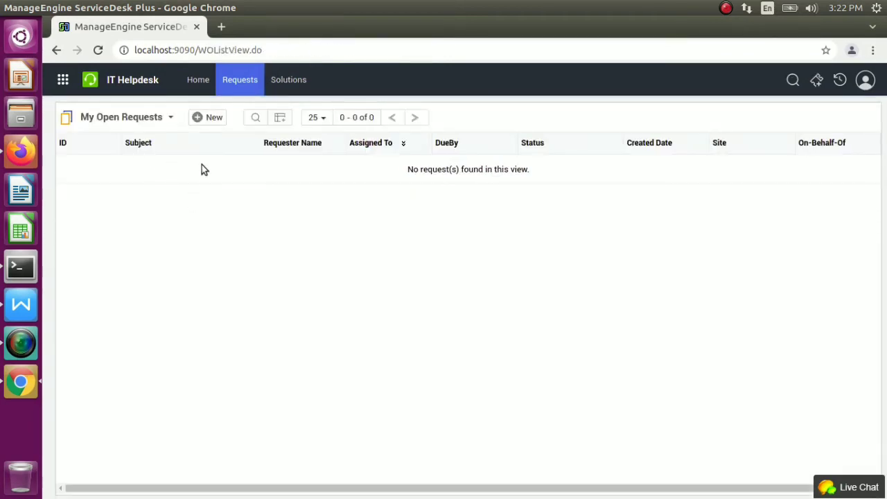
left_click(170, 117)
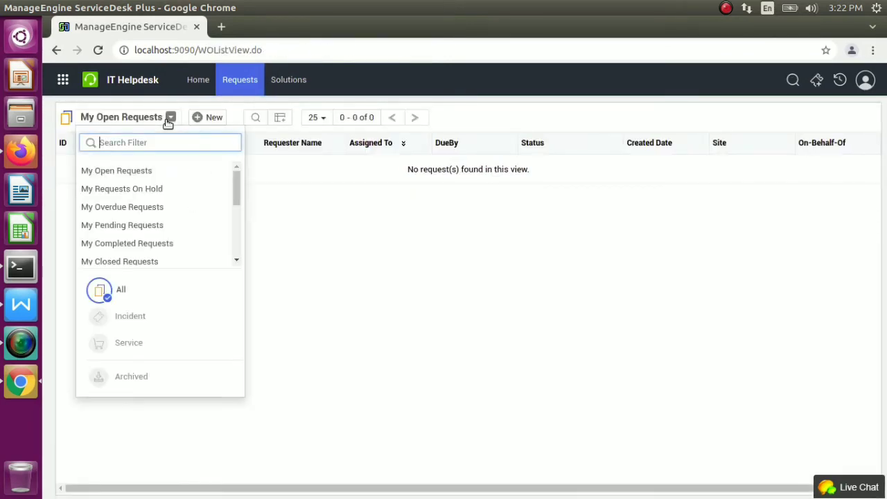
left_click(138, 245)
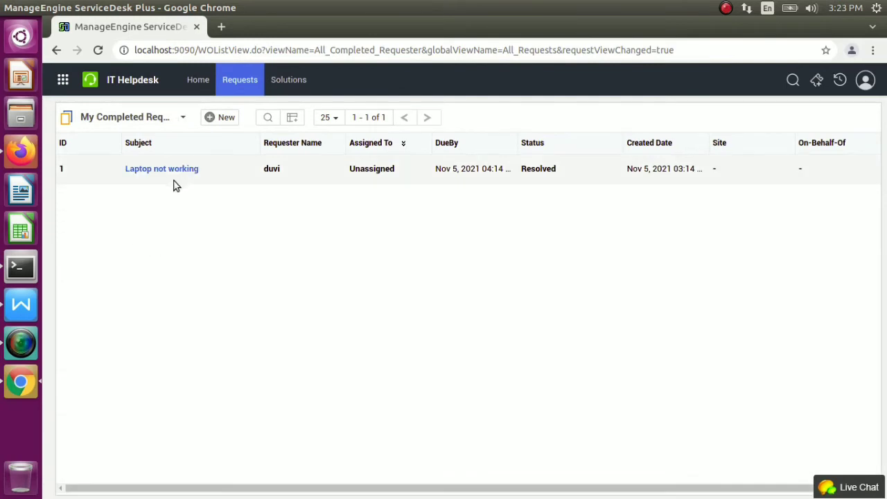
left_click(172, 169)
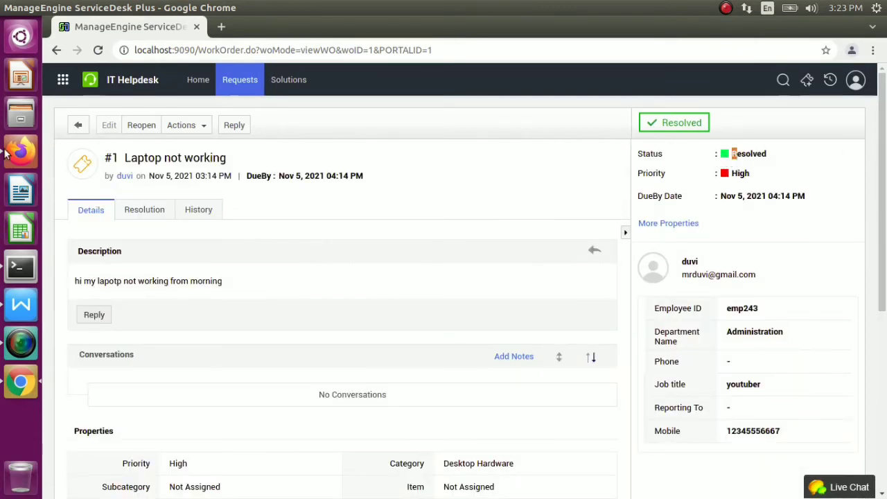
left_click(21, 151)
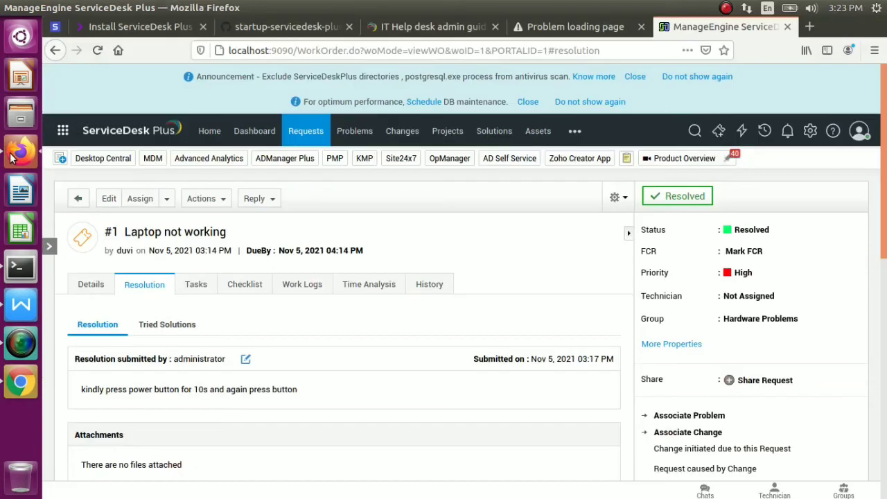
Start a new problem, look at its status options, then cancel the form without saving
left_click(356, 135)
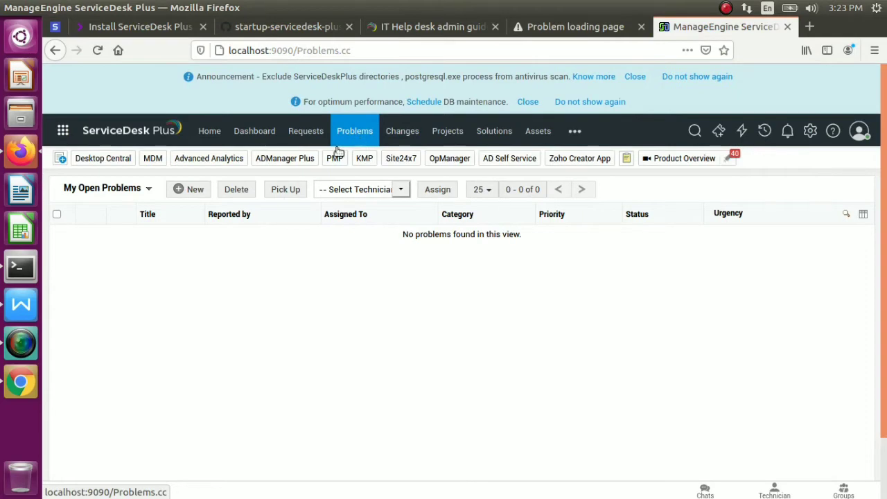
left_click(198, 190)
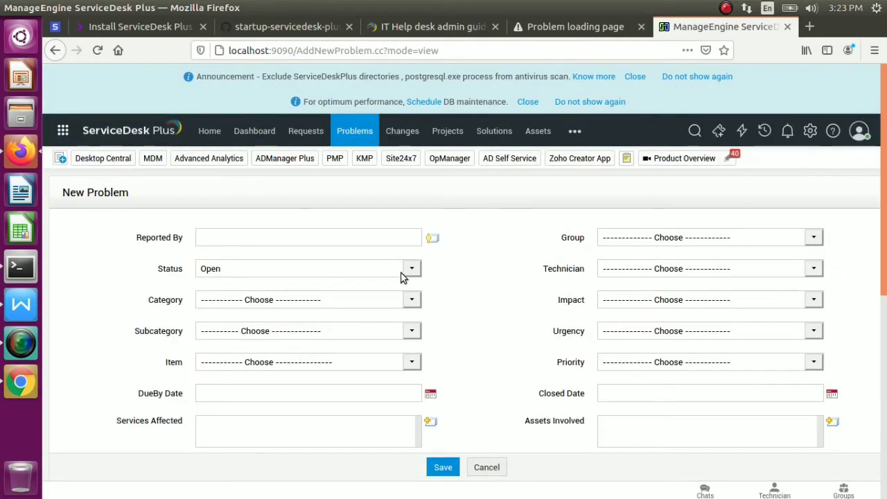
left_click(413, 269)
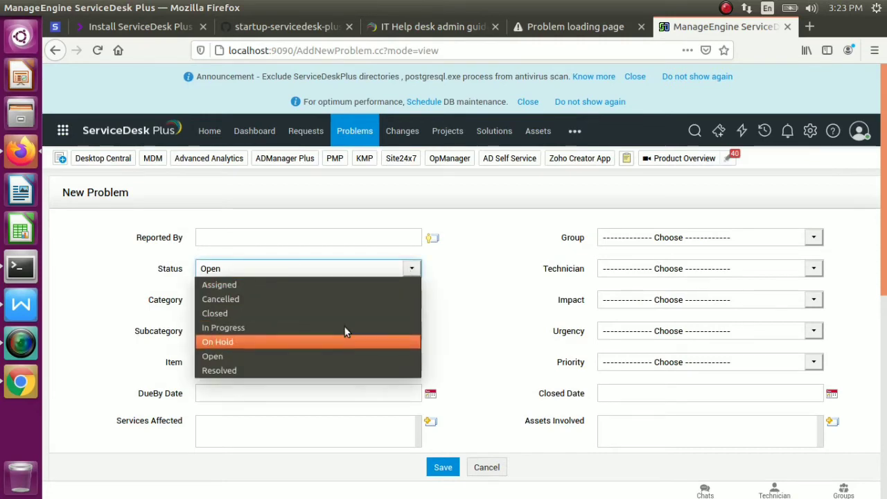
left_click(483, 270)
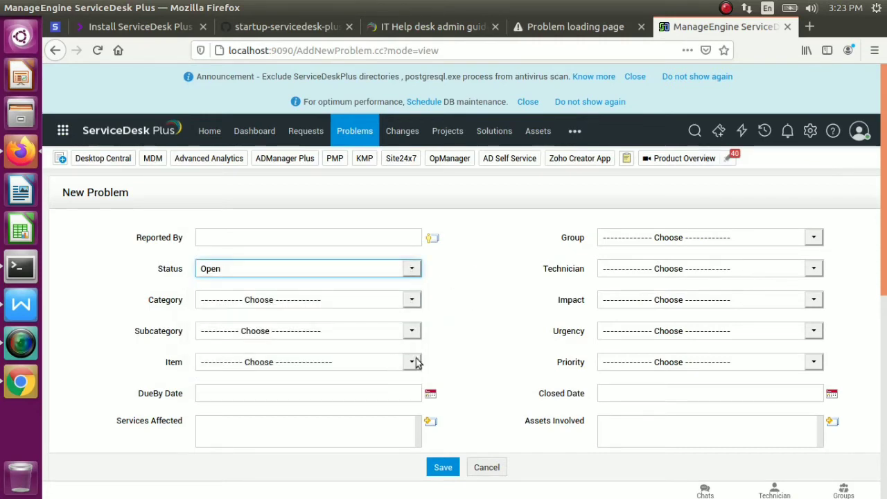
left_click(488, 468)
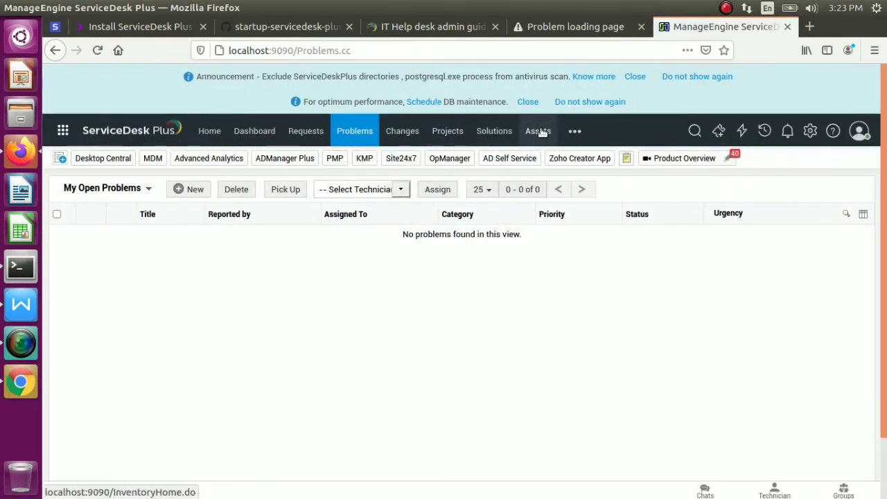
Start a new change, open and close the Quick Create popup, and look over the form
left_click(401, 133)
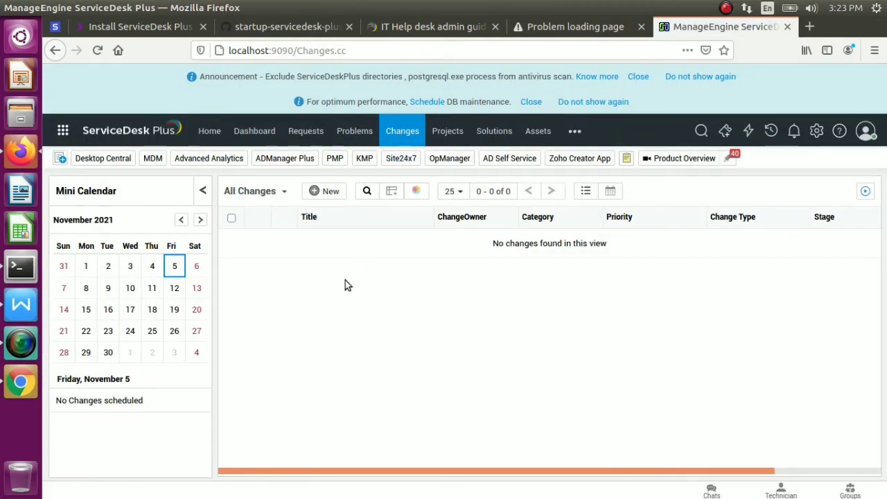
left_click(324, 192)
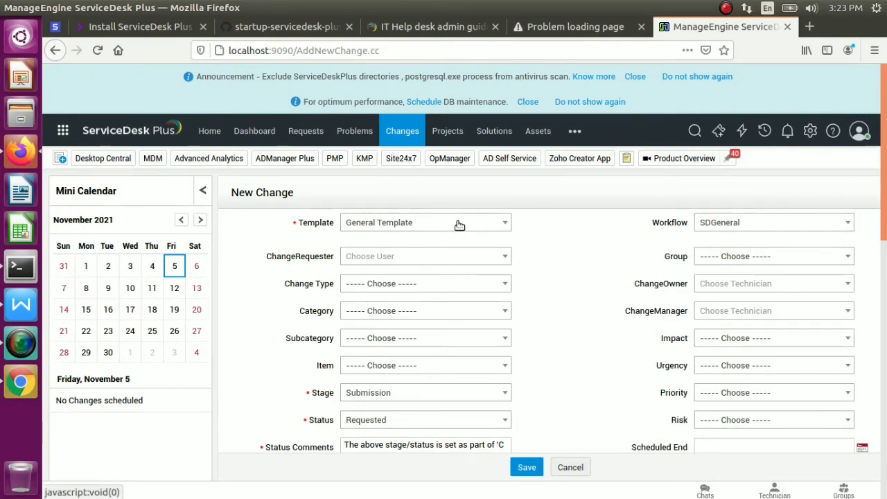
left_click(61, 159)
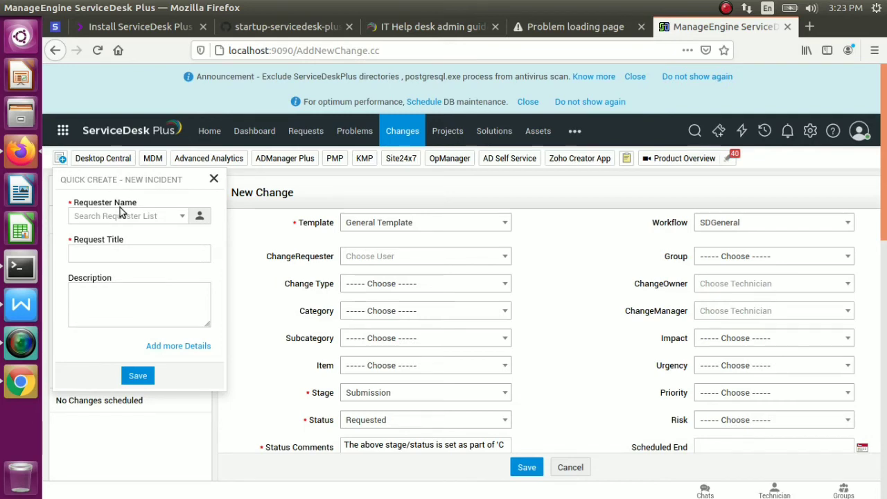
left_click(203, 414)
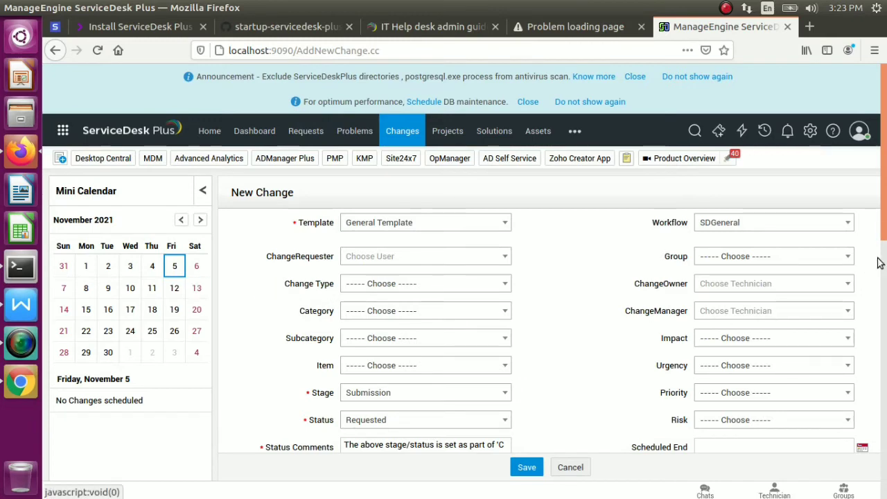
left_click_drag(886, 179, 885, 76)
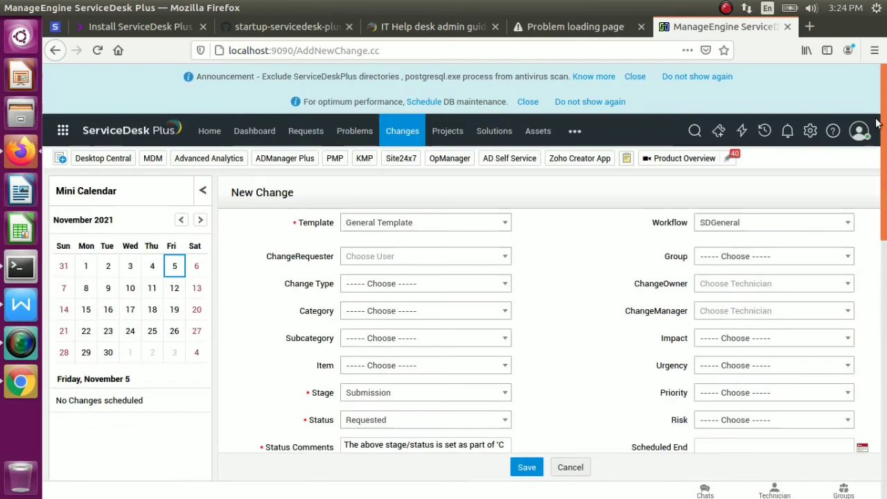
left_click(468, 133)
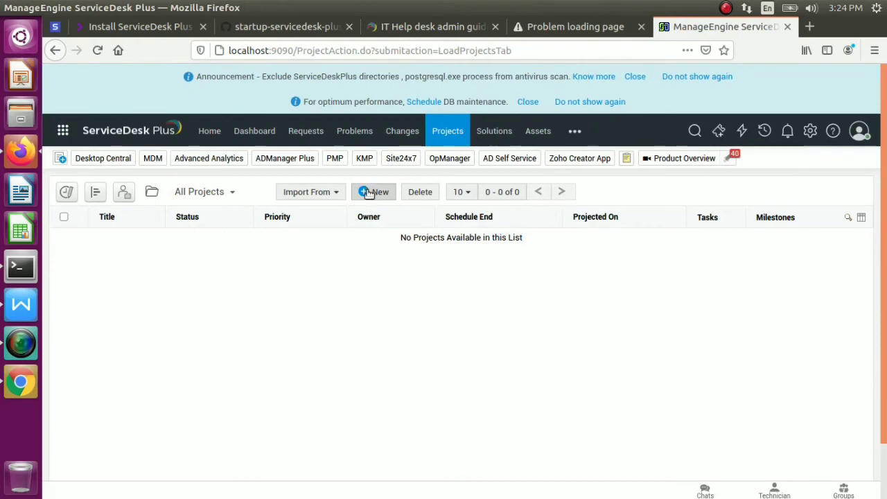
Start a new Business project with no site, scheduled from 05 to 09 Nov 2021
left_click(367, 192)
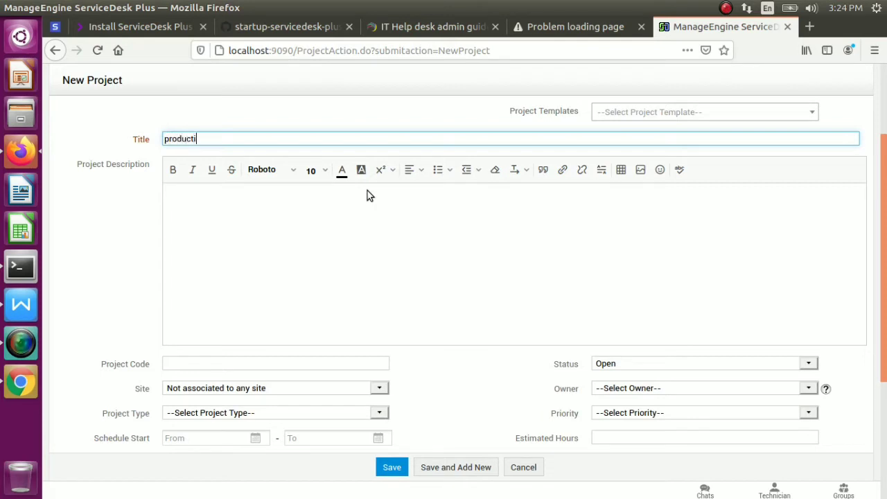
left_click(376, 364)
left_click(379, 389)
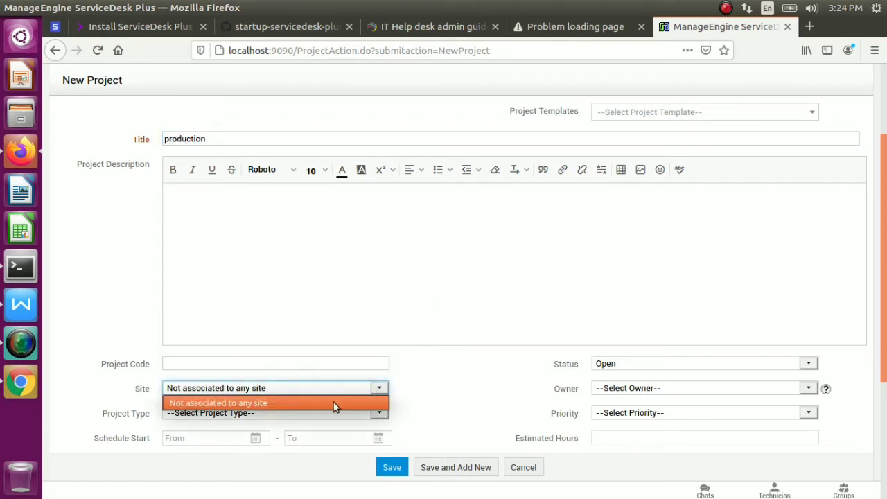
left_click(313, 403)
left_click(382, 413)
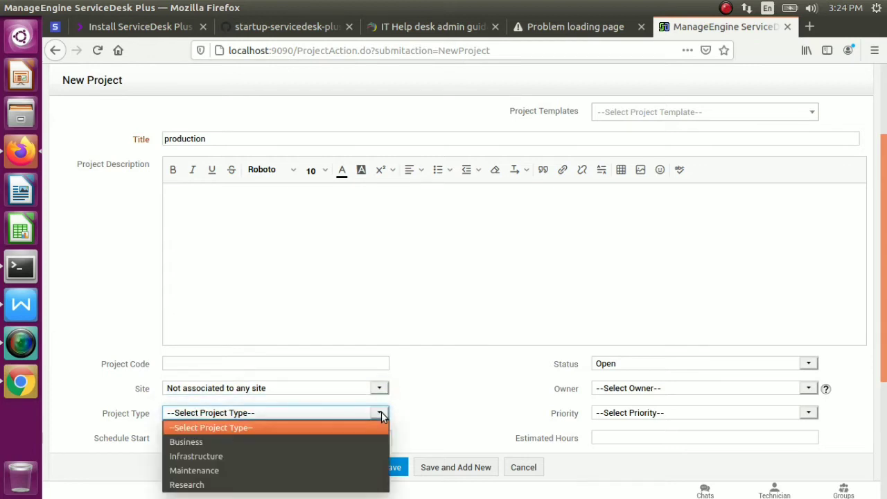
left_click(210, 443)
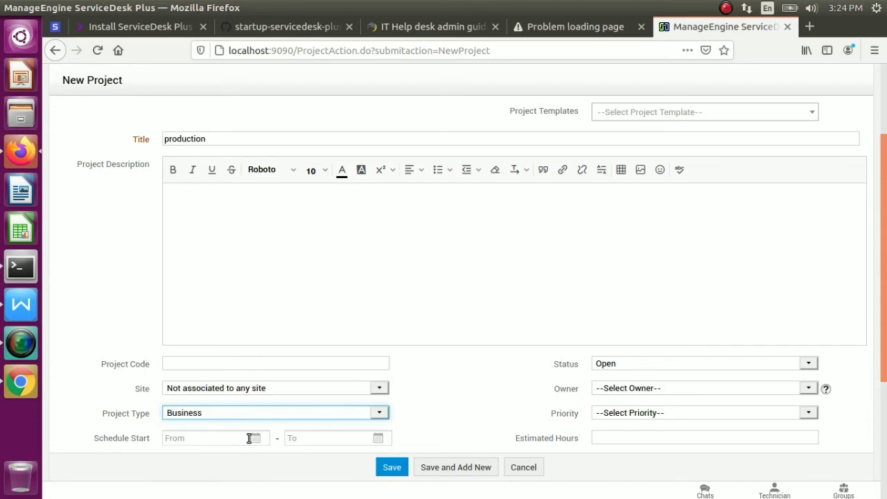
left_click(255, 438)
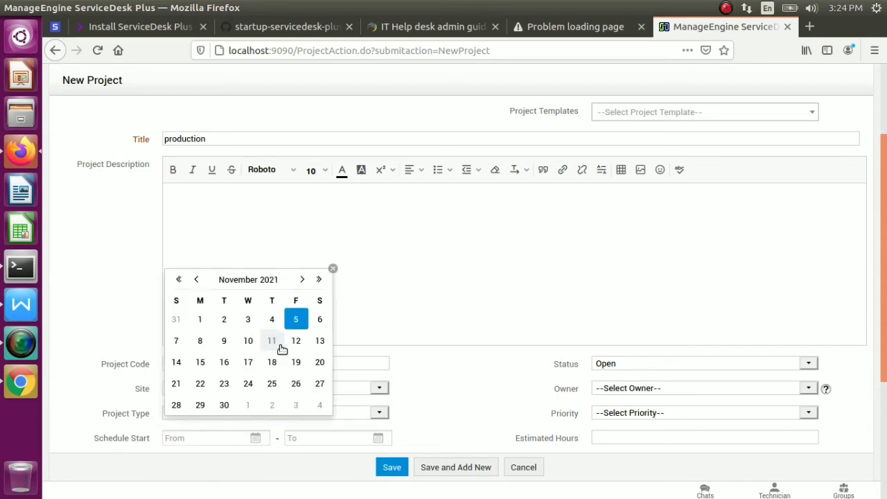
left_click(295, 321)
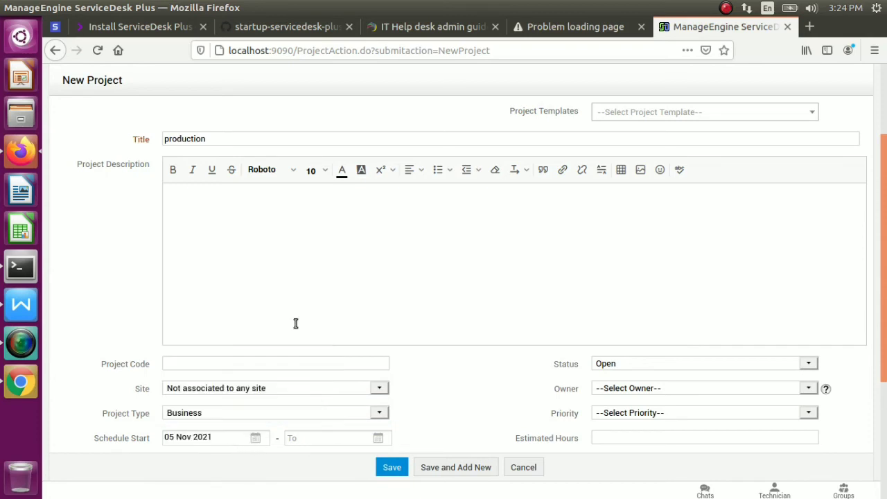
left_click(378, 437)
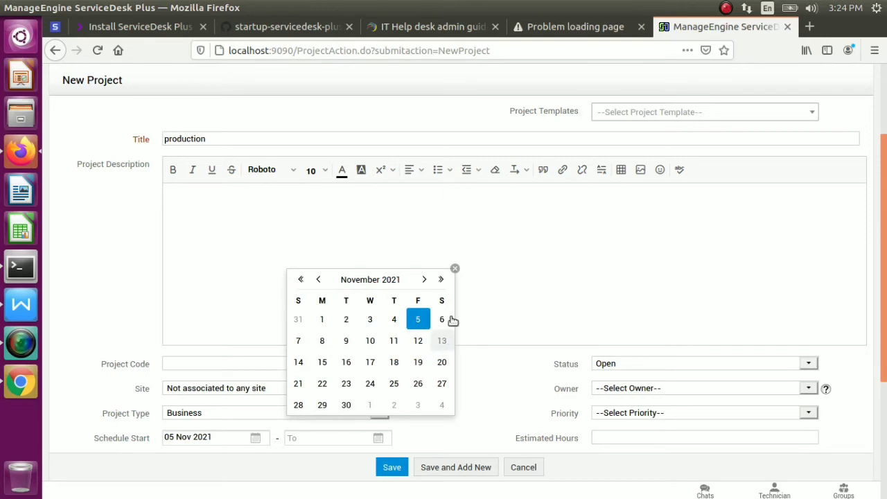
left_click(351, 339)
Pick the suggested requester, keep status Open, and set owner administrator with Low priority
scroll(886, 335, "down", 2)
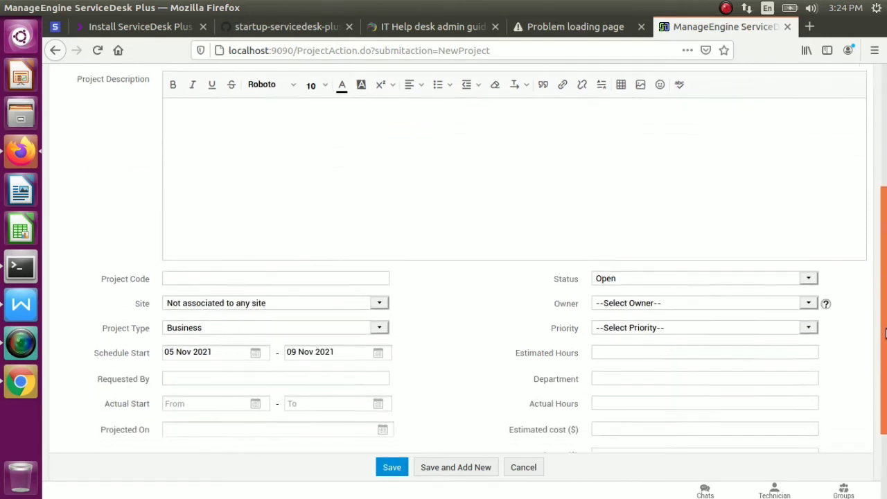
scroll(885, 334, "down", 3)
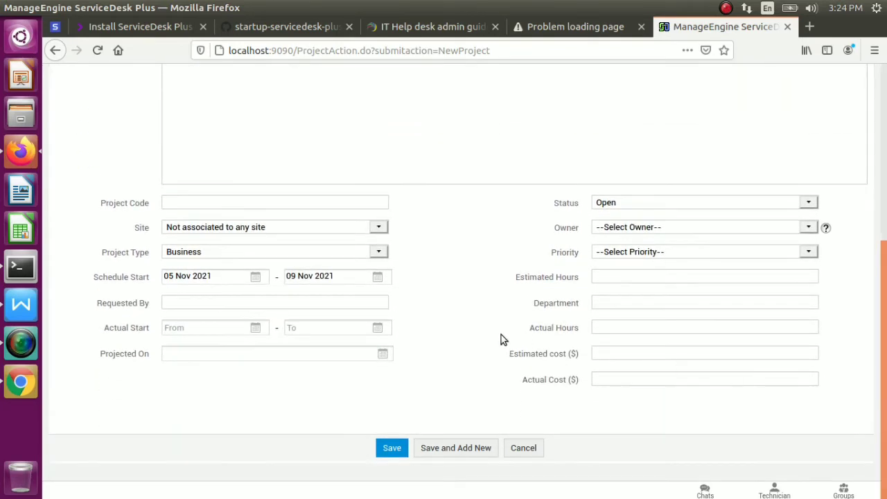
left_click(376, 303)
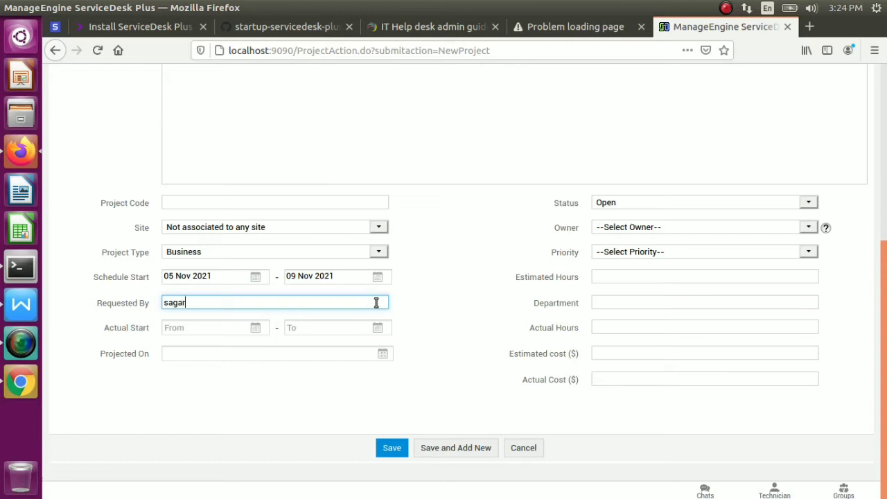
left_click(268, 343)
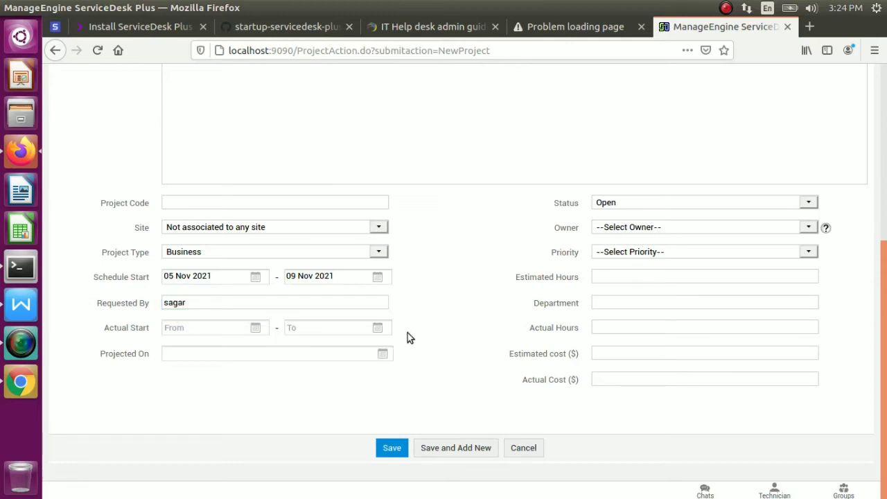
left_click(812, 201)
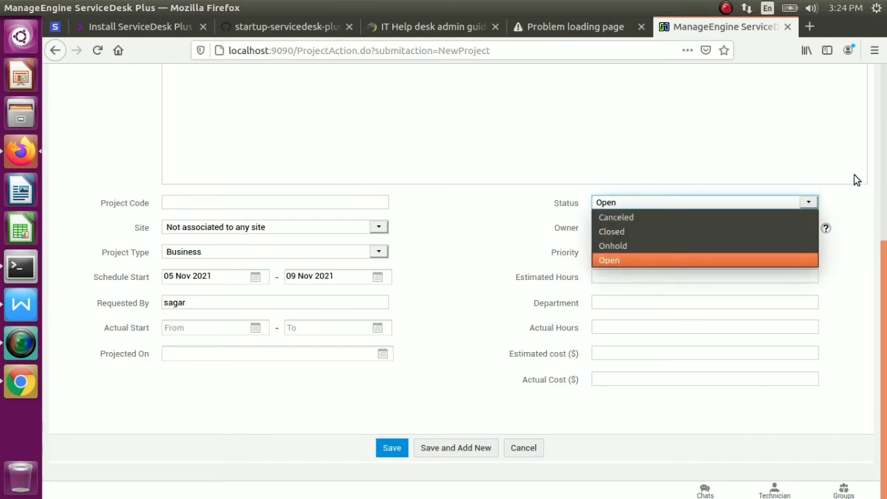
left_click(871, 199)
left_click(807, 226)
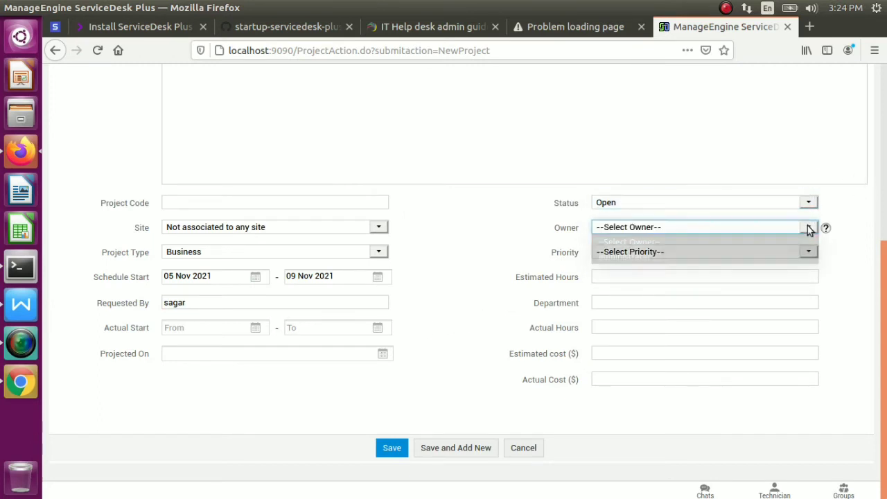
left_click(715, 258)
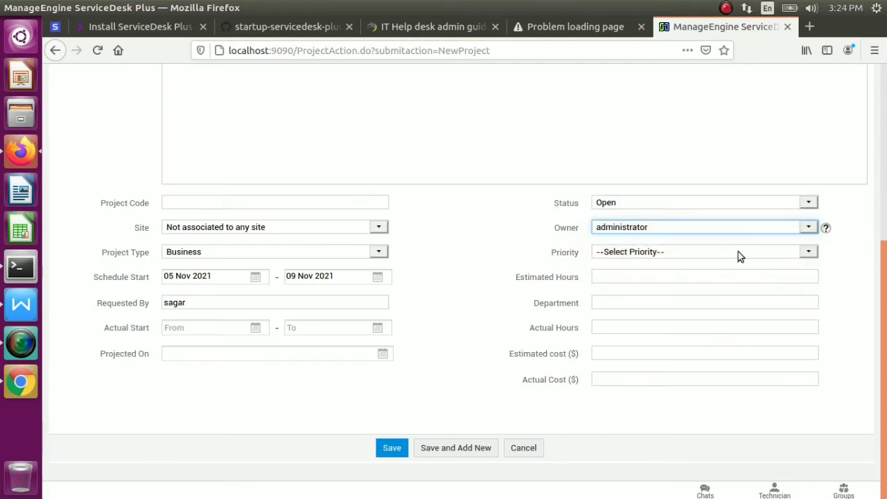
left_click(806, 256)
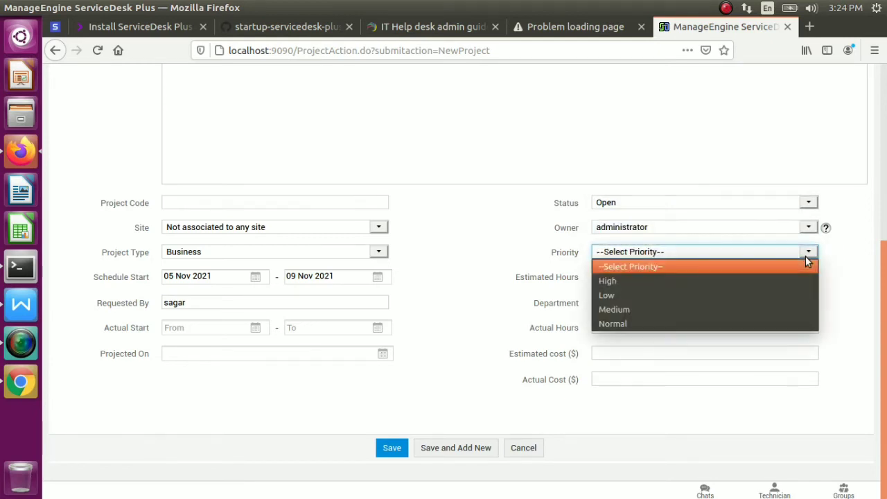
left_click(645, 297)
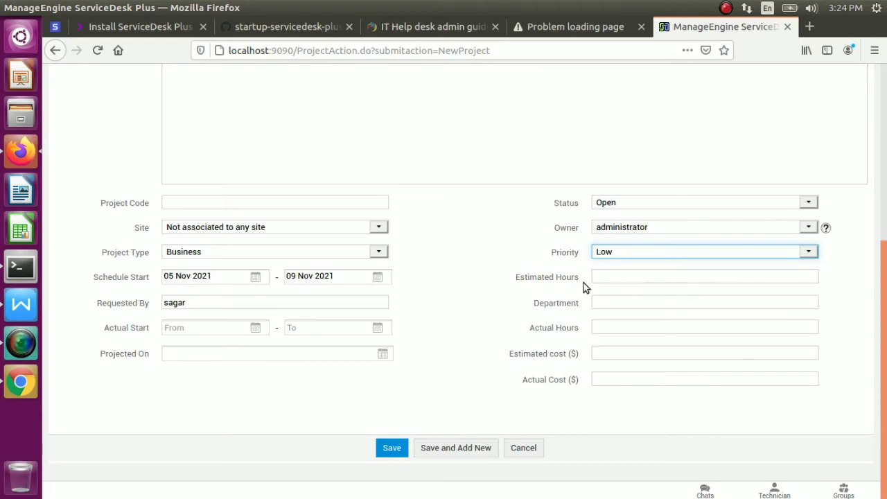
Enter 42 estimated hours, department Developer, and projected date 05 Nov 2021
left_click(608, 277)
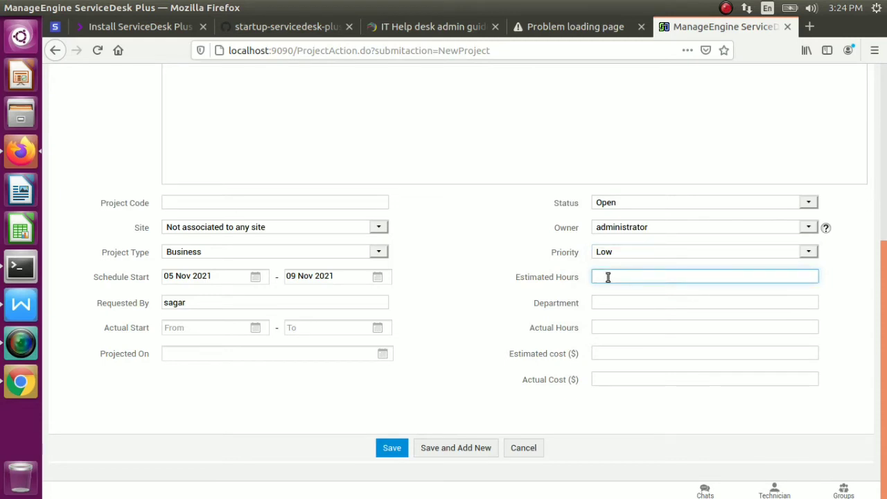
left_click(666, 302)
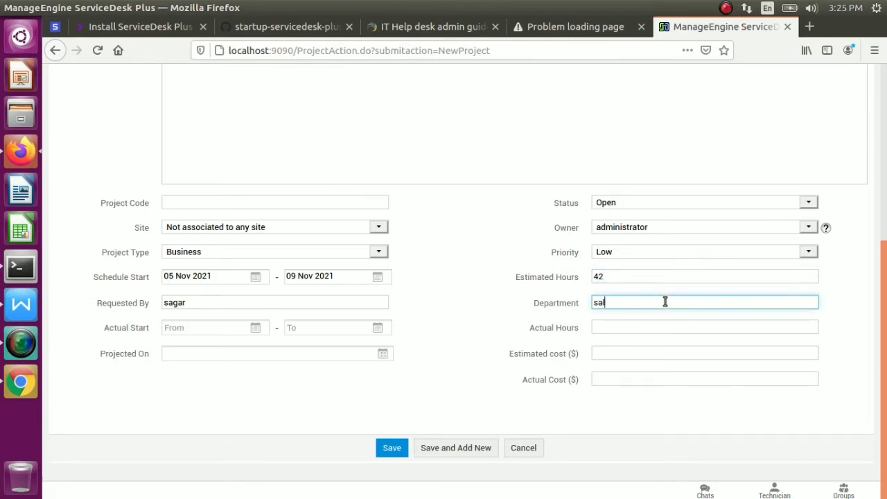
type("sales")
type("Developer")
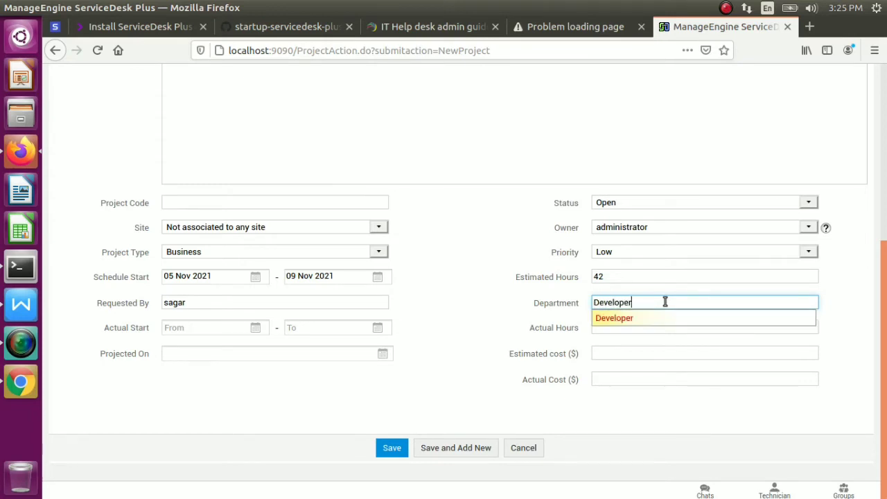
left_click(654, 331)
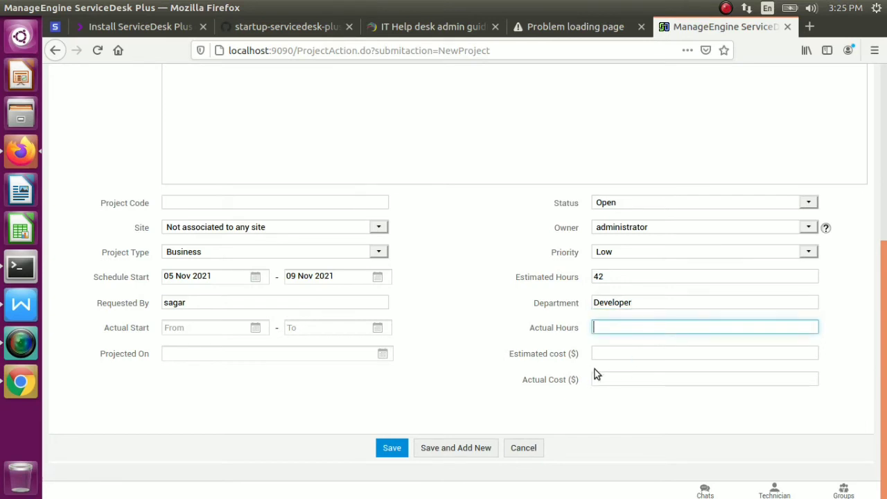
left_click(628, 380)
left_click(624, 357)
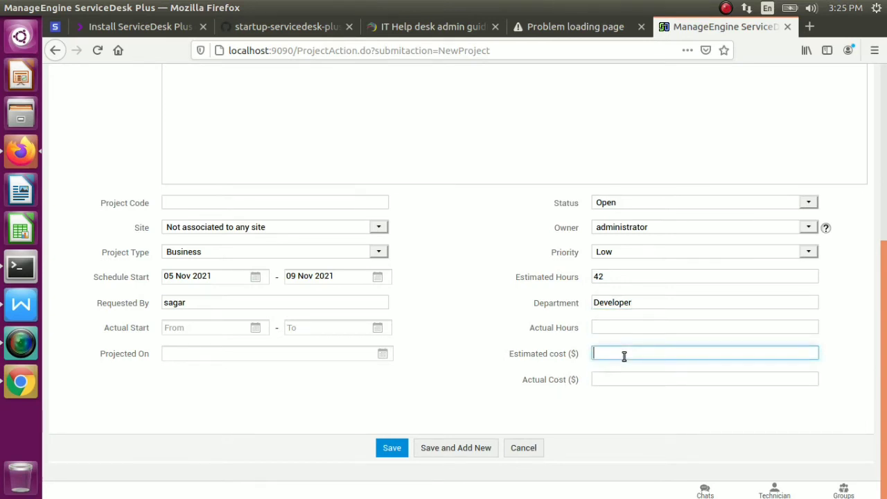
left_click(385, 355)
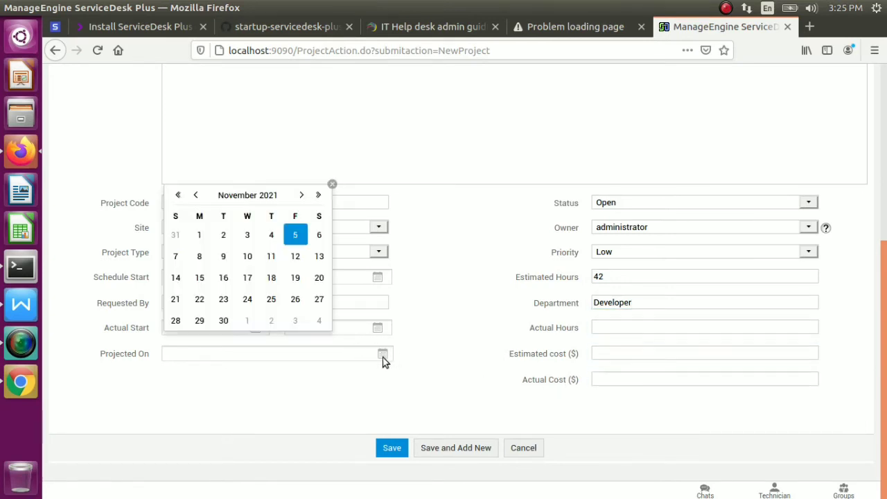
left_click(291, 238)
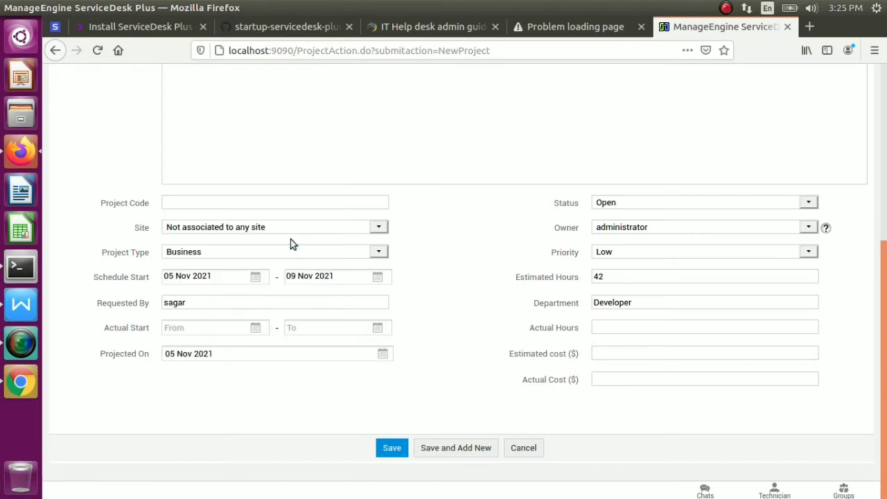
Dismiss the missing-requester alert and save the production project with Save and Add New
left_click(396, 449)
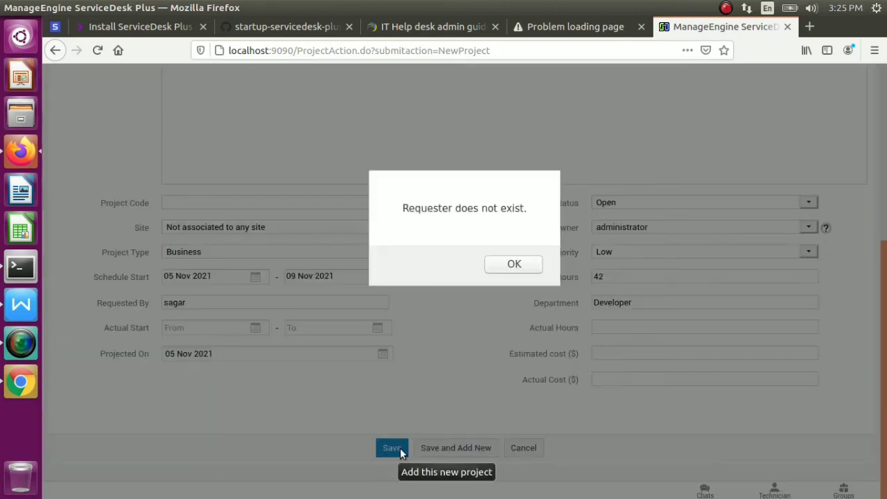
left_click(531, 263)
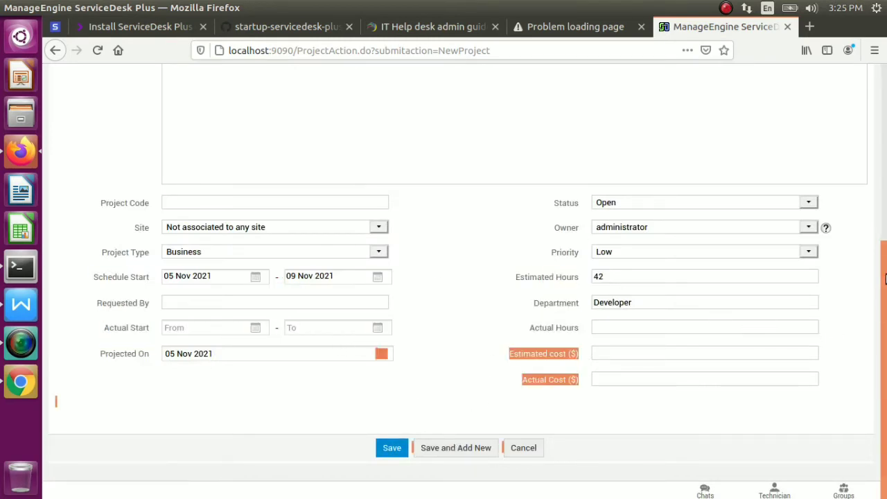
left_click(885, 196)
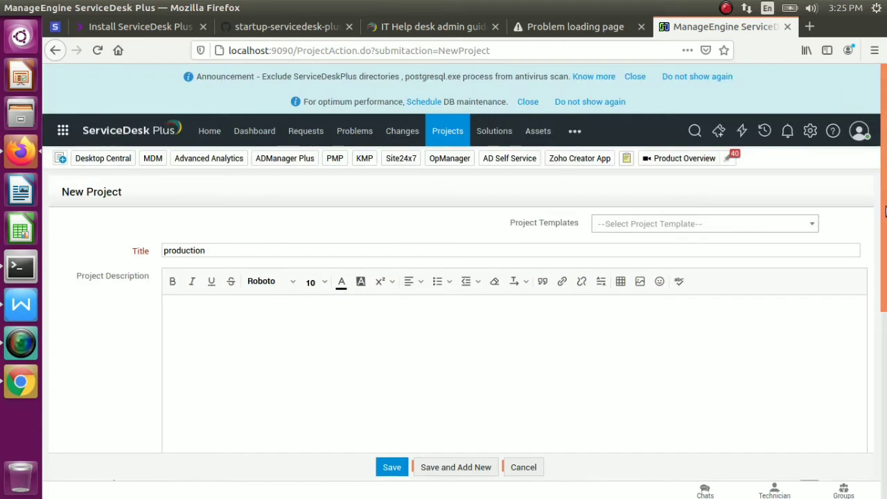
left_click(815, 229)
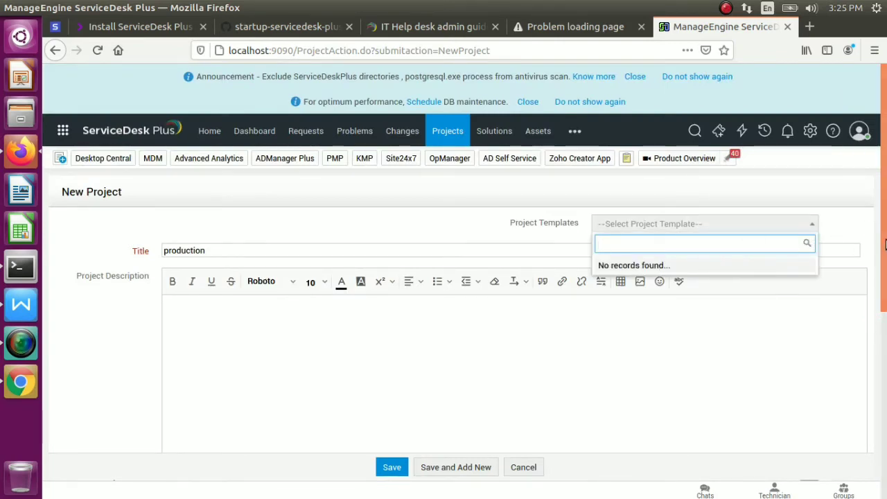
scroll(884, 344, "down", 4)
scroll(884, 345, "down", 3)
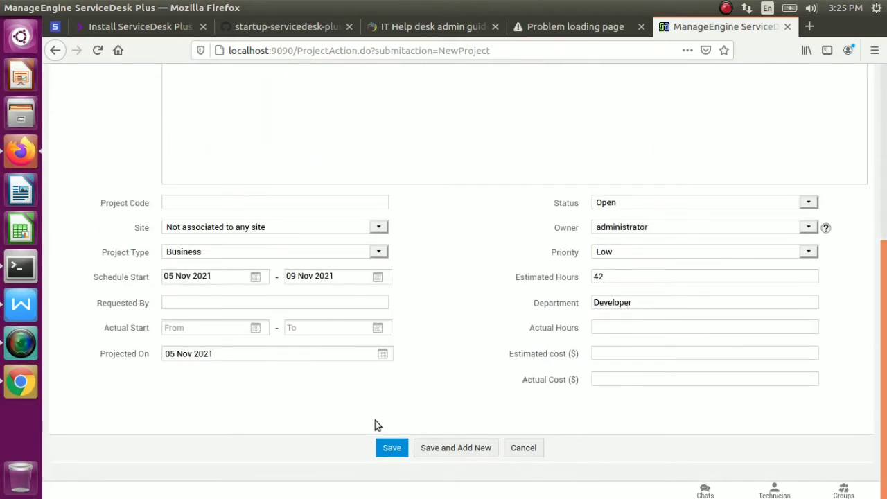
scroll(448, 446, "up", 3)
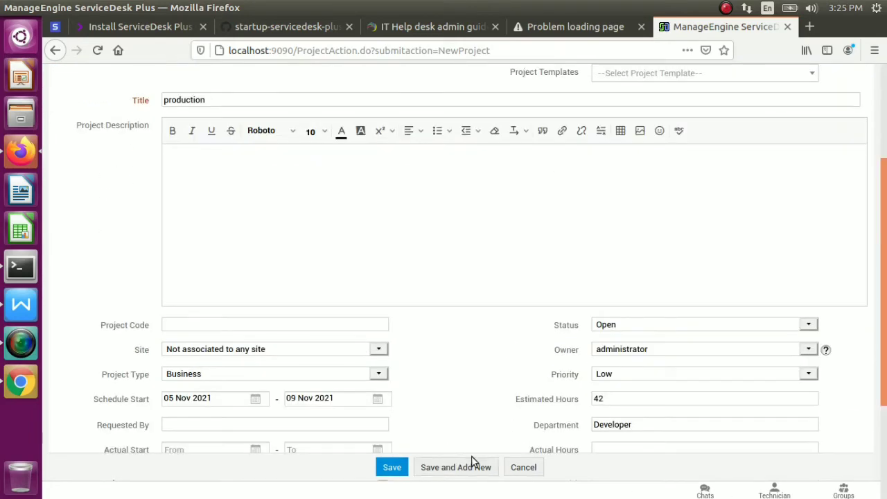
left_click(474, 469)
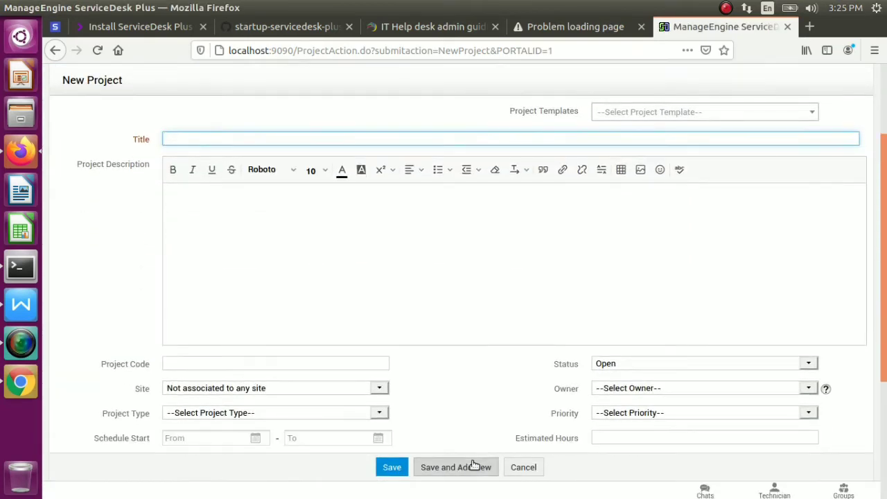
scroll(886, 229, "up", 3)
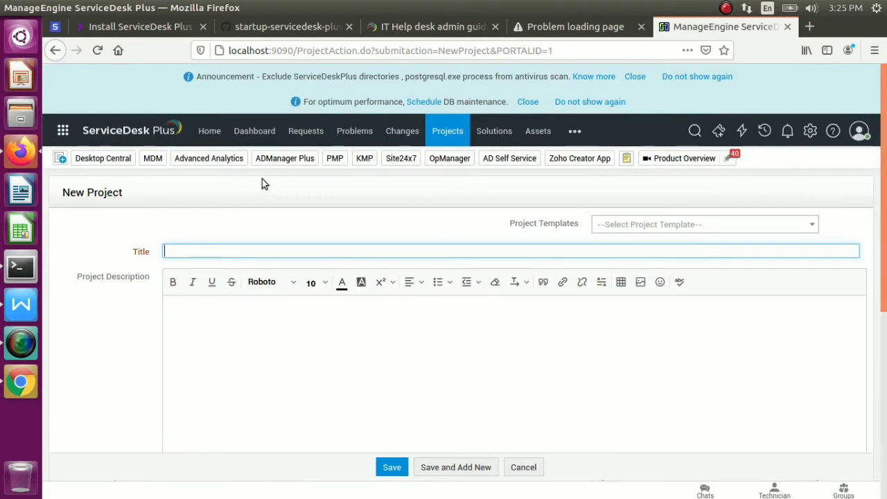
left_click(461, 138)
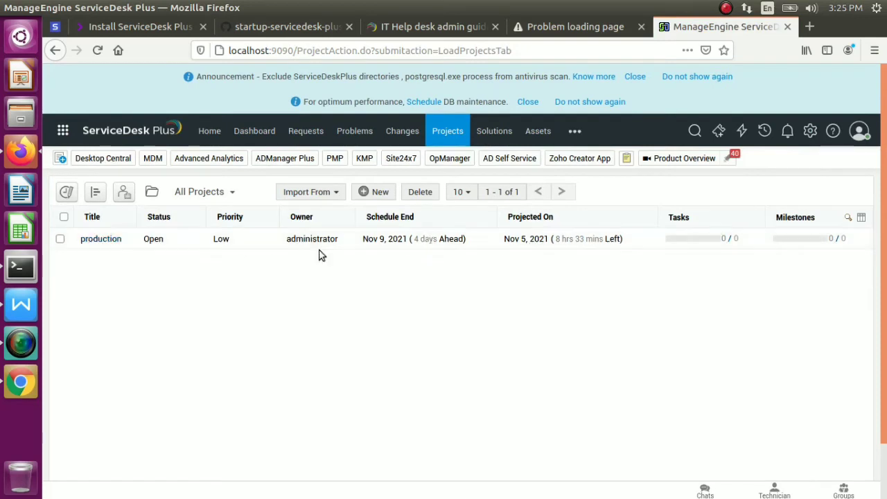
Open the production project's details and show its still-empty Tasks list
left_click(104, 240)
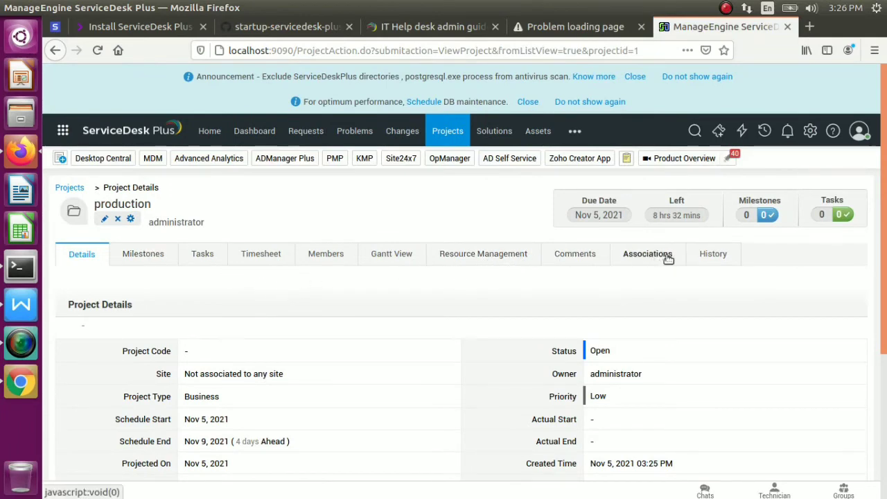
left_click(261, 260)
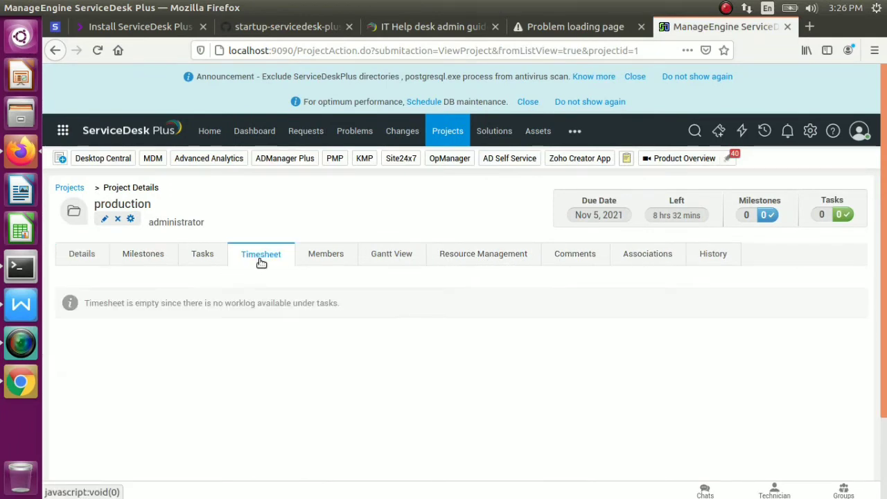
left_click(212, 253)
left_click_drag(212, 253, 187, 347)
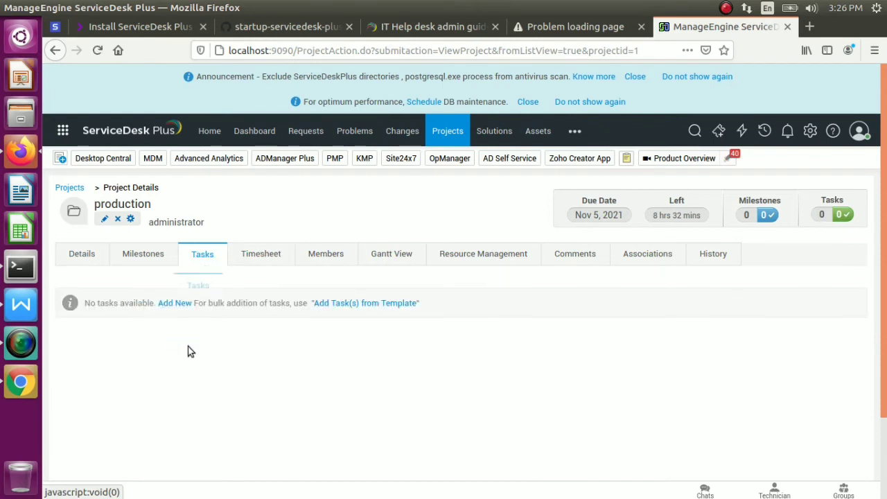
Add the 'Setting up user location' template task to the production project
left_click(340, 303)
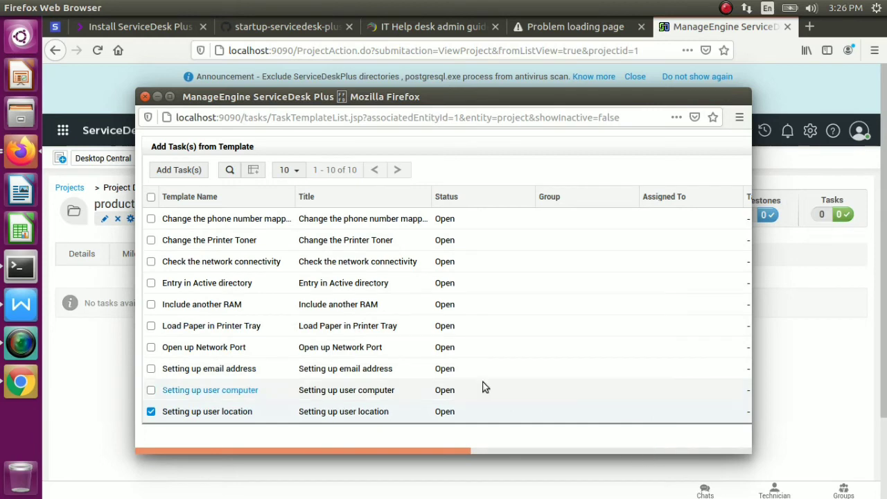
left_click(192, 172)
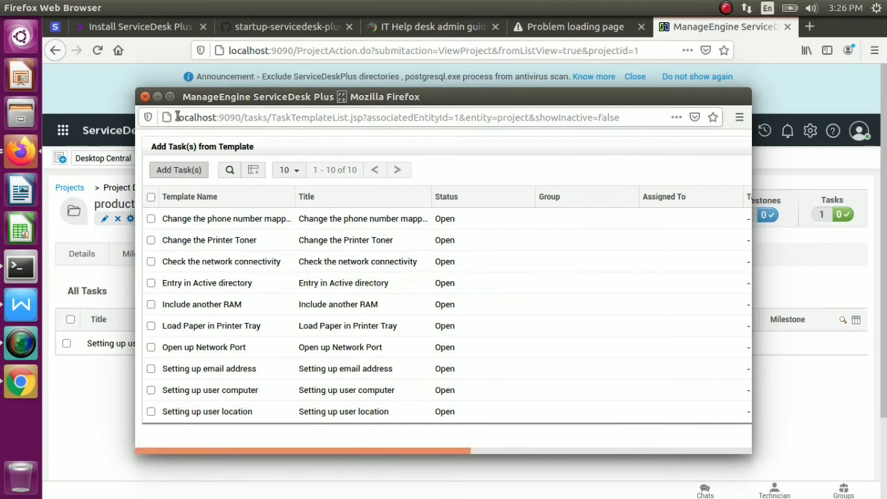
left_click(145, 97)
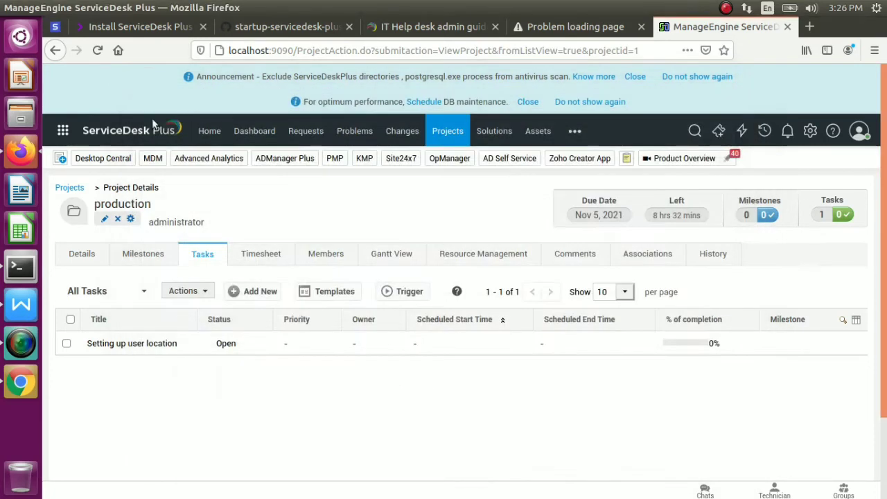
left_click(255, 256)
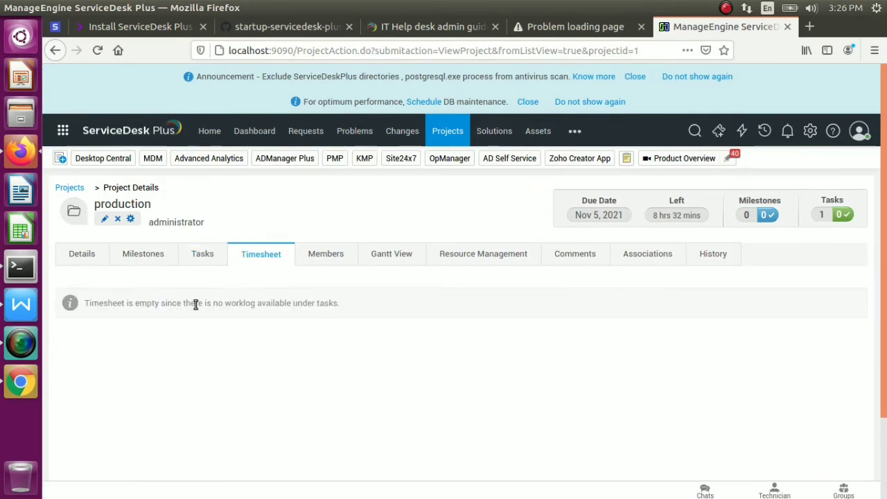
left_click_drag(196, 305, 251, 306)
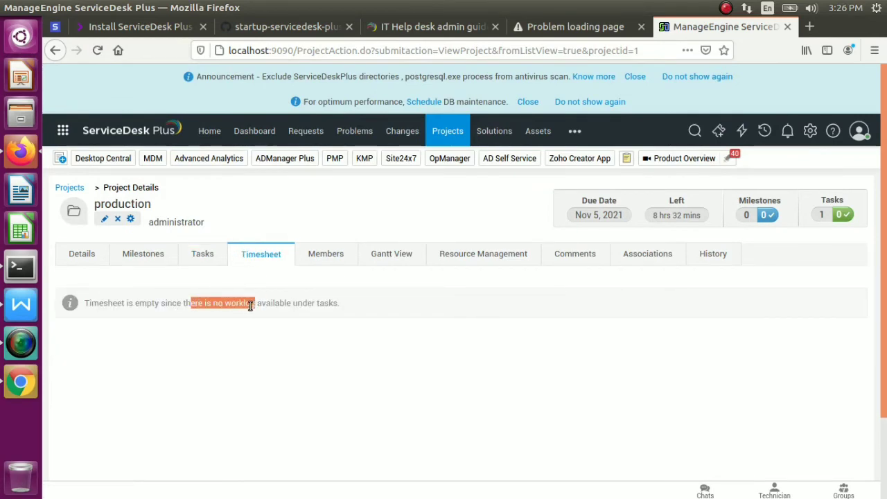
From the Members tab, add the two selected users to production with the Team Leader role
left_click(315, 304)
left_click(337, 258)
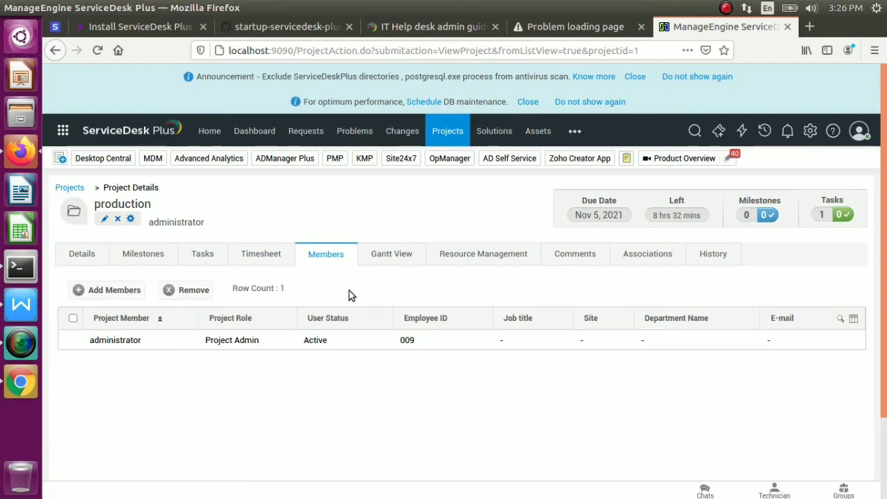
left_click_drag(350, 294, 125, 369)
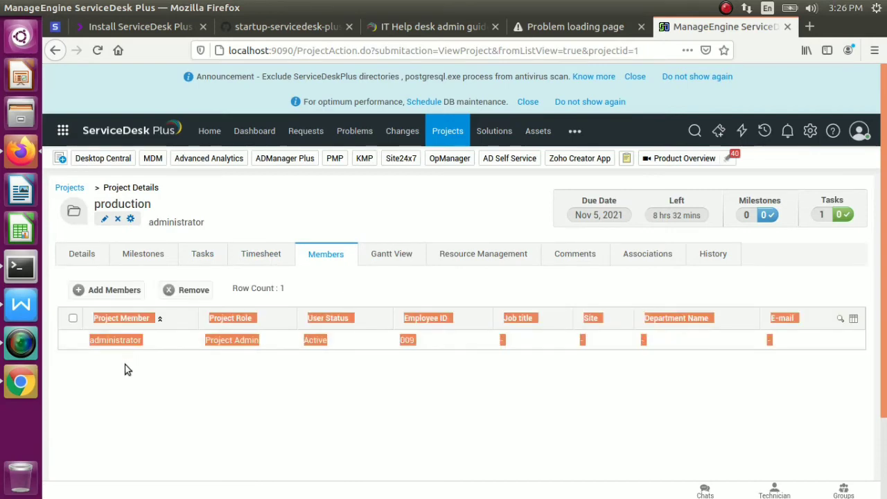
left_click(106, 290)
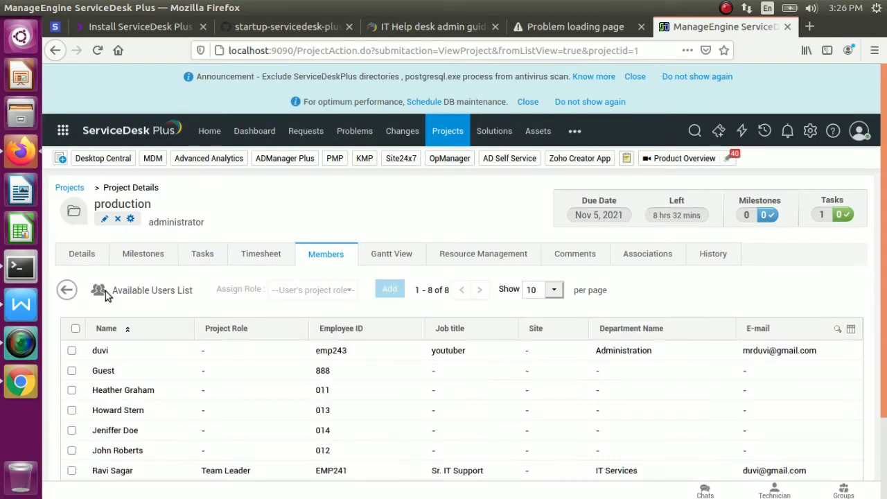
left_click(72, 352)
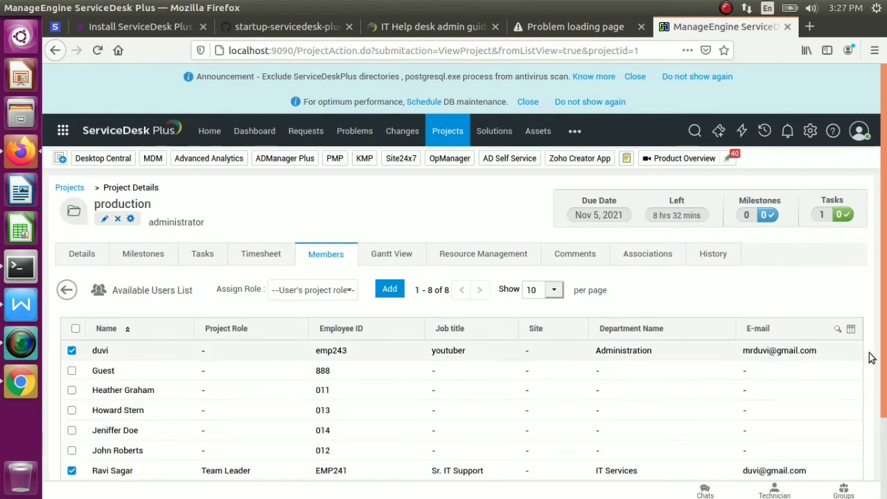
left_click_drag(871, 357, 885, 395)
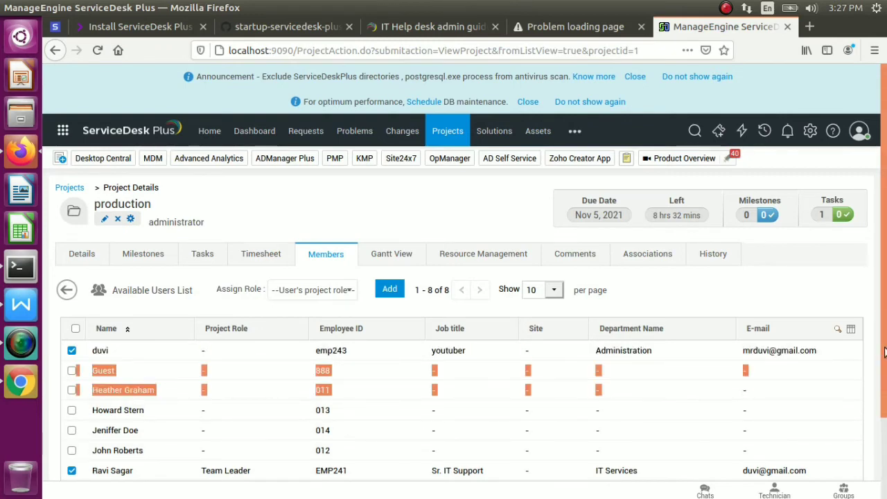
scroll(884, 352, "down", 2)
scroll(490, 350, "up", 2)
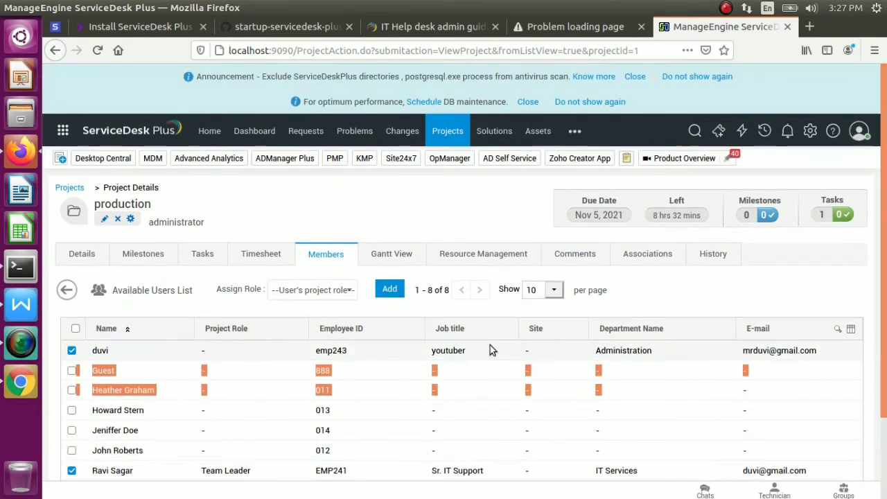
left_click(350, 291)
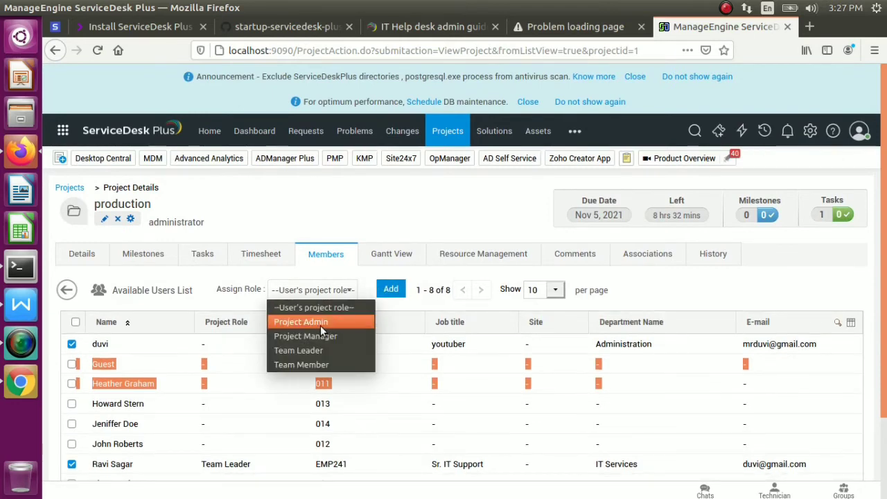
left_click(319, 349)
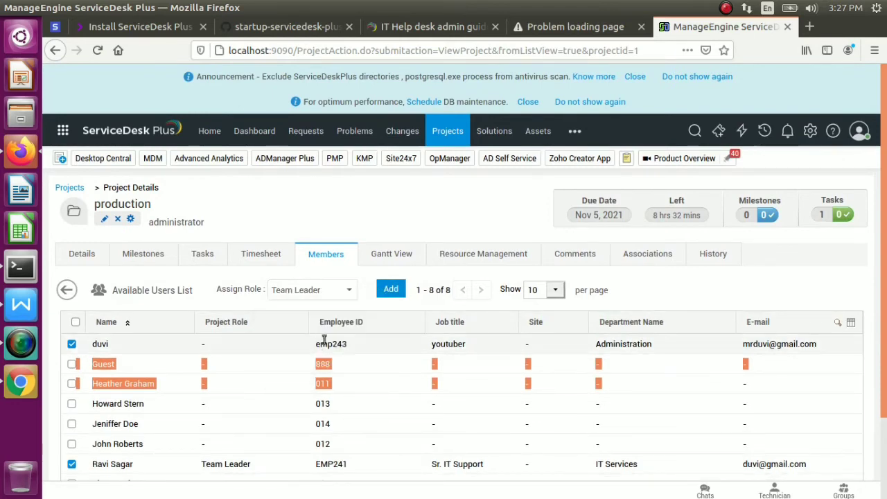
left_click(392, 289)
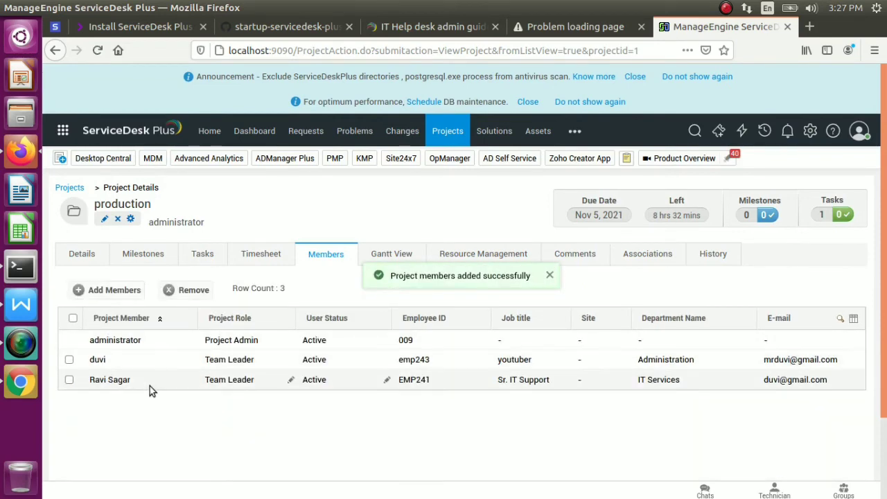
Bring the requester's Chrome helpdesk window forward and go to its Home page
left_click(141, 8)
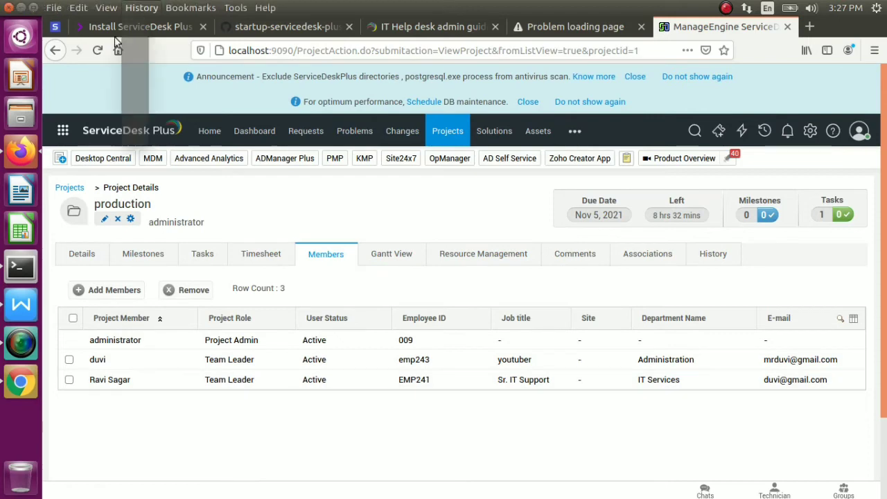
left_click(21, 380)
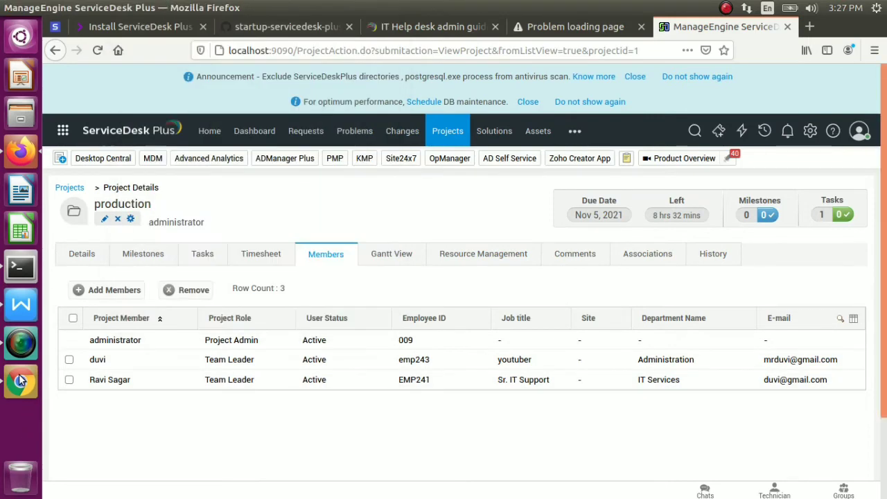
left_click(21, 380)
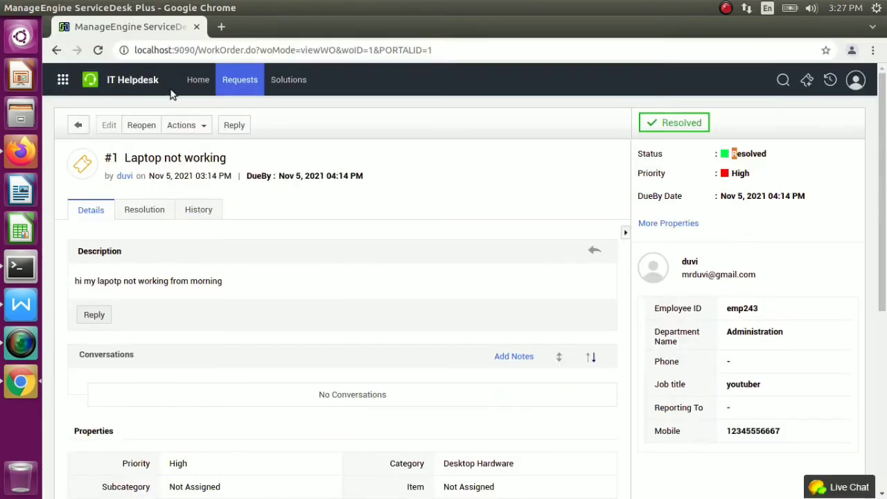
left_click(198, 80)
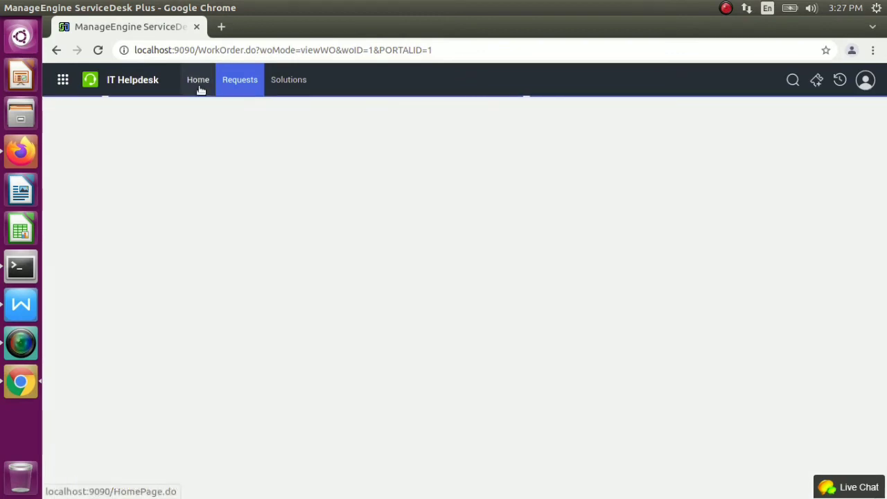
left_click_drag(198, 82, 208, 145)
Go from Requests to the Projects tab, where the All Projects list shows production
left_click_drag(176, 265, 295, 444)
left_click(355, 434)
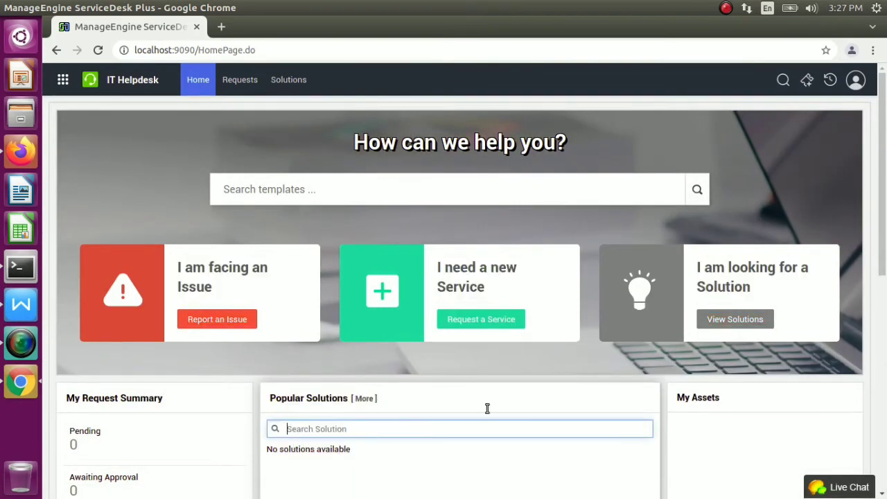
scroll(885, 263, "down", 2)
left_click_drag(885, 263, 884, 219)
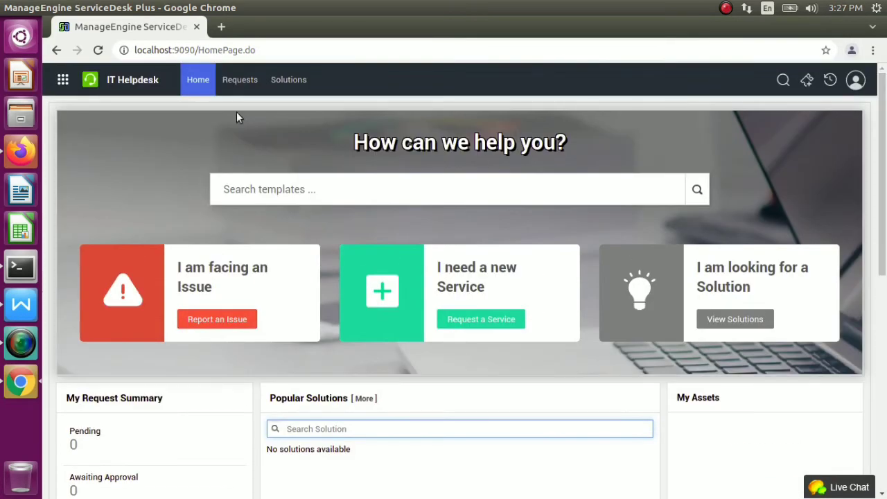
left_click(249, 83)
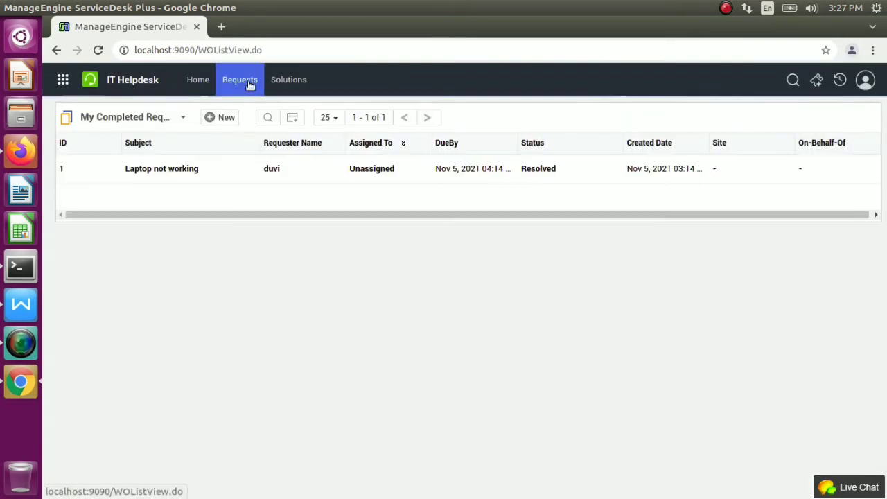
left_click(287, 81)
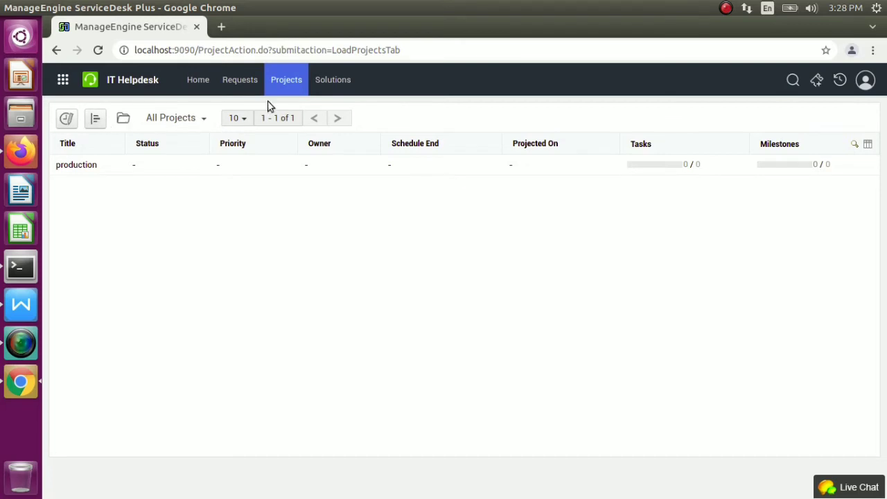
Reload the projects list, open production's details, and view its Tasks and Gantt chart
left_click(285, 82)
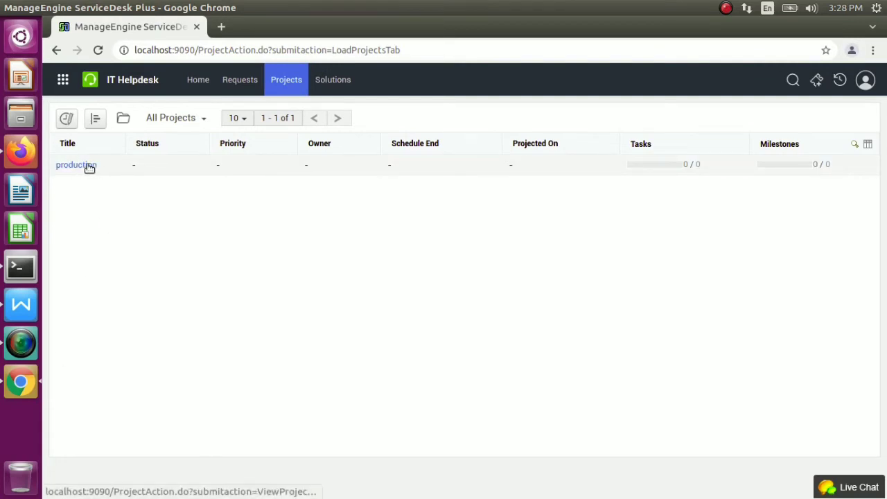
left_click(88, 166)
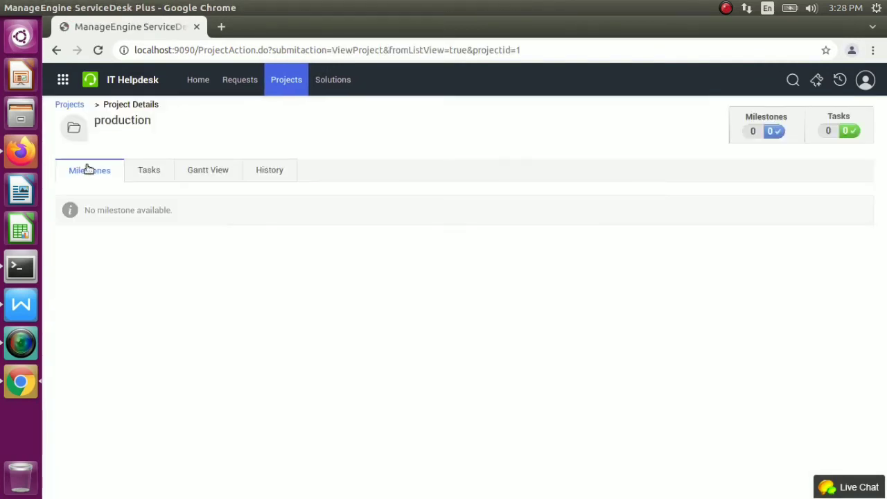
left_click(150, 179)
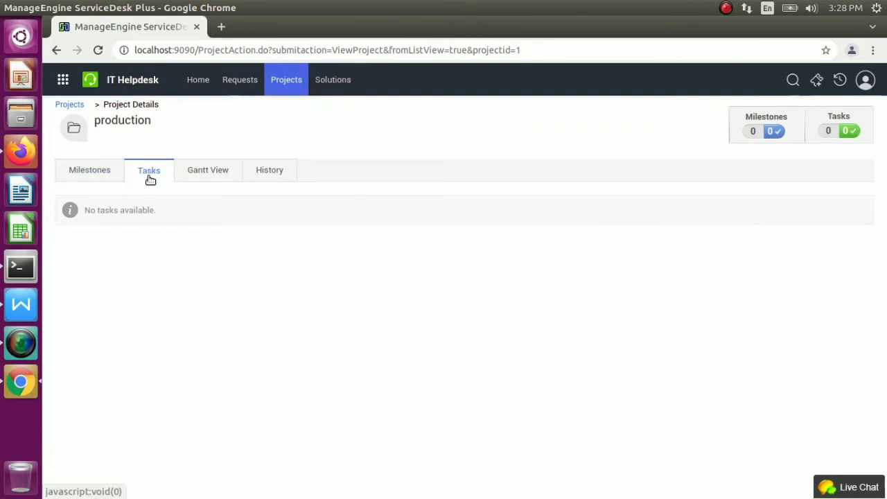
left_click(199, 179)
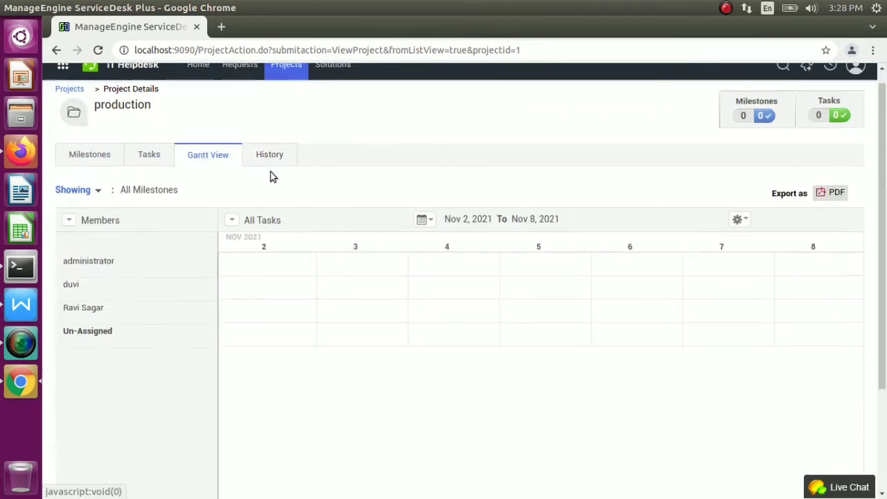
scroll(271, 176, "down", 3)
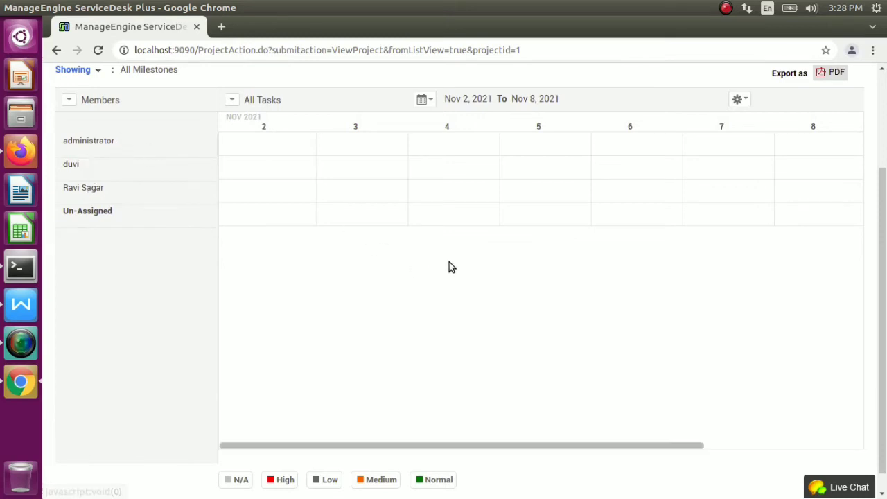
left_click_drag(885, 219, 886, 121)
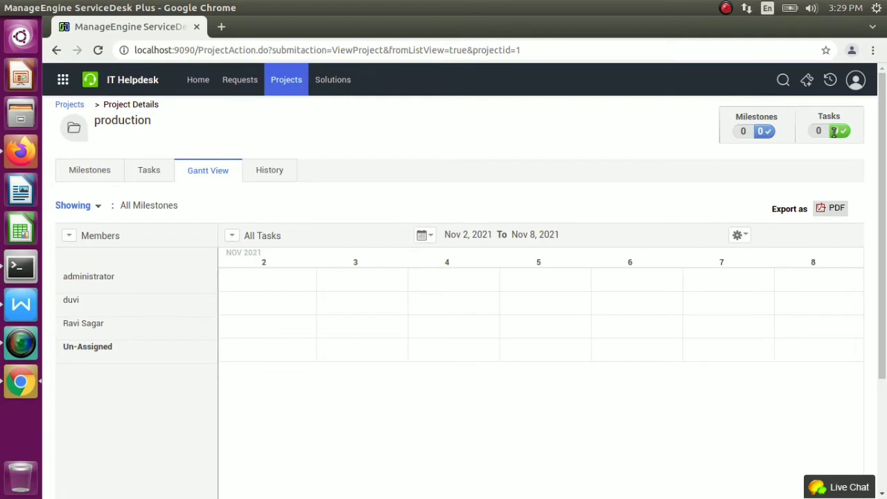
Check production's Milestones and Tasks views, which both show nothing yet
left_click(80, 174)
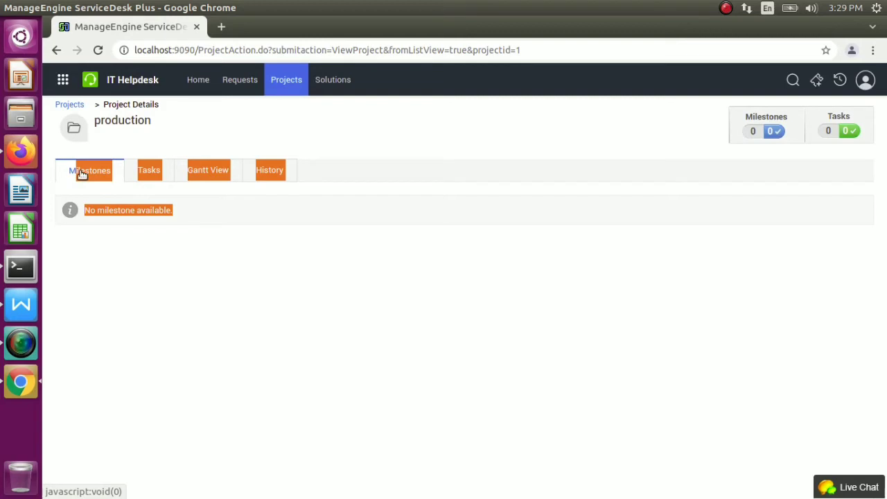
left_click(148, 173)
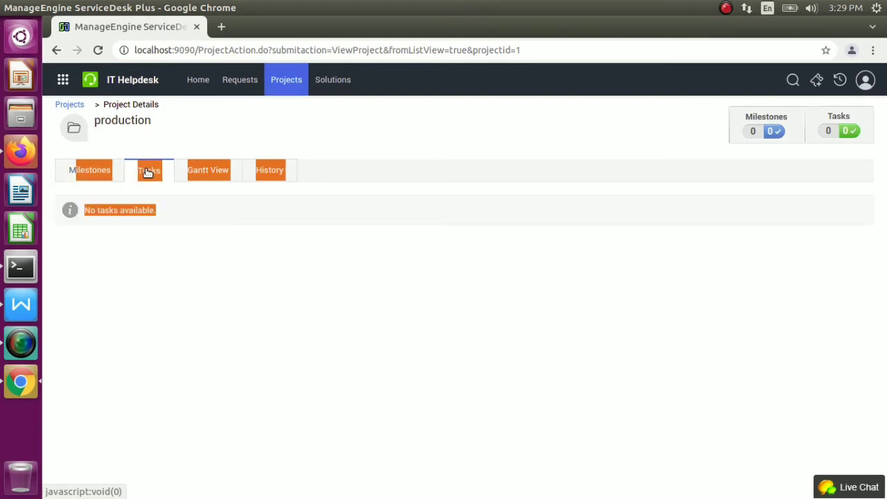
left_click(124, 212)
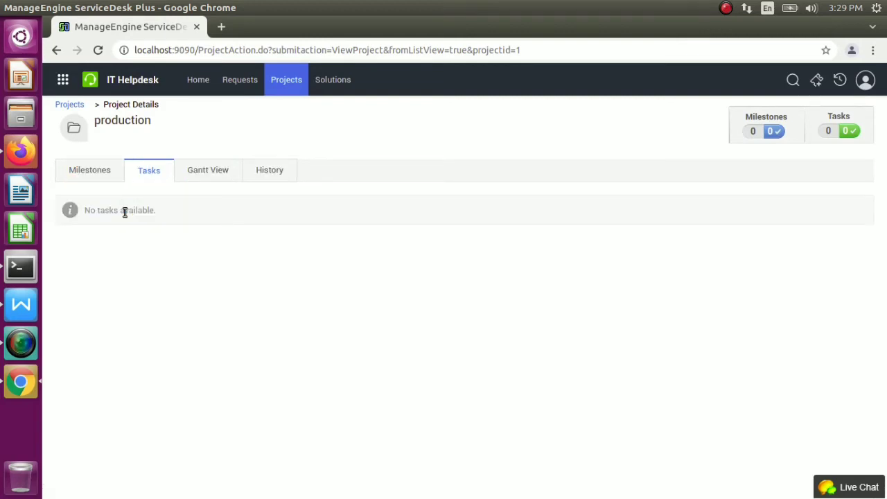
right_click(17, 147)
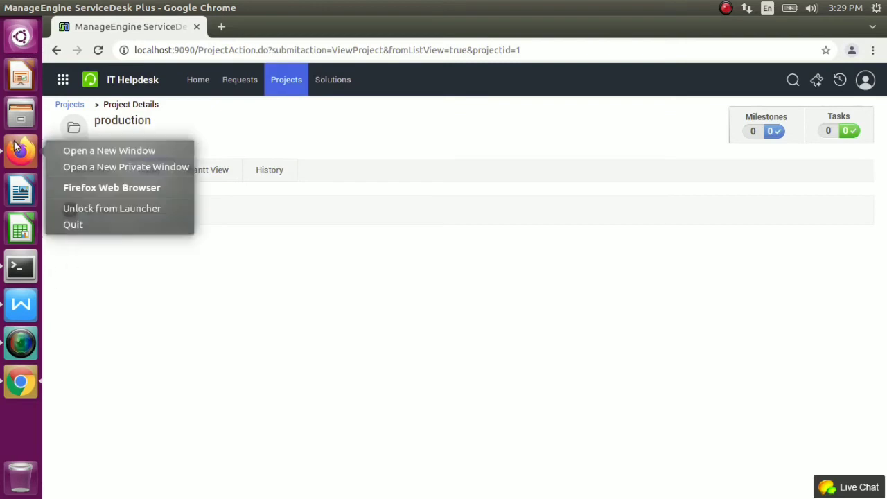
In Firefox, set the Setting up user location task's priority to Low
left_click(19, 152)
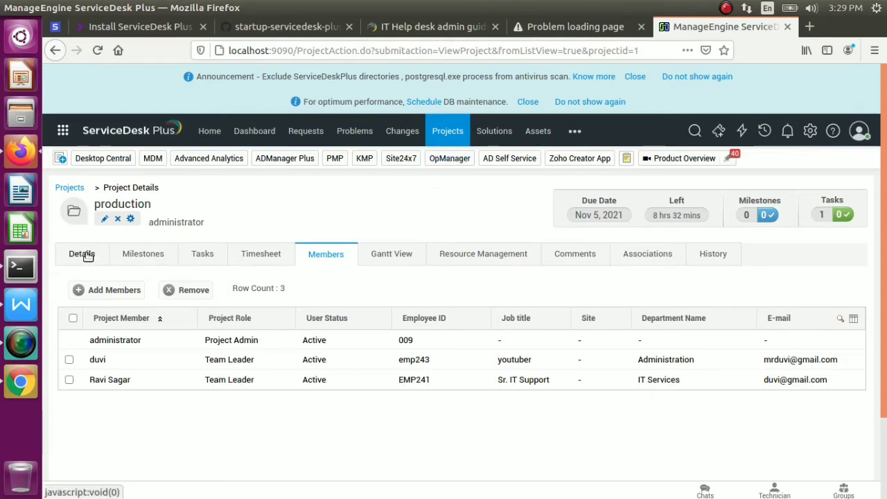
left_click(211, 259)
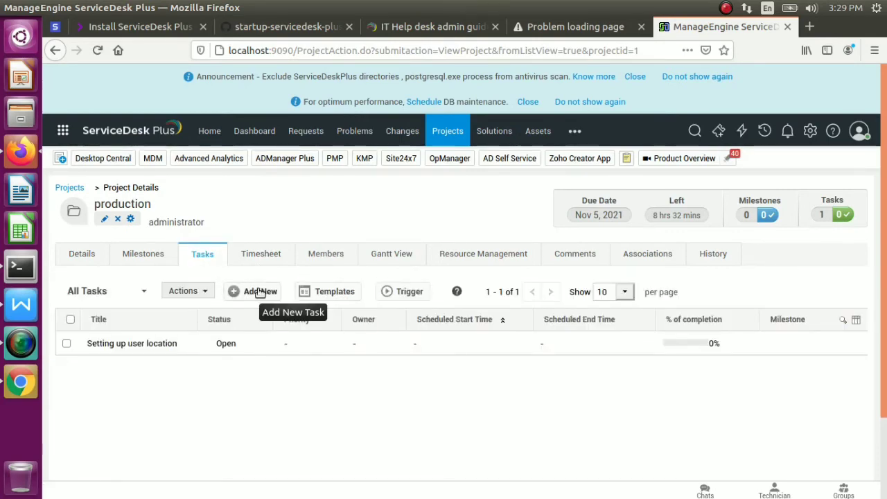
mouse_move(372, 340)
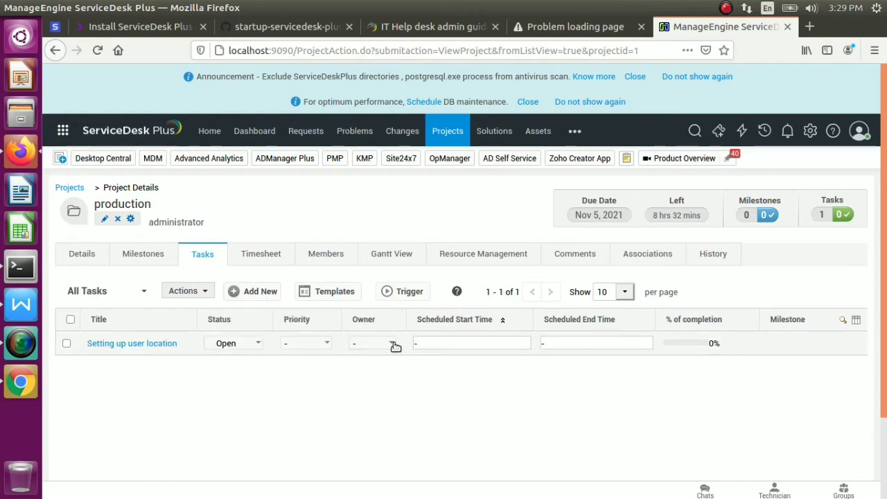
left_click(326, 344)
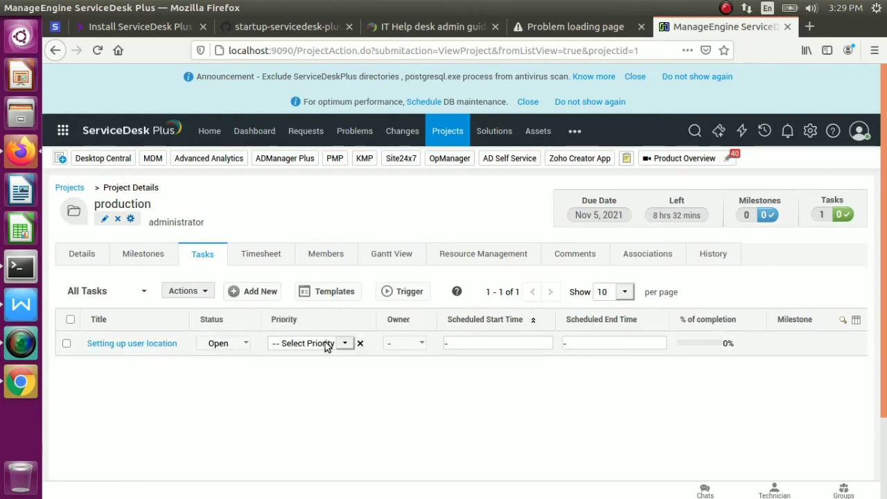
left_click(343, 344)
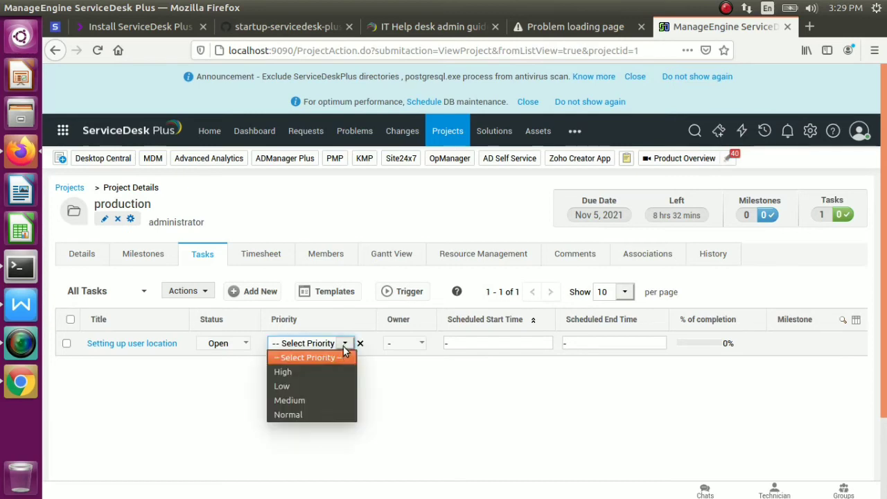
left_click(307, 386)
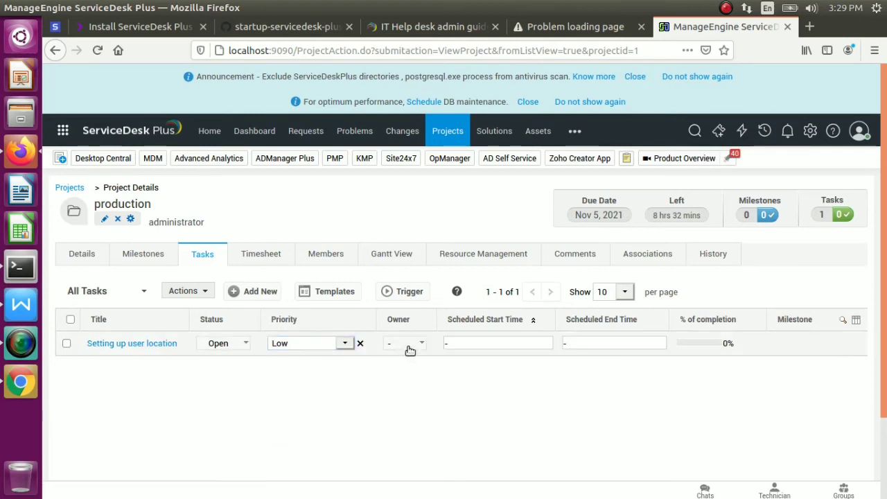
Assign duvi as the owner of the Setting up user location task
left_click(404, 345)
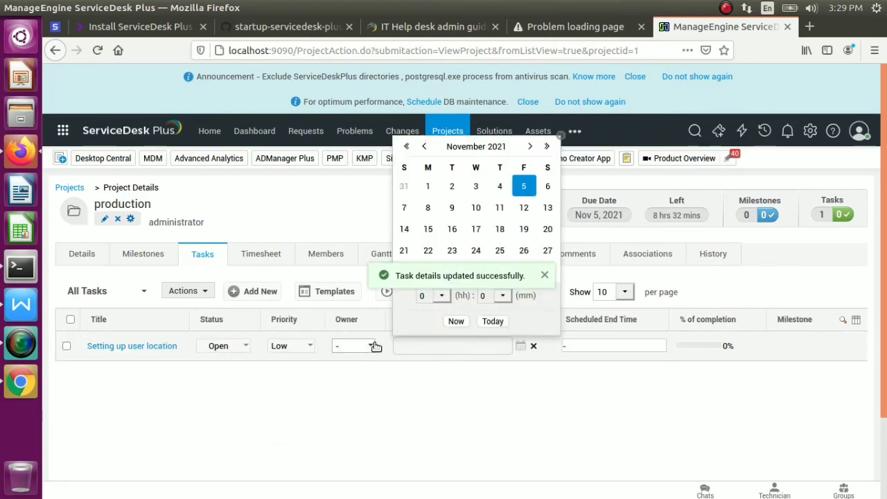
left_click(375, 346)
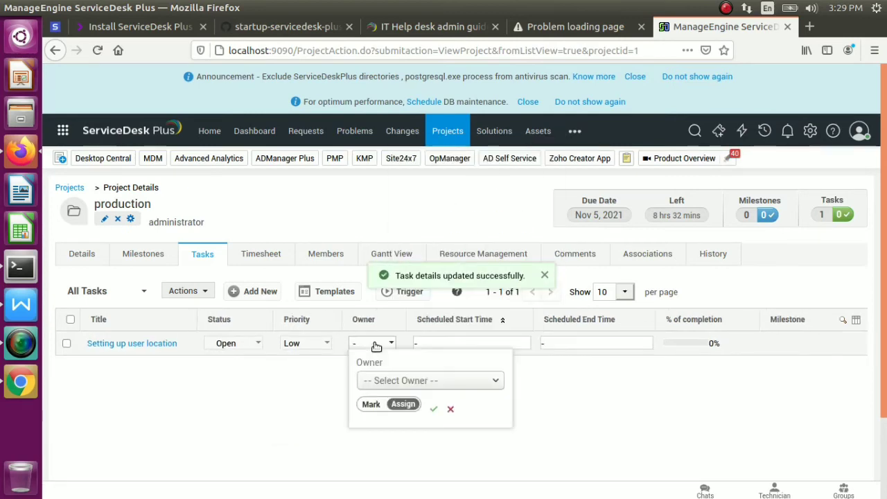
left_click(426, 382)
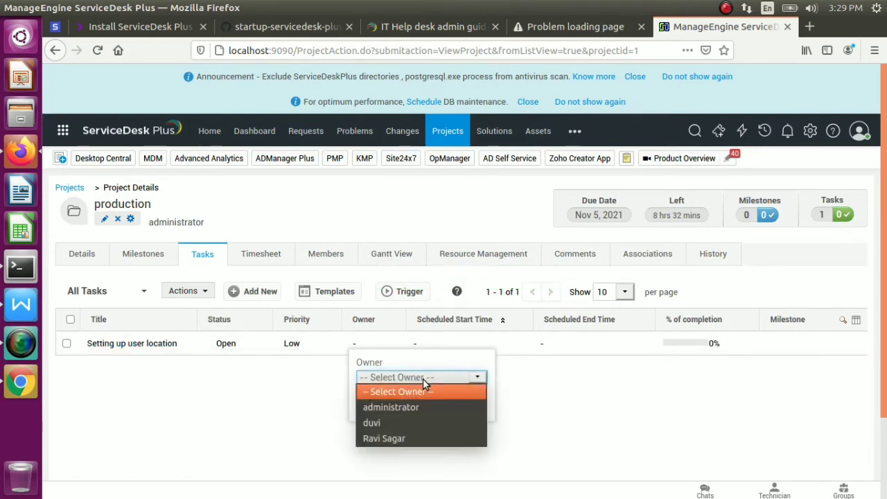
left_click(388, 422)
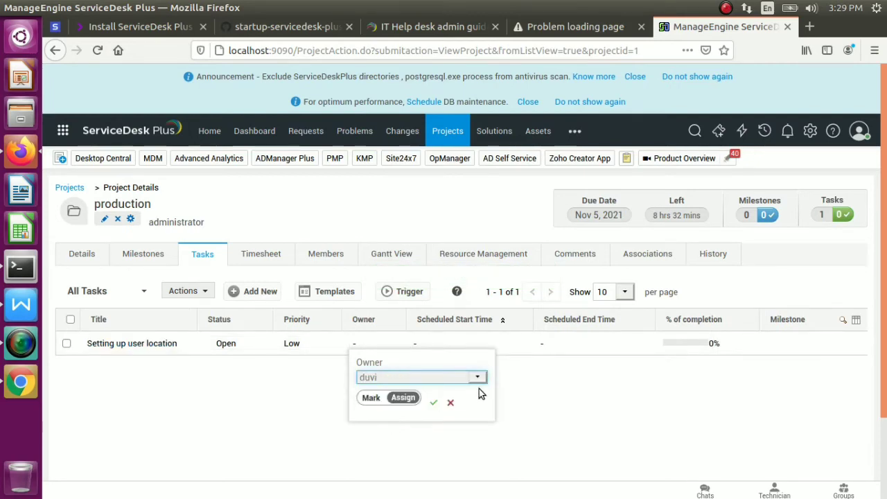
left_click(433, 404)
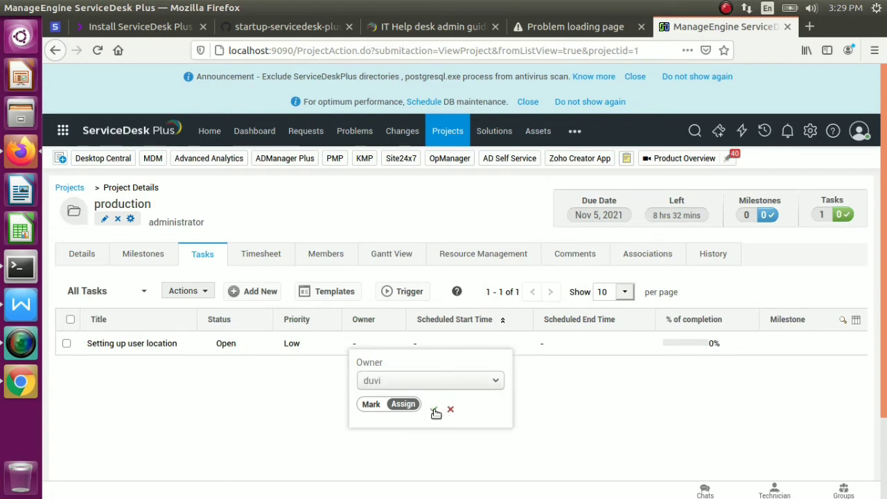
left_click(436, 411)
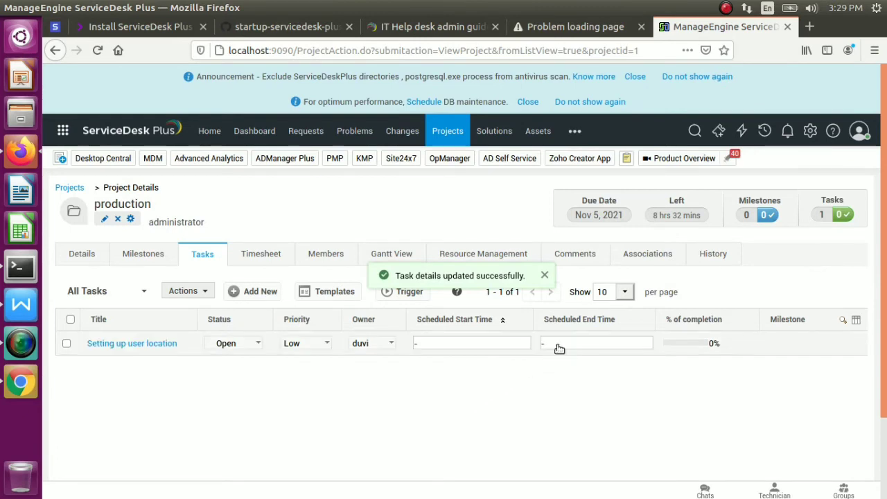
left_click(499, 346)
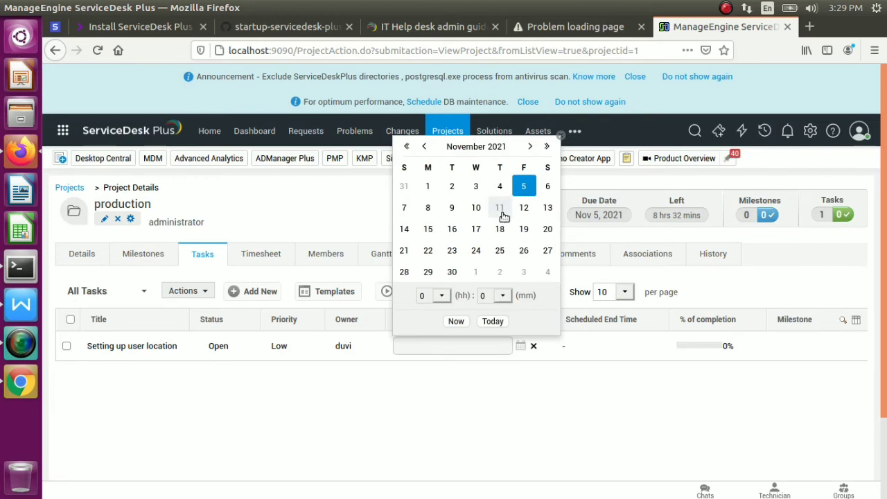
Schedule the task to start on November 11 and end on November 12, 2021
left_click(503, 217)
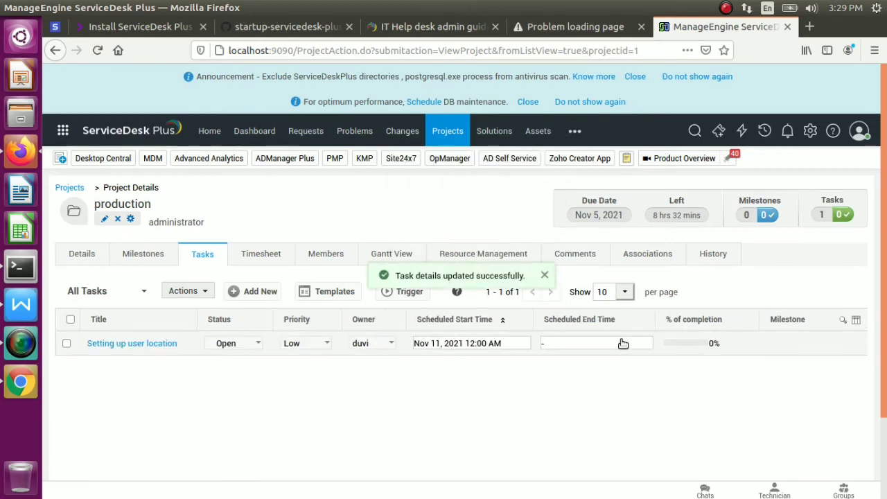
left_click(624, 343)
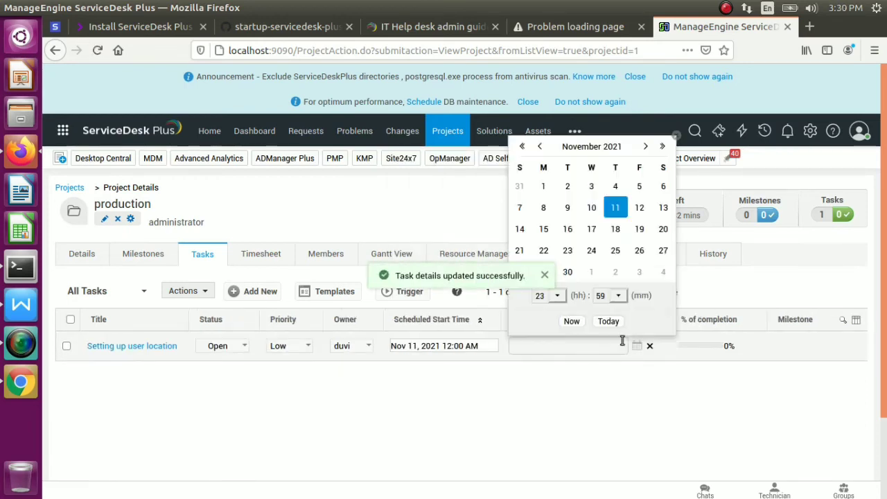
left_click(644, 208)
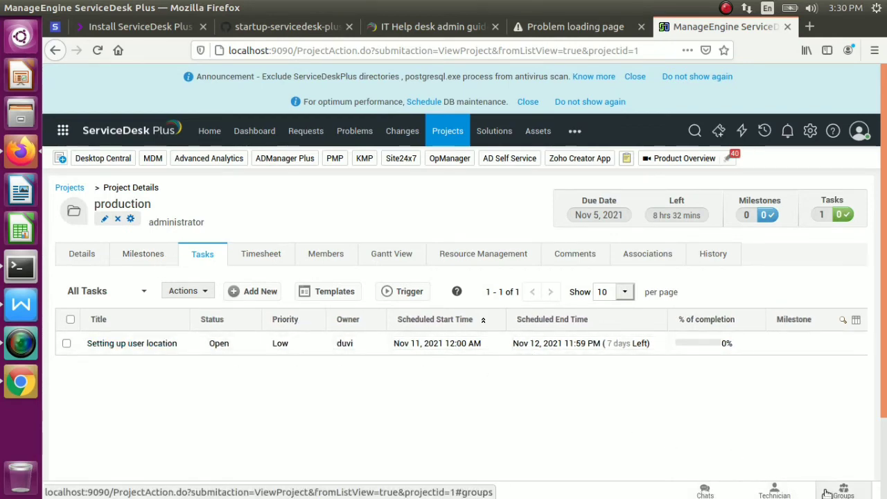
Open and close the chat panel, then view the project's timesheet, which has no worklogs
left_click(706, 492)
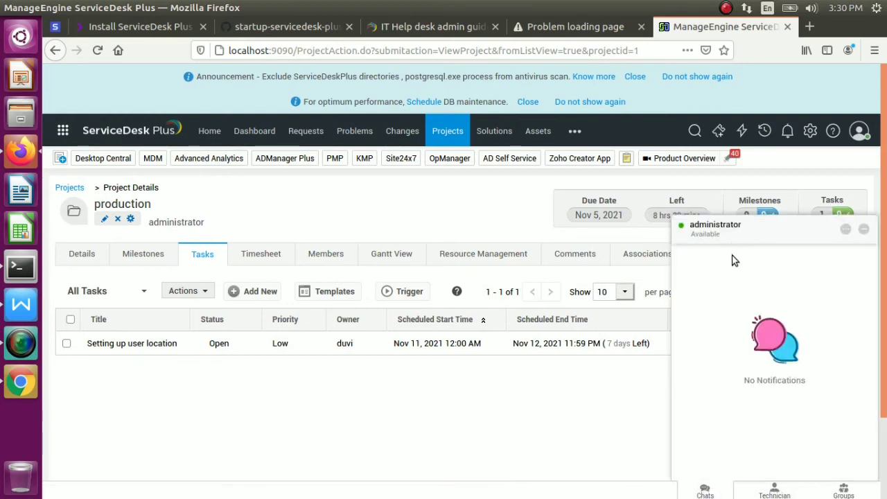
left_click(863, 231)
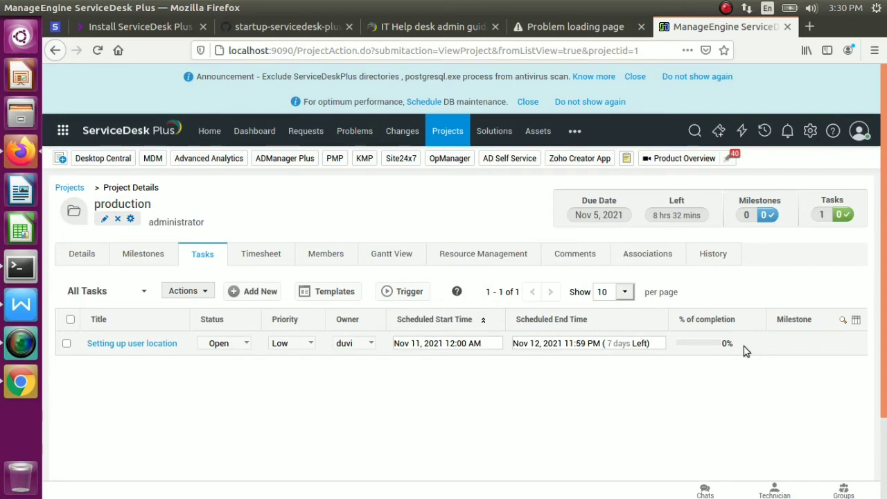
left_click(260, 256)
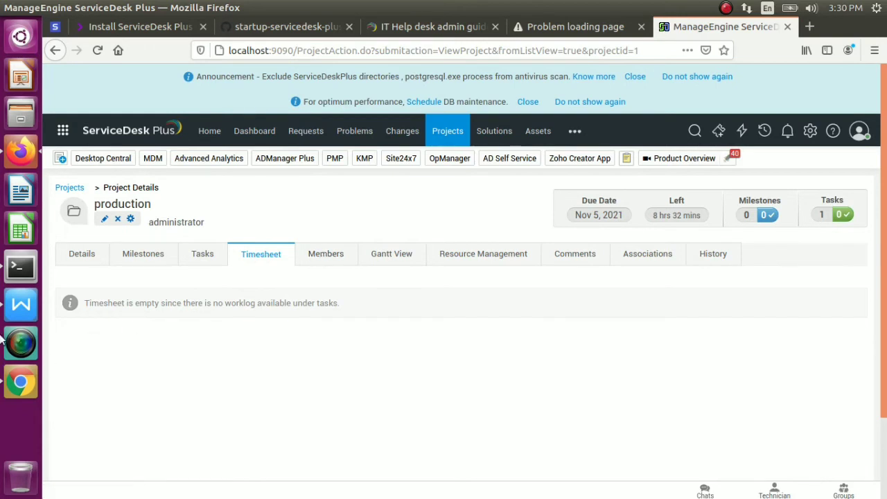
In Chrome, reload production's tasks and set Setting up user location to 100% complete
left_click(19, 382)
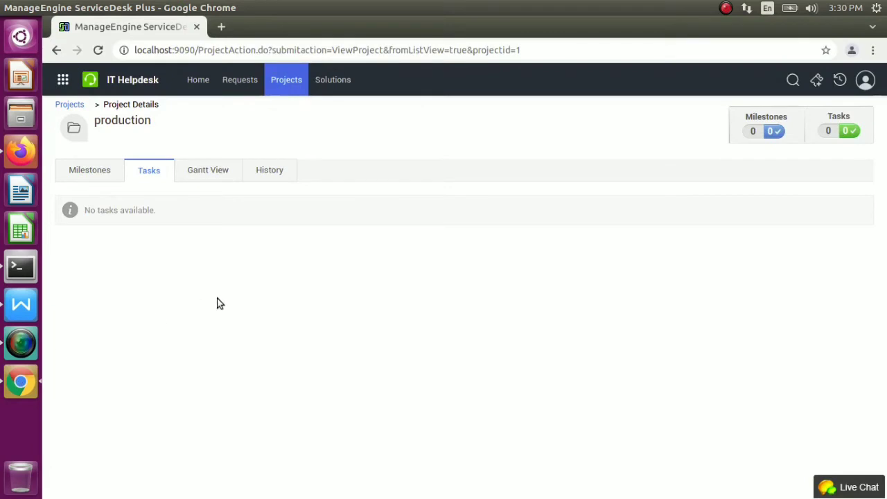
left_click(148, 173)
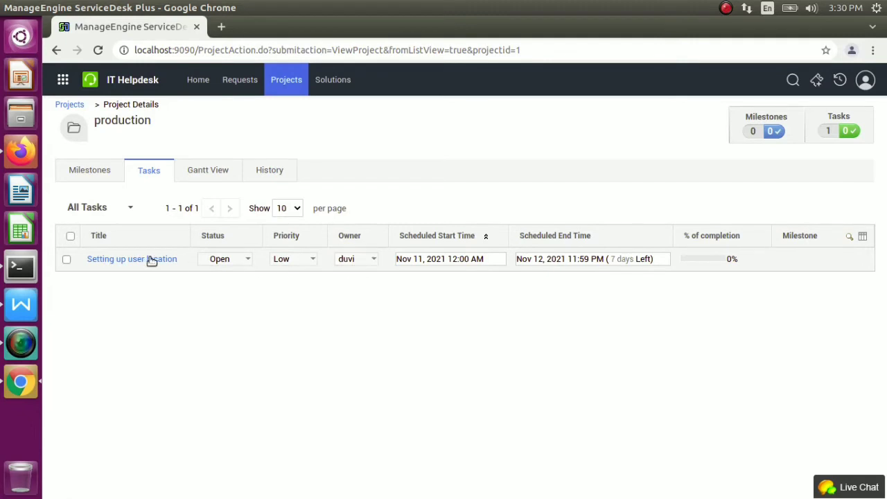
left_click(146, 260)
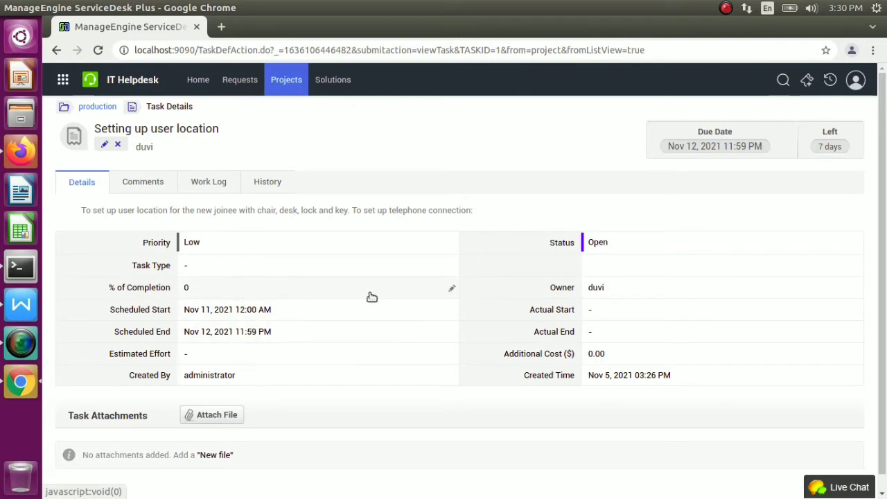
left_click(449, 289)
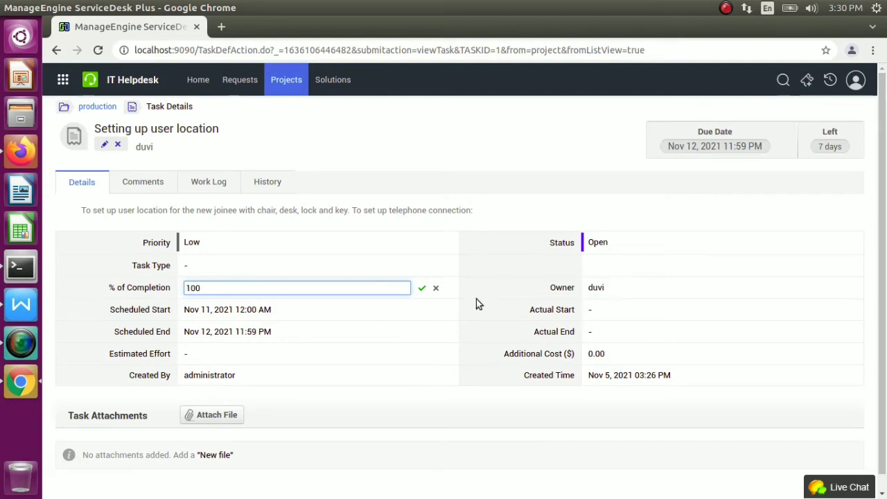
left_click(423, 289)
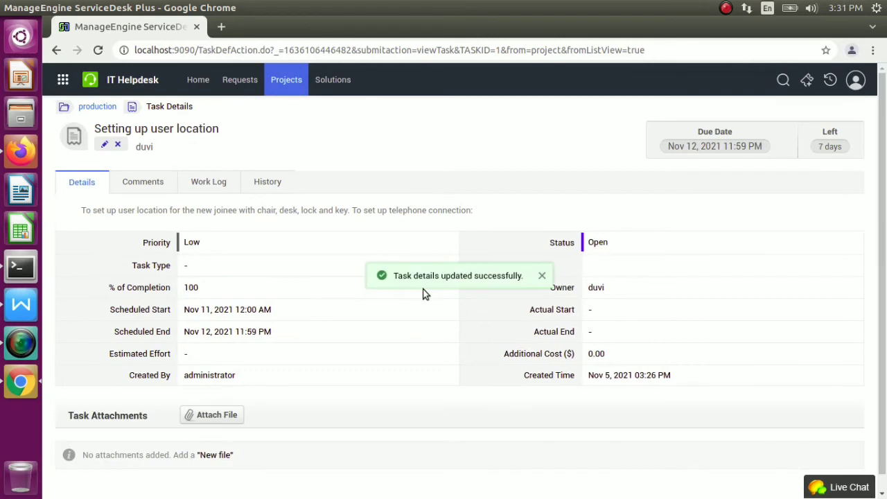
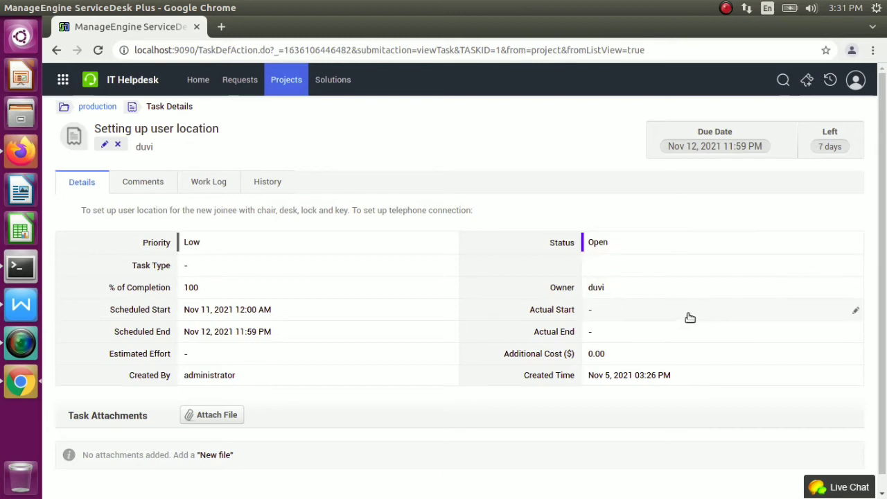
Change the 'Setting up user location' task's status to Closed
left_click(856, 247)
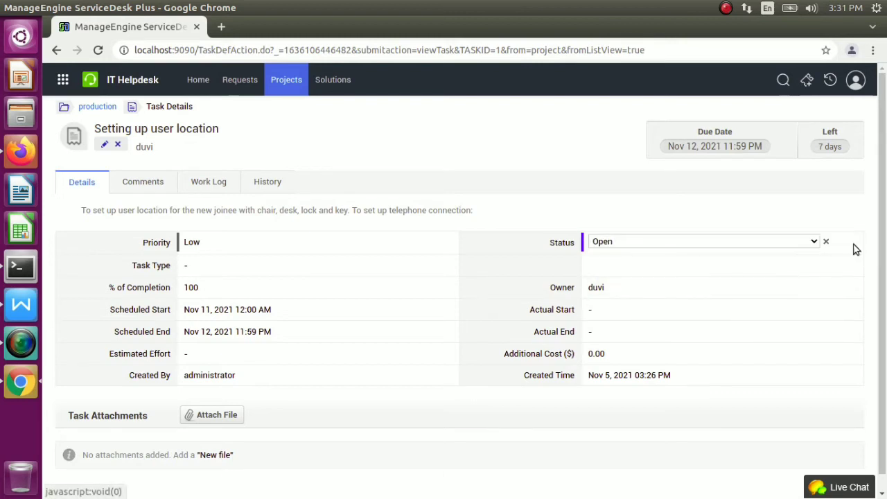
left_click(815, 243)
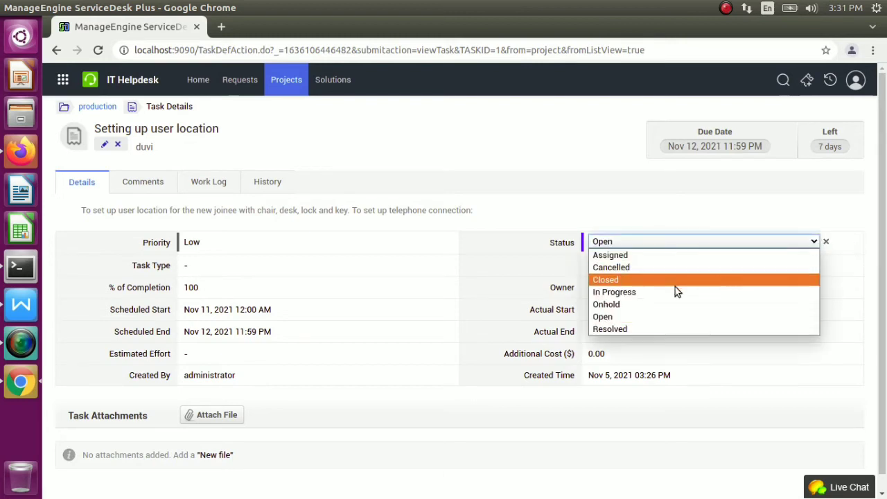
left_click(624, 280)
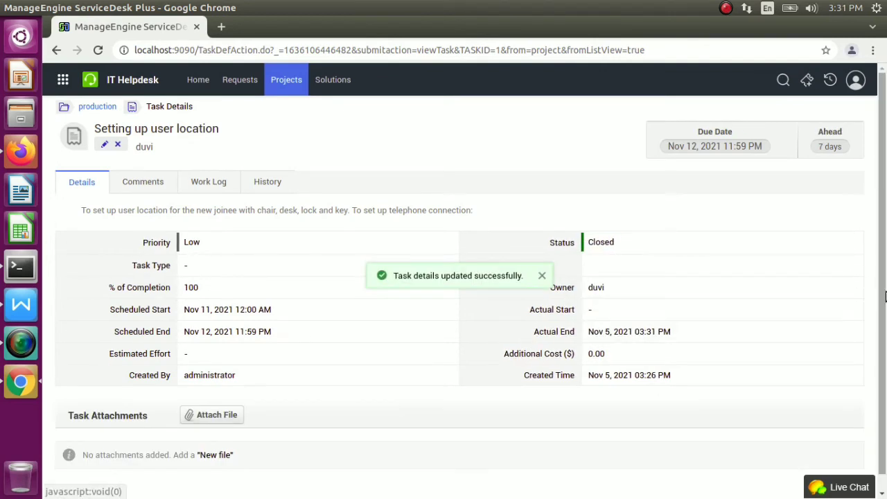
scroll(884, 408, "down", 1)
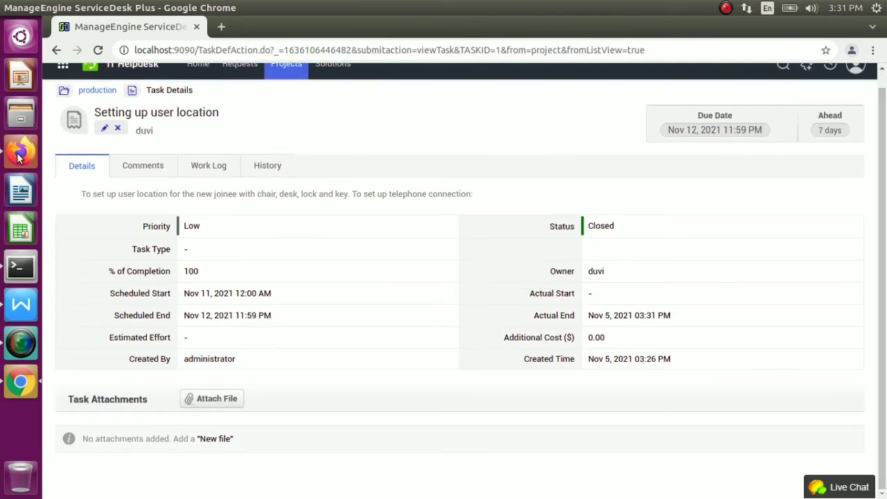
Show the production project's task list, glancing at its timesheet and task templates
left_click(19, 155)
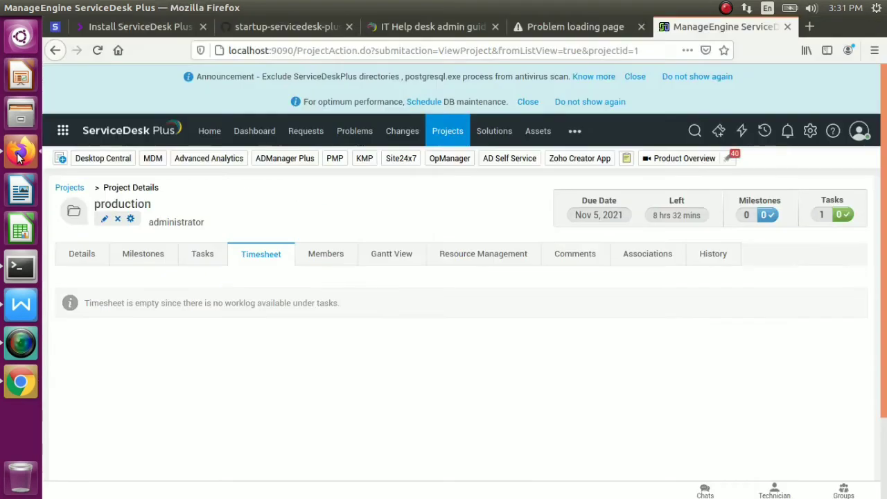
left_click(208, 256)
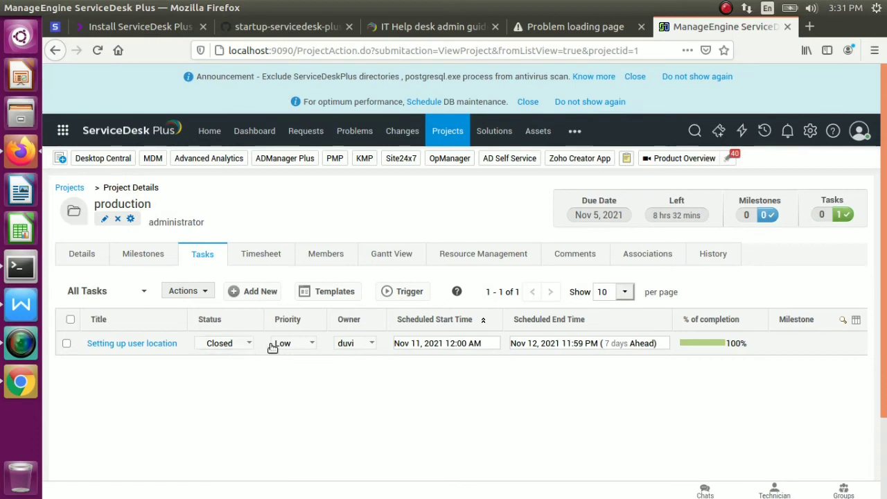
left_click(263, 253)
left_click(212, 256)
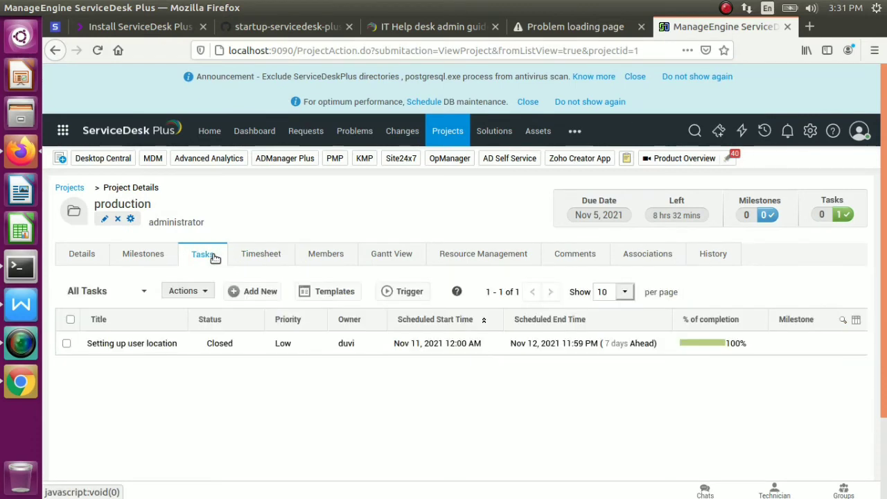
left_click(326, 294)
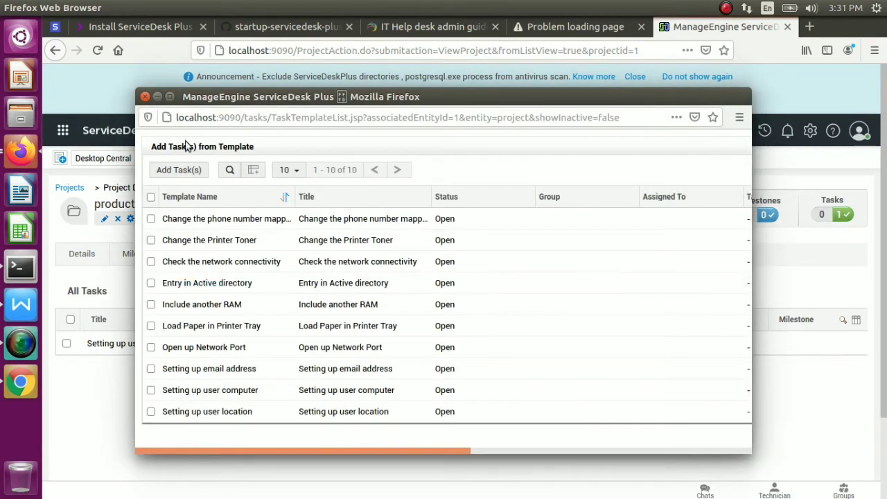
left_click(145, 97)
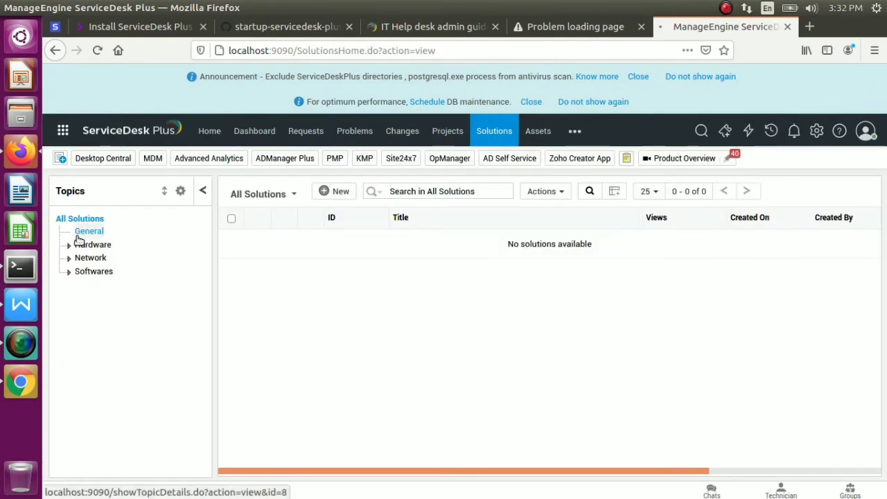
Browse the General and Hardware solution topics, then go to the Assets summary page
left_click(79, 234)
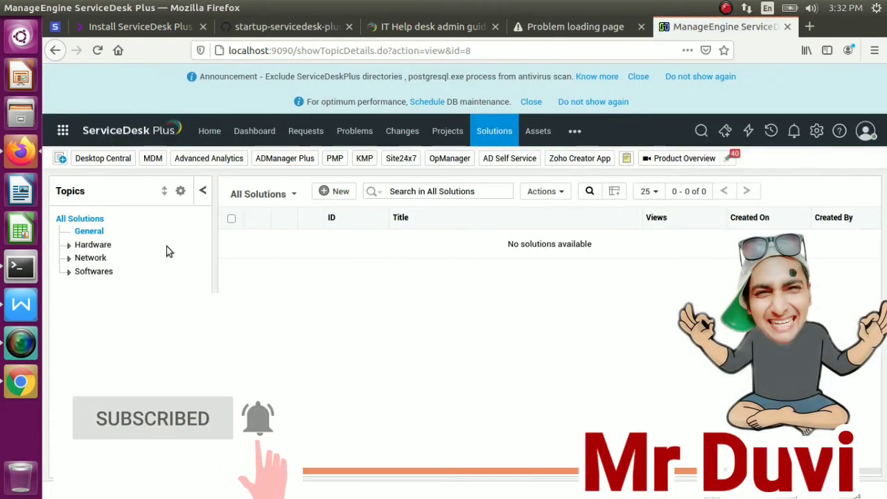
left_click(69, 246)
left_click(95, 259)
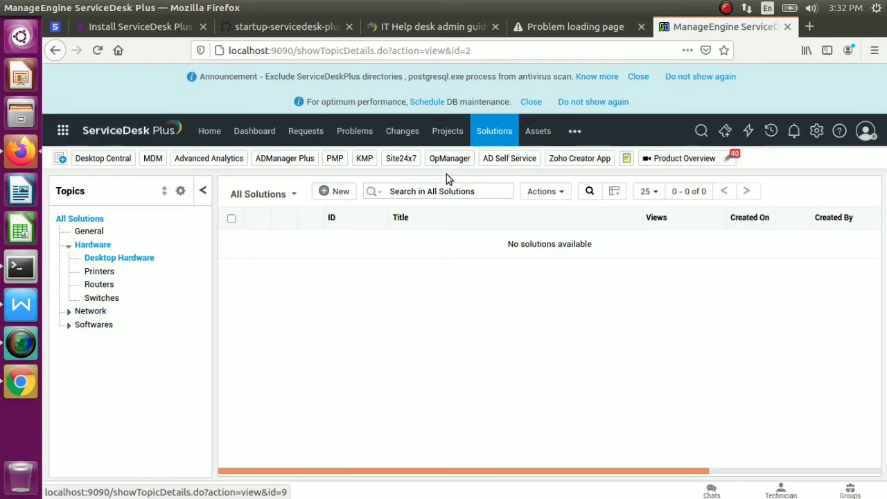
left_click(533, 132)
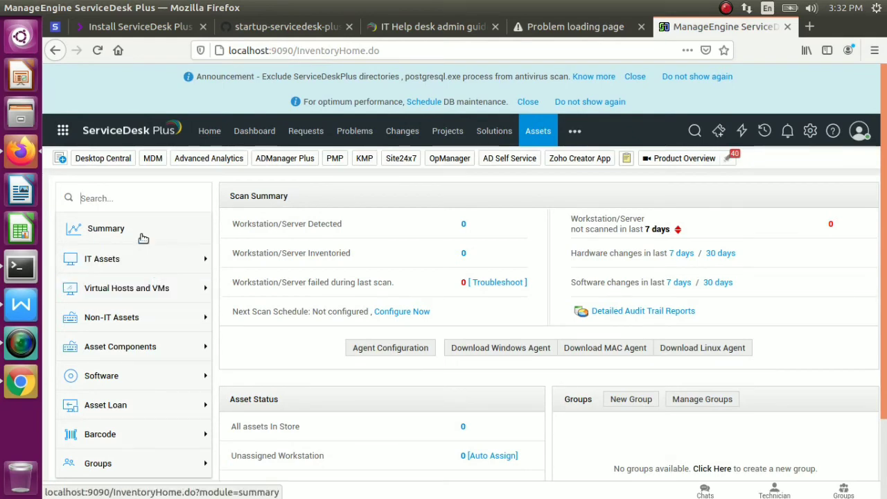
Open the empty Laptop list under IT Assets and view the New asset options
left_click(139, 239)
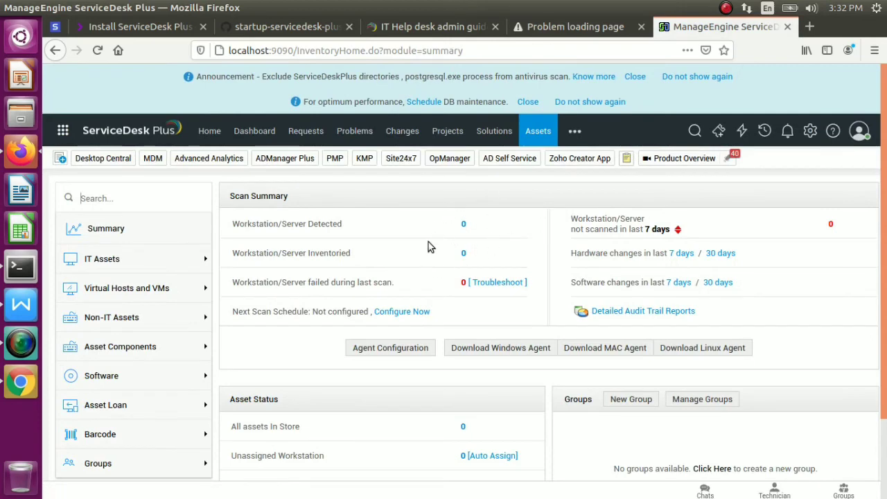
left_click(155, 269)
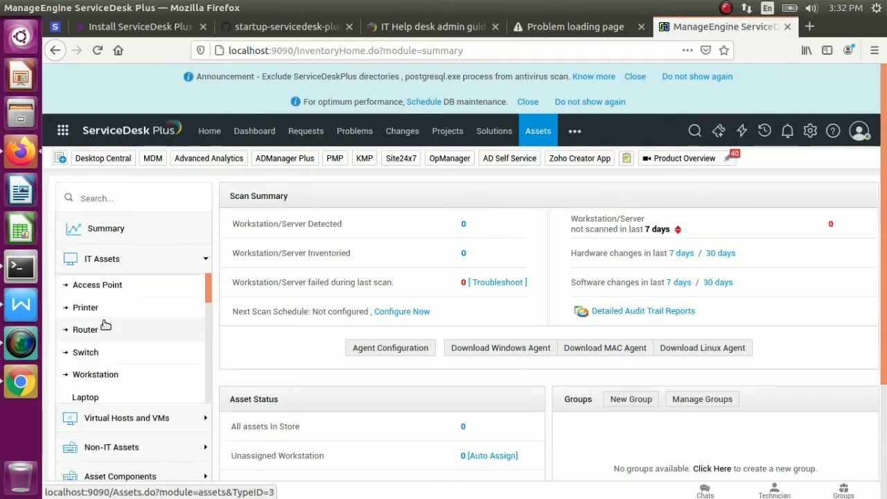
left_click(86, 397)
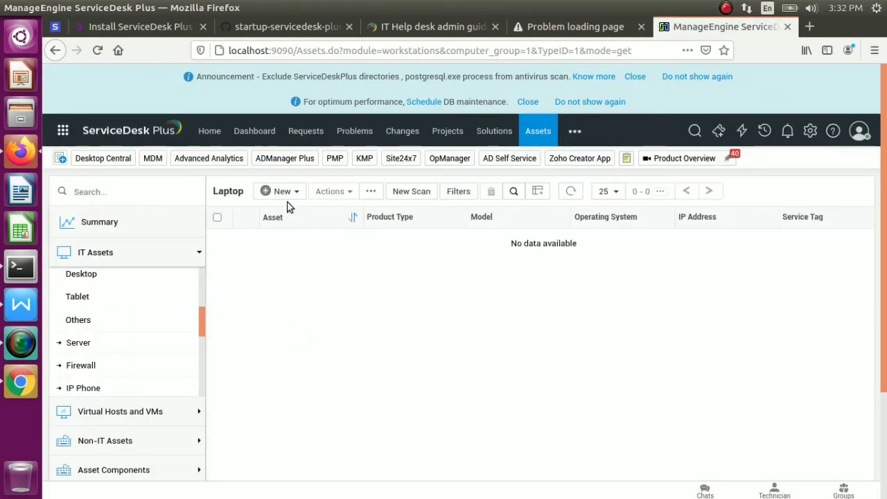
left_click(285, 191)
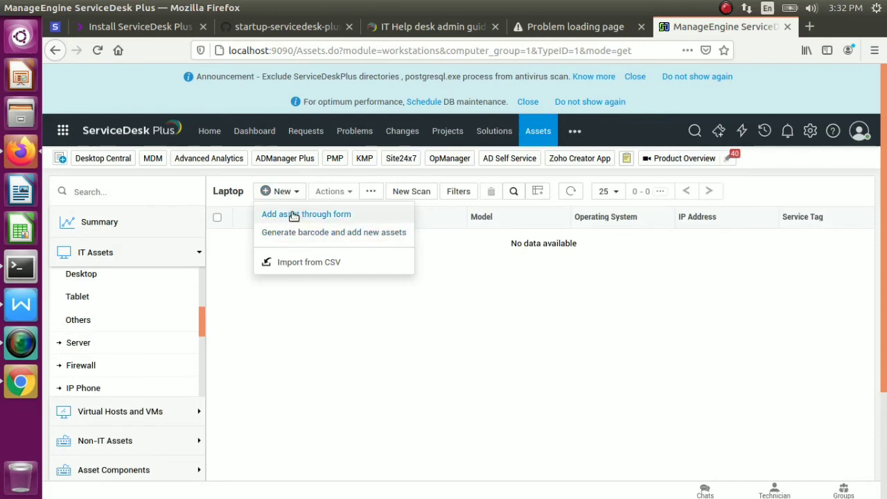
Open the Add New Workstation form, fill in its name and set total memory to 16 GB
left_click(293, 215)
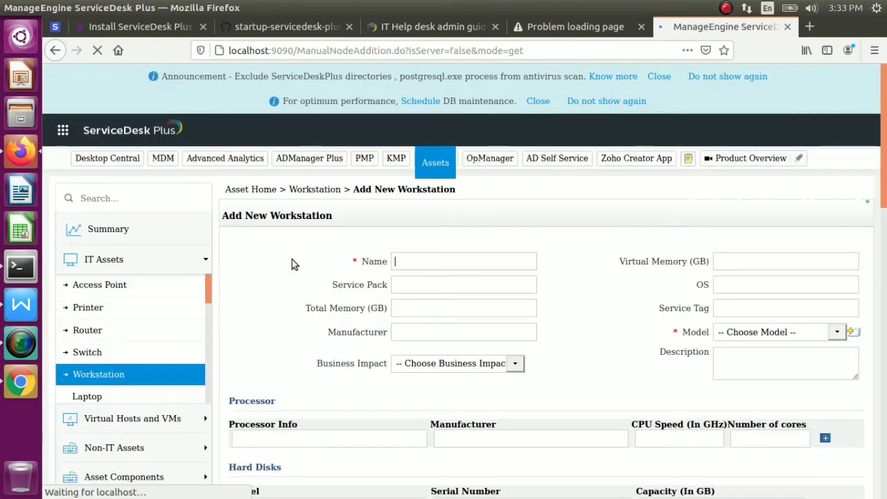
left_click(413, 261)
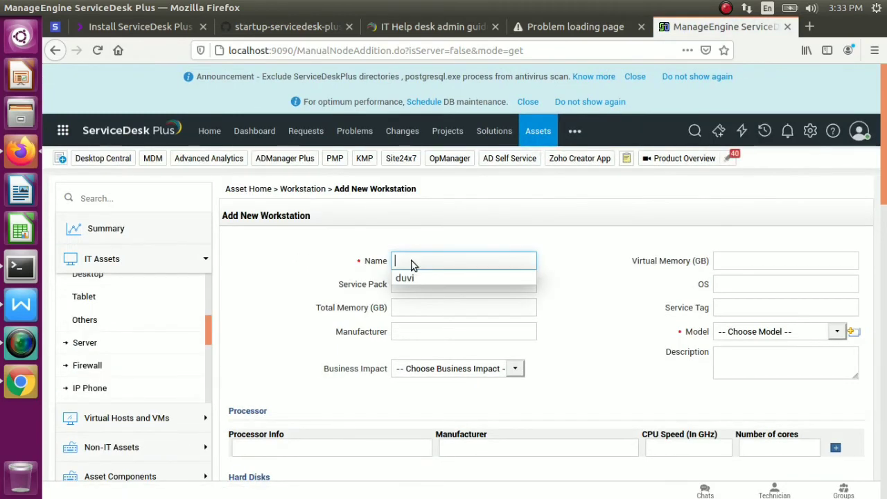
left_click(419, 277)
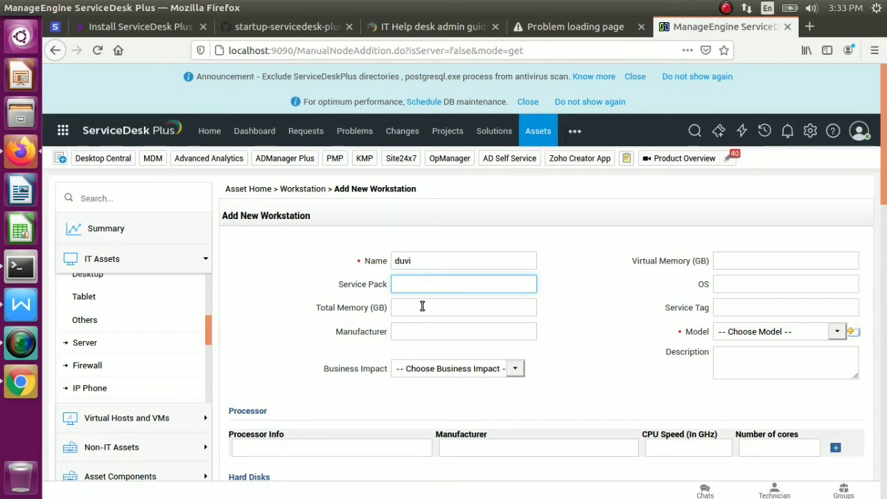
left_click(423, 306)
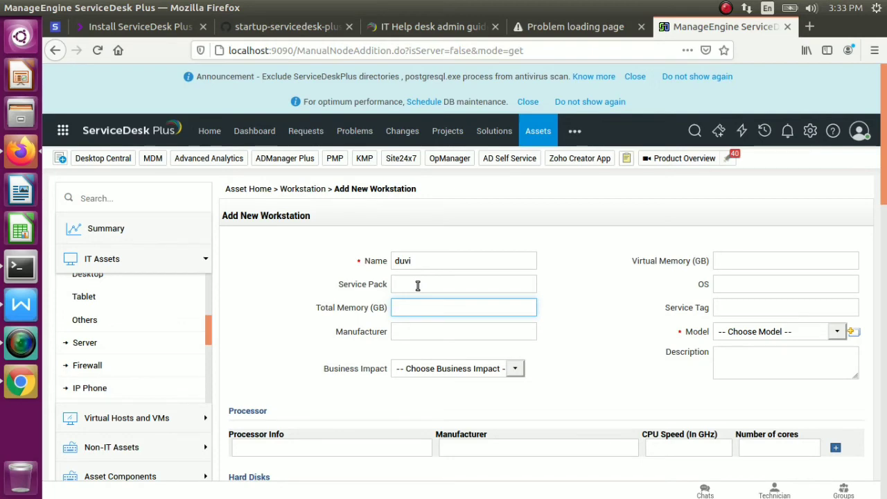
left_click(418, 285)
left_click(416, 308)
type("16")
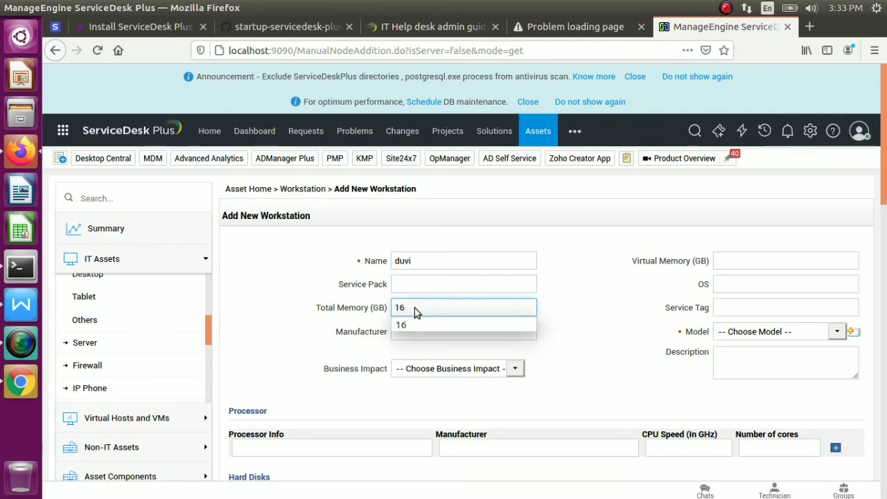
left_click(578, 311)
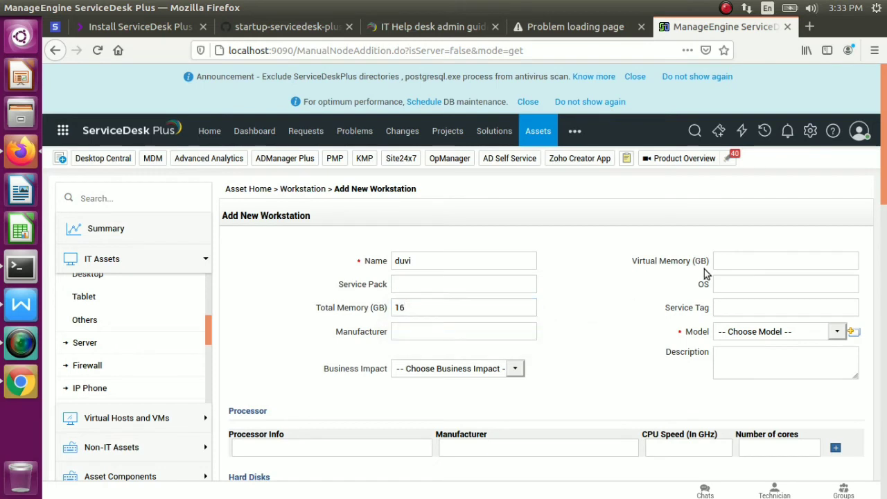
Set virtual memory to 16 GB, OS to Windows8 and service tag CDJFKDD
left_click(748, 265)
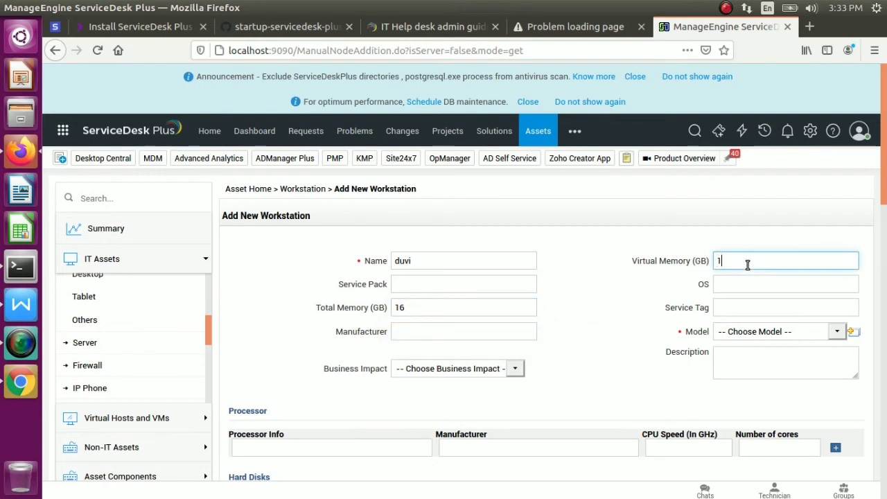
left_click(752, 284)
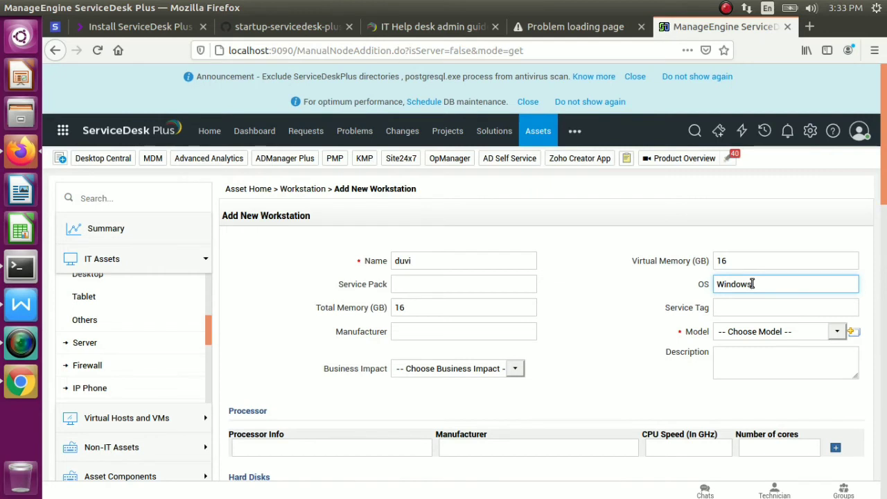
left_click(778, 310)
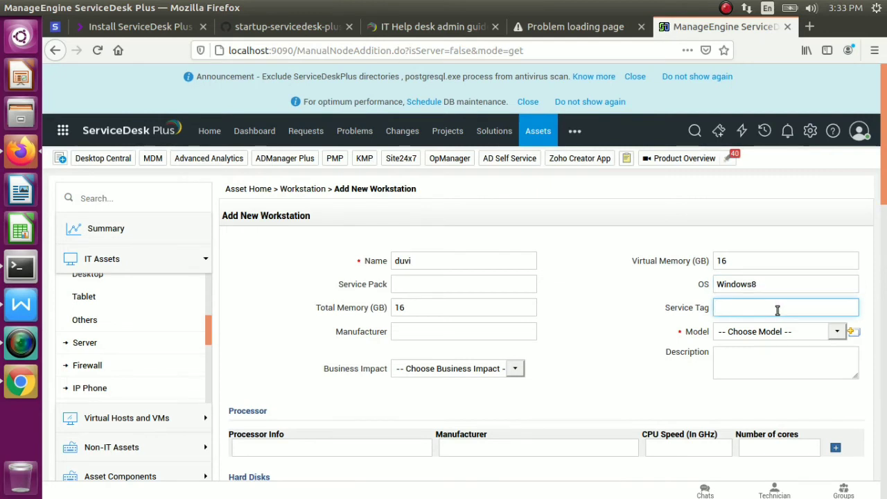
type("CDJFKDD")
left_click(836, 333)
left_click(847, 334)
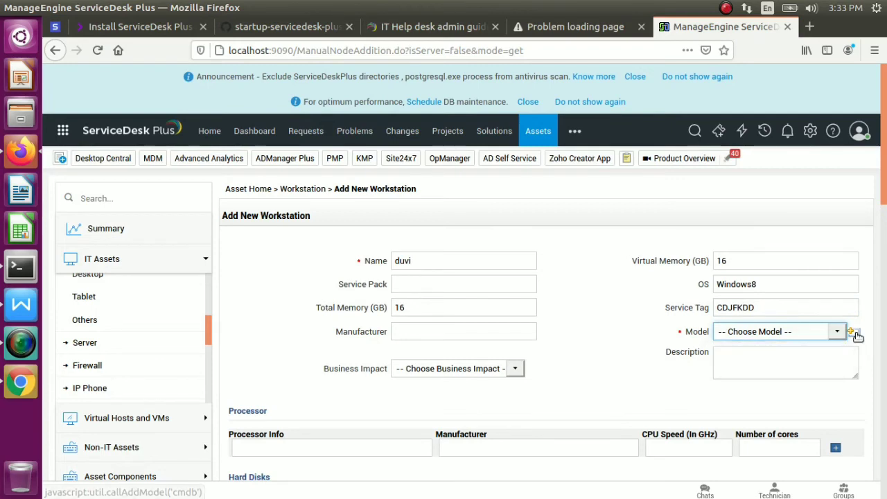
Start a new model product named Lenovo in the Laptop computer group
left_click(856, 336)
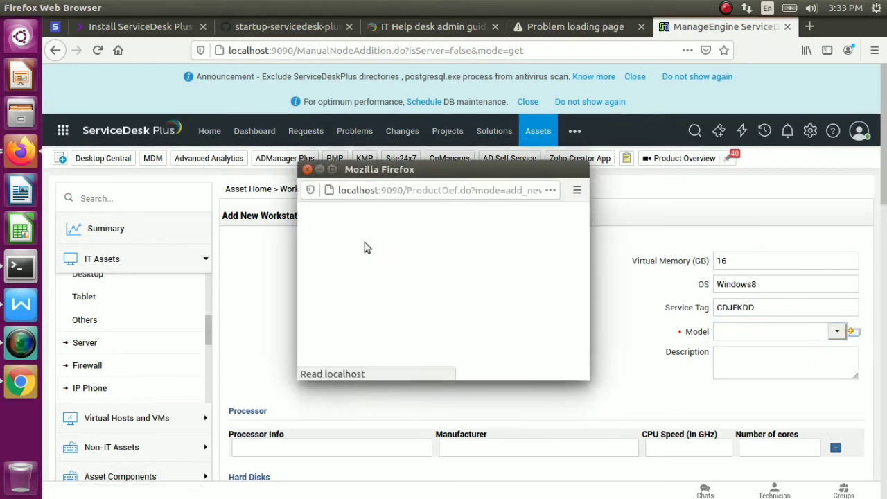
left_click(446, 251)
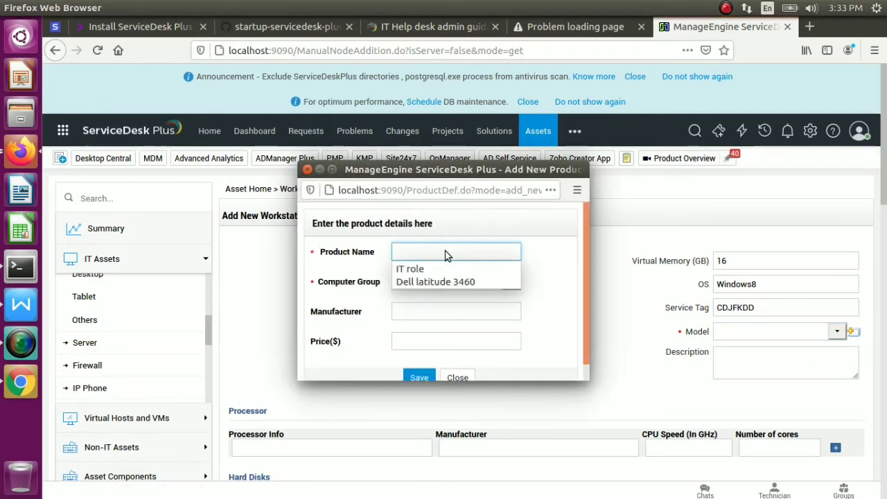
type("De")
key("BackSpace")
key("BackSpace")
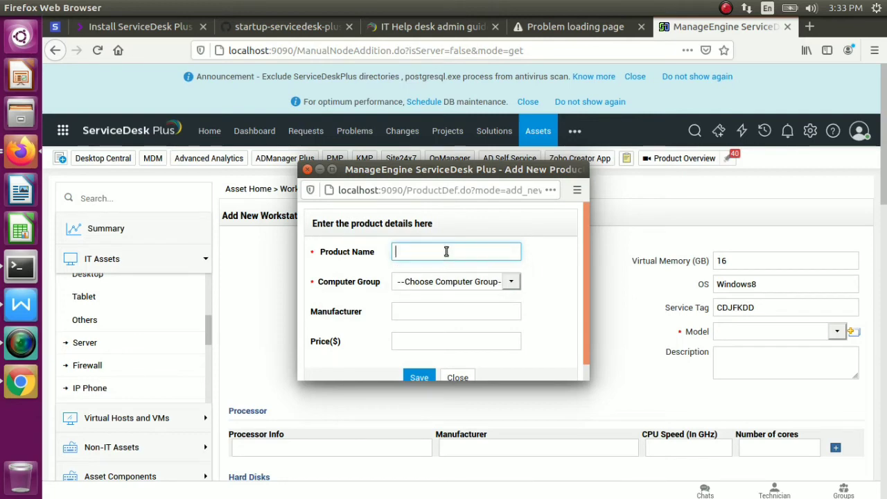
type("Lenovo")
key("Tab")
left_click(512, 284)
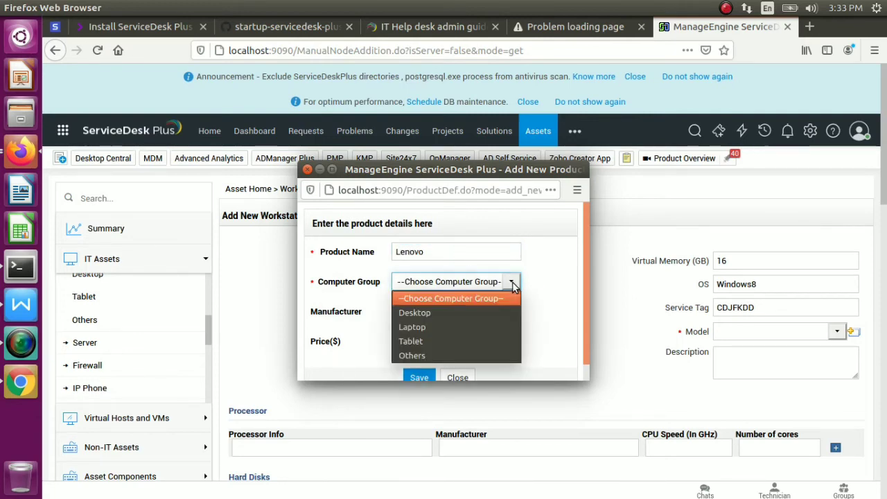
left_click(425, 326)
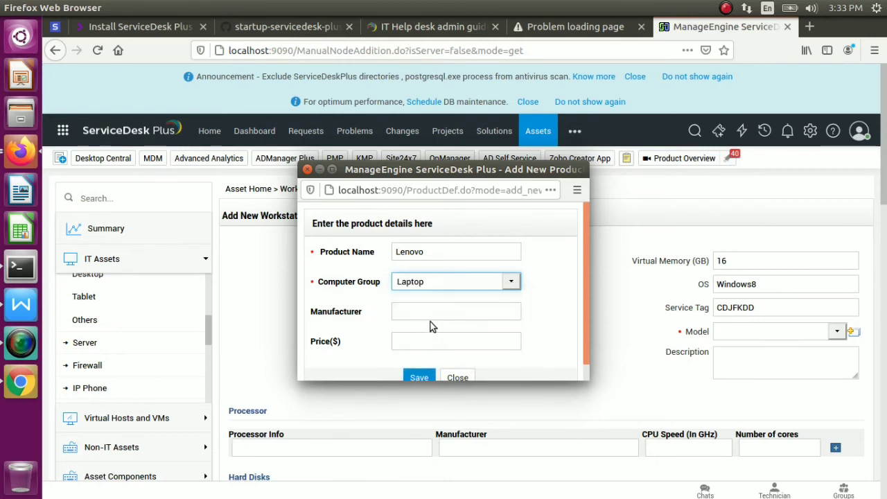
left_click(468, 313)
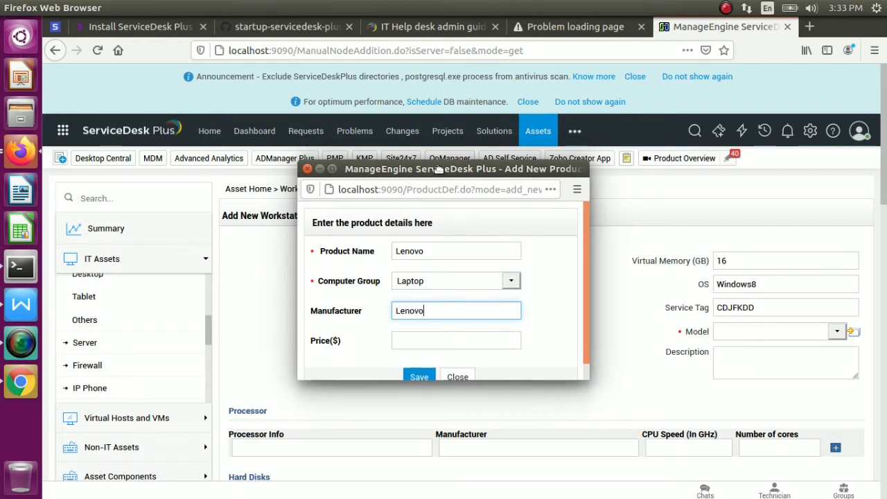
Name the product Lenovo L430, price it at 15000 and save it
left_click_drag(440, 170, 356, 158)
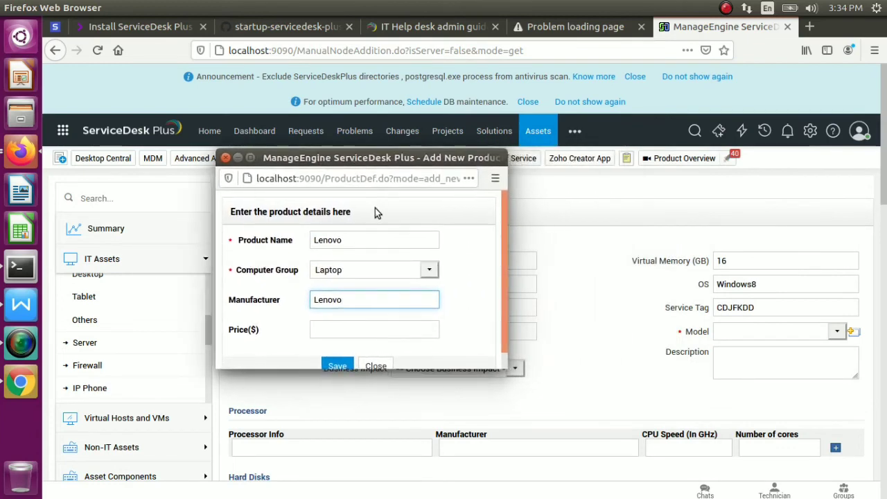
left_click(366, 241)
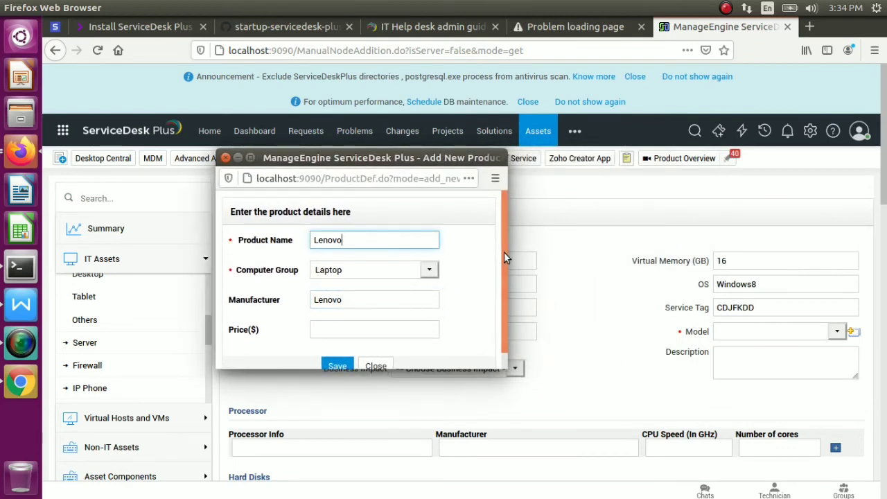
mouse_move(504, 251)
left_mouse_down()
mouse_move(504, 292)
mouse_move(503, 253)
left_mouse_up()
type("L430")
left_click(342, 333)
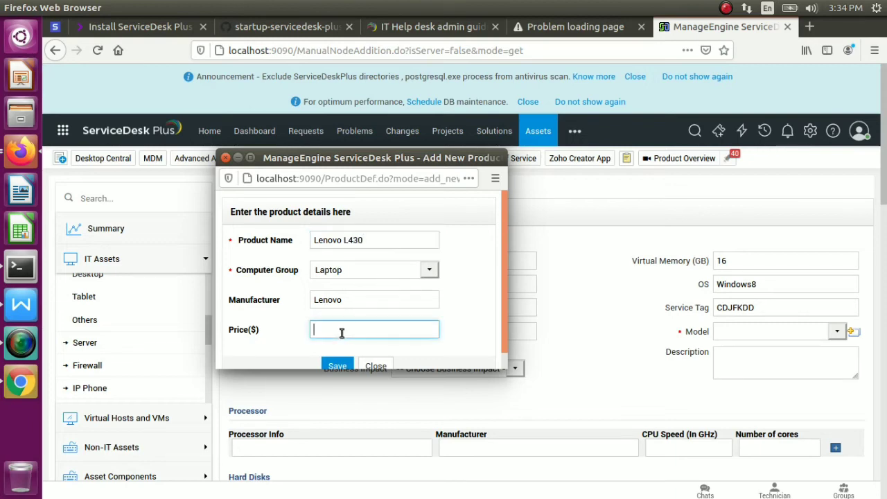
type("15000")
left_click(344, 365)
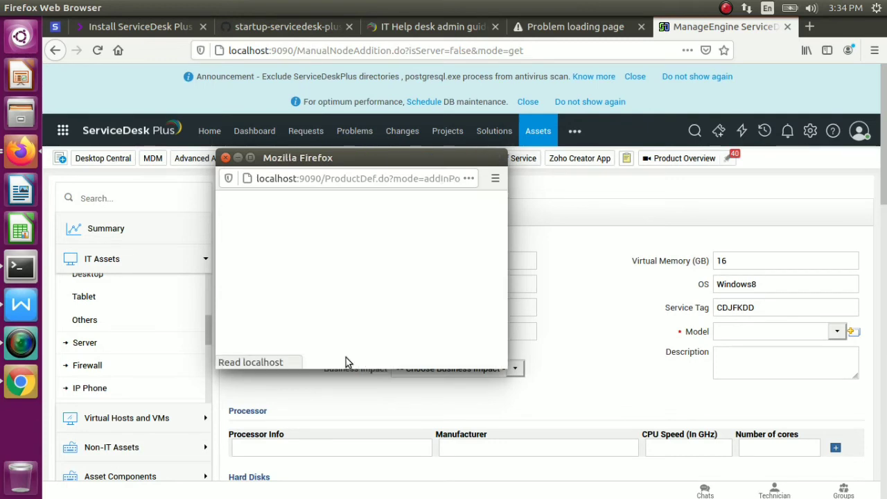
Keep Lenovo L430 as the model and set business impact to Medium
left_click(840, 332)
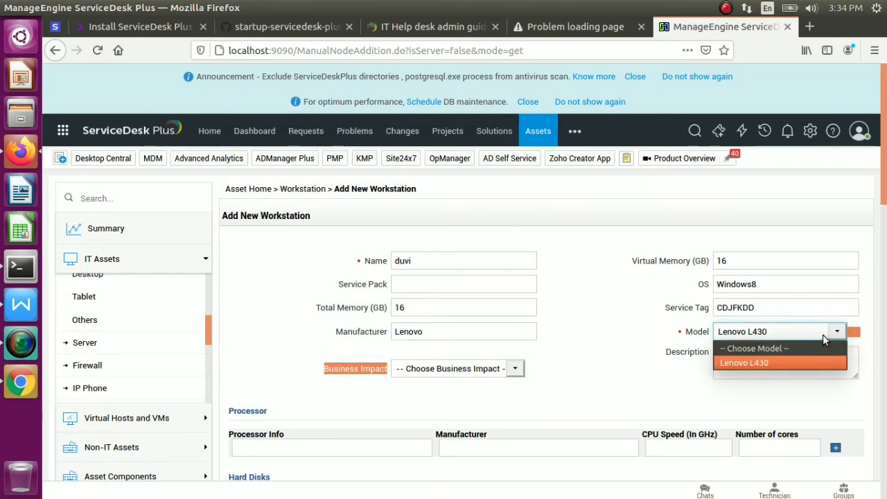
left_click(866, 323)
scroll(886, 159, "down", 1)
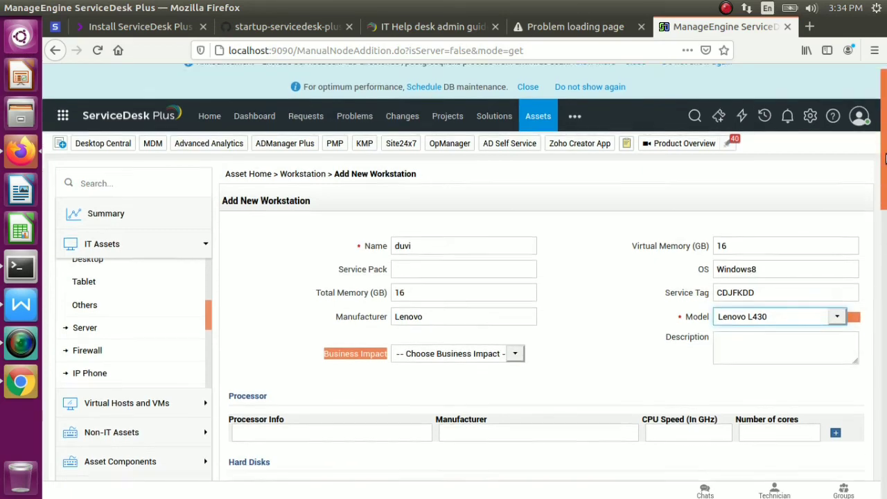
scroll(885, 159, "down", 3)
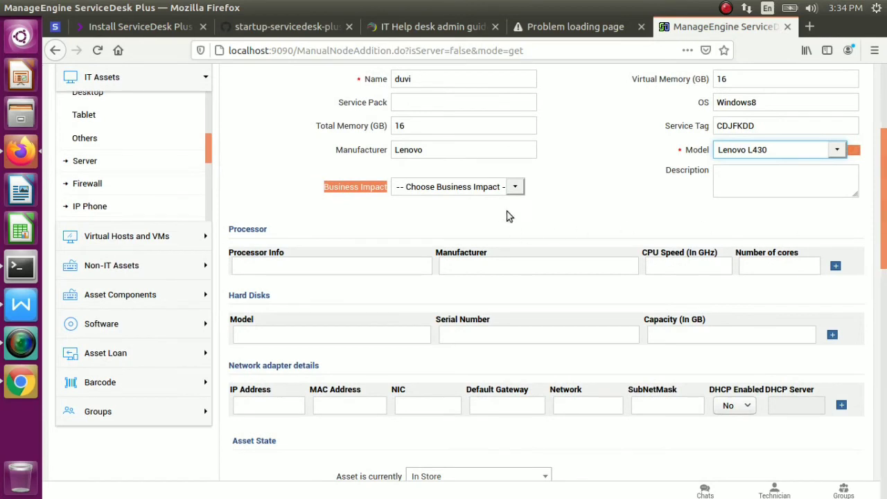
left_click(516, 188)
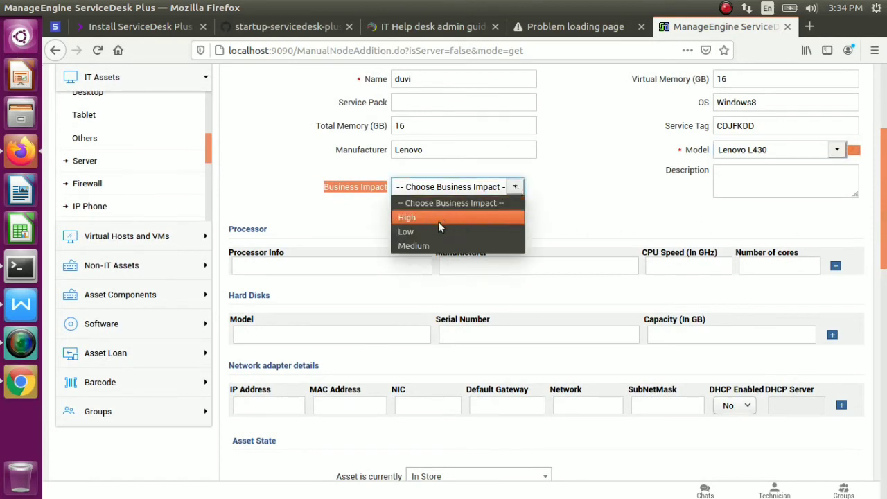
left_click(432, 245)
Record an i5 intel processor with 4 cores, leaving CPU speed blank
left_click(291, 269)
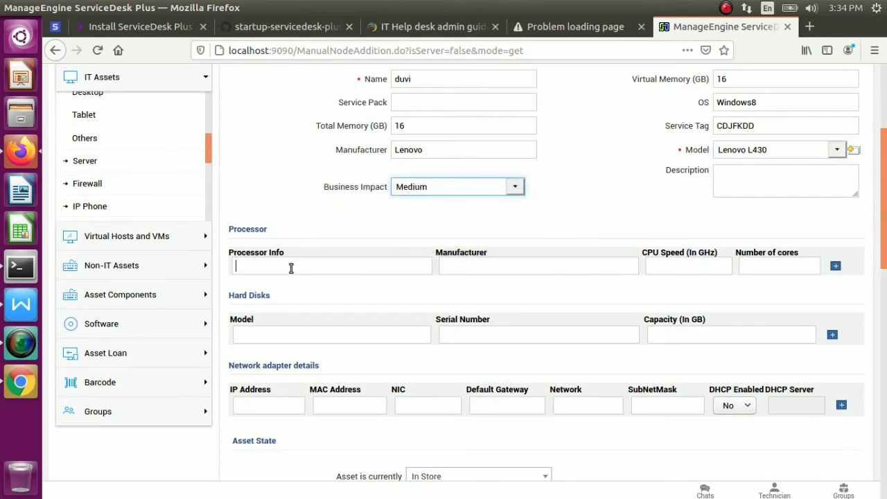
type("i")
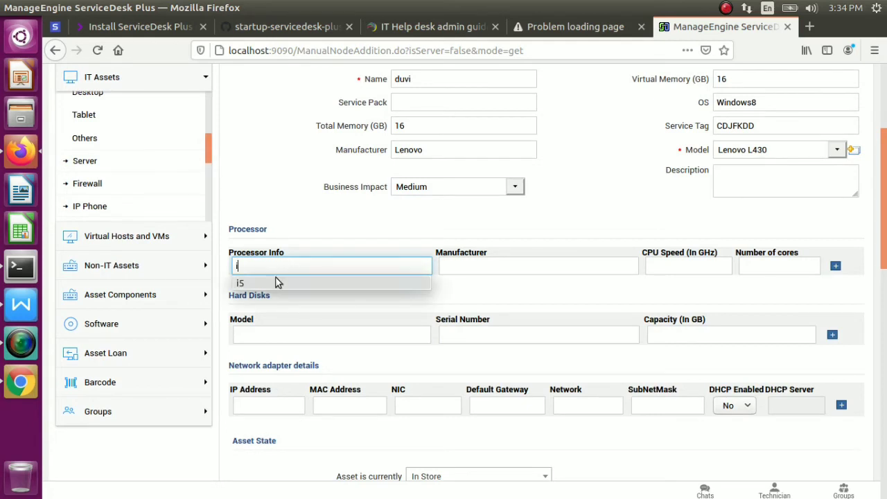
left_click(282, 279)
left_click(470, 267)
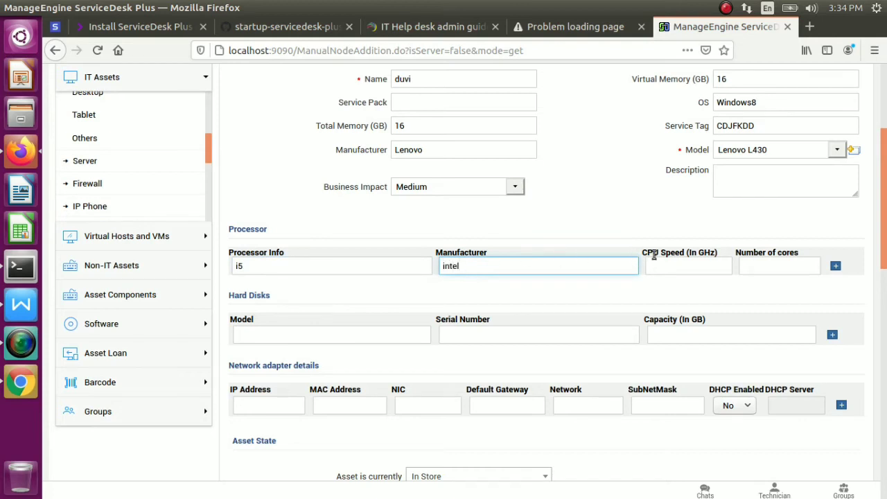
left_click(674, 265)
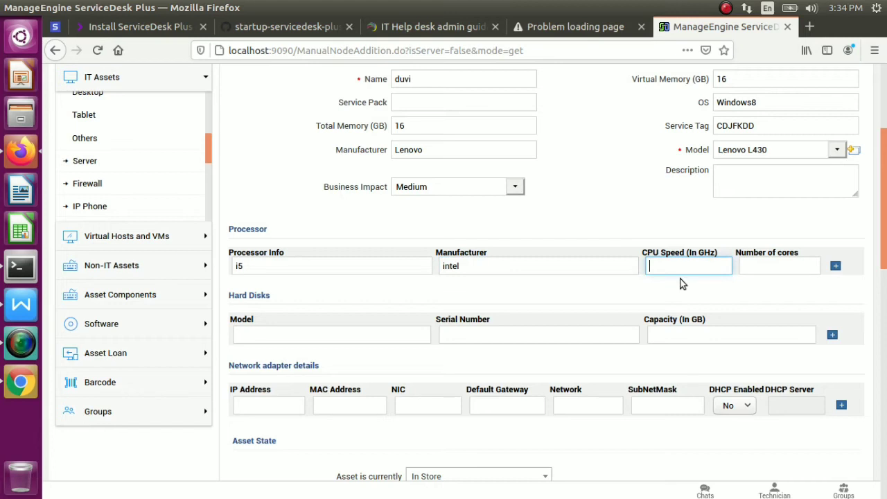
type("24000...")
key("ctrl+a")
key("BackSpace")
left_click(791, 266)
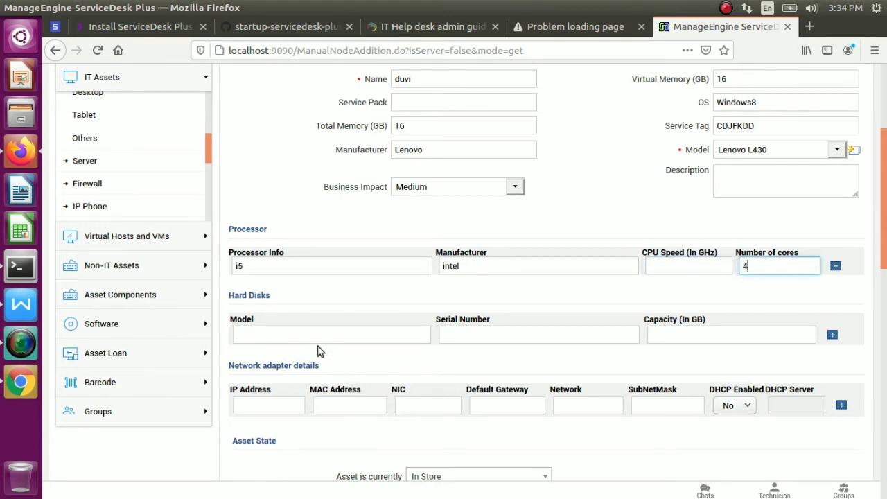
Add a 500 GB sata hard disk with its serial number
left_click(347, 339)
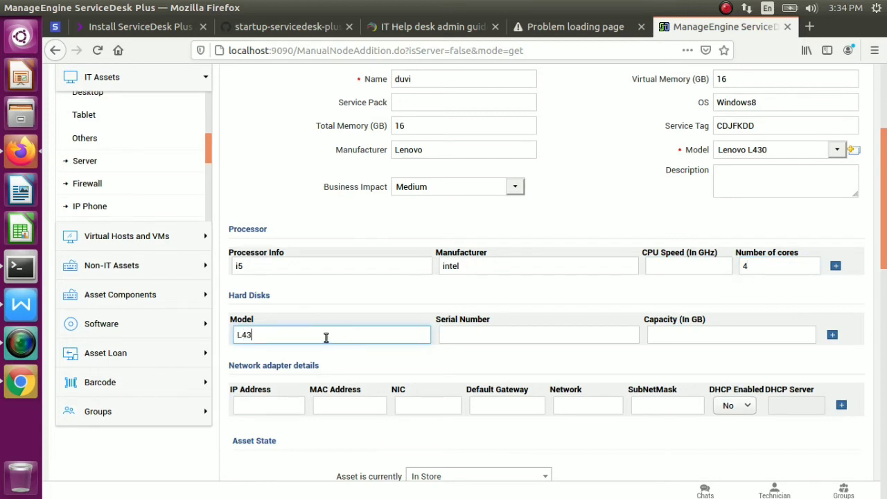
left_click(469, 340)
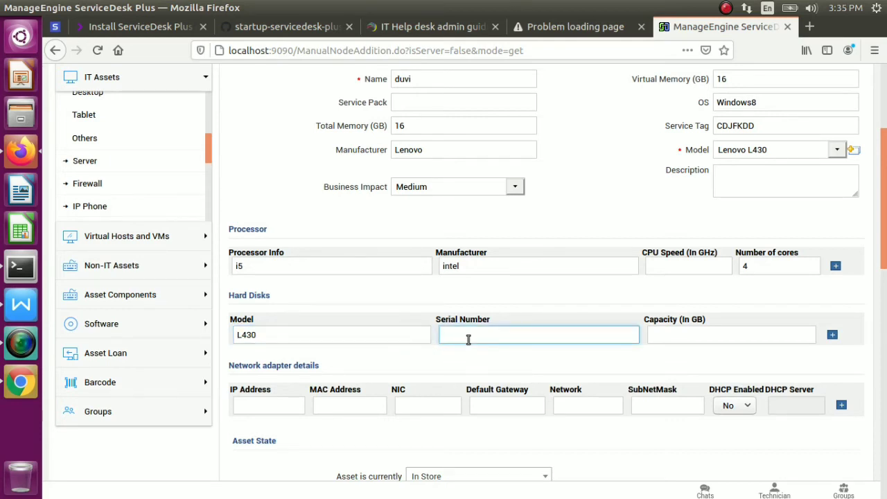
left_click(402, 338)
type("=")
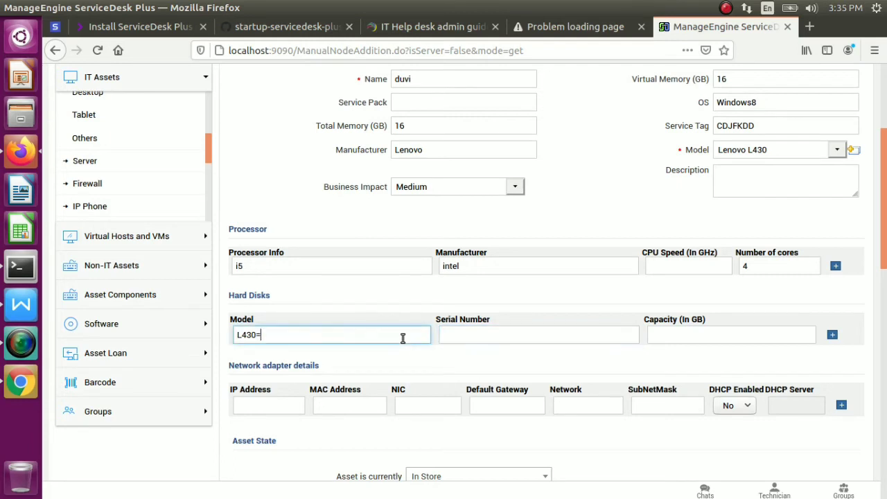
type("============")
key("BackSpace")
key("BackSpace")
key("BackSpace")
key("BackSpace")
key("BackSpace")
key("BackSpace")
key("BackSpace")
key("BackSpace")
key("BackSpace")
key("BackSpace")
key("BackSpace")
key("BackSpace")
key("BackSpace")
key("BackSpace")
key("BackSpace")
key("BackSpace")
type("sata")
key("Tab")
type("weje")
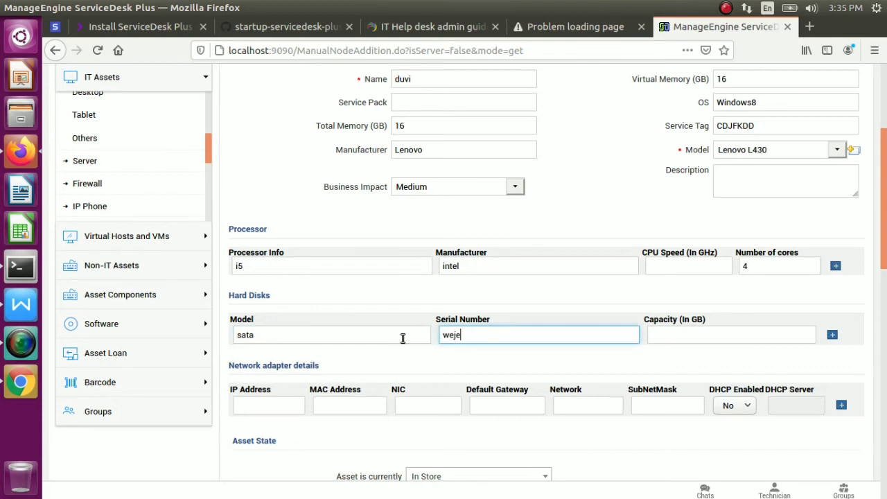
type("i192993930929")
left_click(693, 334)
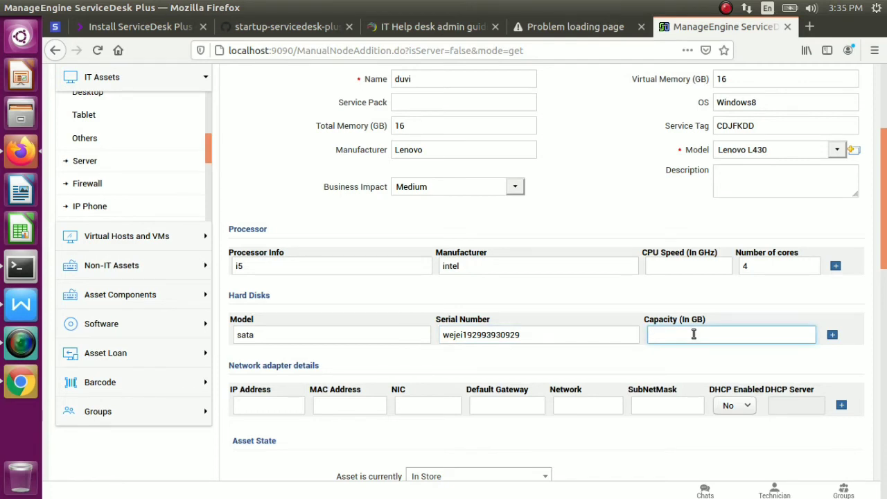
type("5000")
key("BackSpace")
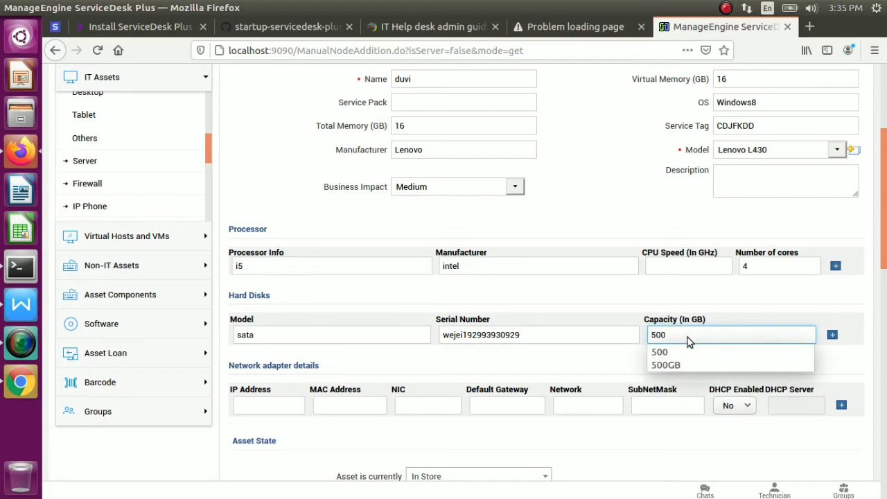
left_click(670, 352)
left_click_drag(695, 338, 694, 319)
left_click(601, 360)
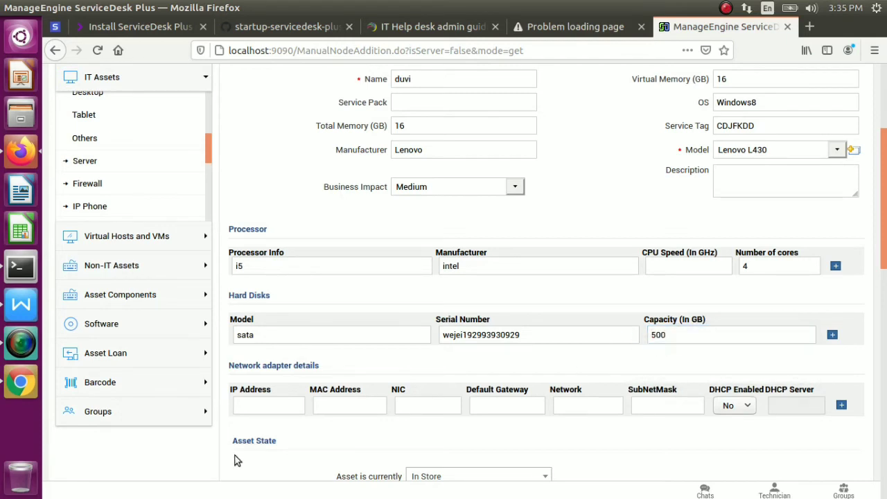
Enter IP address 10.0.2.15 for the network adapter, leaving the MAC address blank
left_click(282, 405)
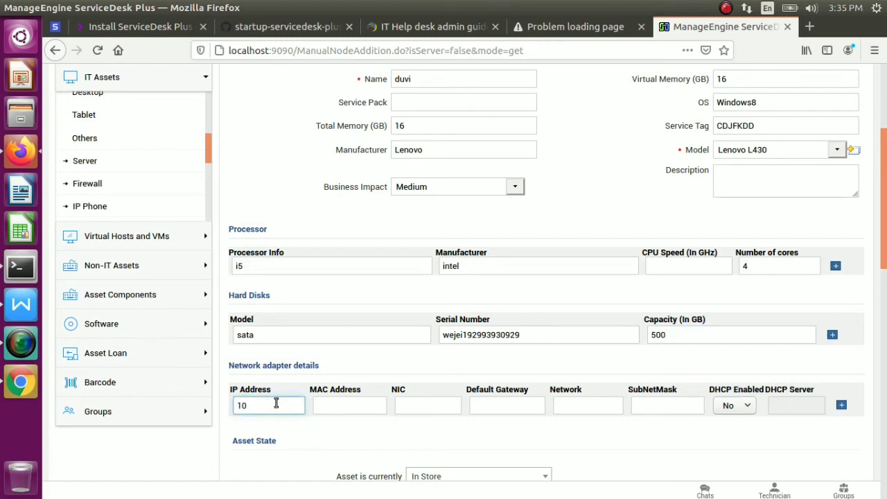
type("10.000")
type("2.15")
left_click(331, 406)
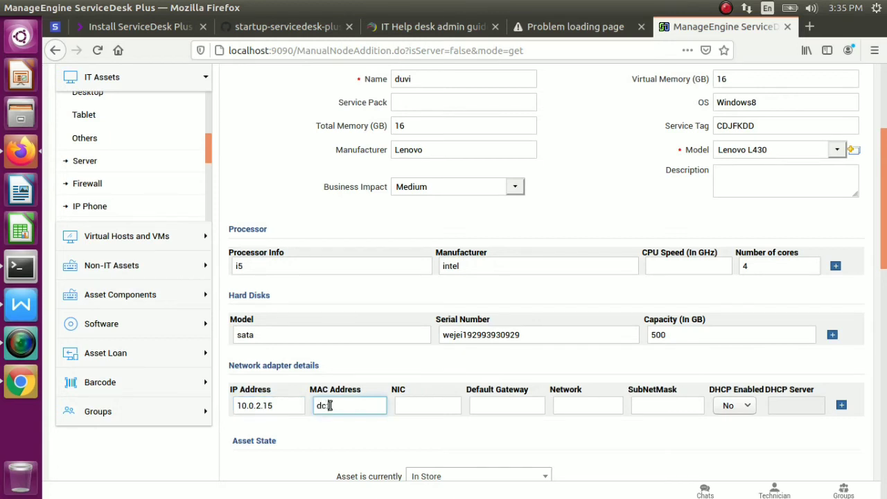
type("dc:af:1")
key("BackSpace")
key("BackSpace")
key("BackSpace")
key("BackSpace")
key("BackSpace")
key("BackSpace")
key("BackSpace")
scroll(886, 291, "down", 5)
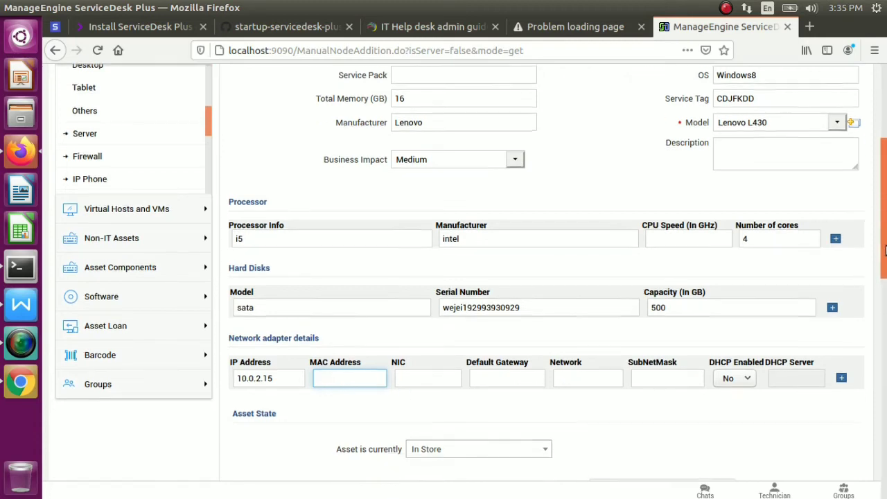
left_click_drag(885, 326, 886, 344)
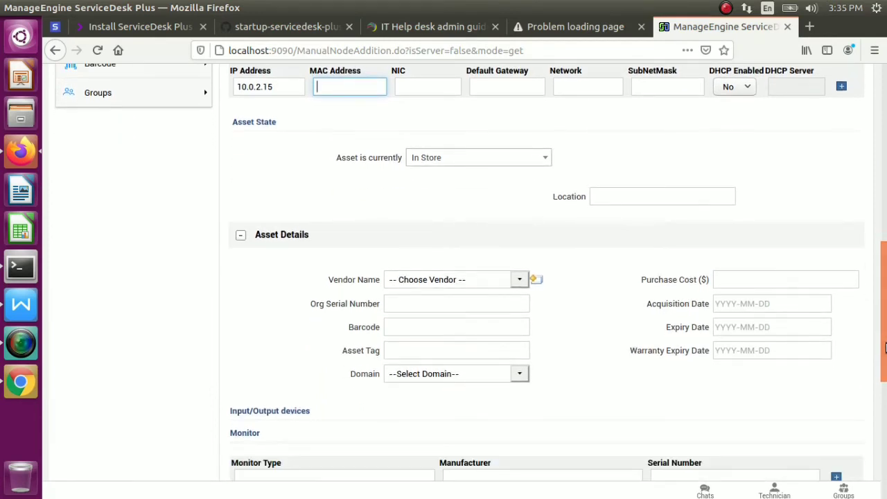
Set the workstation's asset state to In Use
left_click(542, 158)
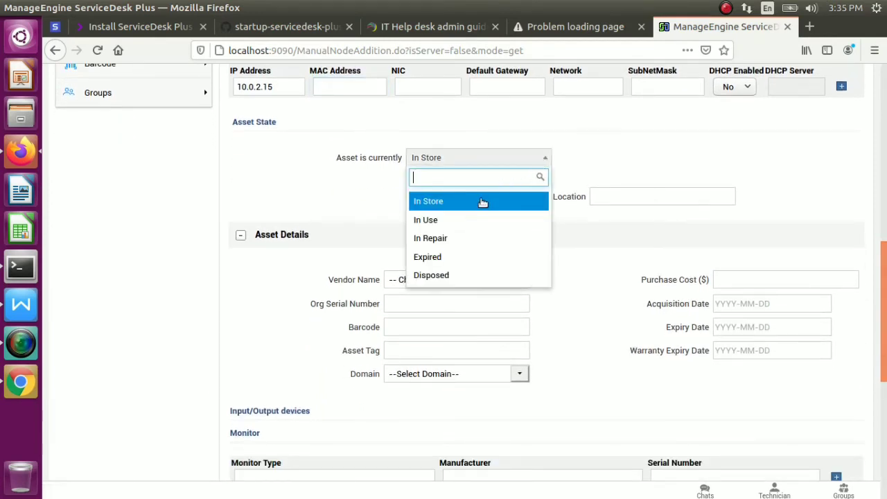
left_click(456, 227)
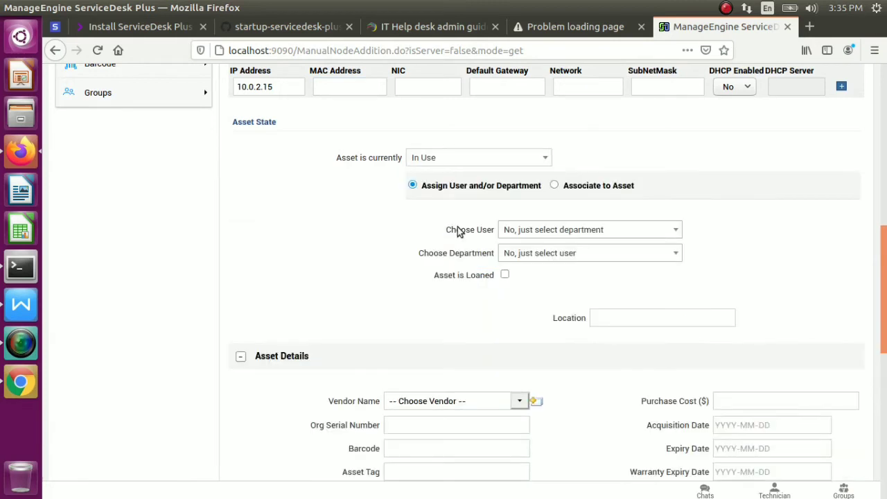
left_click_drag(466, 229, 885, 255)
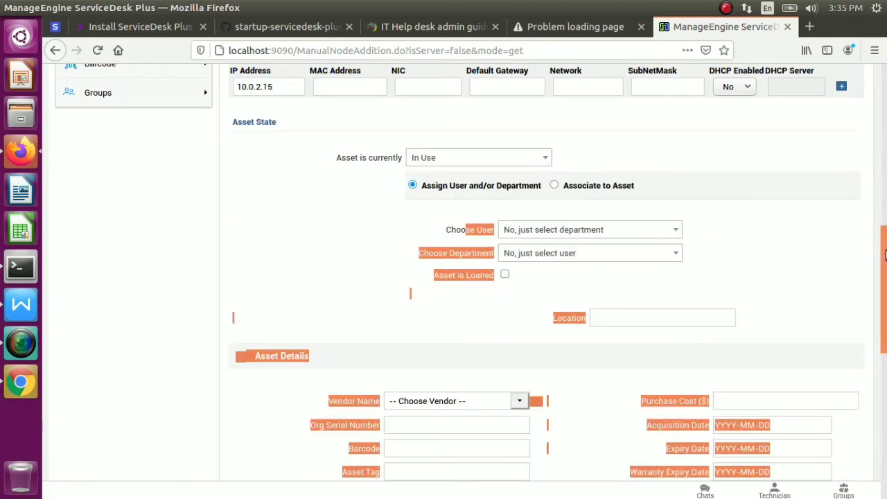
scroll(885, 291, "up", 1)
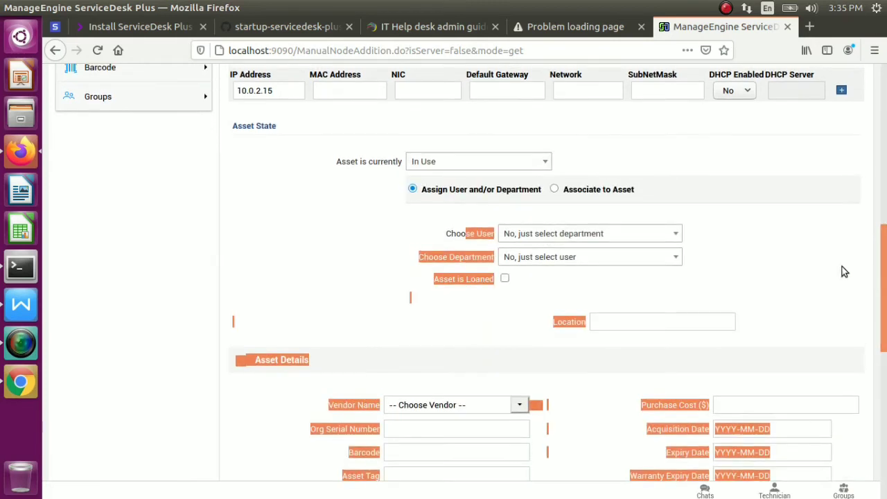
left_click(841, 264)
left_click_drag(885, 268, 885, 305)
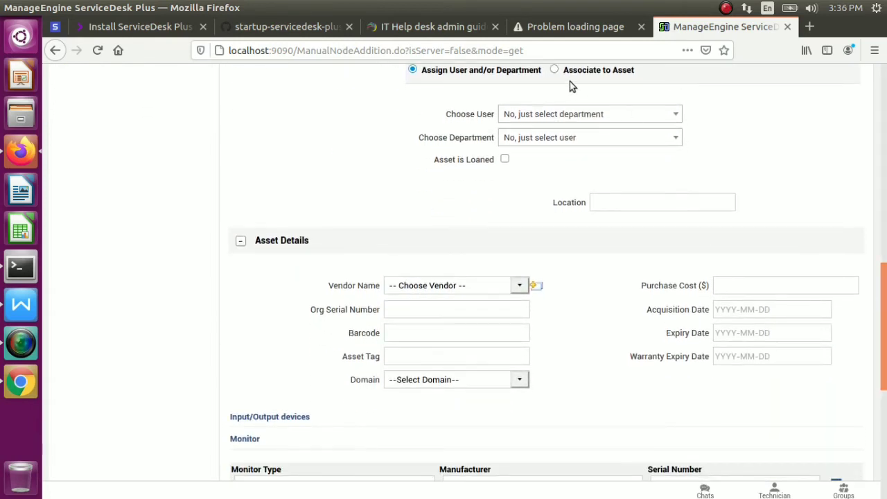
Assign the workstation to a user in Administration and check the empty vendor list
left_click(658, 113)
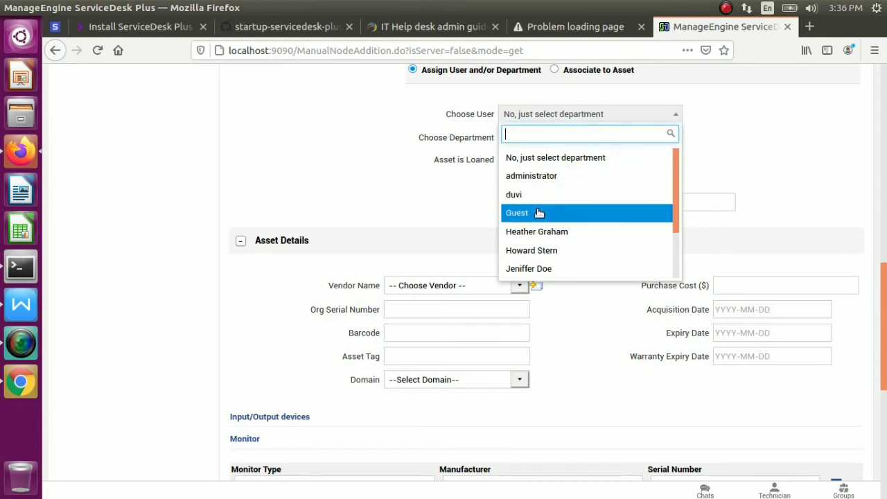
left_click(540, 195)
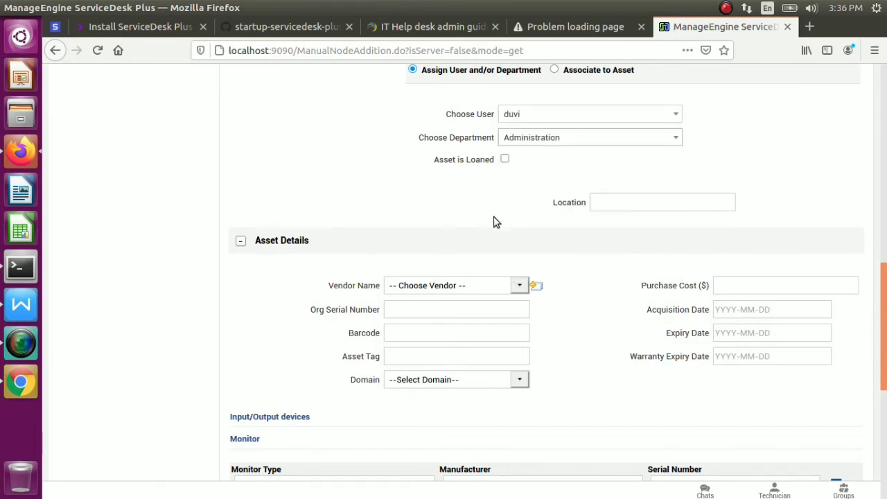
left_click(517, 286)
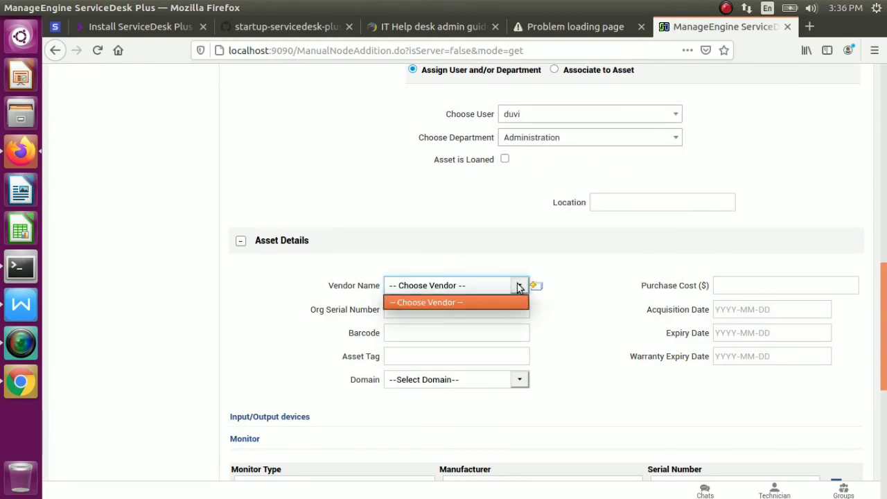
Add vendor 'nehru place duvi vendor' in US Dollar, described 'old vendor', with a contact person
left_click(541, 287)
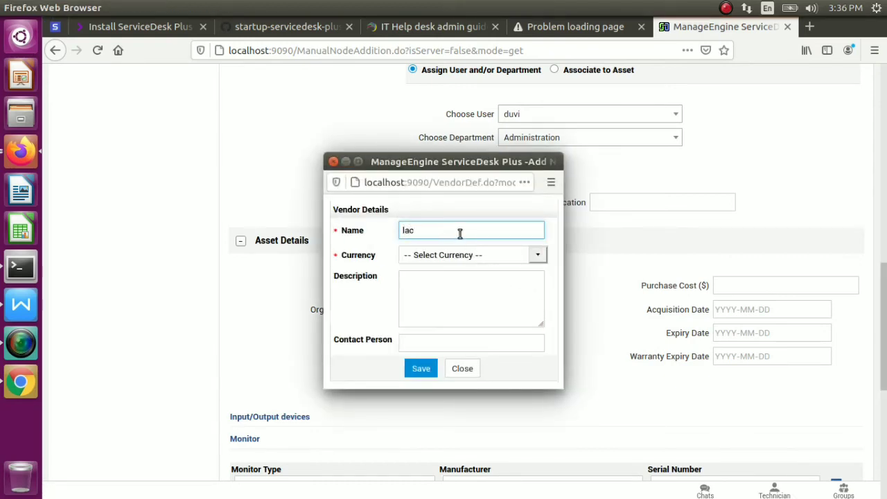
key("BackSpace")
key("BackSpace")
key("BackSpace")
type("neg")
type("ru")
type(" place")
type(" duvi")
type(" vendor")
left_click(537, 255)
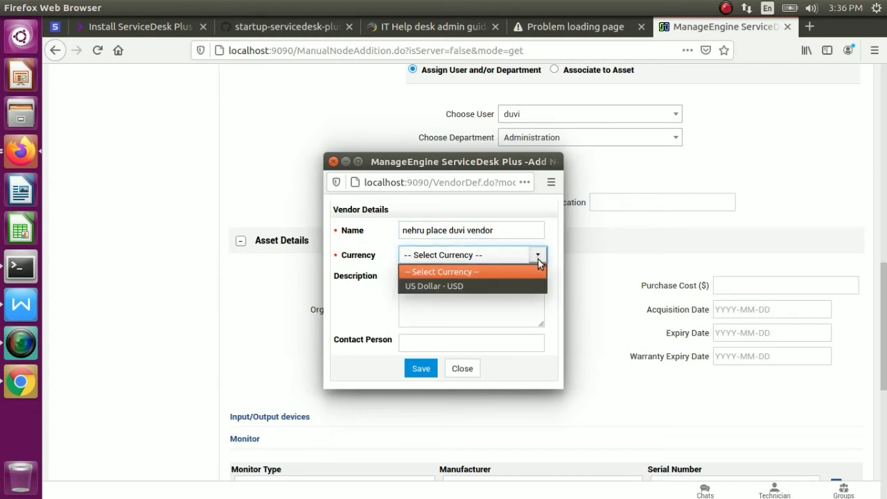
left_click(477, 287)
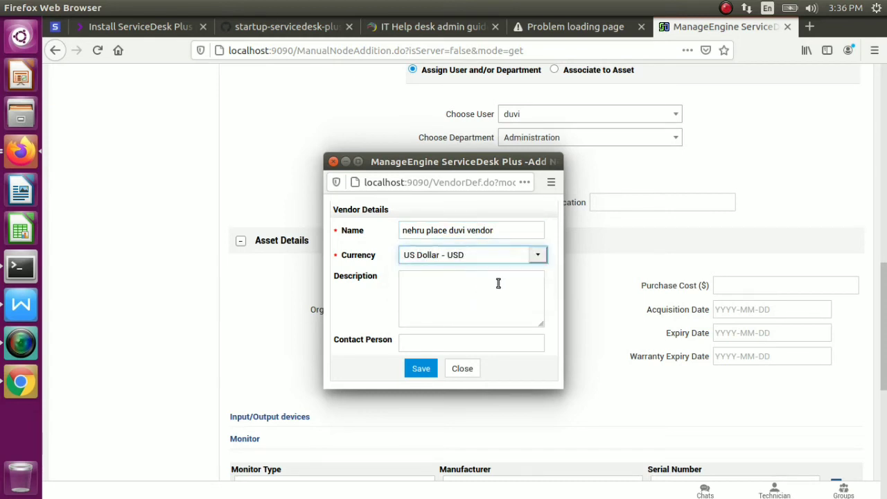
left_click(447, 291)
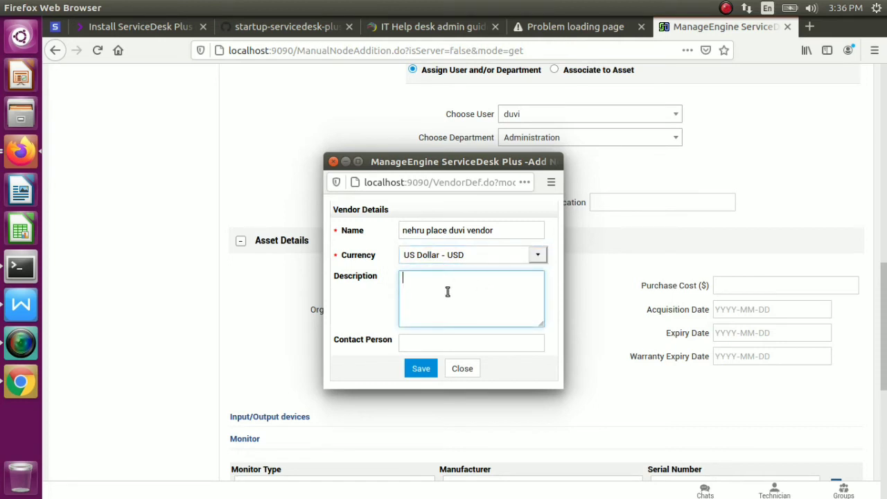
type("old vendor")
left_click(422, 345)
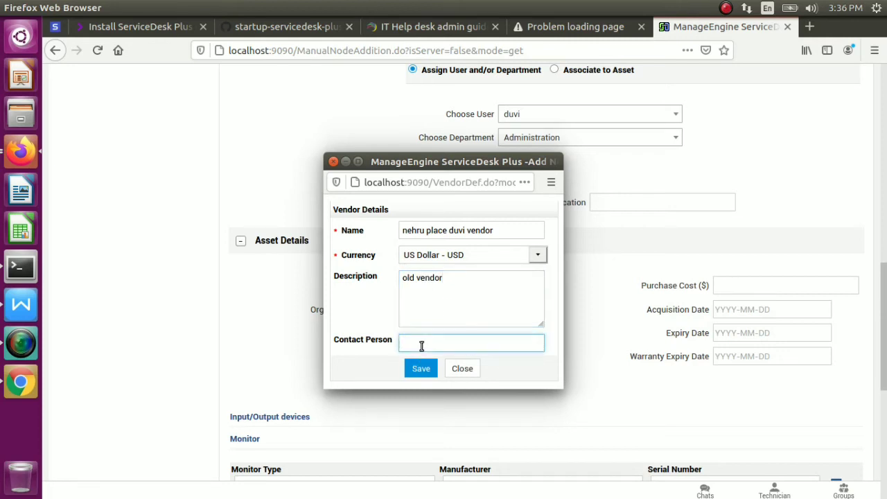
type("ravi")
left_click(424, 369)
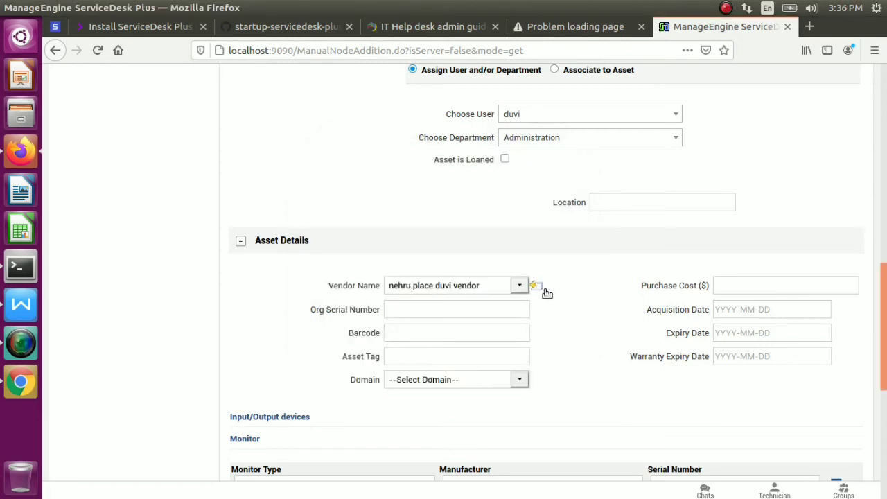
Leave serial, barcode, asset tag, domain and cost unchanged, then save with 'Save and Add new'
left_click(487, 313)
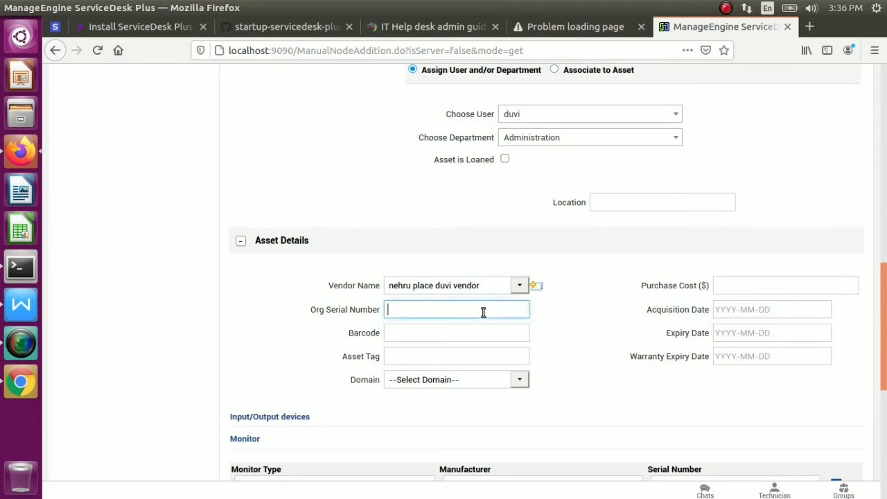
left_click(440, 336)
left_click(438, 358)
left_click(520, 379)
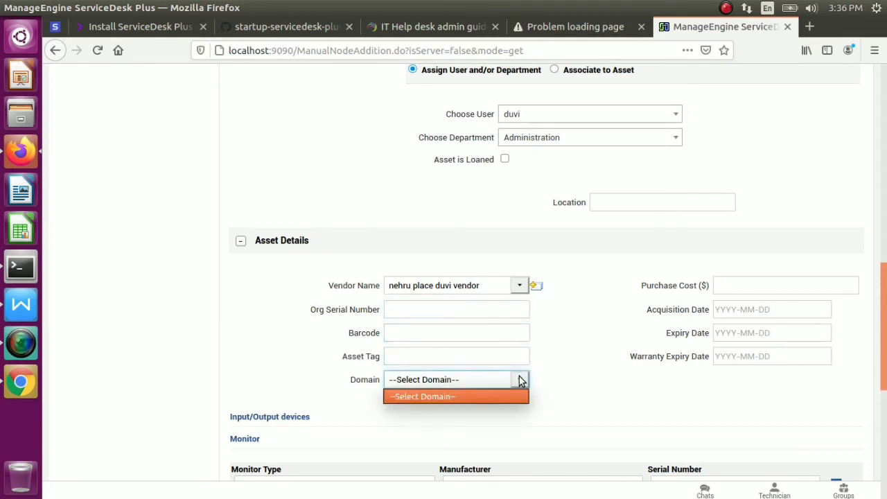
left_click(541, 385)
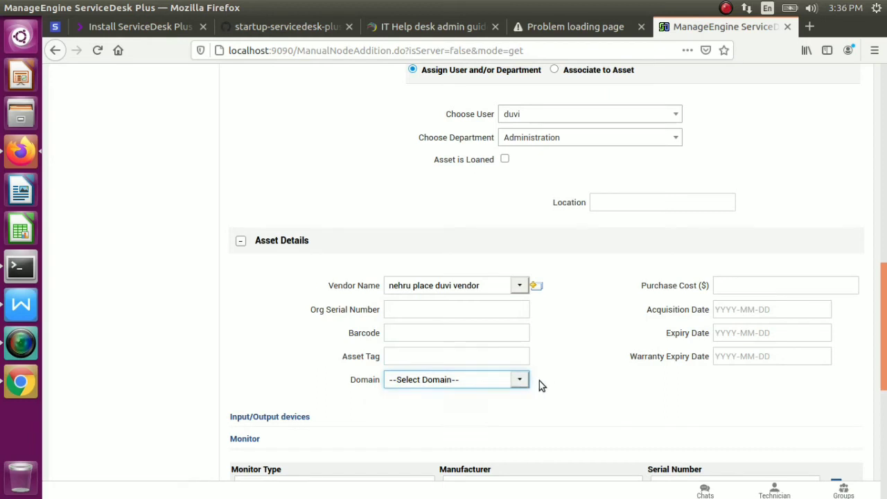
left_click(788, 287)
left_click_drag(886, 325, 885, 455)
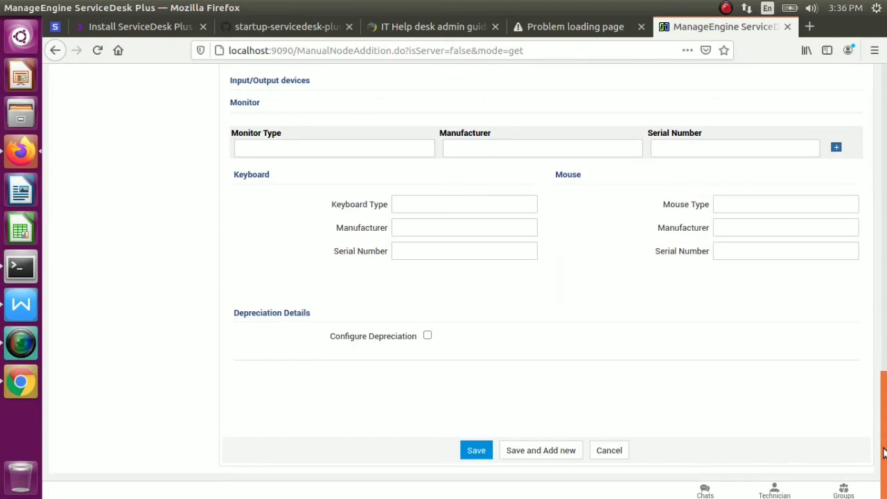
left_click(519, 452)
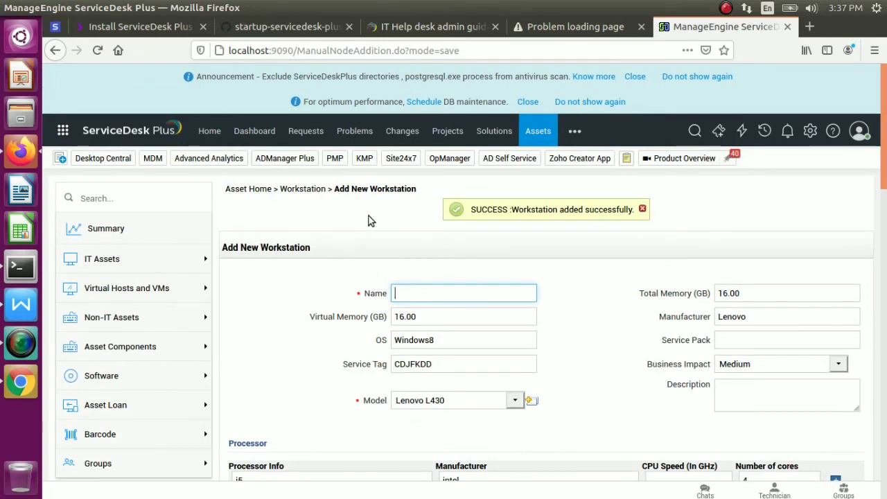
Open the Laptop list under IT Assets and highlight the Lenovo L430 entry (Windows8, 10.0.2.15, CDJFKDD)
left_click(97, 259)
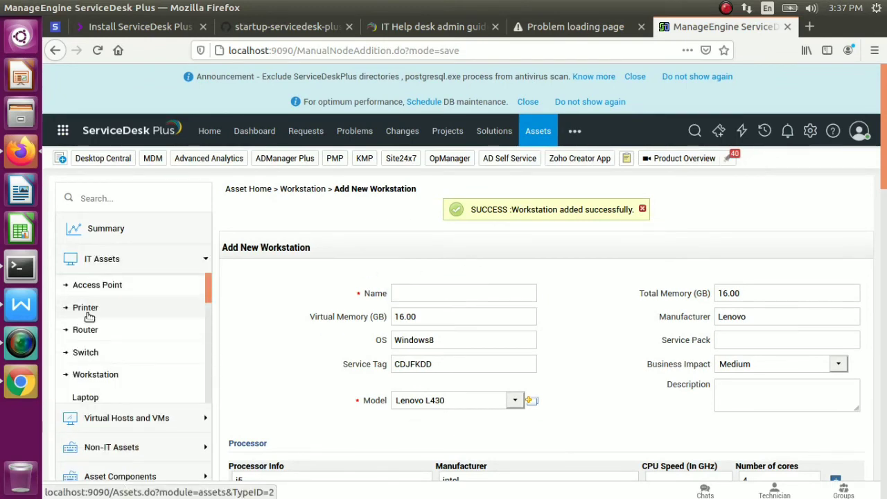
left_click(87, 399)
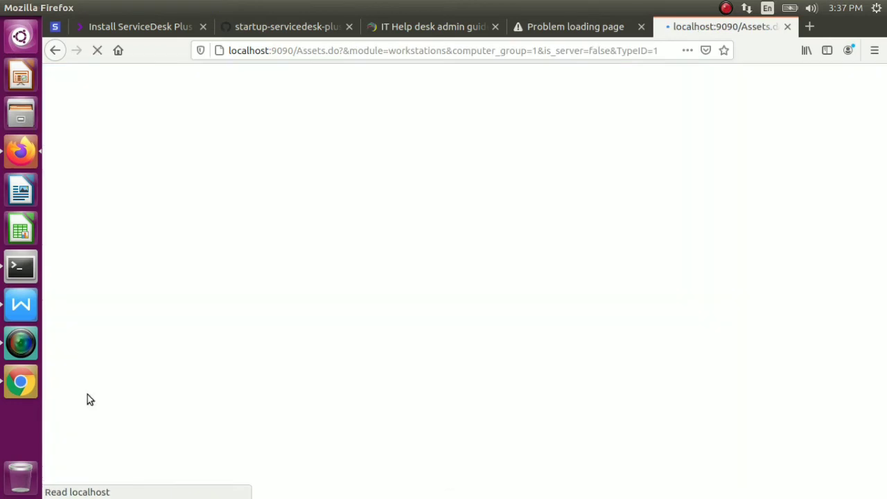
scroll(189, 372, "down", 3)
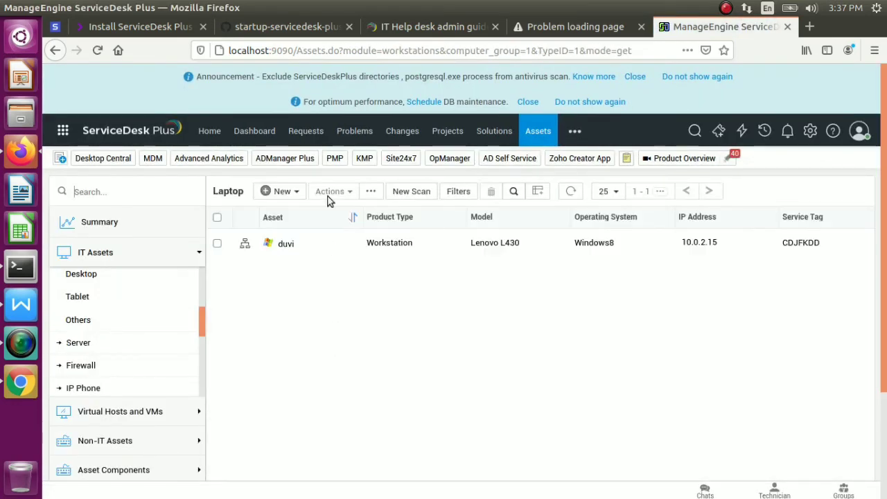
left_click_drag(330, 201, 602, 258)
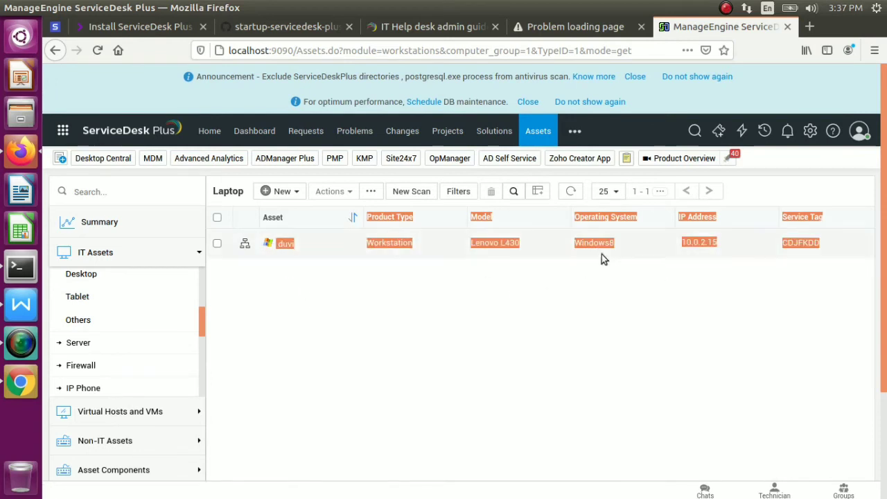
left_click(602, 258)
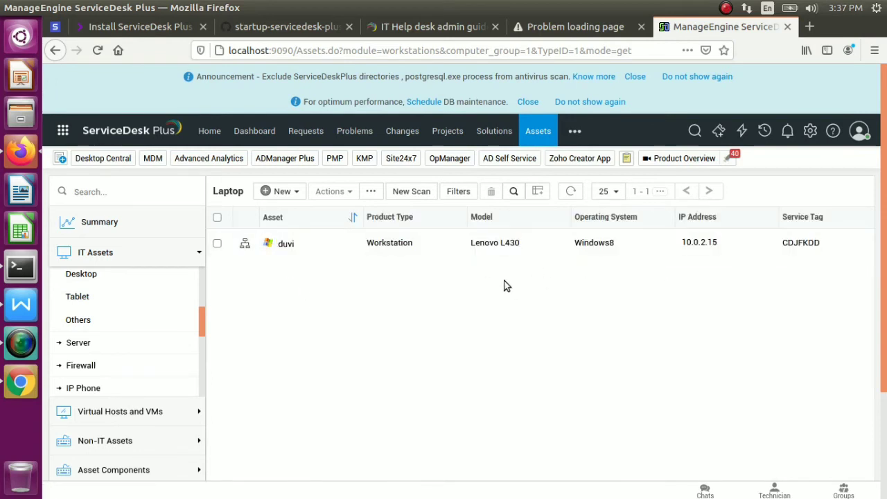
Open the Firewall asset list and expand the Virtual Hosts and VMs category
left_click(91, 365)
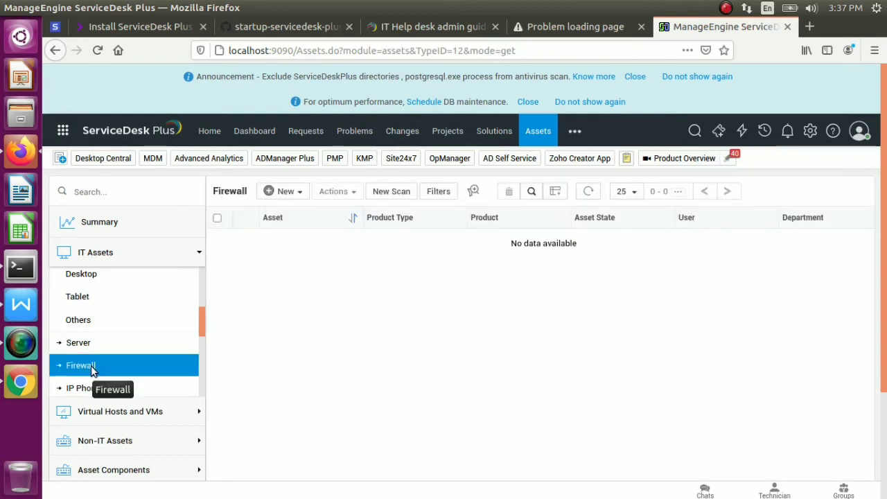
left_click_drag(91, 366, 90, 295)
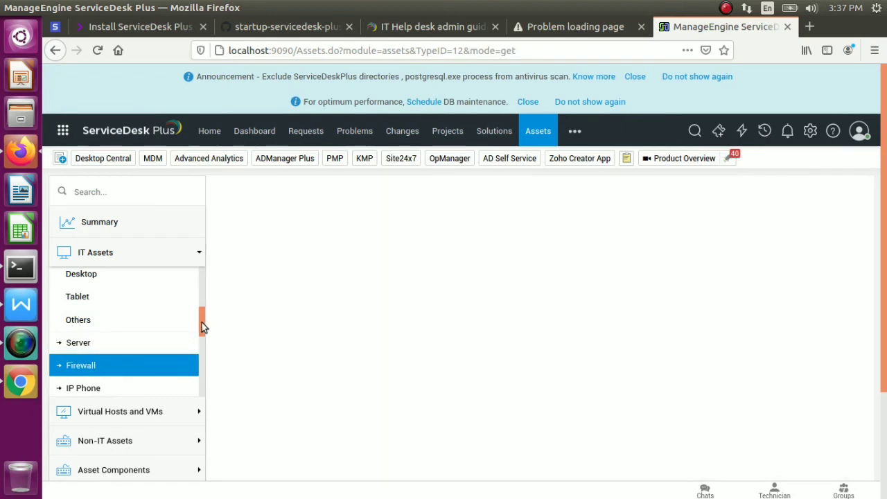
left_click_drag(202, 323, 198, 404)
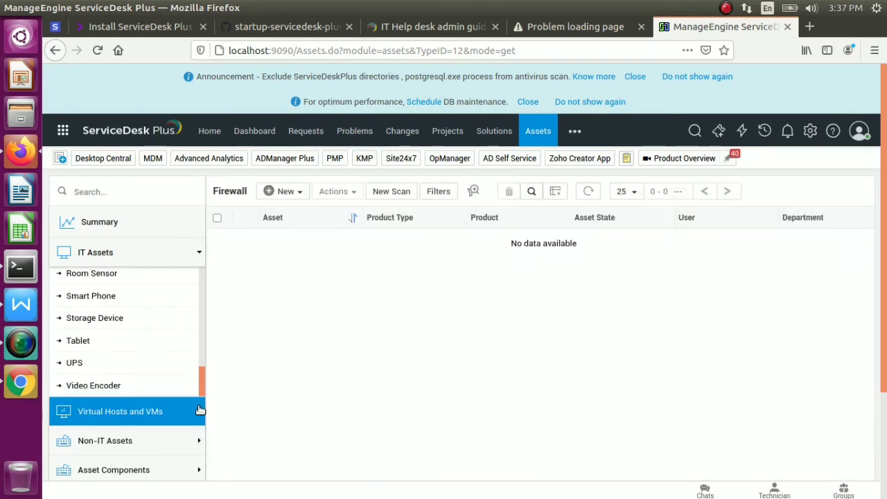
left_click(202, 411)
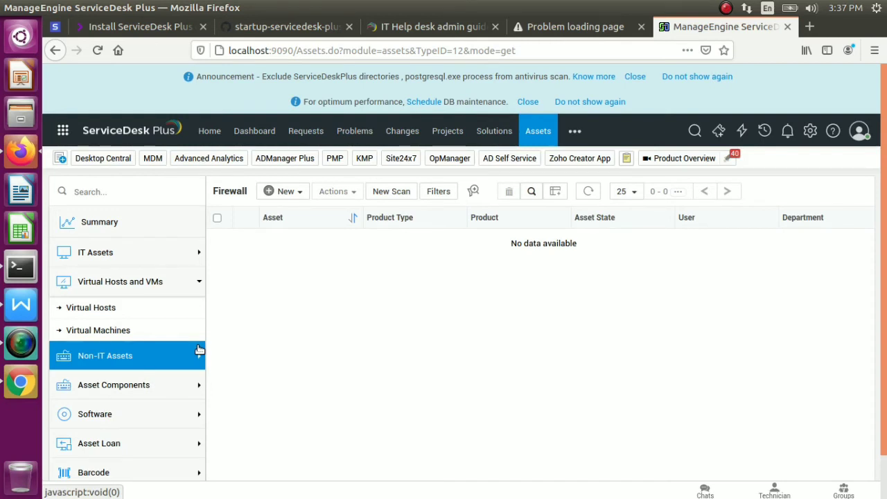
Browse License Agreements and Software Licenses under Software, then begin a new Standard License
left_click(161, 416)
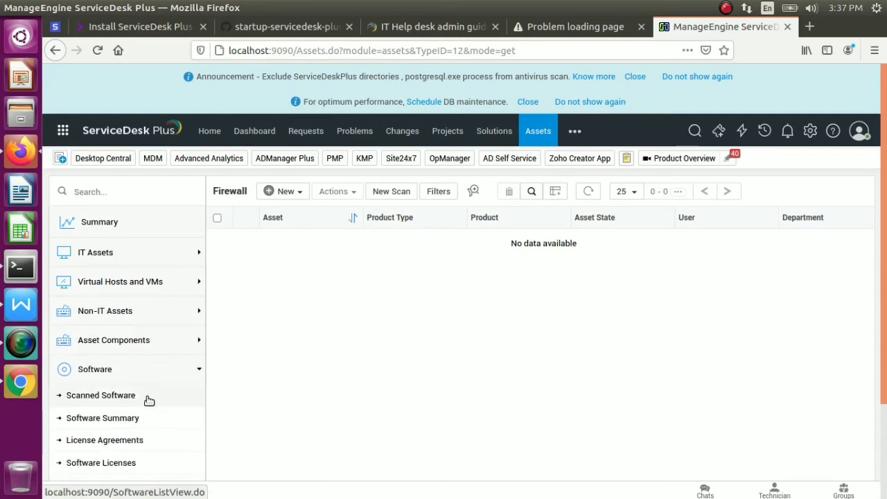
left_click(116, 442)
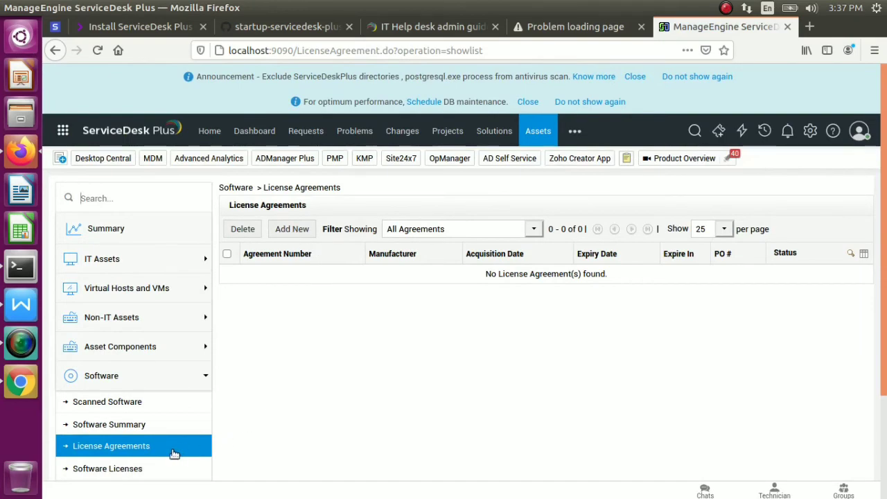
left_click(135, 470)
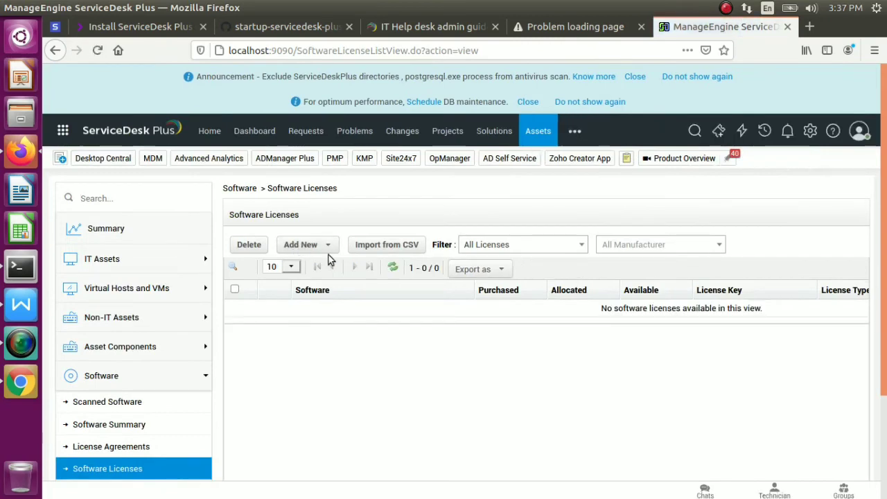
left_click(319, 249)
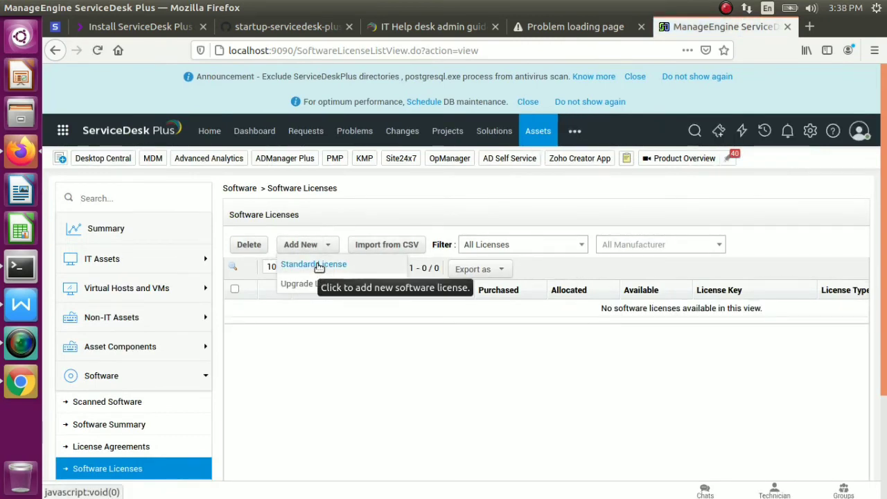
left_click(317, 267)
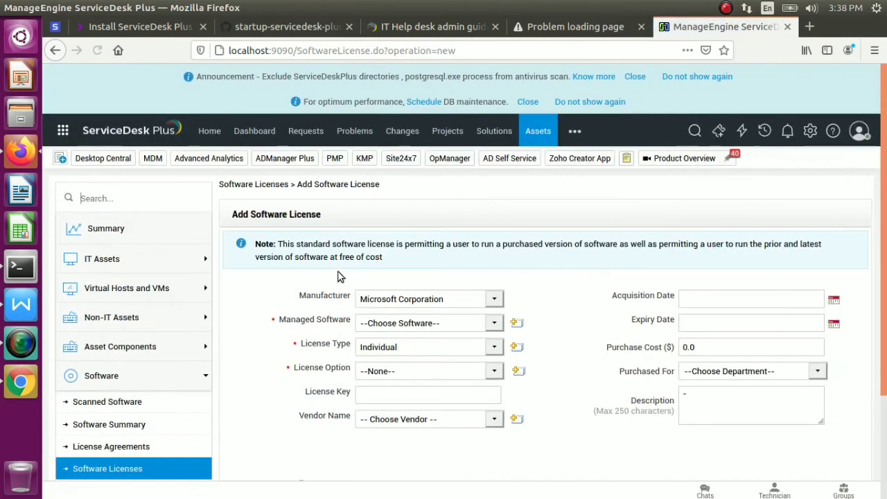
Keep Microsoft Corporation as manufacturer and open the unmanaged software list from Managed Software
left_click(504, 300)
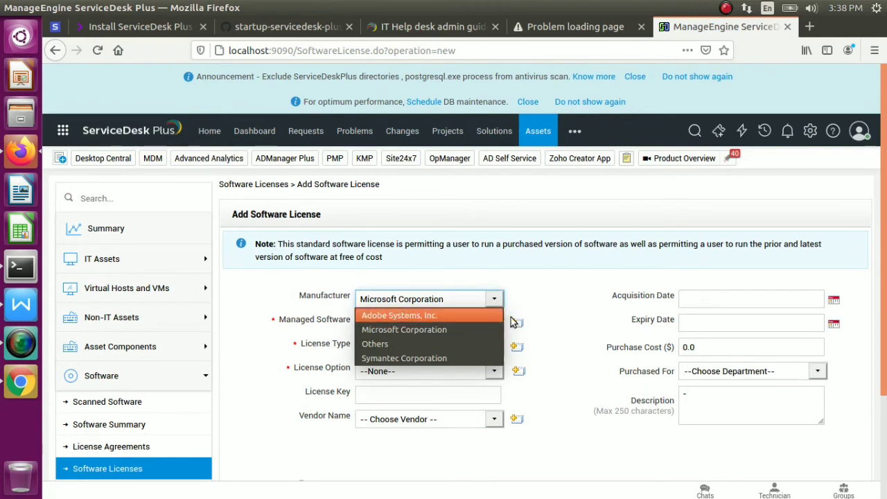
left_click(470, 328)
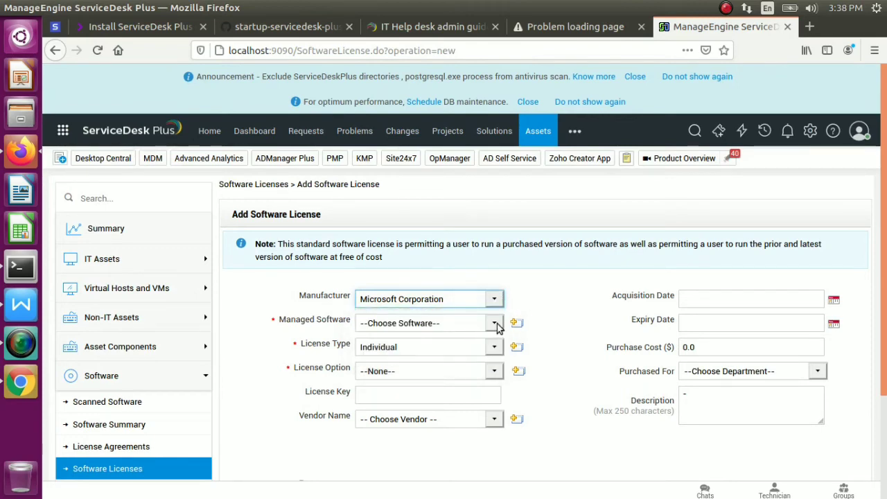
left_click(495, 325)
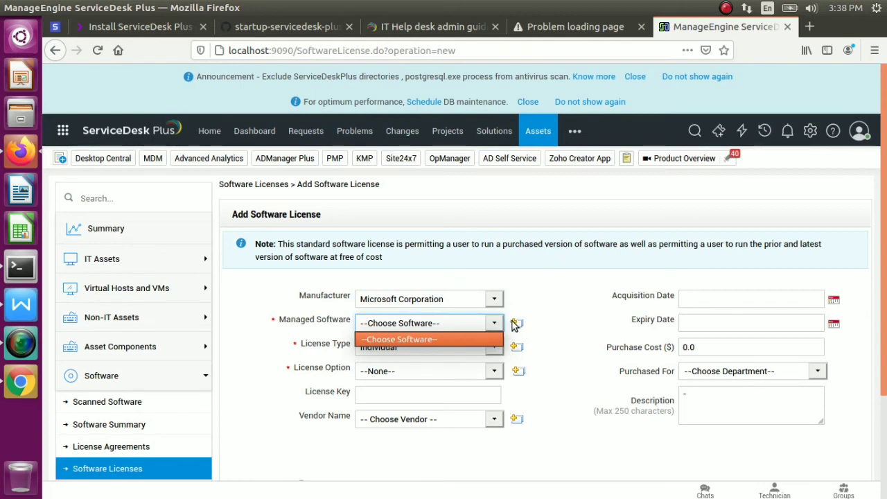
left_click(514, 326)
left_click(515, 326)
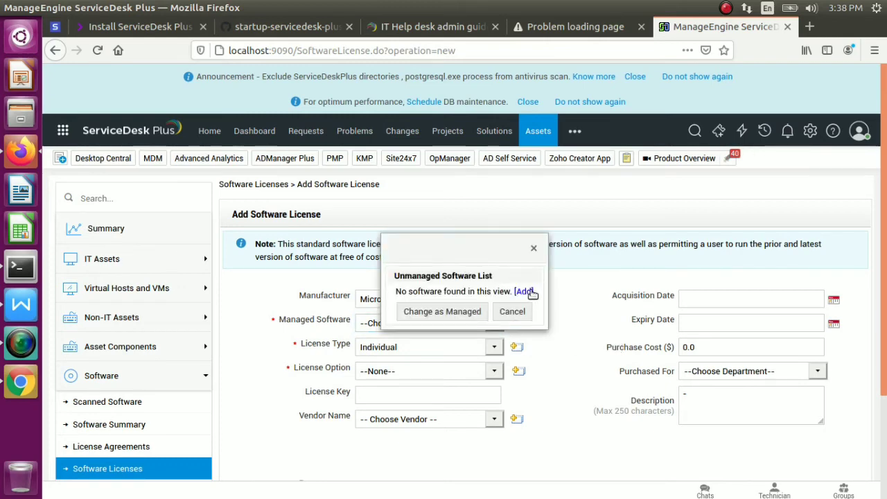
Start a new software entry named ms office, type Excluded, manufacturer Microsoft Corporation
left_click(525, 292)
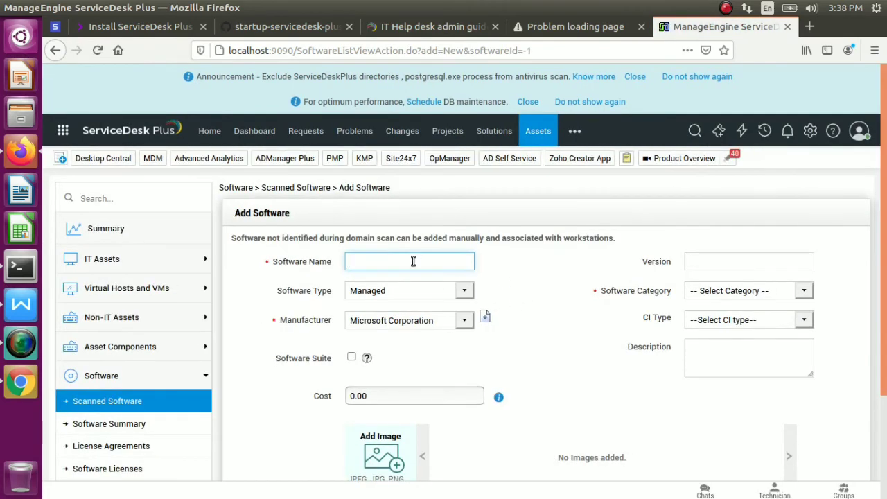
type("ms office")
left_click(466, 294)
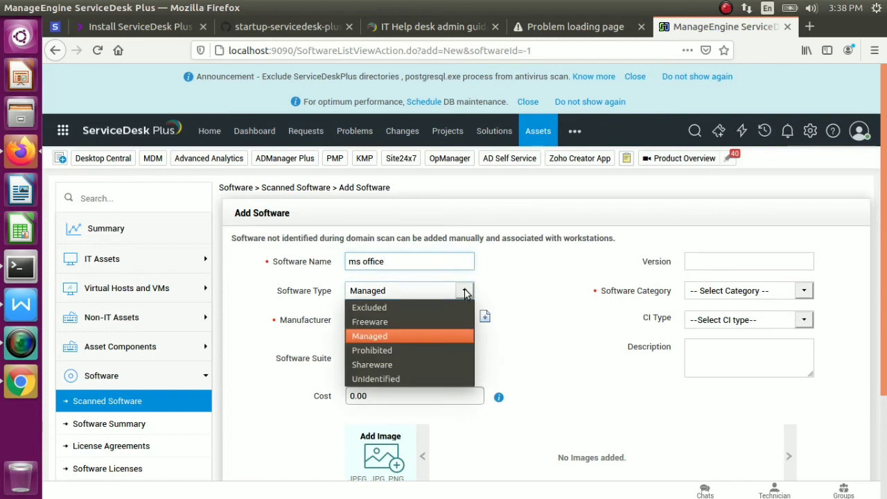
left_click(382, 309)
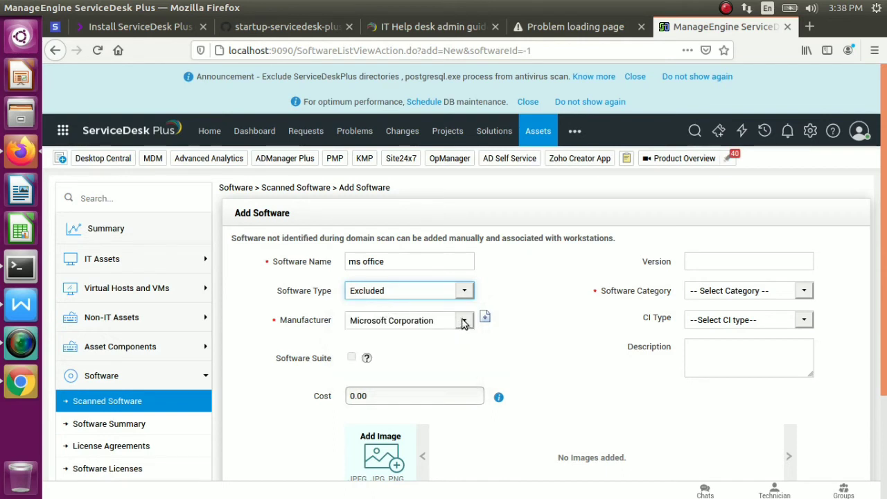
left_click(465, 321)
left_click(538, 323)
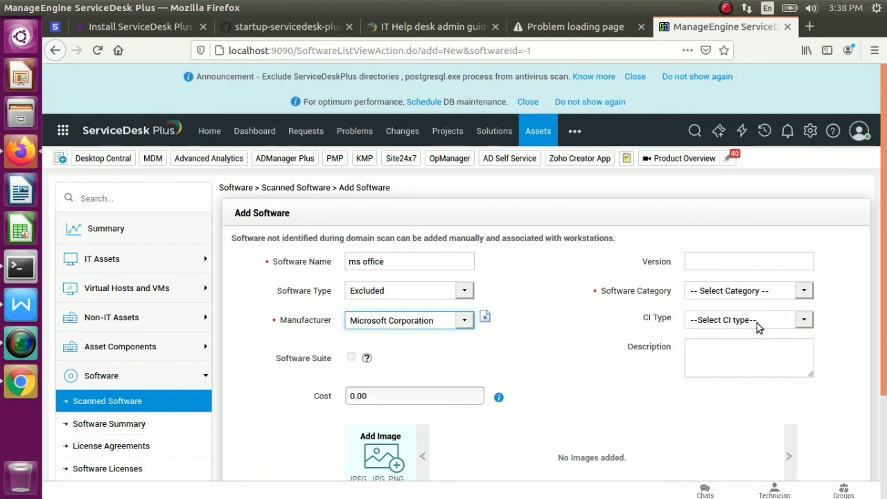
Set category Others, version 2019 and cost 4000, then add the ms office record
left_click(805, 294)
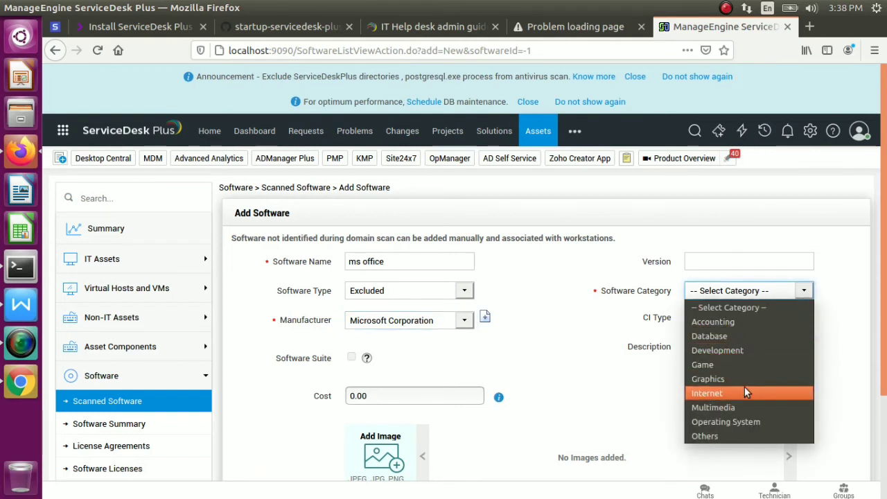
left_click(723, 435)
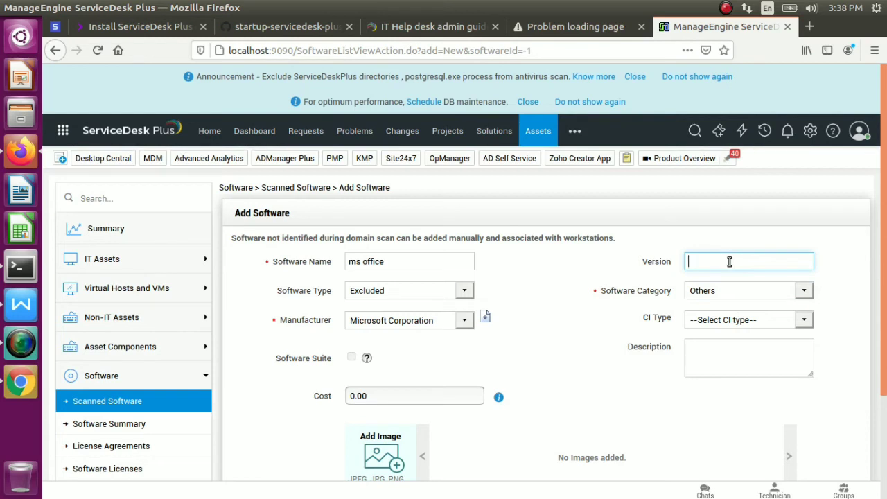
key("BackSpace")
scroll(885, 274, "down", 3)
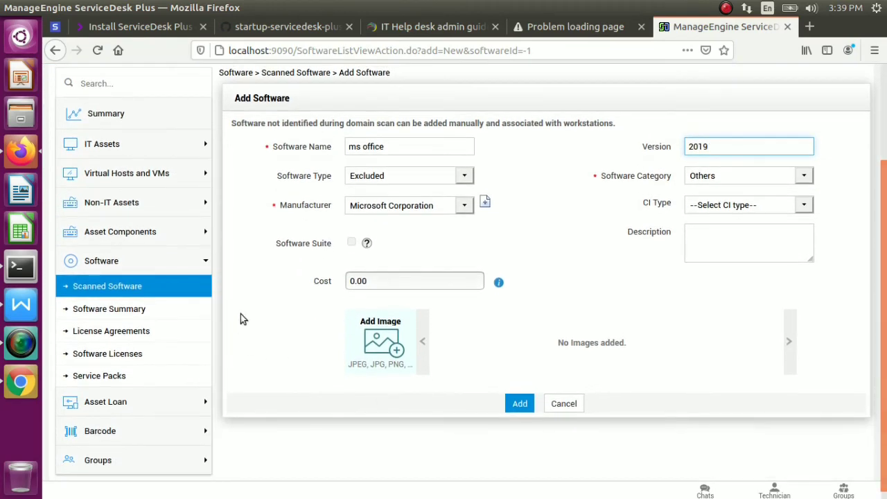
left_click(432, 286)
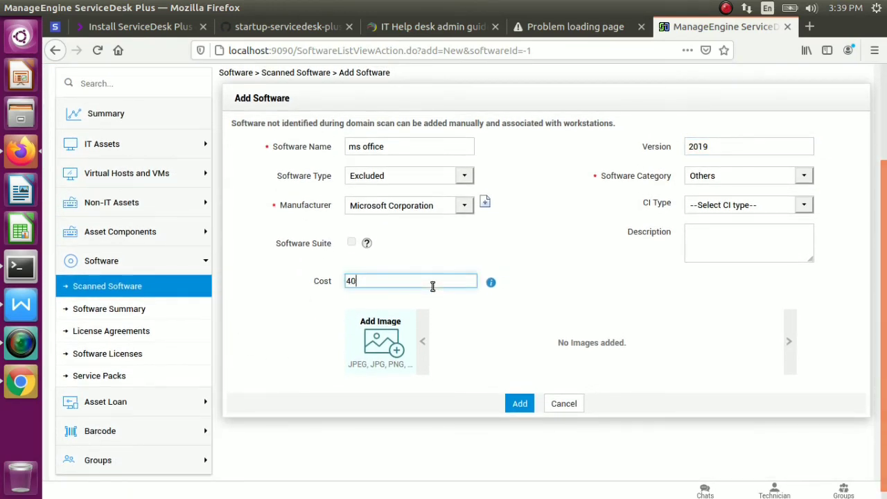
left_click(522, 403)
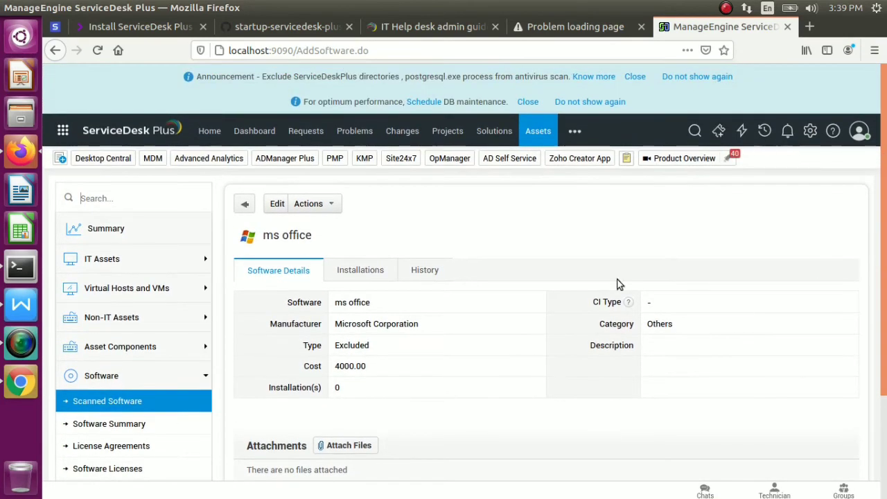
Add an ms office installation on the one available workstation from the Installations tab
left_click(360, 268)
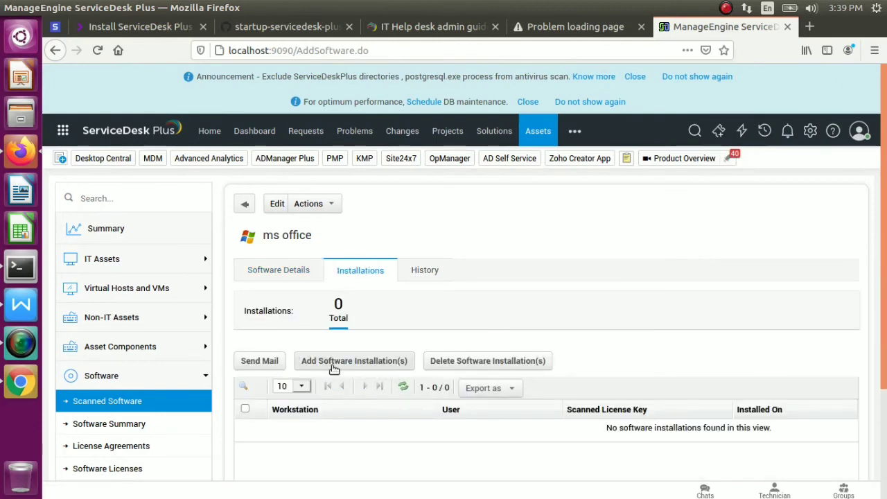
left_click(362, 362)
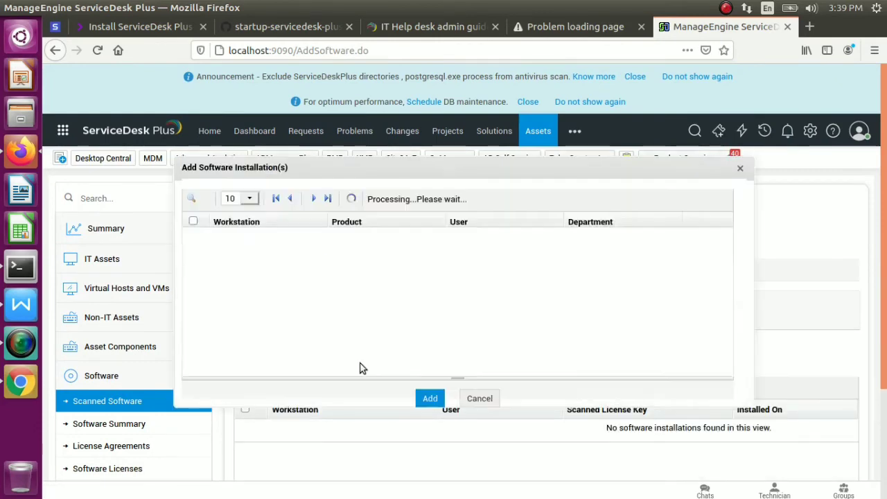
left_click(194, 236)
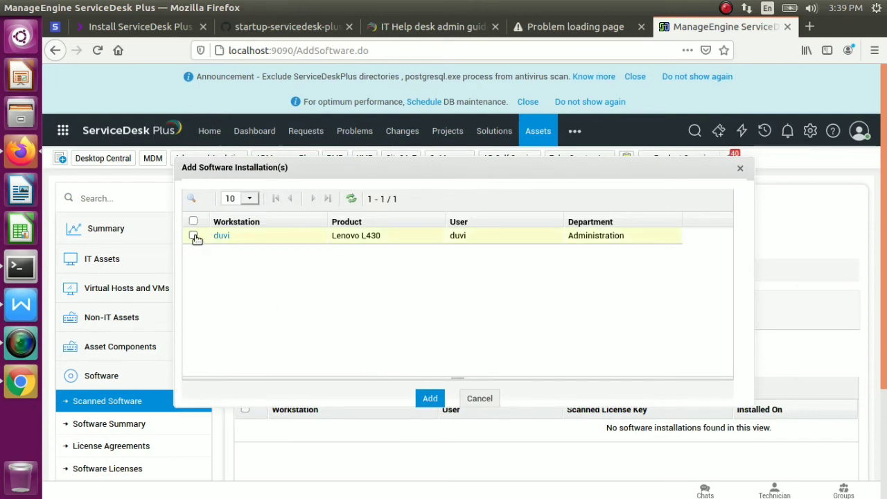
left_click(430, 400)
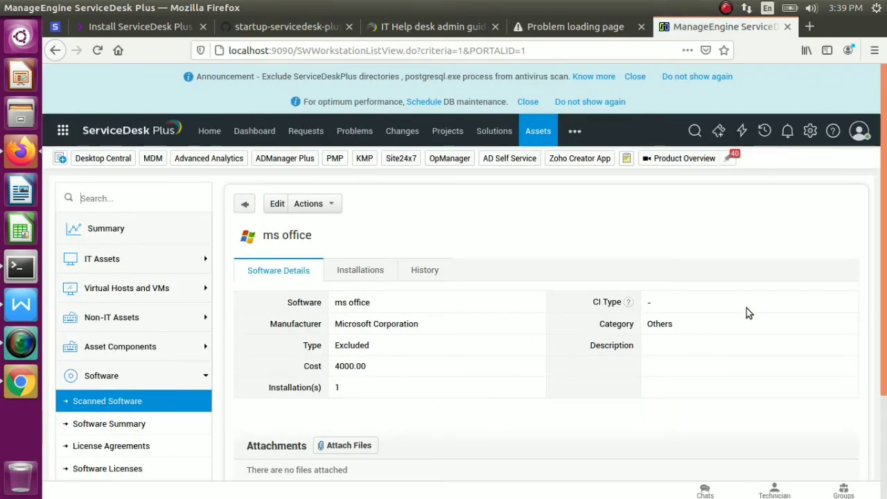
left_click_drag(883, 244, 558, 259)
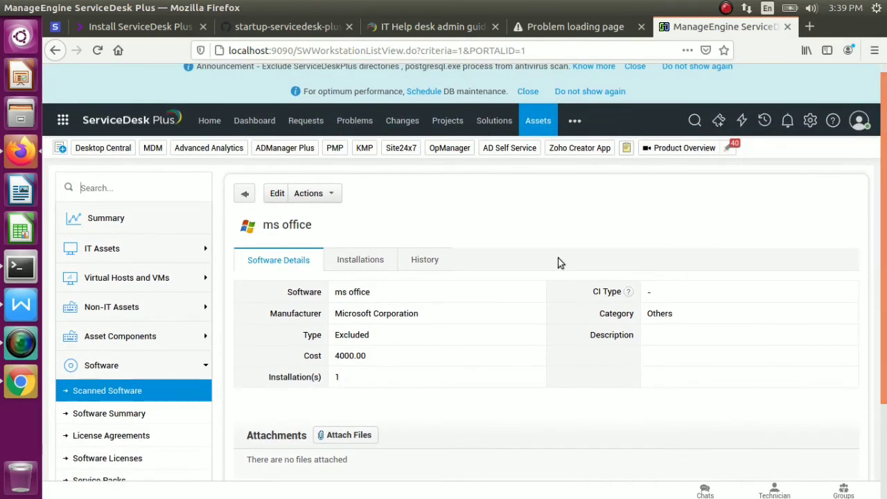
left_click(382, 260)
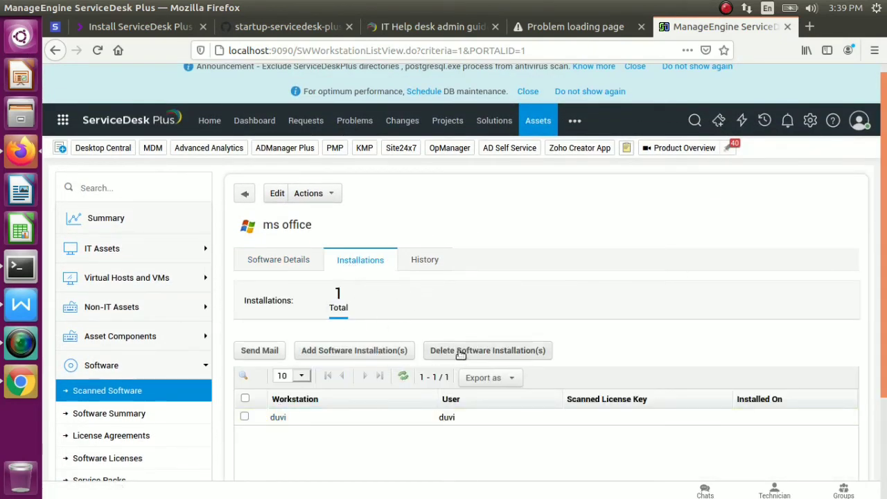
Check the empty History tab, then return to the Scanned Software list
left_click(436, 260)
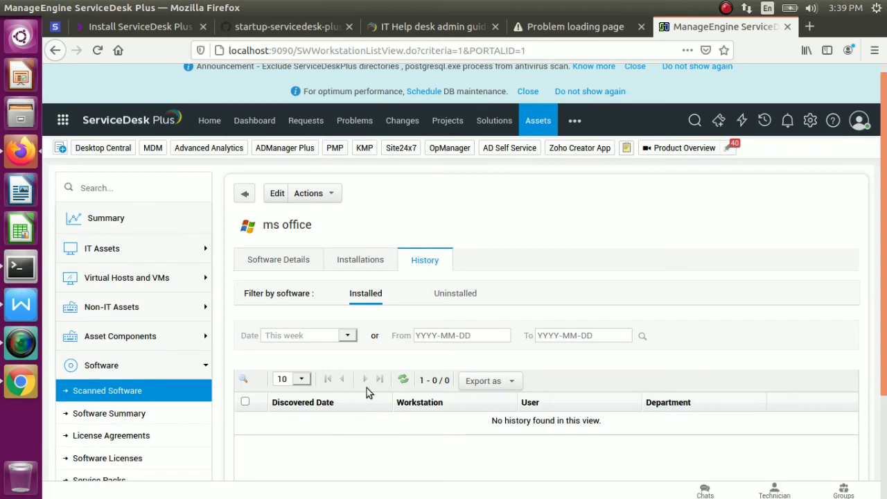
scroll(128, 424, "up", 1)
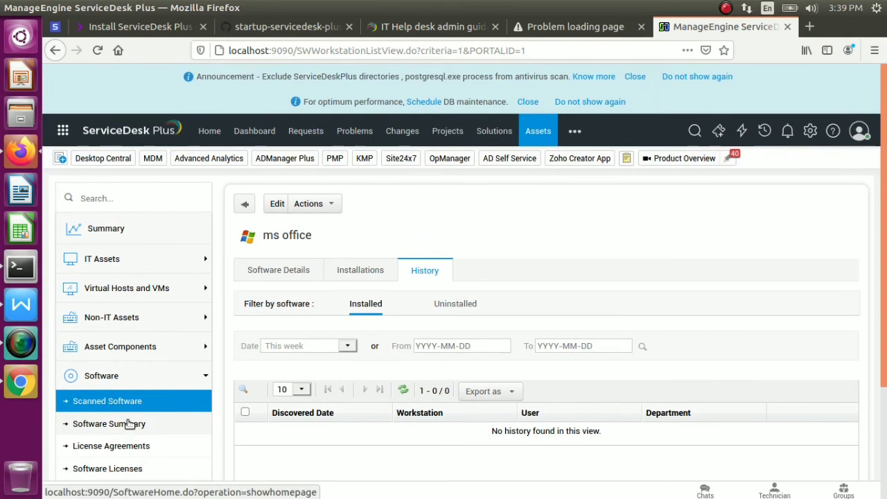
scroll(128, 424, "down", 3)
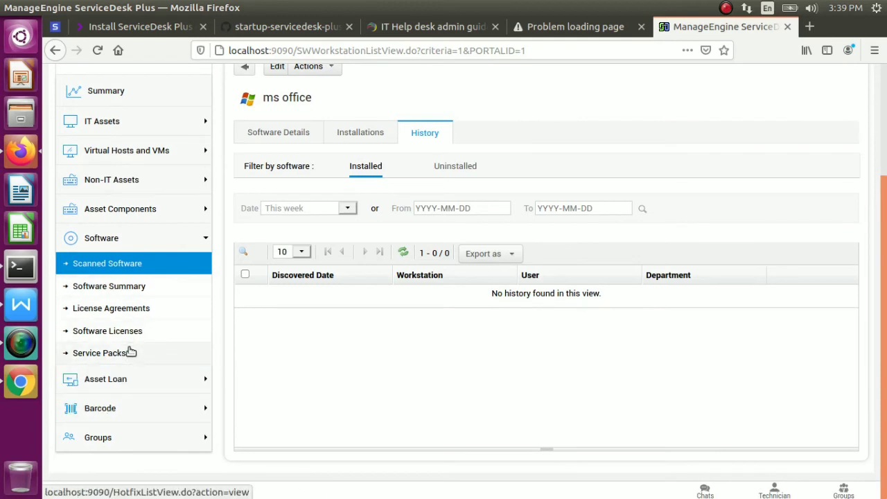
left_click(124, 267)
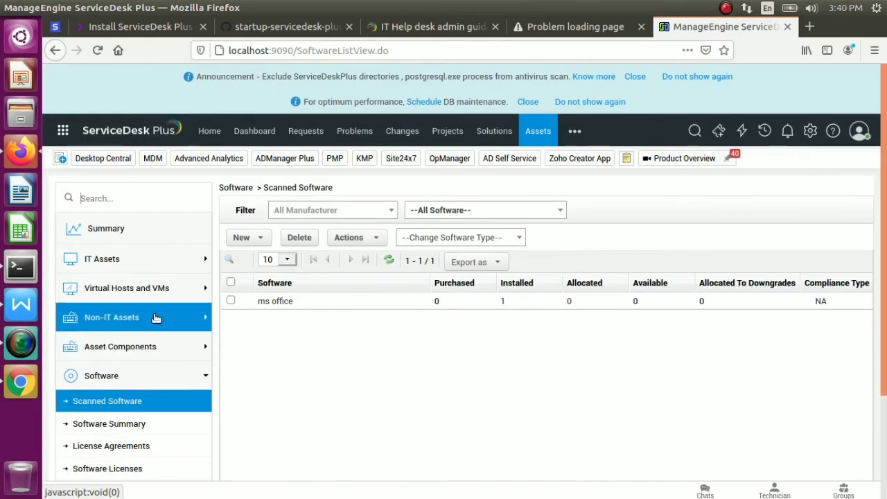
Open CMDB from the ••• modules menu and list the five Department CIs
left_click(165, 348)
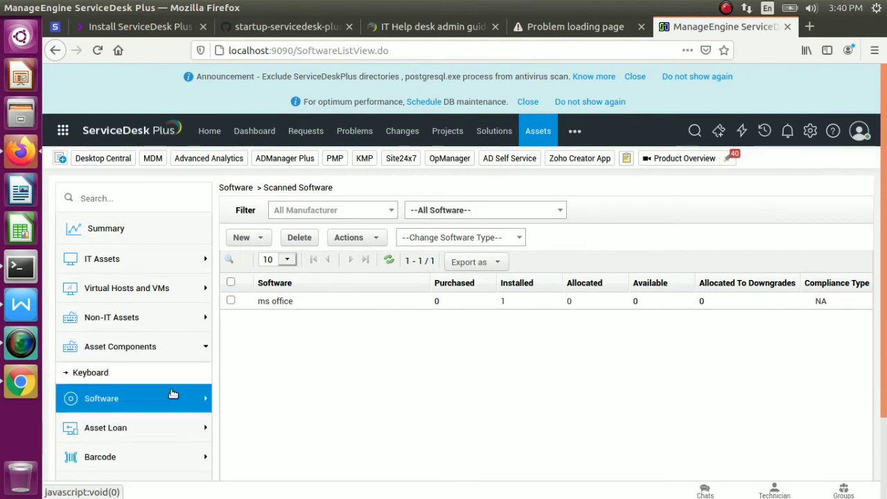
left_click(576, 129)
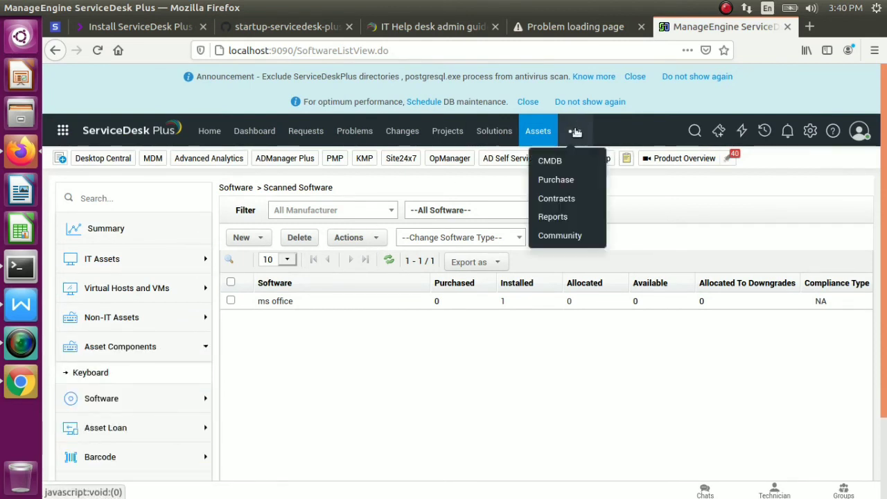
left_click(557, 161)
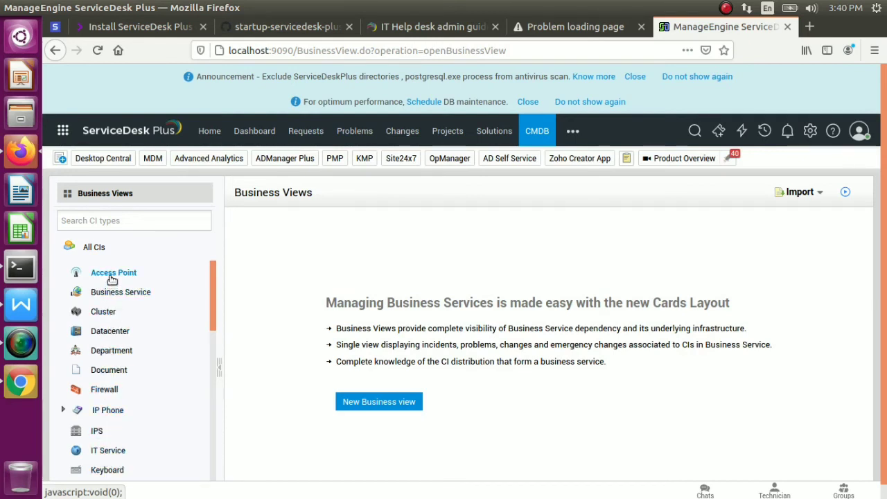
left_click(107, 351)
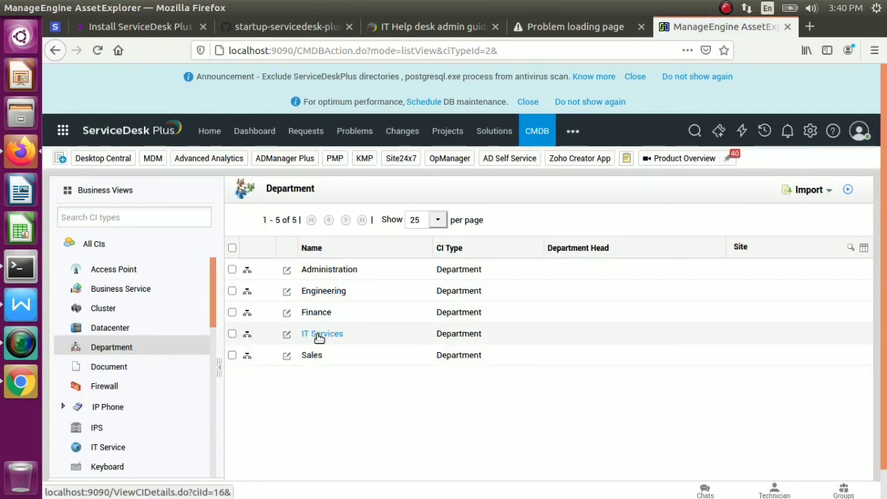
View the IT Services department details, then switch to the empty Datacenter CI list
left_click(319, 336)
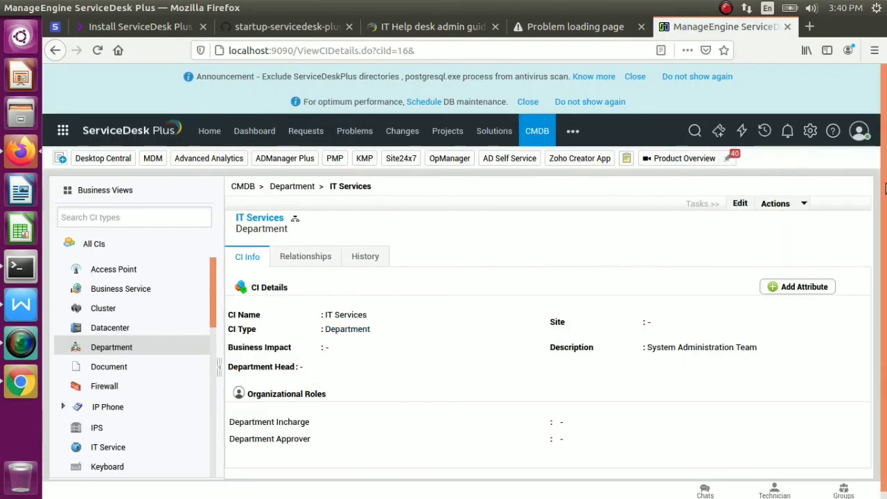
left_click_drag(883, 184, 877, 47)
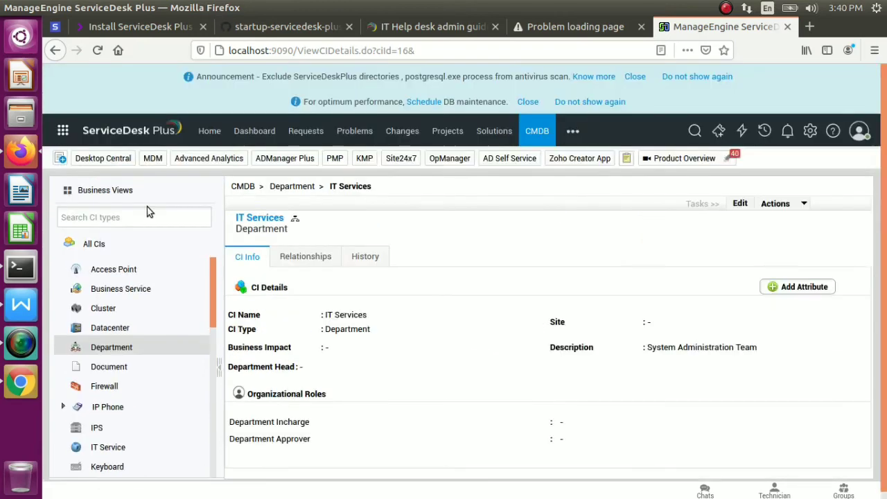
left_click(104, 328)
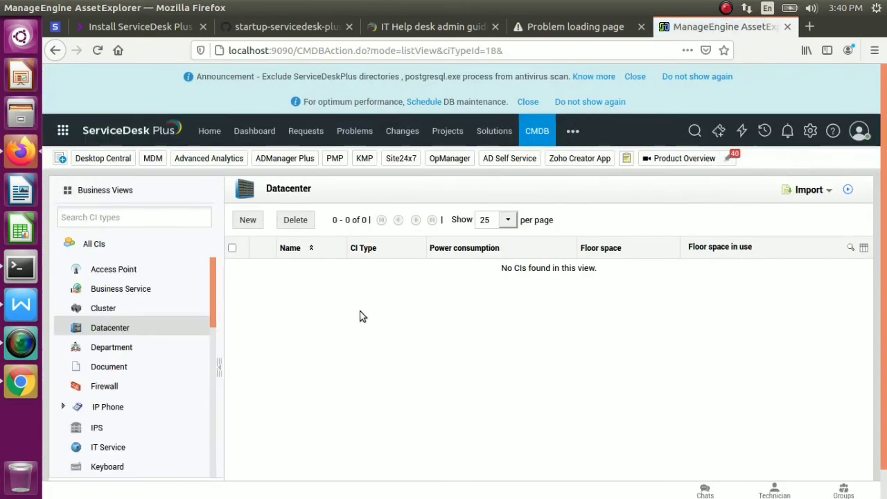
Start a new datacenter and choose its owner from the owner list
left_click(248, 220)
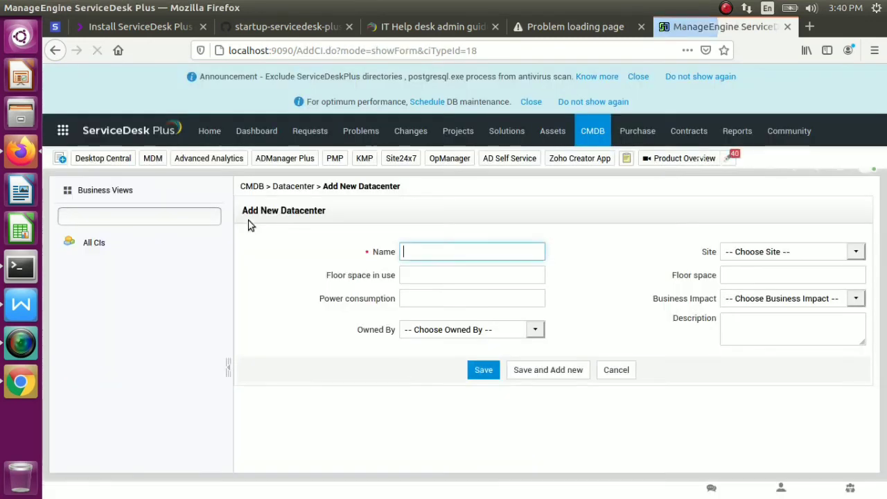
left_click(443, 277)
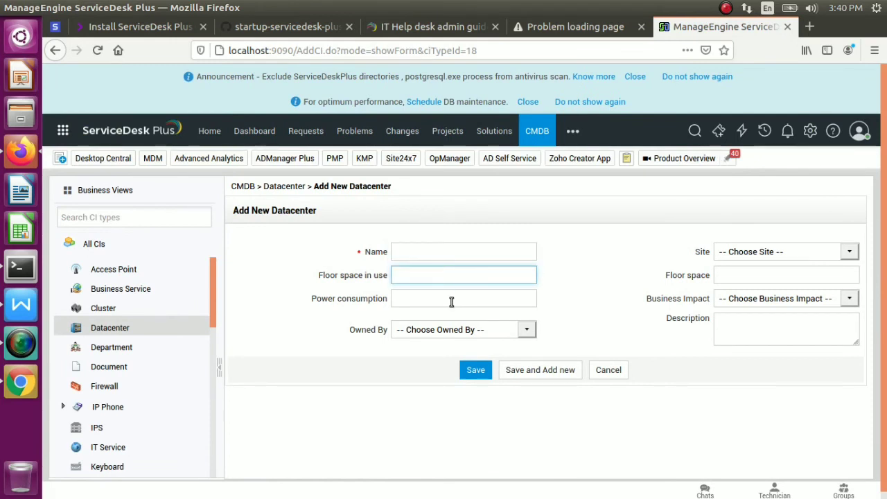
key("Tab")
left_click(528, 329)
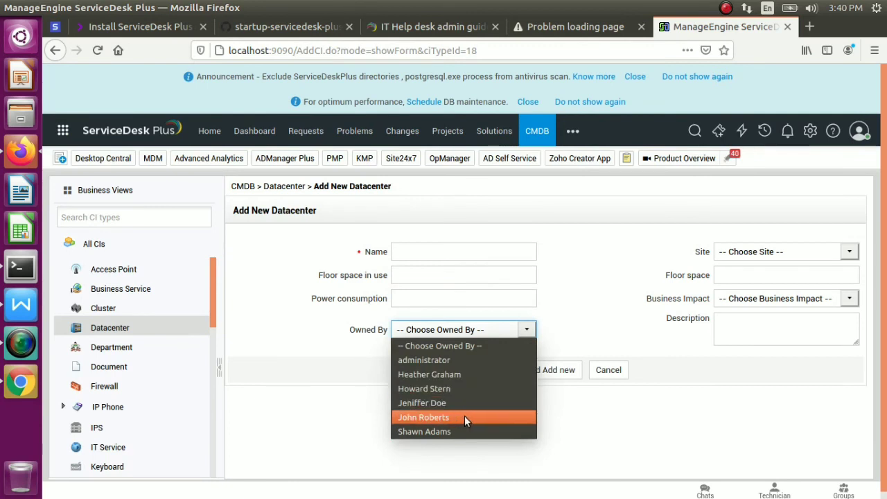
key("Down")
key("Down")
key("Down")
key("Down")
key("Down")
key("Down")
key("Down")
key("Down")
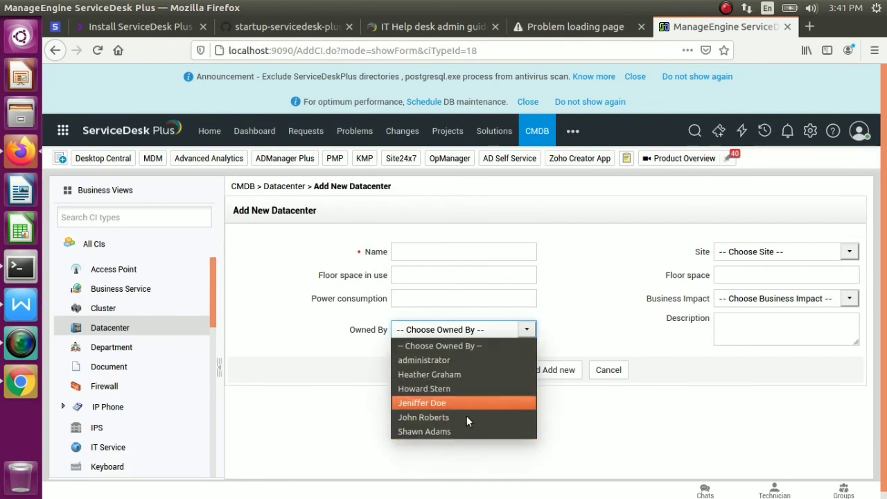
key("Down")
key("Down")
key("Down")
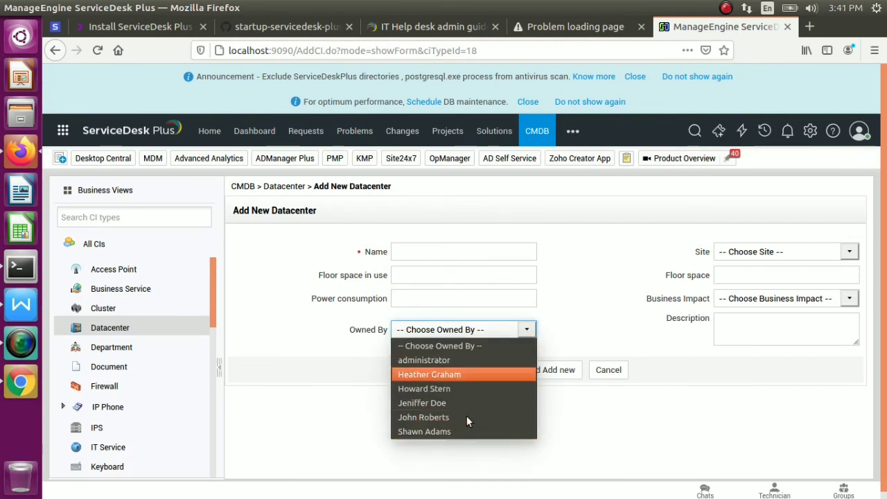
key("Return")
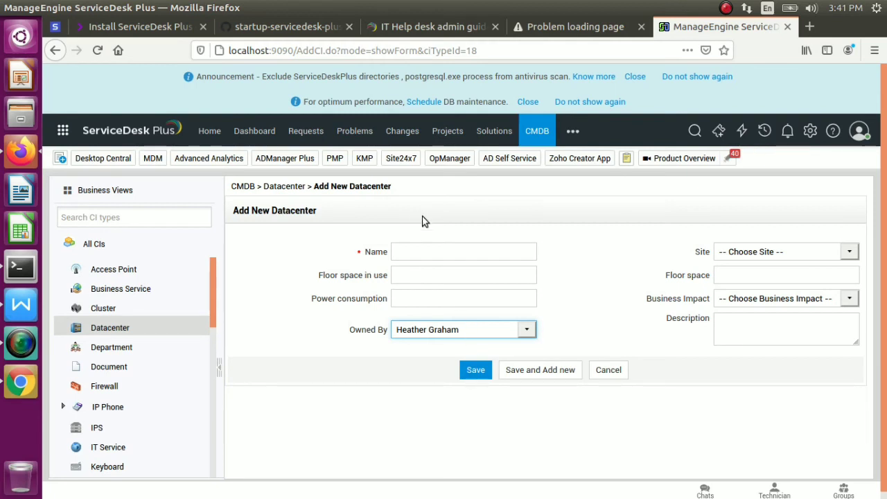
Name the datacenter sql, with floor space 10gb and power consumption 10unit
left_click(425, 250)
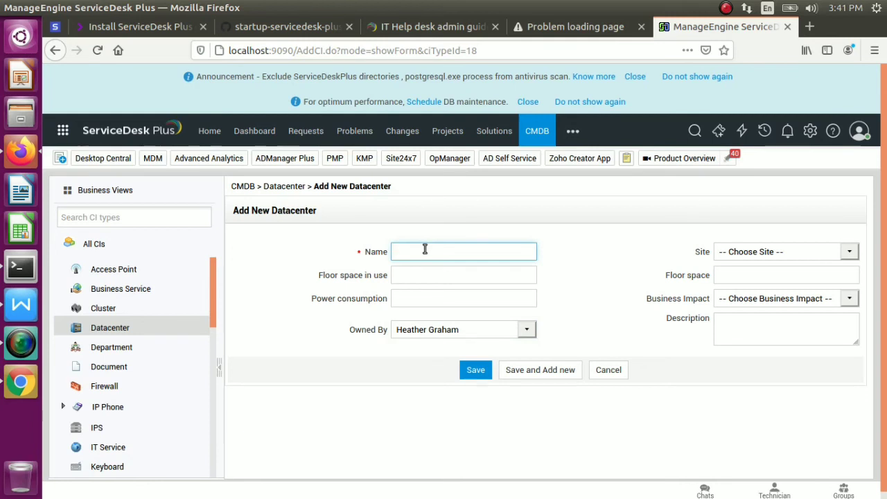
type("sql")
left_click(423, 275)
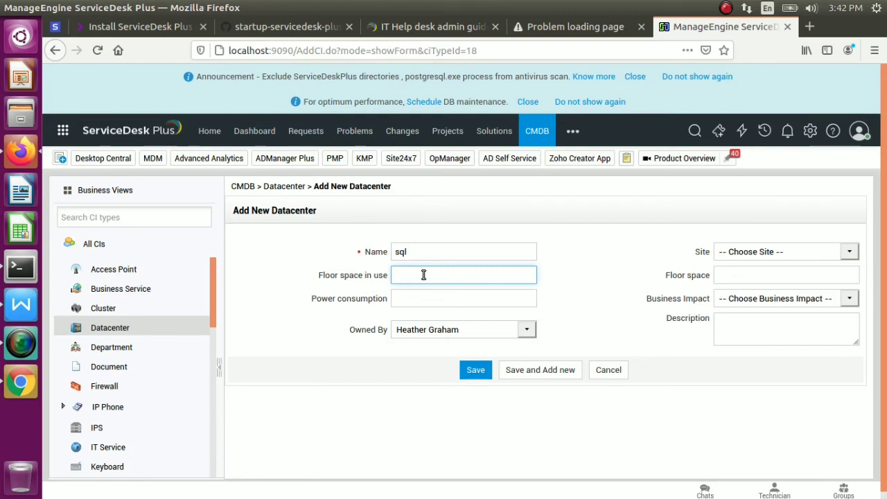
type("10gb")
key("Tab")
key("Tab")
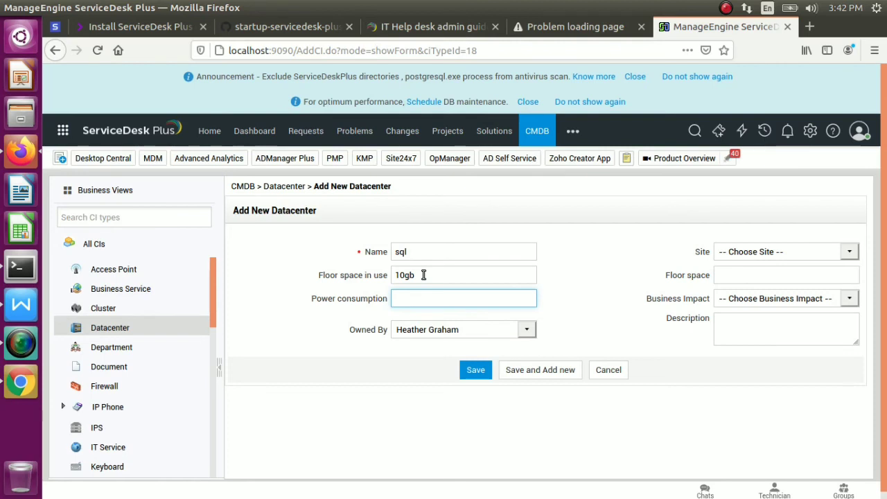
type("10unit")
Replace the 10gb floor space in use value with 'any'
left_click(805, 248)
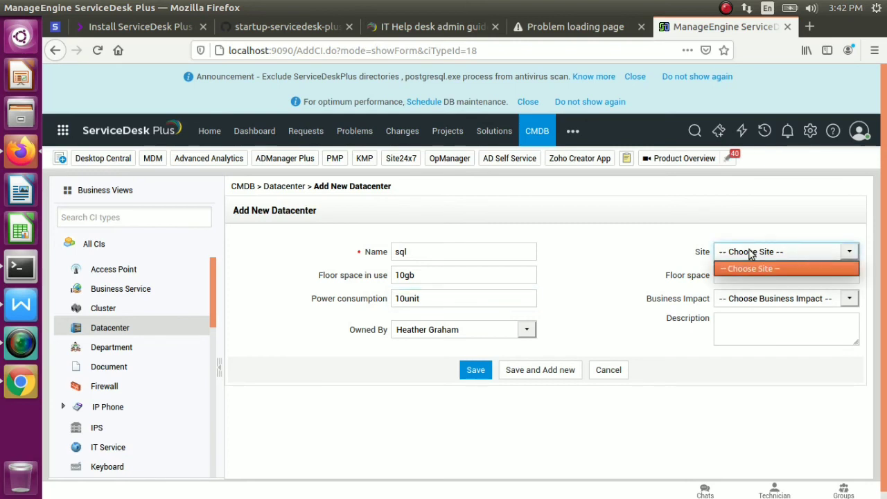
left_click(777, 279)
left_click(777, 279)
left_click(797, 299)
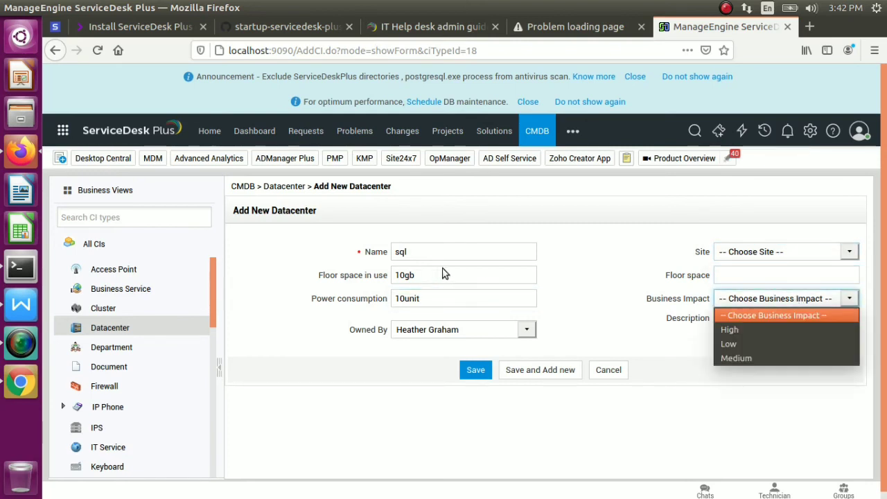
left_click(444, 274)
double_click(444, 276)
key("BackSpace")
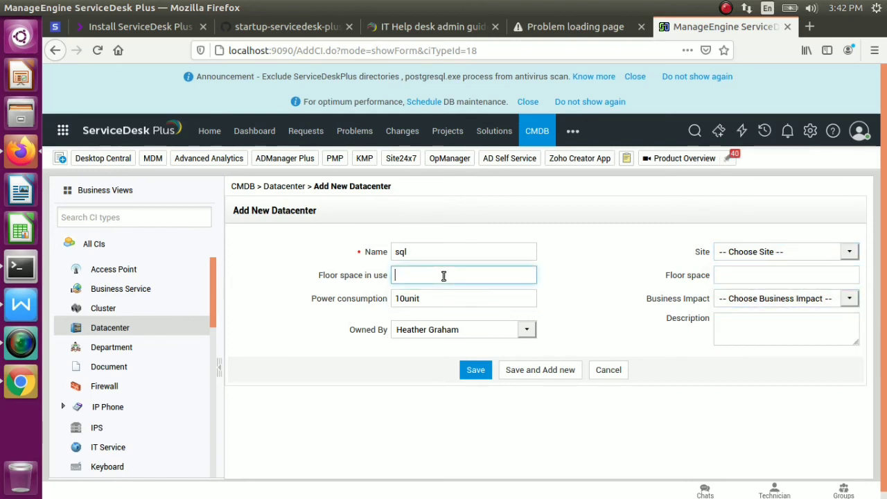
type("any")
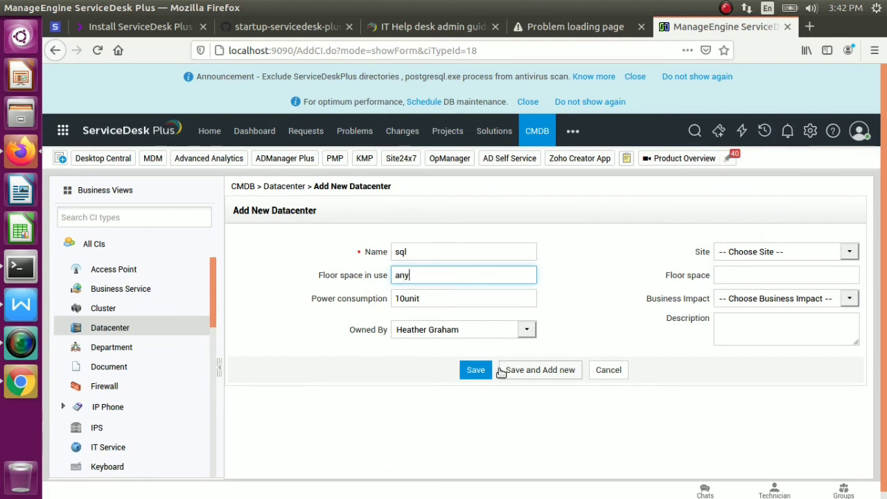
Save the sql datacenter CI and switch to the empty Cluster CI list
left_click(478, 374)
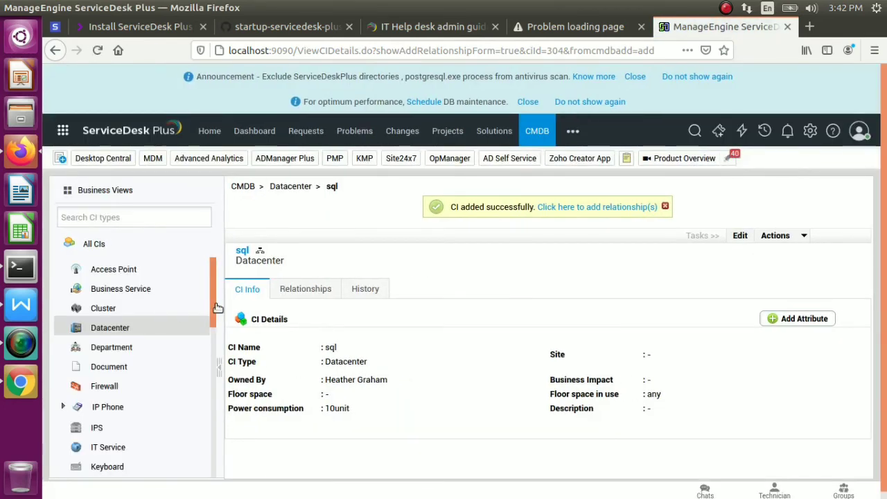
left_click_drag(214, 313, 212, 233)
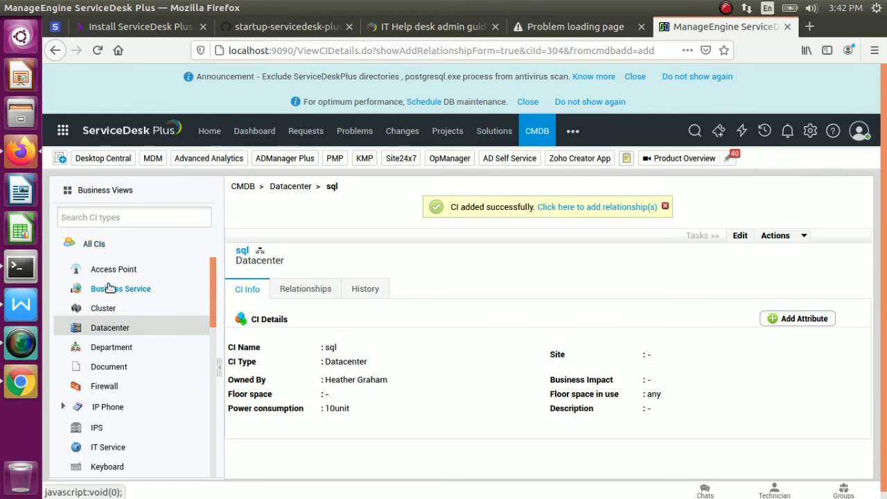
left_click(104, 309)
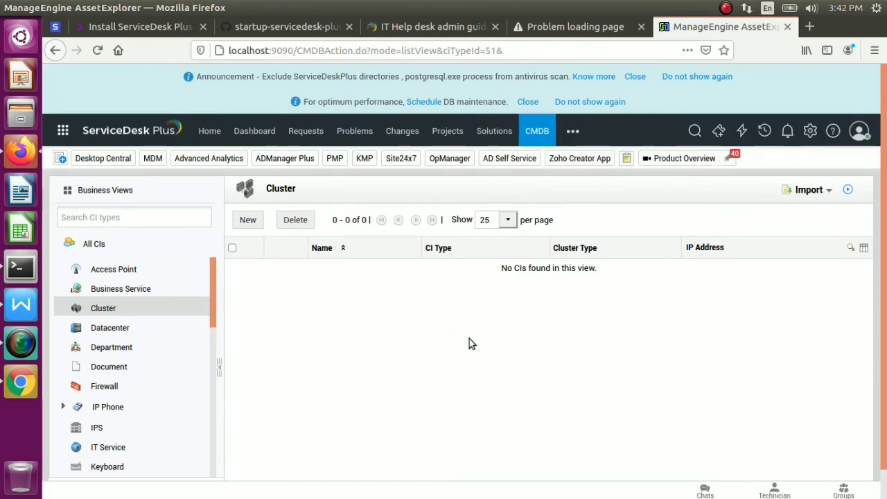
Create cluster CI 'sql' with IP 192.168.1.12, an owner and Cluster Type MSSQL cluster
left_click(250, 220)
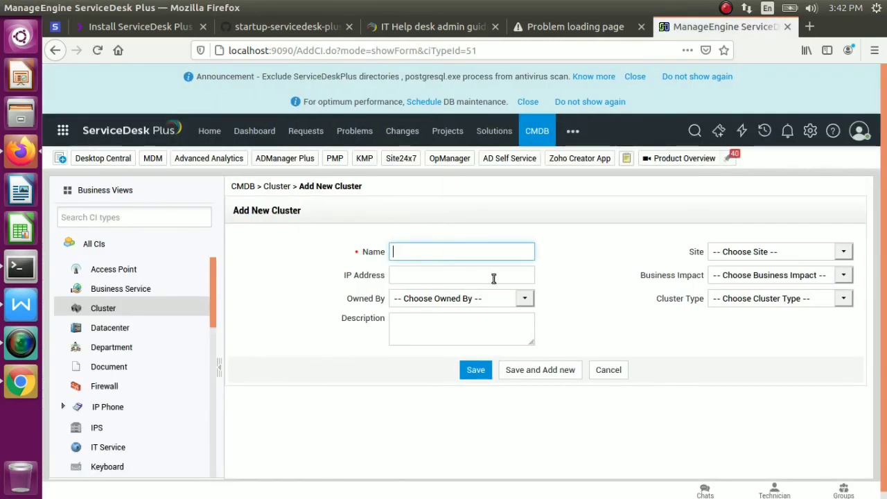
left_click(461, 254)
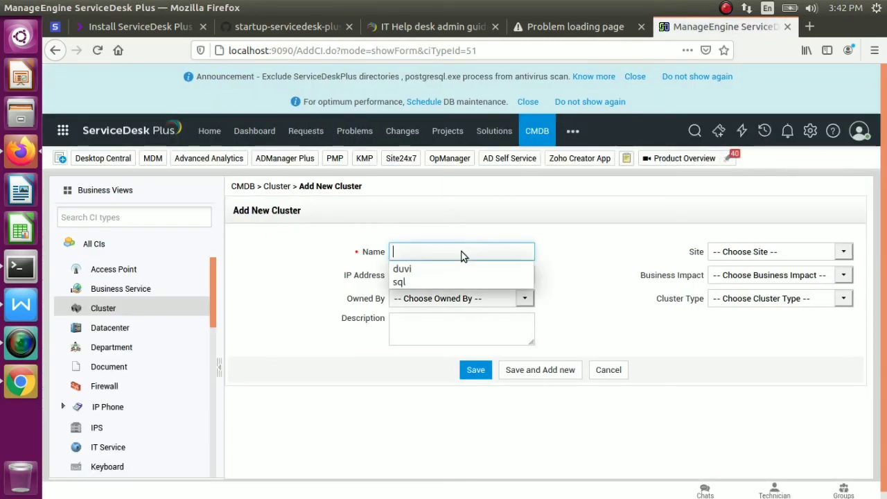
left_click(418, 281)
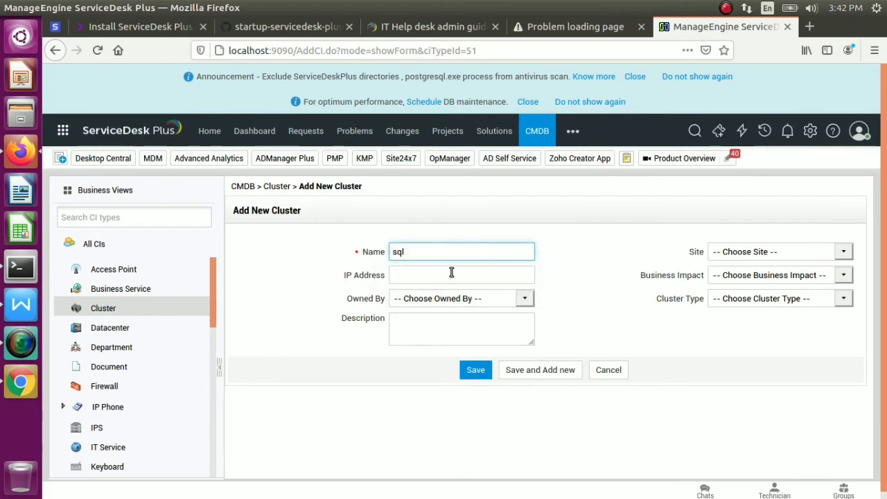
left_click(510, 278)
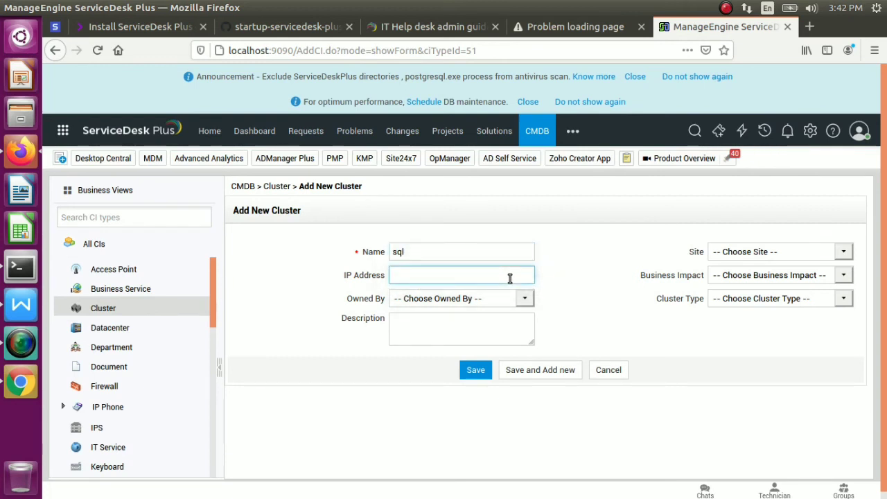
type("192.168.1.12")
left_click(523, 298)
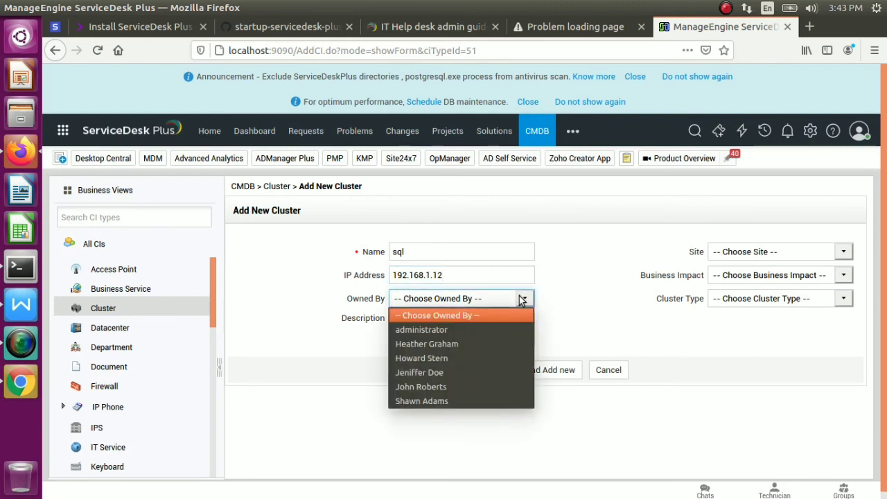
left_click(447, 358)
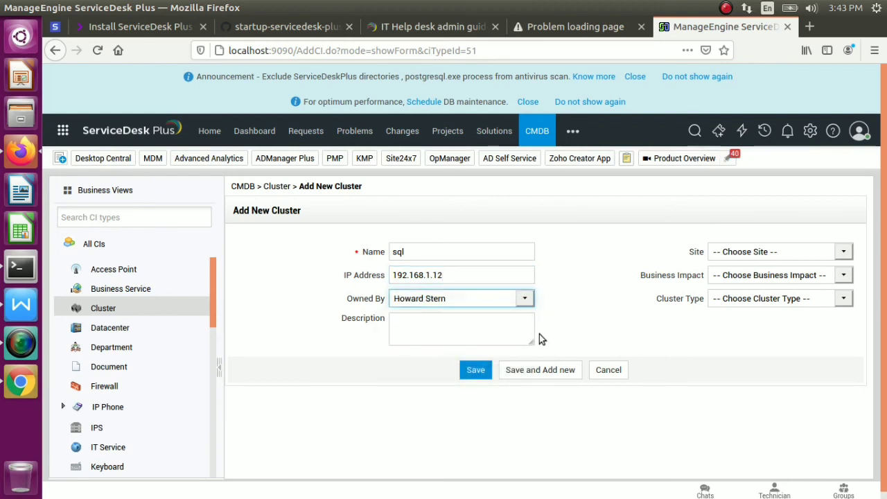
left_click(843, 299)
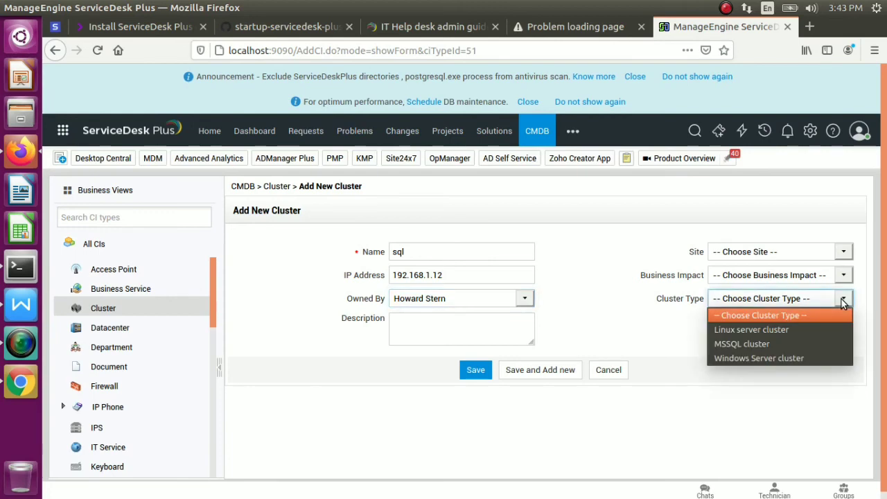
left_click(756, 343)
left_click(462, 372)
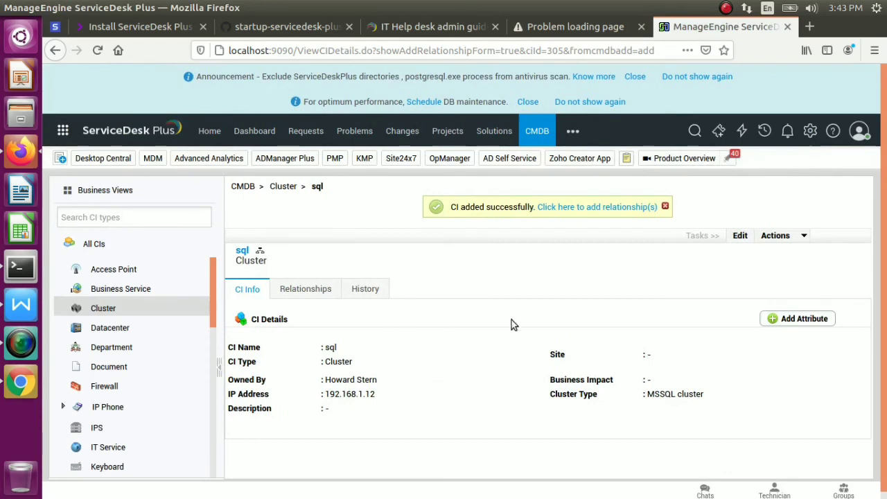
Hide the CI types panel and open the sql cluster's Relationships tab
left_click_drag(350, 335, 209, 325)
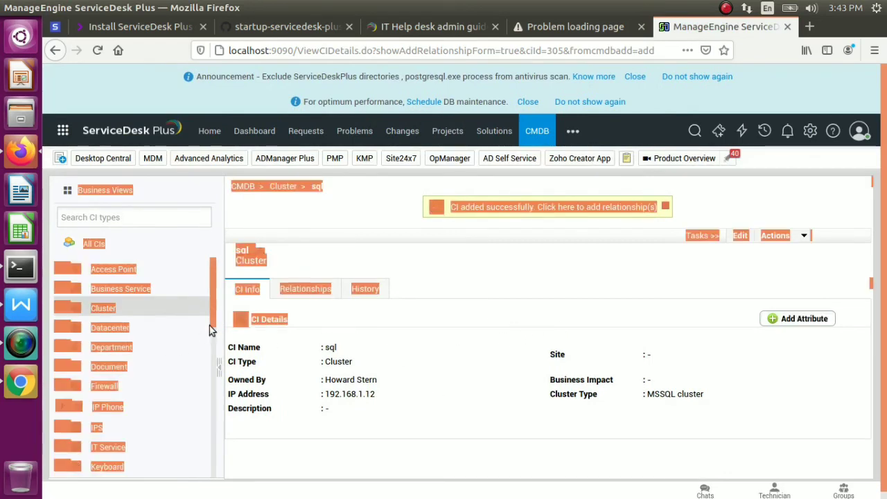
left_click(215, 326)
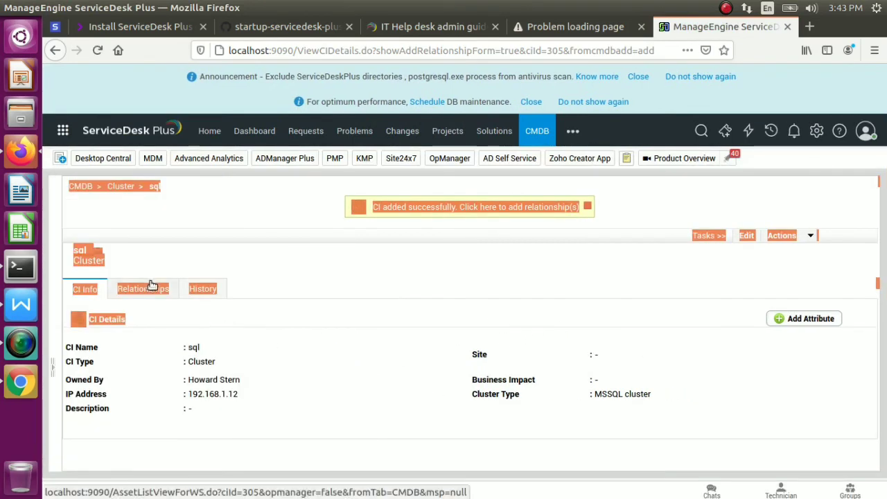
left_click(155, 235)
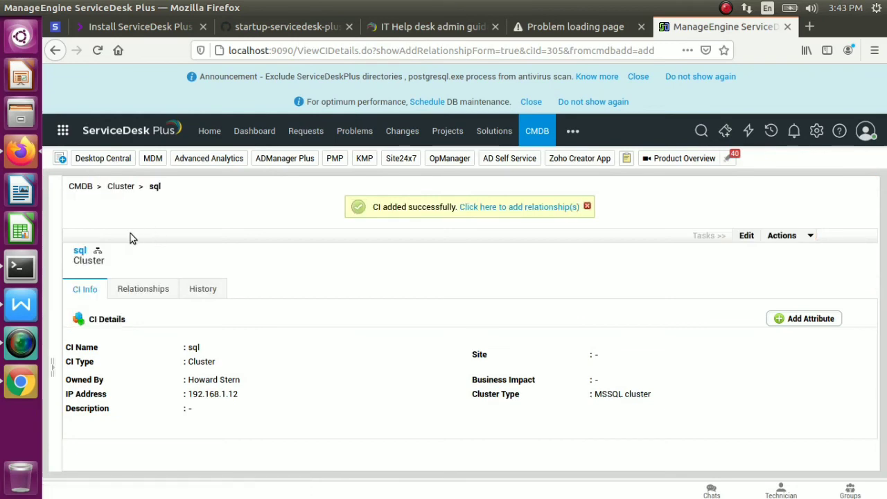
left_click(143, 288)
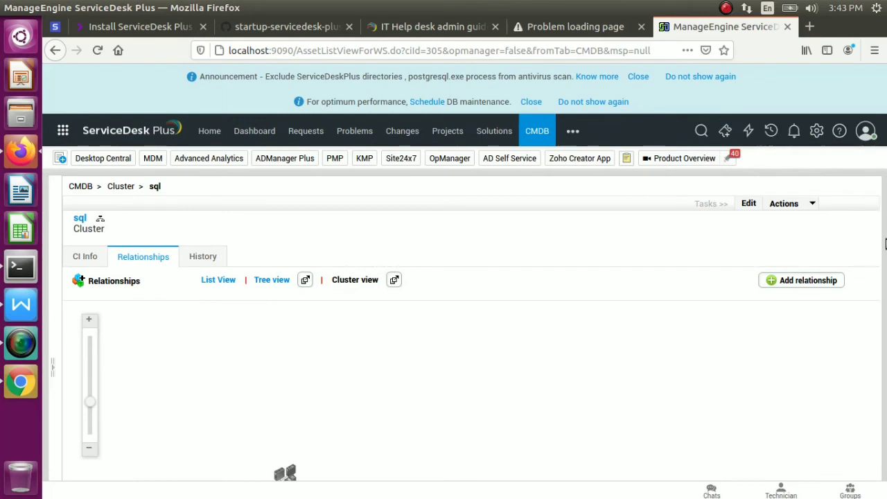
Zoom the cluster relationship graph until the sql node is in view
left_click_drag(885, 247, 886, 400)
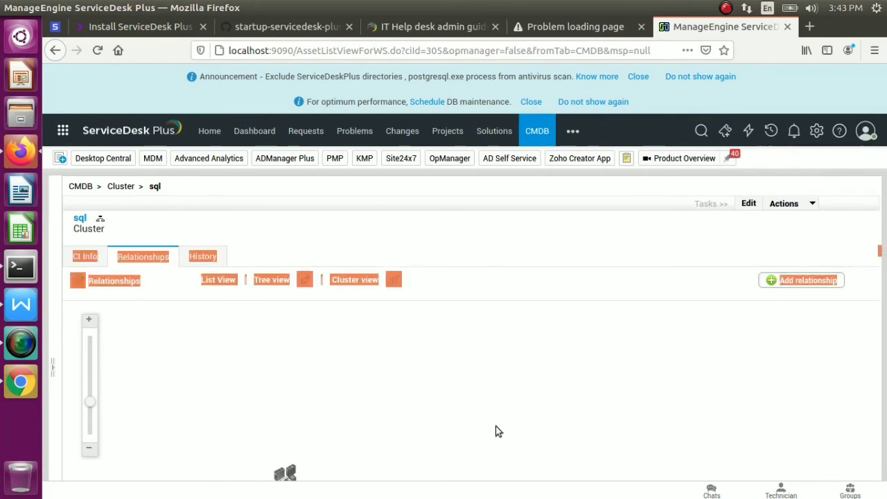
scroll(498, 429, "up", 3)
scroll(495, 429, "down", 3)
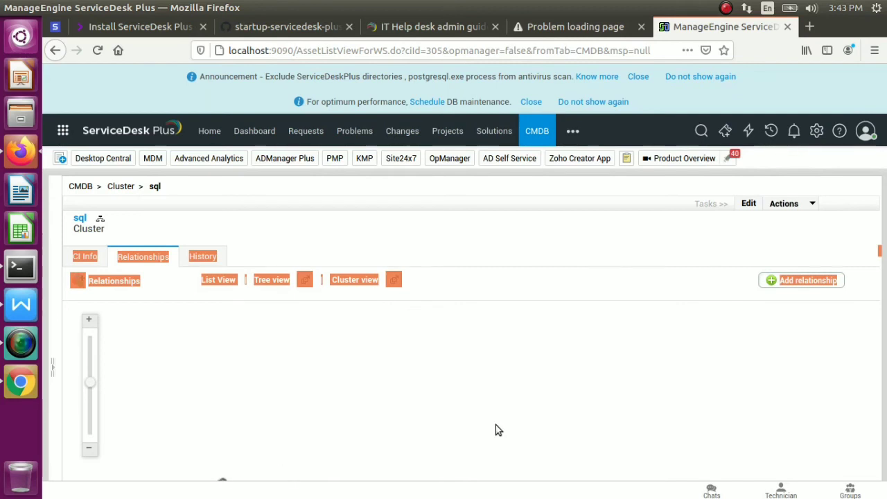
scroll(496, 430, "up", 3)
scroll(496, 430, "down", 1)
scroll(496, 430, "down", 1)
left_click(479, 229)
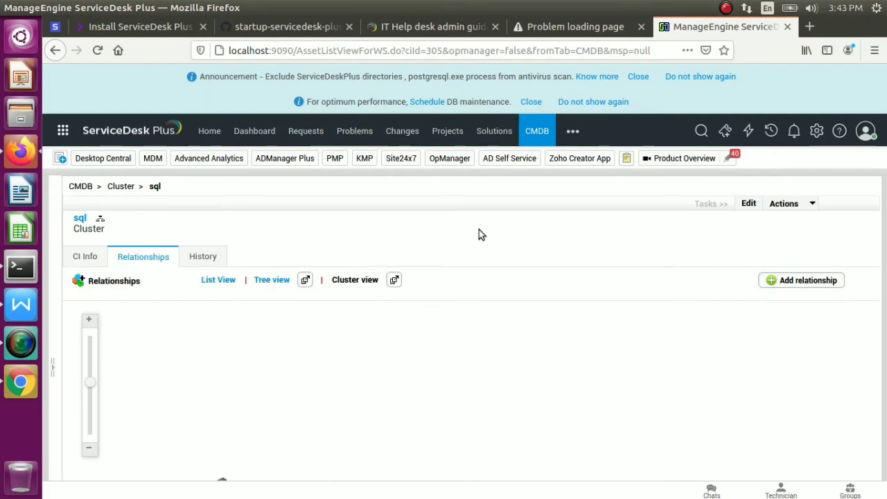
triple_click(885, 278)
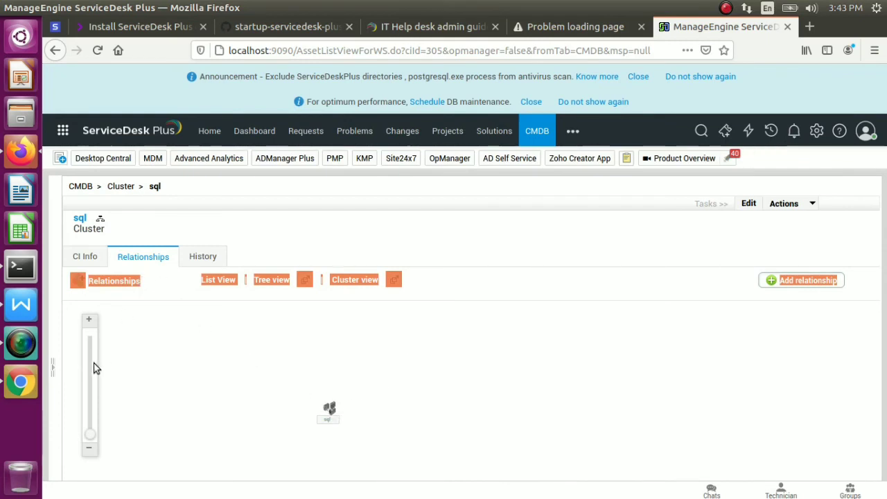
left_click_drag(89, 434, 85, 392)
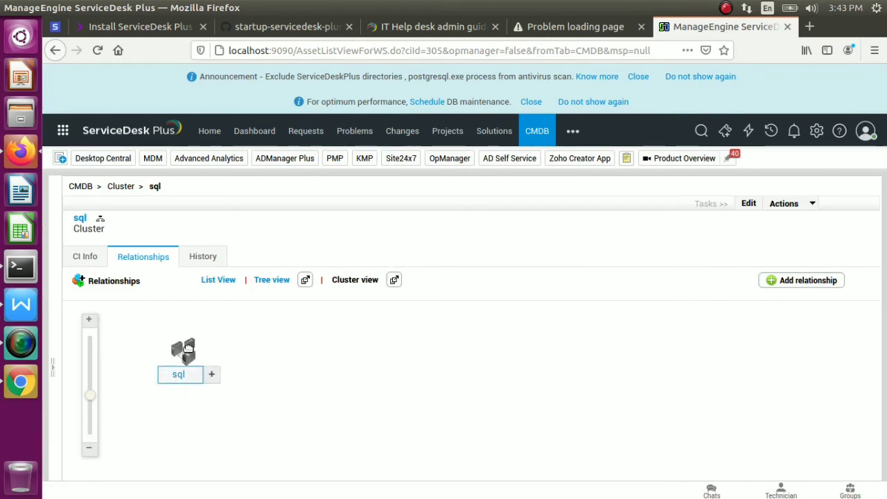
Start adding a relationship with all CIs shown, dismissing the no-CI-selected alert
left_click(212, 375)
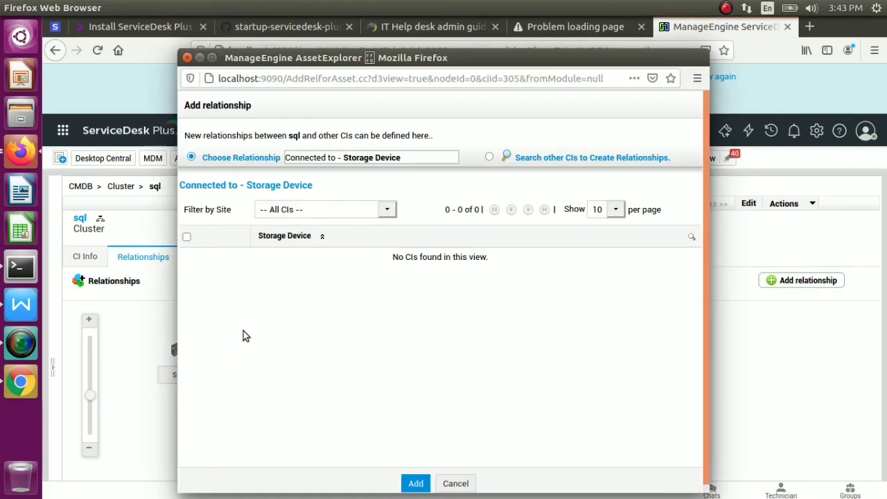
left_click(384, 210)
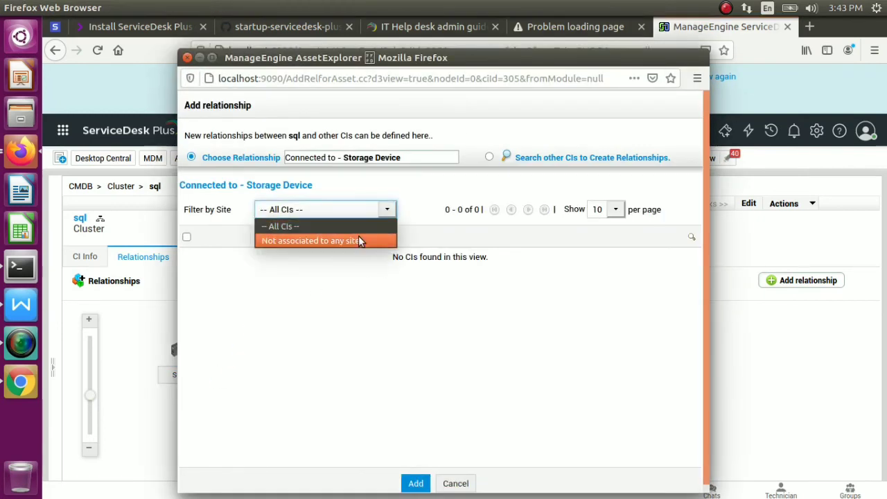
left_click(367, 225)
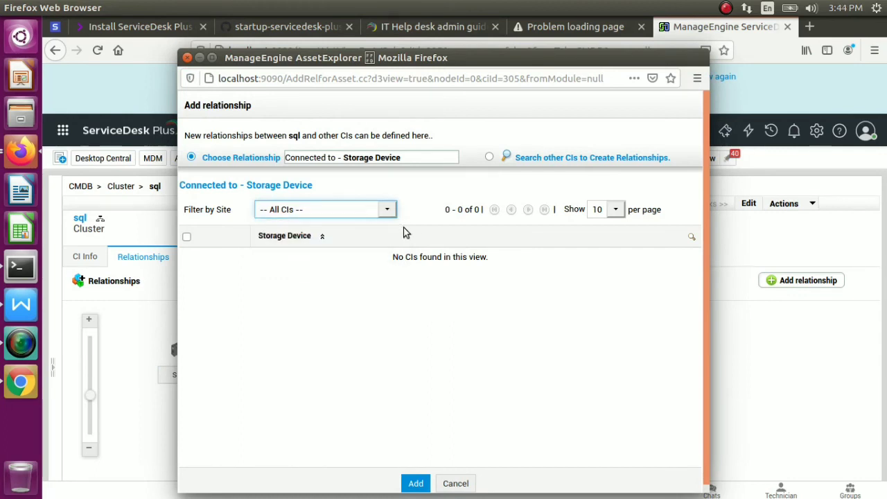
left_click(414, 484)
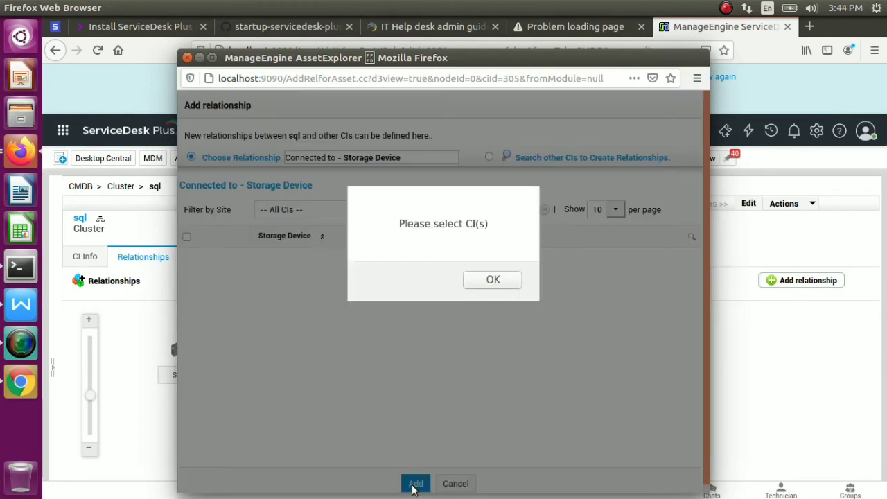
left_click(493, 280)
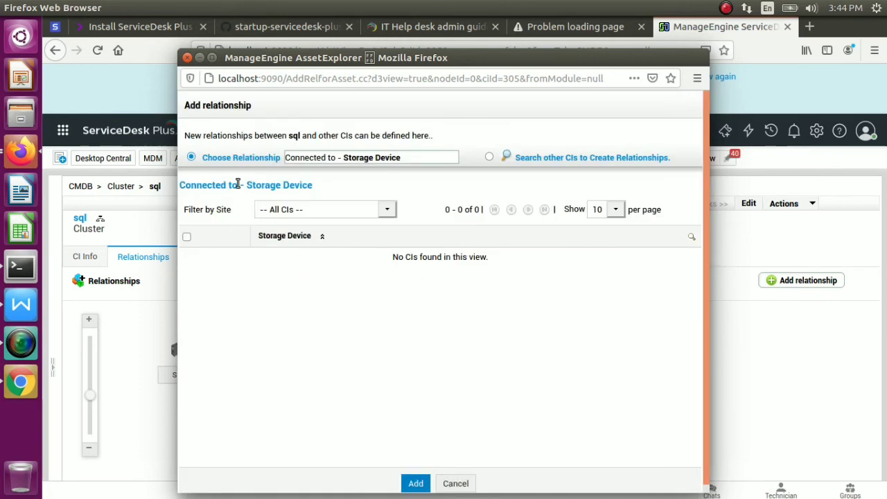
Switch the relationship type to Connected to - Storage Device, then cancel the window
left_click(408, 158)
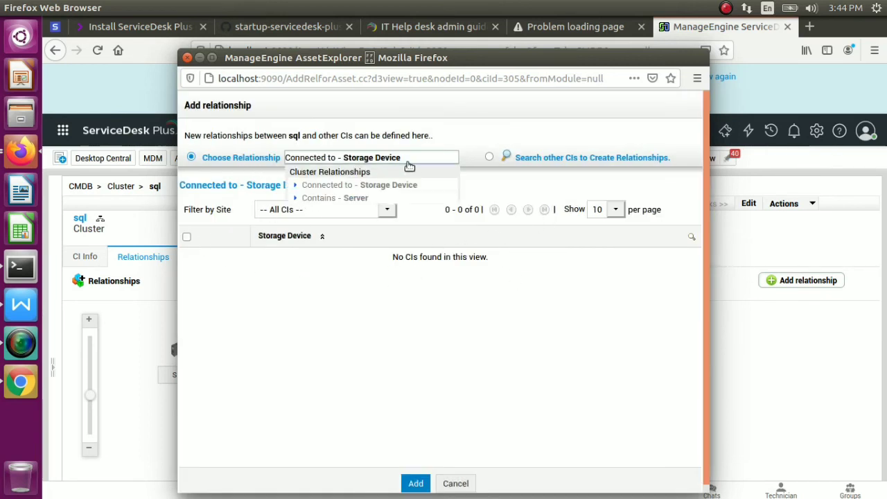
left_click(355, 199)
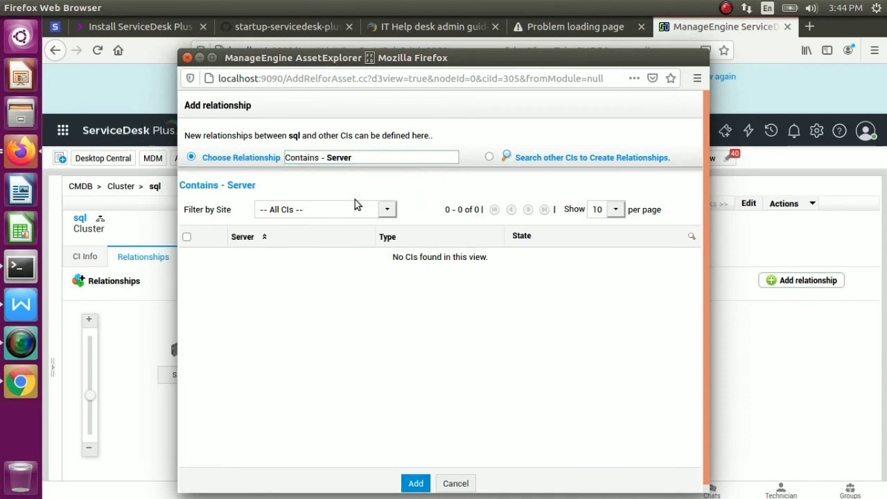
left_click(387, 153)
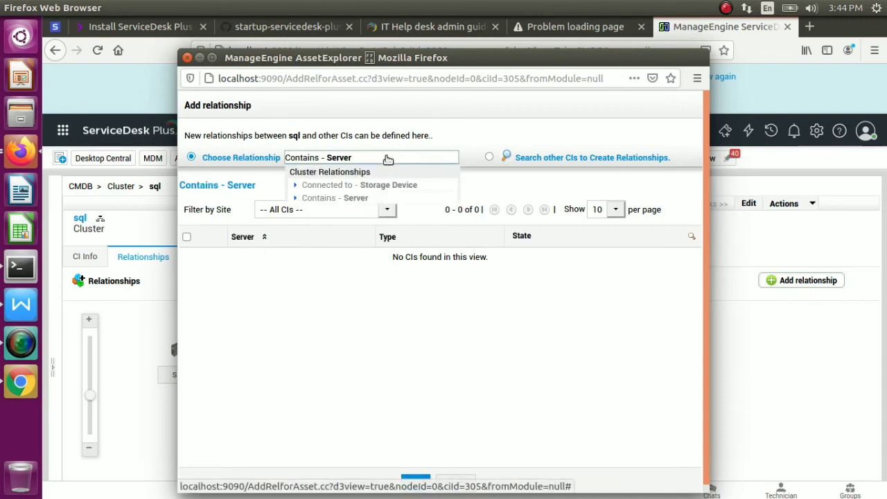
left_click(368, 184)
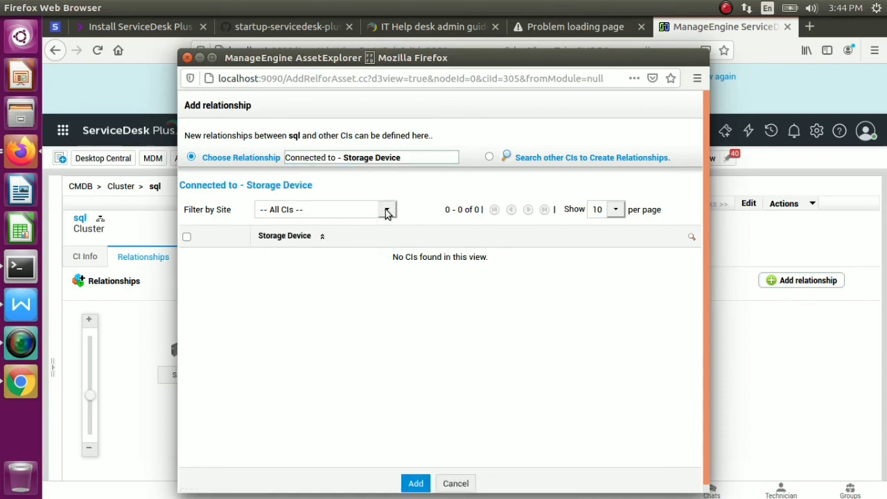
left_click(457, 484)
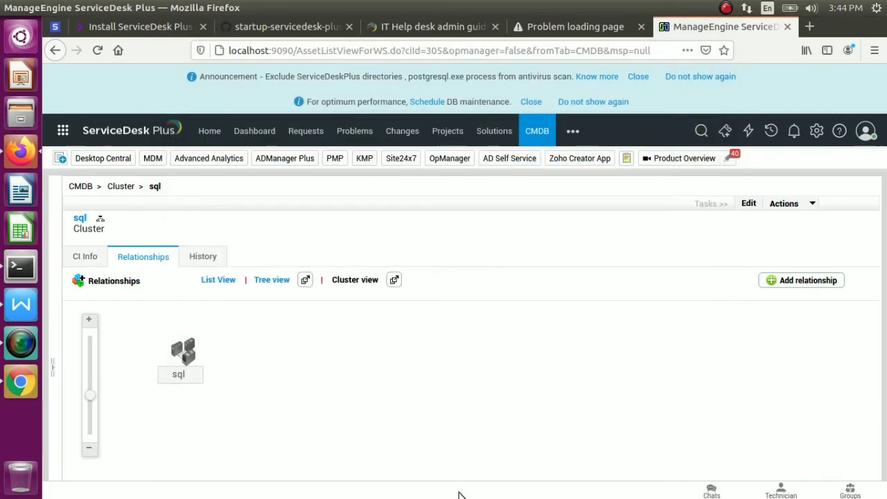
Go to the Purchase module from the ••• menu and start a new purchase request
left_click(569, 132)
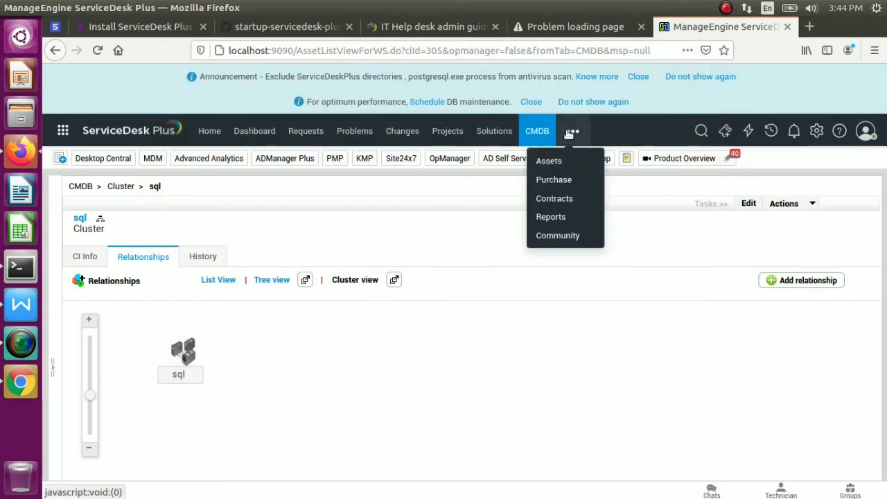
left_click(554, 180)
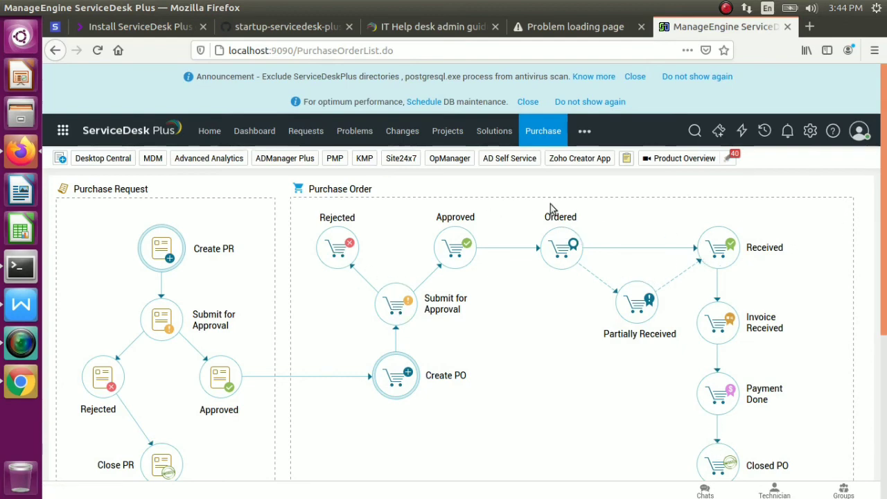
left_click(173, 262)
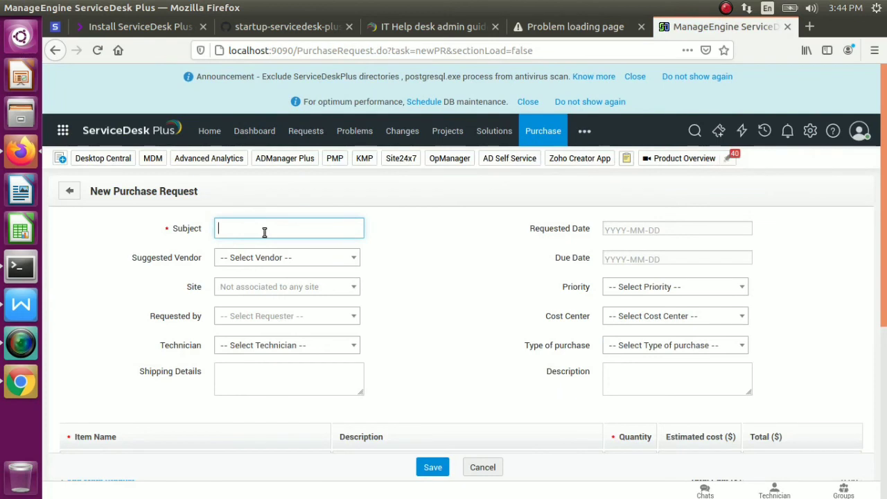
Enter subject mouse, requested date 2021-11-06 and due date 2021-11-08
type("mouse")
key("Tab")
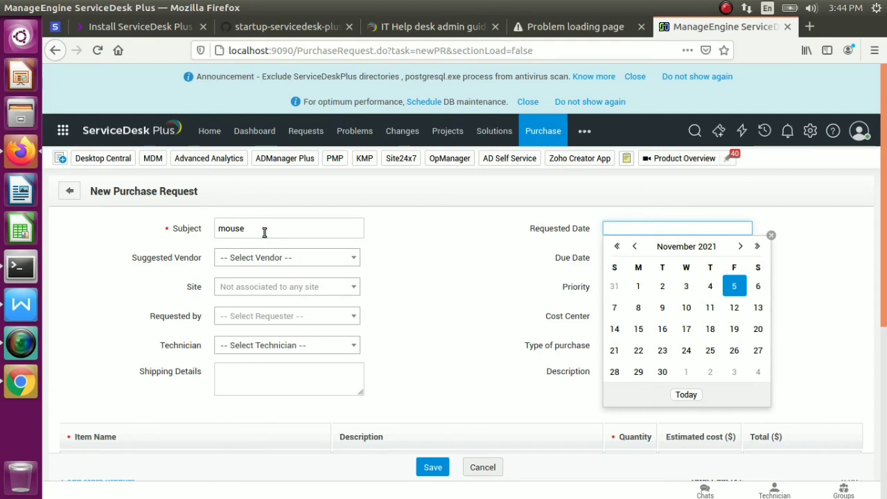
key("Escape")
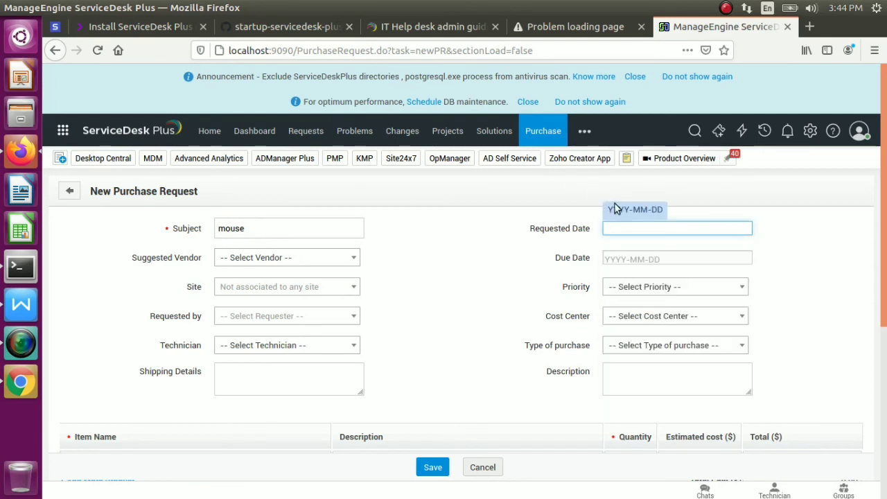
left_click(630, 228)
left_click(755, 306)
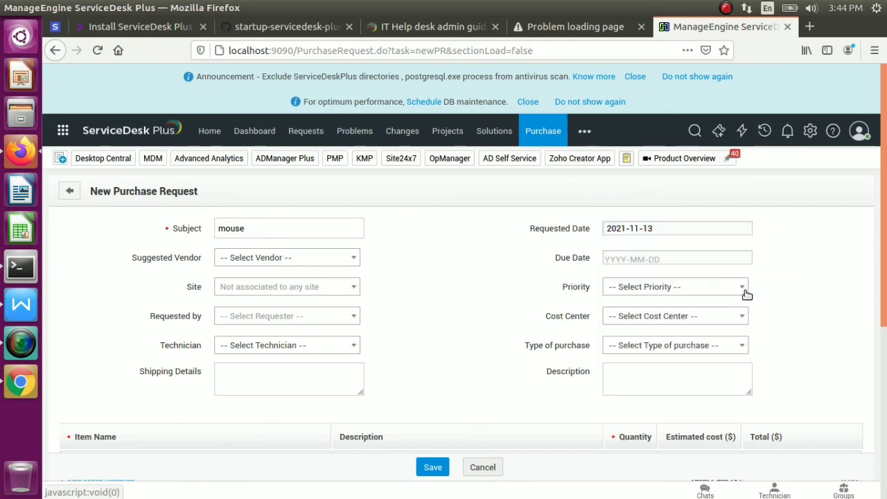
left_click(715, 234)
left_click(754, 284)
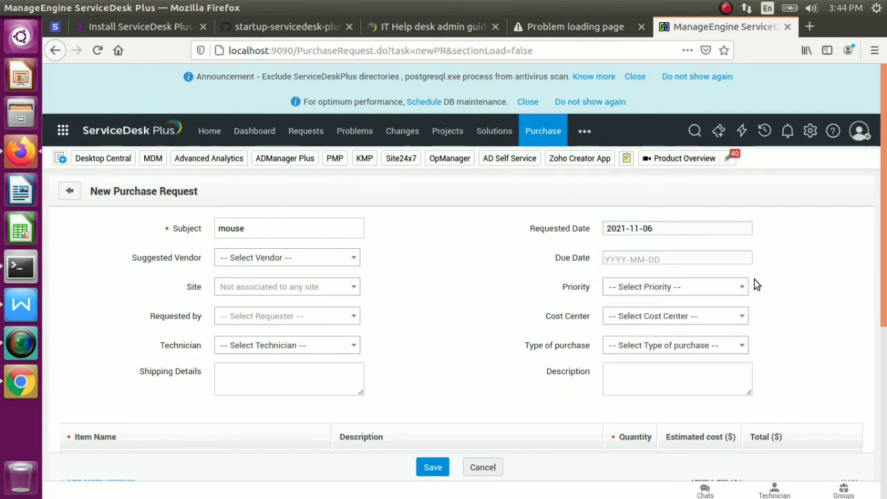
left_click(613, 259)
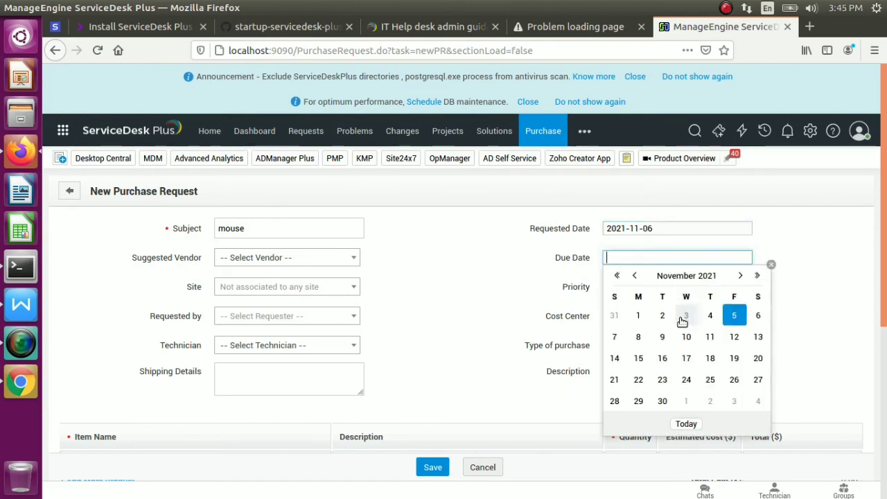
left_click(635, 339)
Set priority to Medium and purchase type to New, leaving cost center empty
left_click(644, 288)
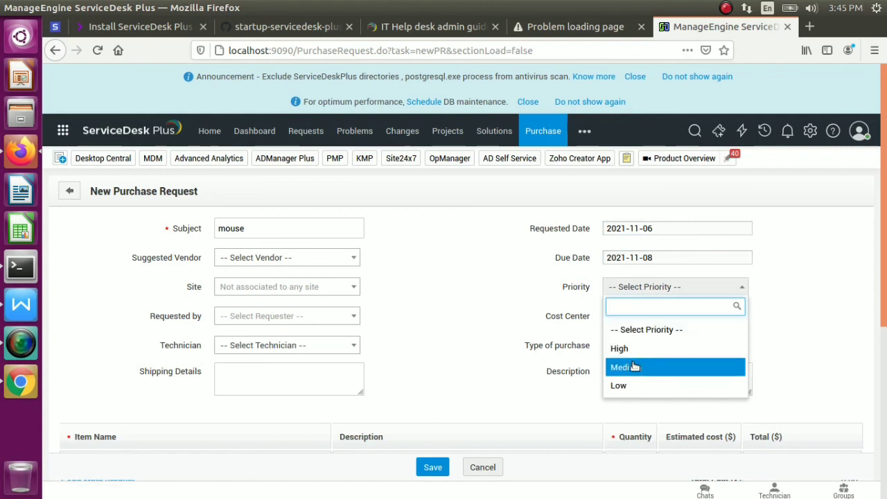
left_click(631, 366)
left_click(641, 321)
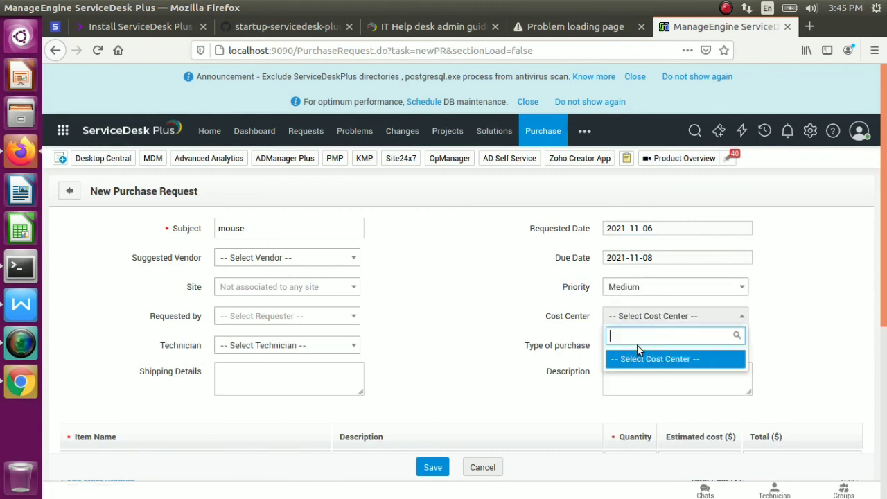
left_click(636, 346)
left_click(632, 350)
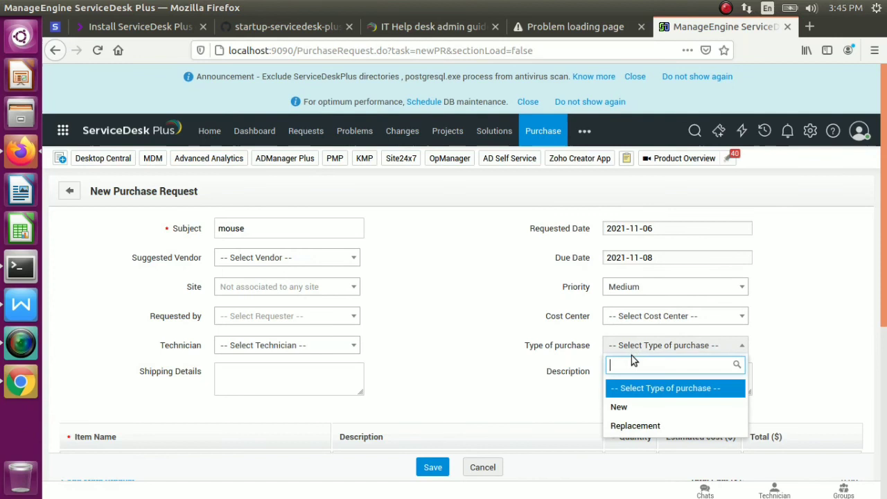
left_click(636, 408)
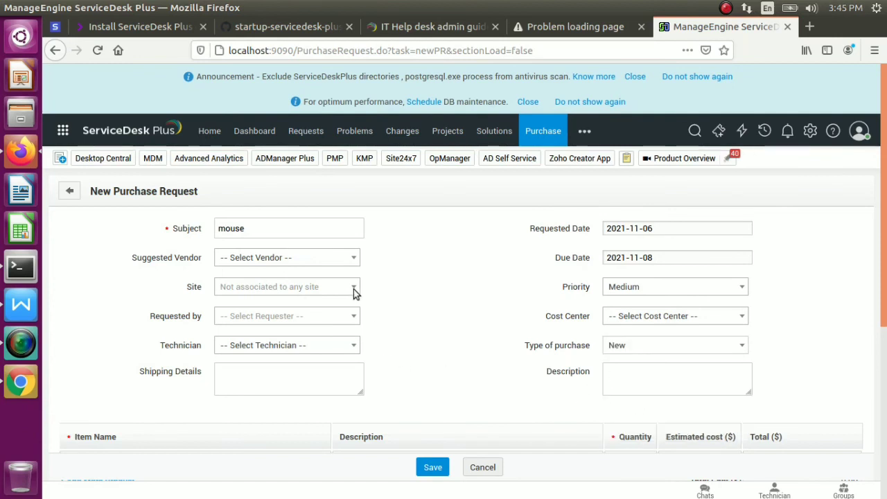
Choose vendor nehru place duvi vendor, keep site not associated, and pick the requester
left_click(345, 264)
left_click(303, 320)
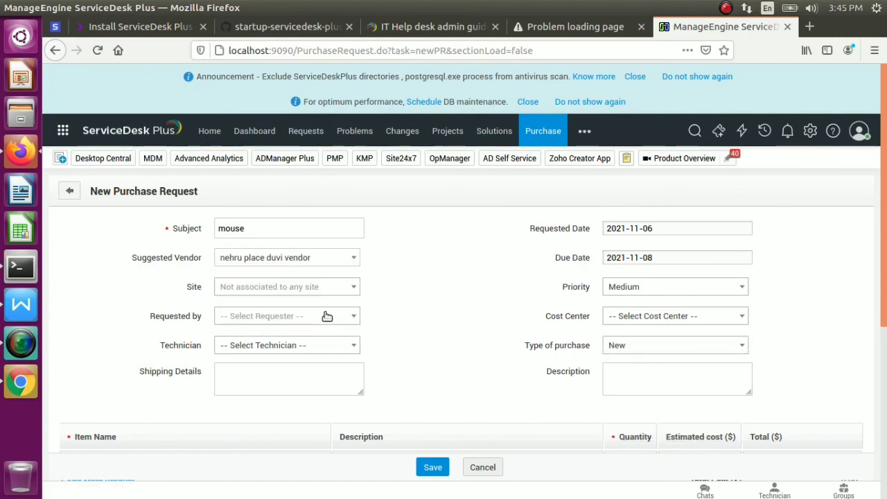
left_click(346, 295)
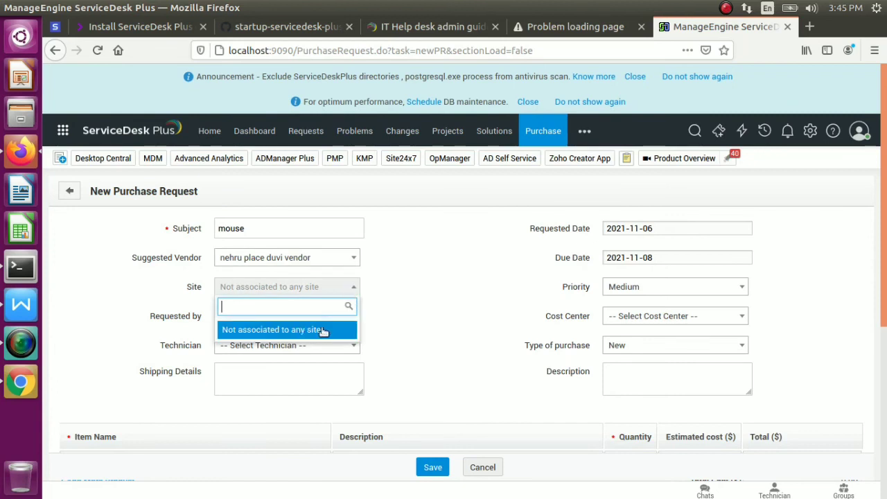
left_click(323, 331)
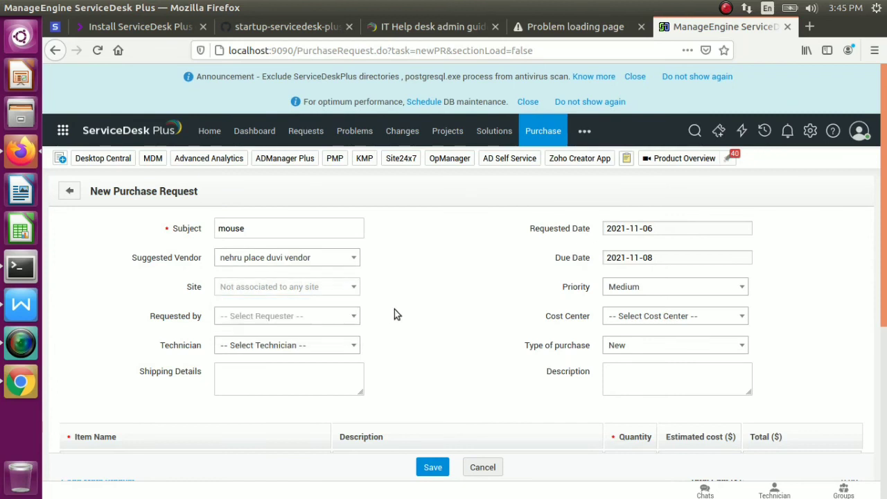
left_click(349, 317)
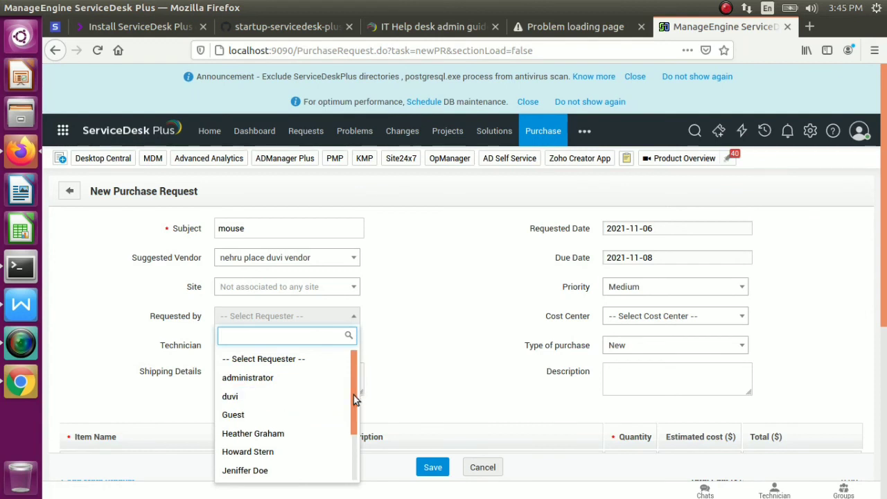
left_click_drag(354, 396, 354, 494)
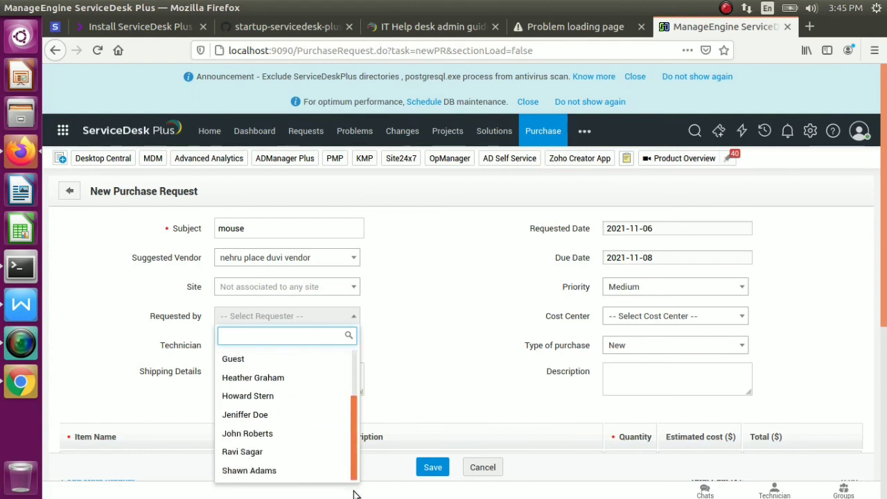
left_click(281, 459)
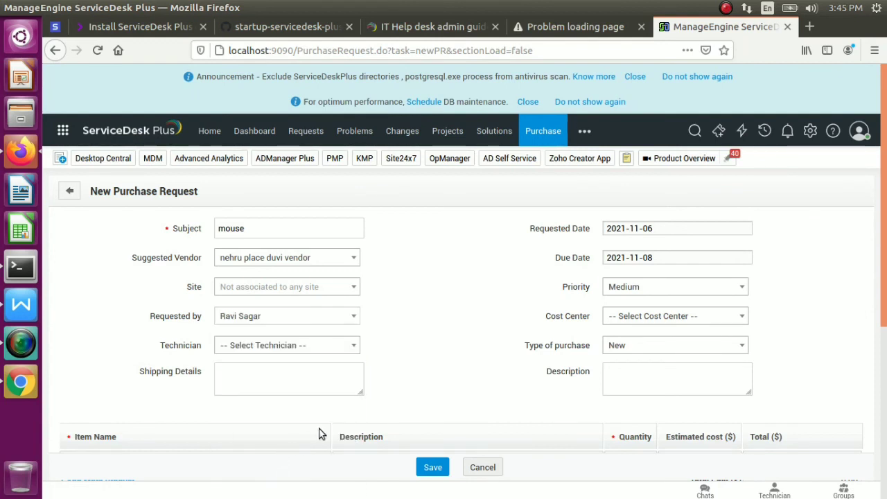
Assign administrator as the technician and attempt to save the request
left_click(348, 350)
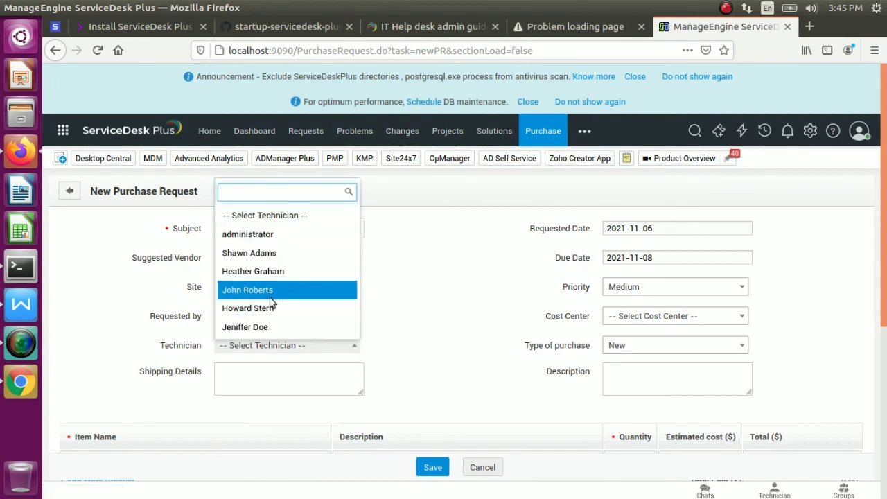
left_click(280, 239)
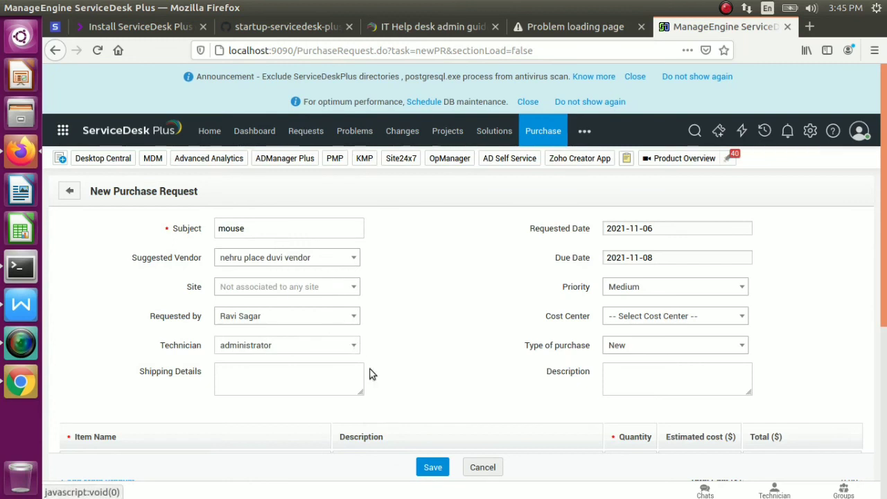
left_click(434, 469)
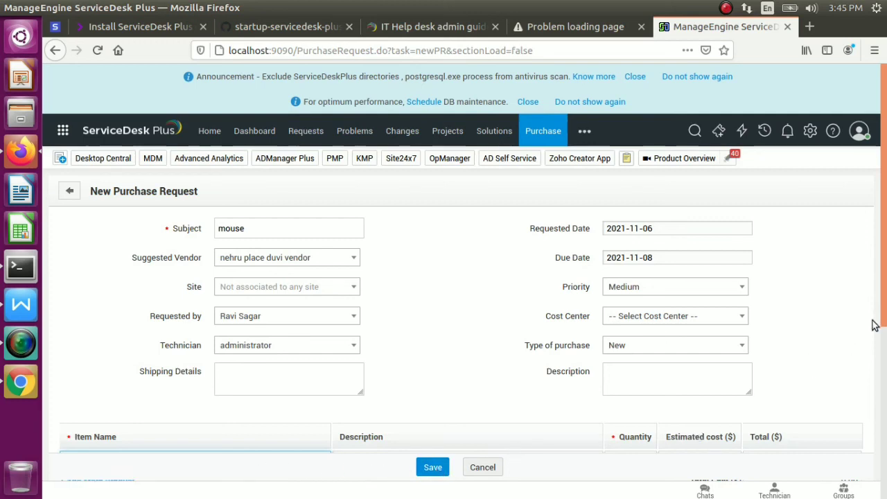
left_click_drag(885, 297, 885, 388)
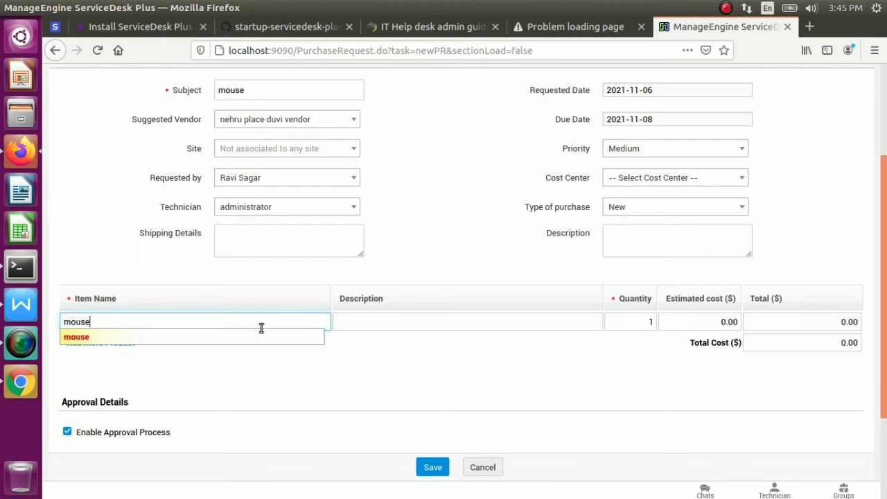
Add a single mouse item at estimated cost 250.00 and try saving again
left_click(250, 340)
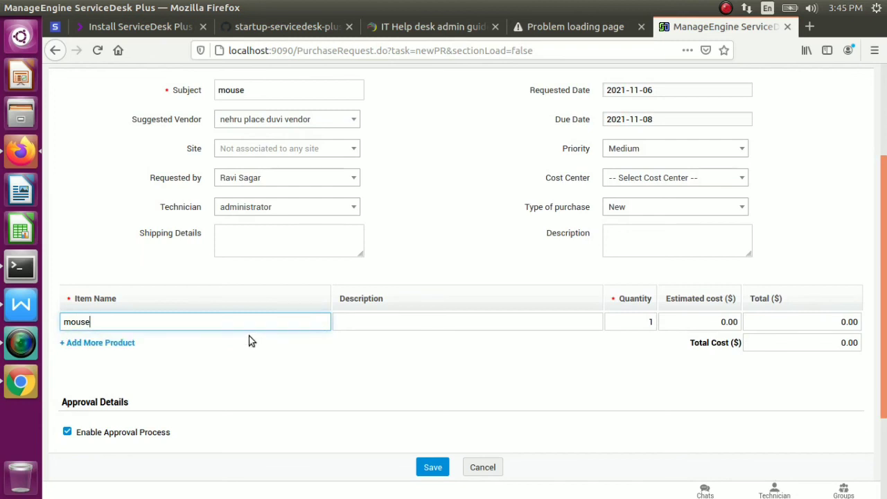
left_click(123, 342)
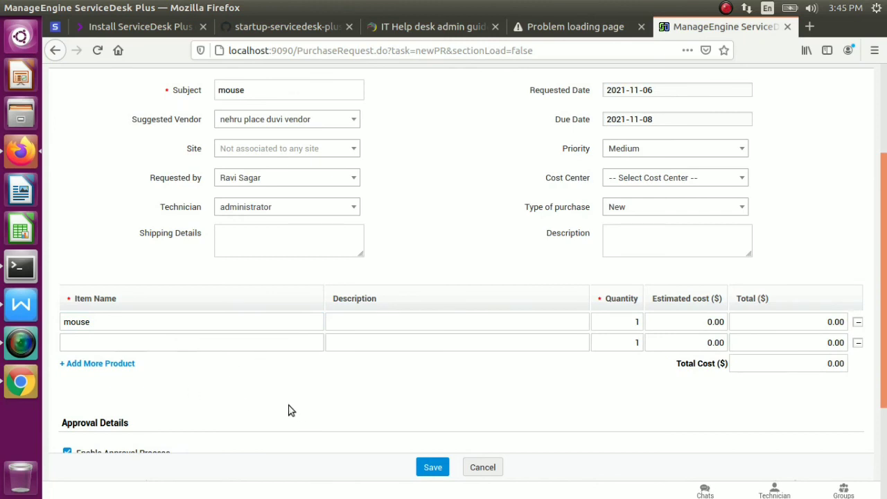
left_click(858, 342)
left_click_drag(644, 322, 744, 320)
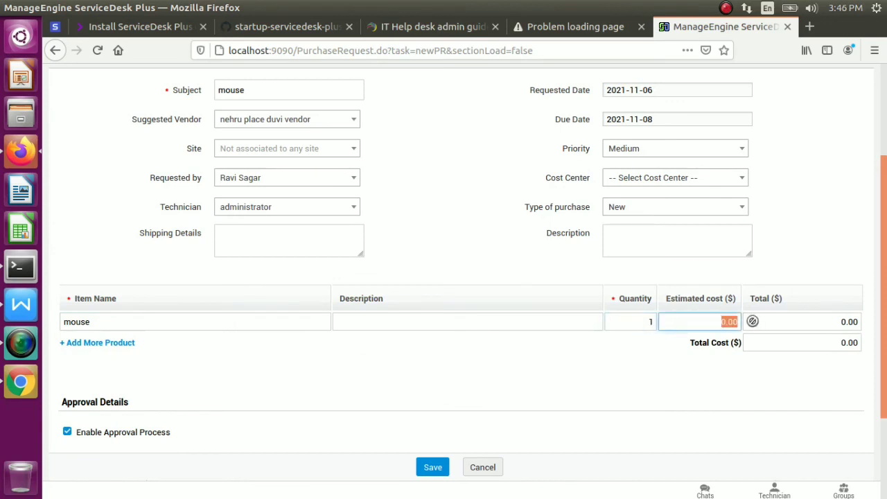
type("250")
left_click(825, 319)
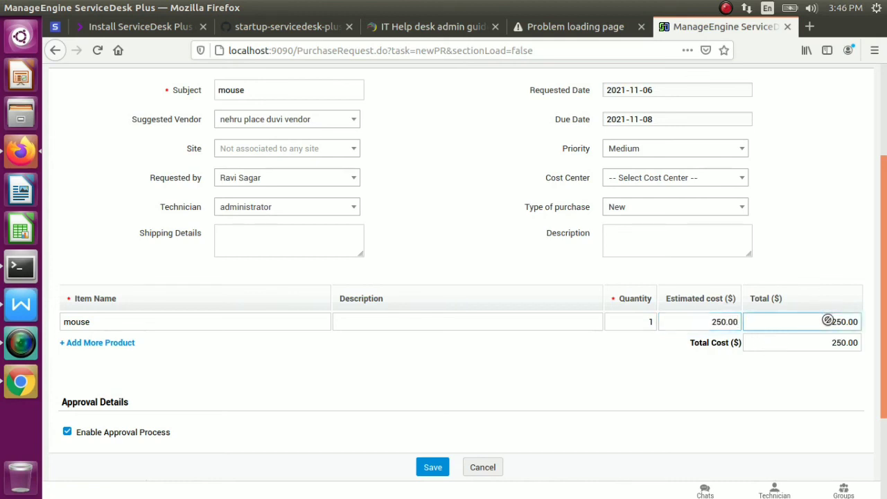
left_click(440, 469)
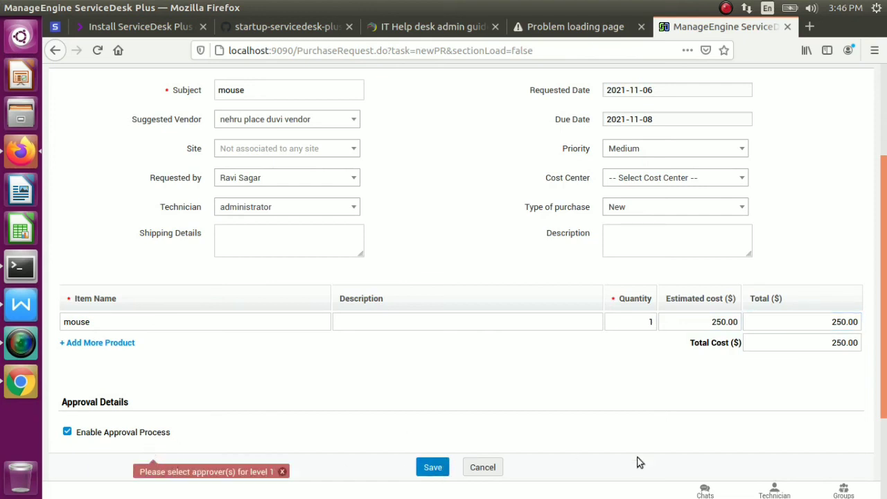
scroll(882, 437, "down", 3)
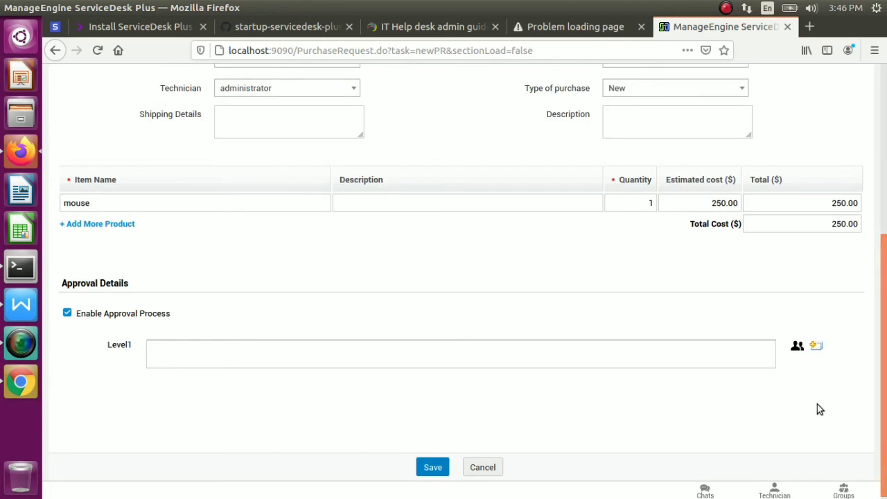
Add administrator as Level 1 approver, requiring all approvers to approve, and save PR #1
left_click(815, 346)
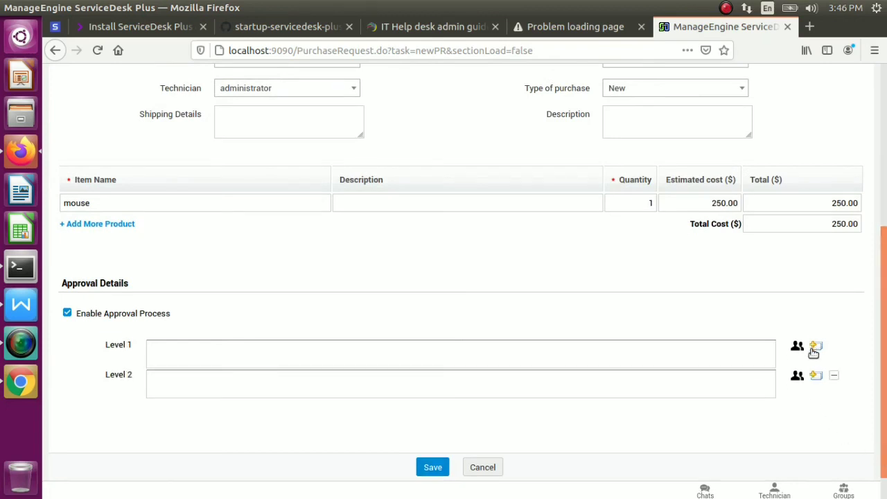
left_click(832, 375)
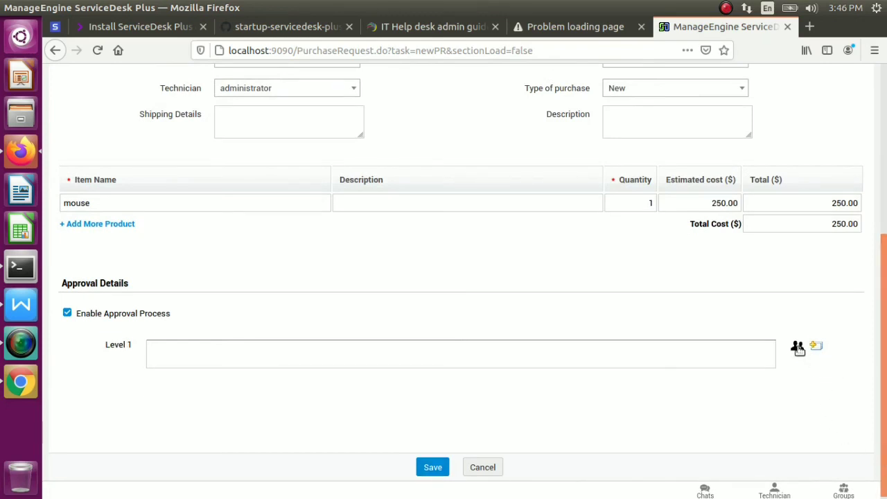
left_click(798, 347)
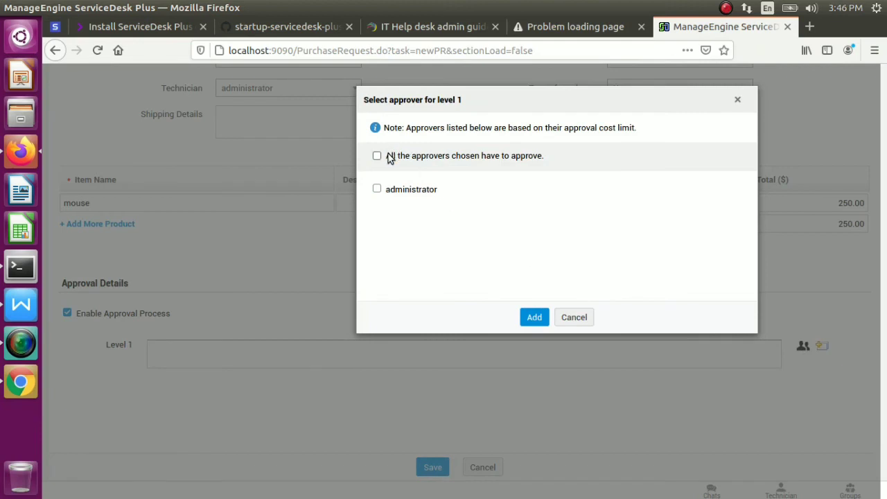
left_click_drag(382, 158, 377, 189)
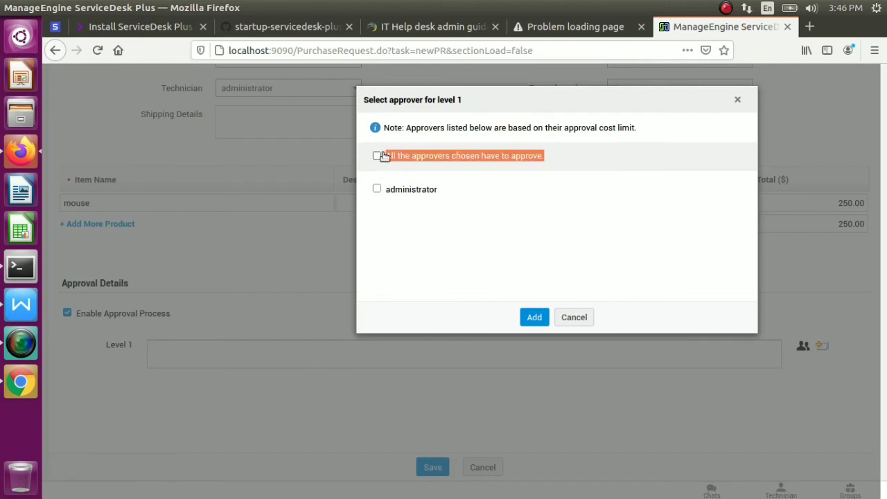
left_click(384, 156)
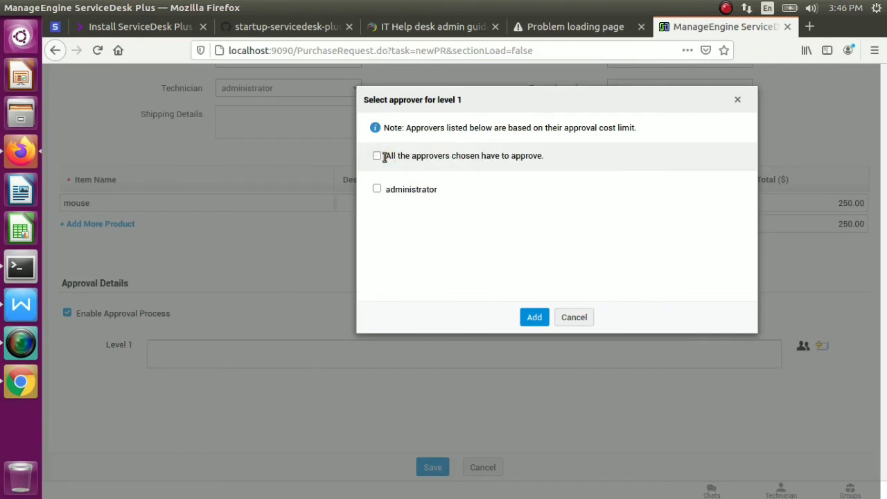
left_click(532, 318)
left_click(514, 265)
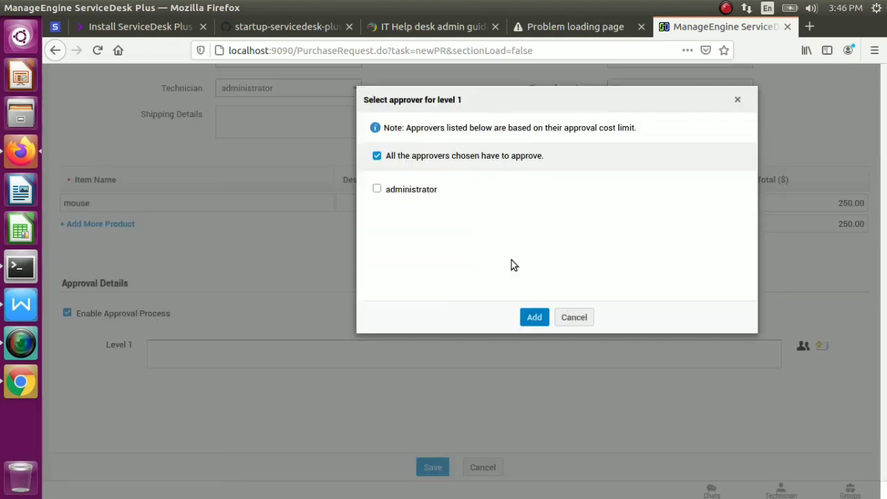
left_click(378, 189)
left_click(532, 316)
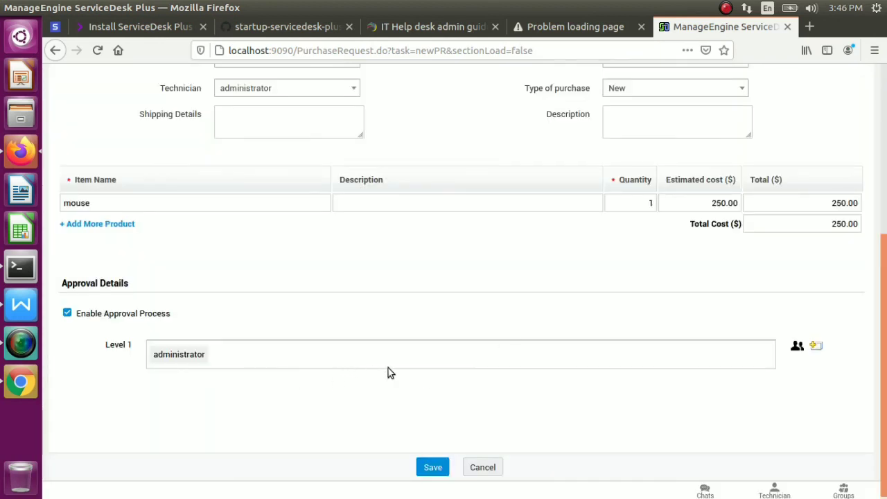
left_click(438, 471)
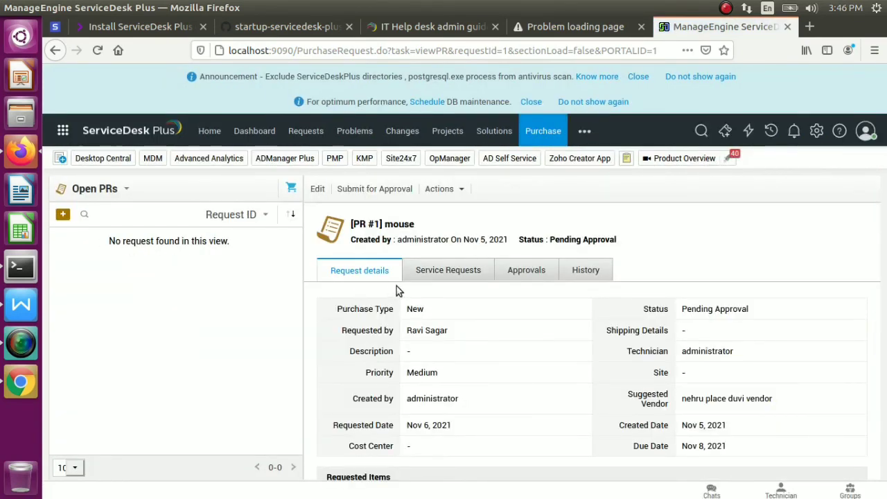
Check PR #1's Service Requests without associating any, then view its Level 1 approval status
left_click(76, 469)
left_click(69, 467)
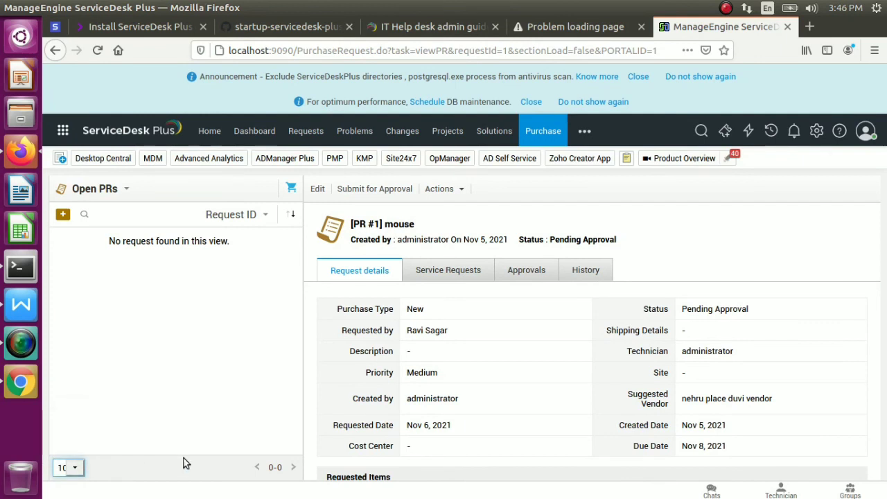
left_click(431, 276)
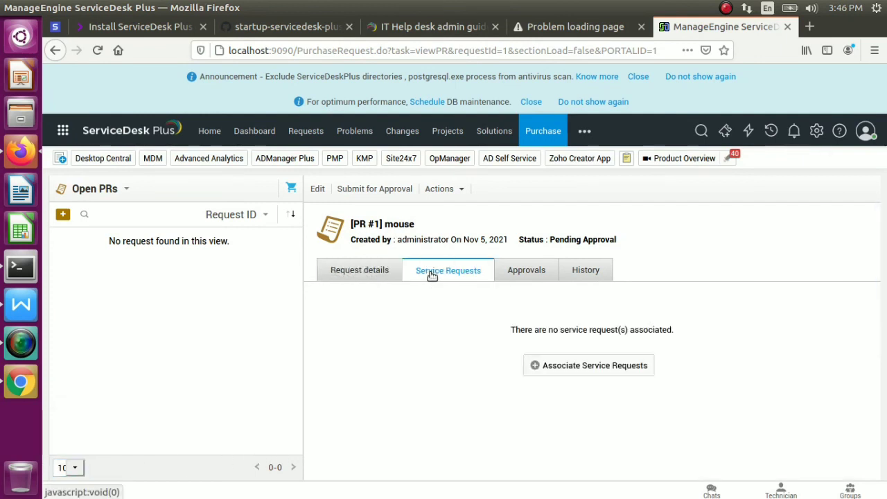
left_click(559, 364)
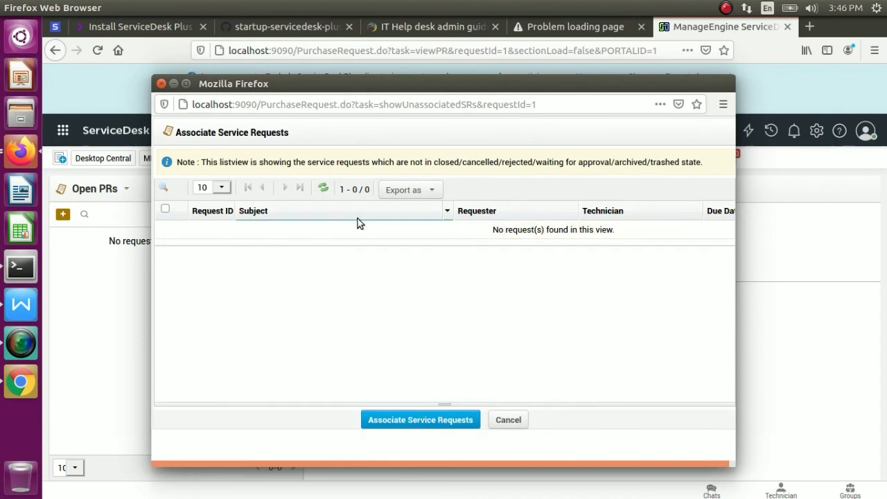
left_click_drag(411, 212, 504, 416)
left_click(504, 417)
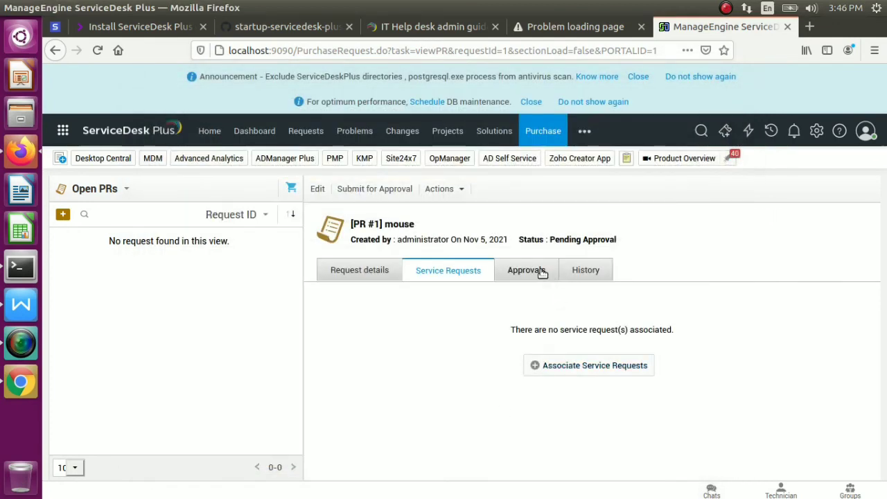
left_click(541, 271)
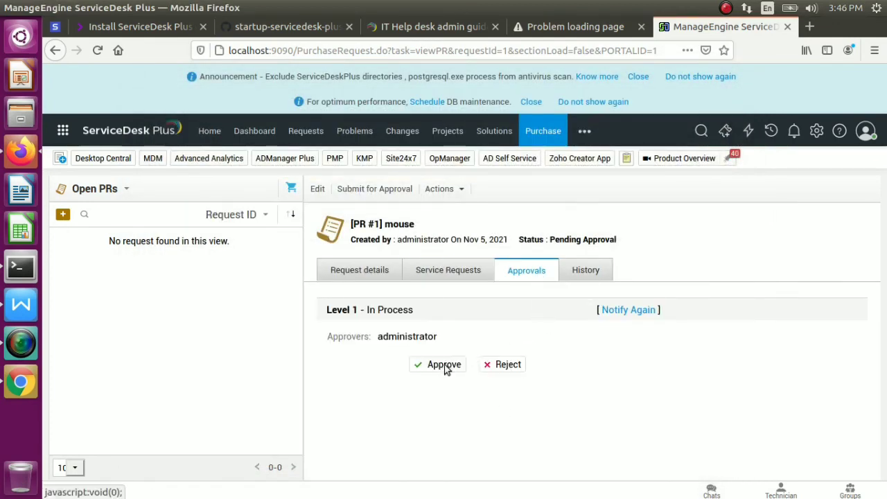
left_click(445, 365)
Approve PR #1 with the comment 'plz purcha'
left_click(426, 284)
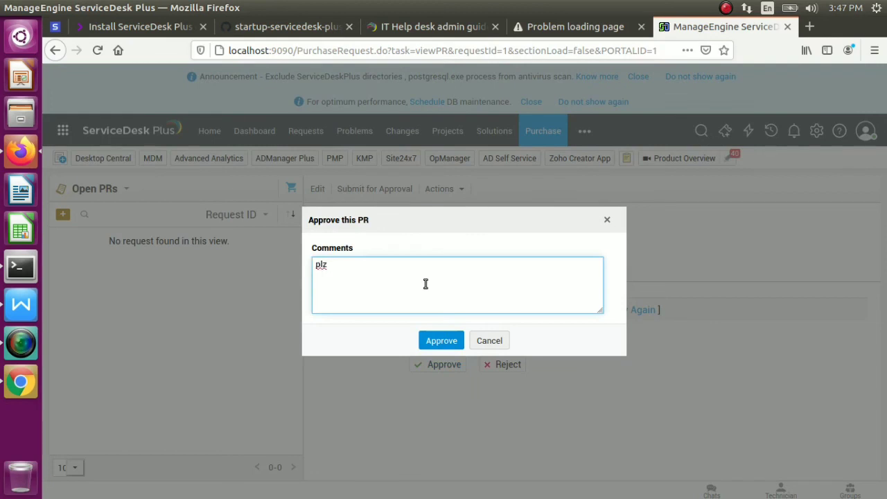
type("plz purchase")
left_click(447, 341)
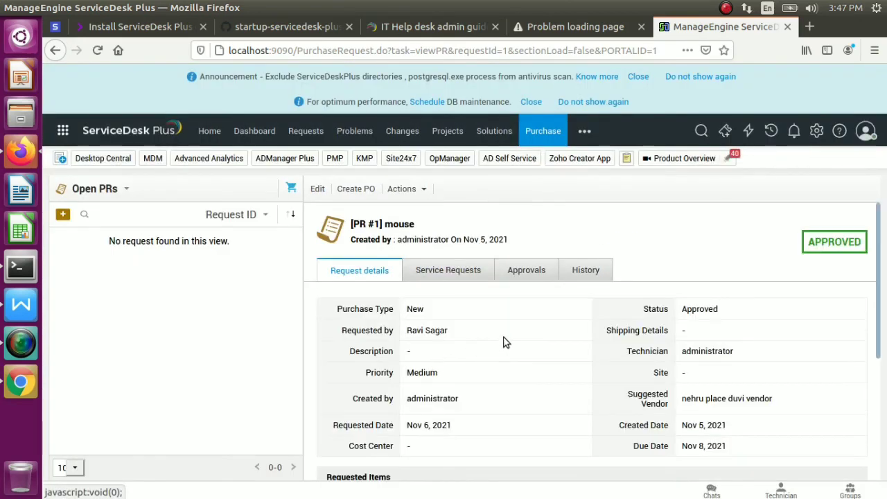
Review PR #1's service requests, approvals, history and request details
left_click(456, 271)
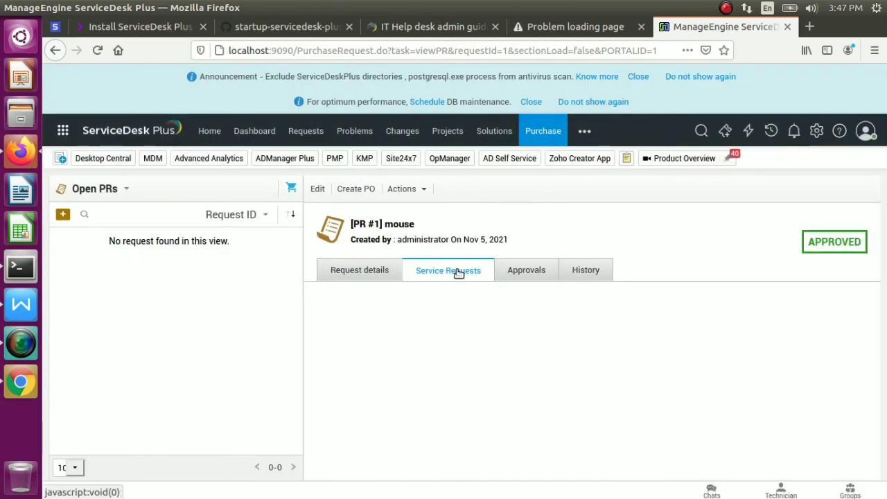
left_click(527, 270)
left_click(585, 273)
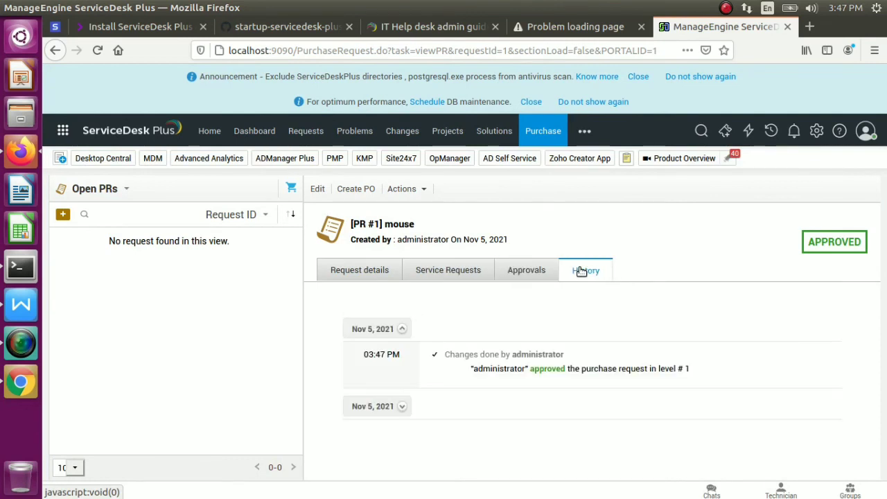
left_click(377, 272)
left_click_drag(444, 314, 882, 351)
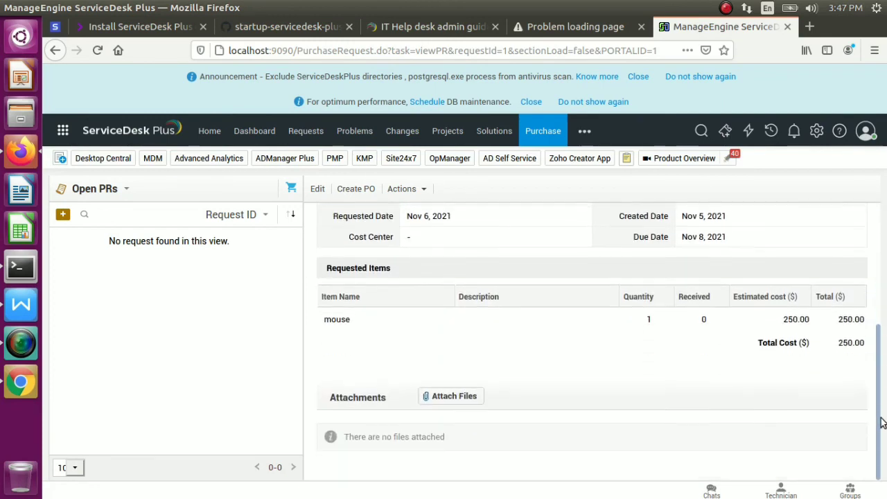
left_click_drag(878, 305, 859, 205)
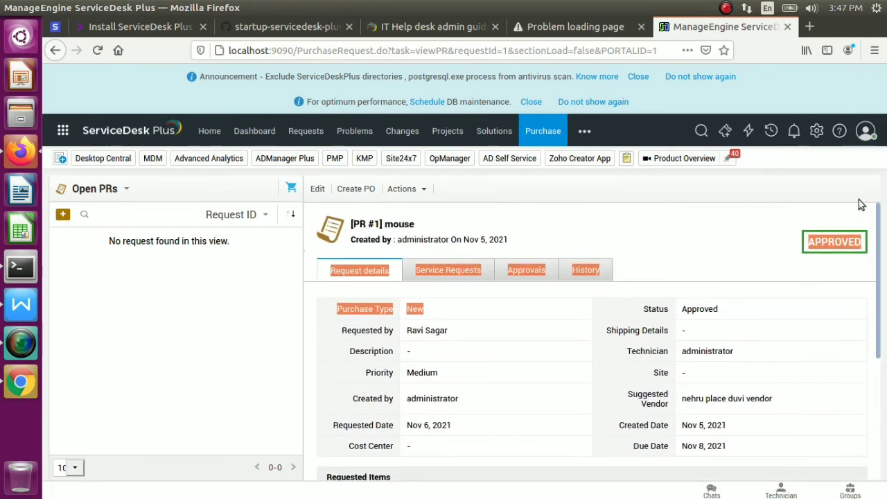
Begin closing PR #1 and follow the prompt to configure the missing outgoing mail server
left_click(413, 192)
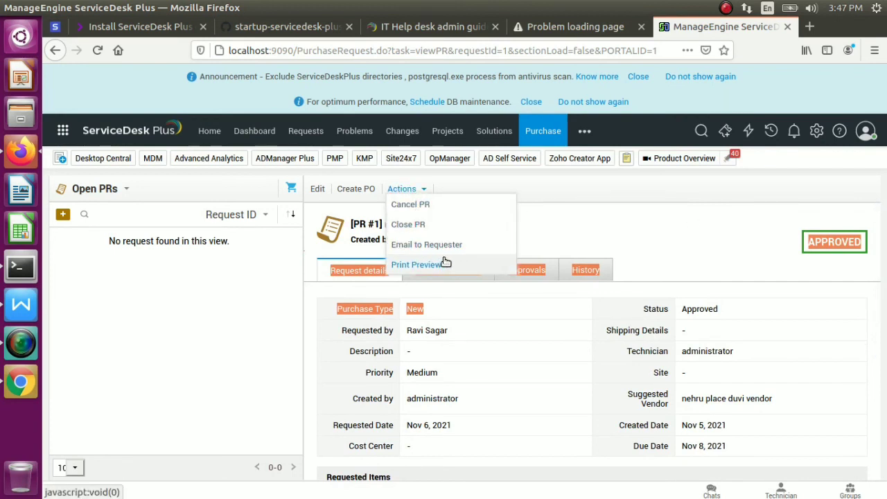
left_click(424, 223)
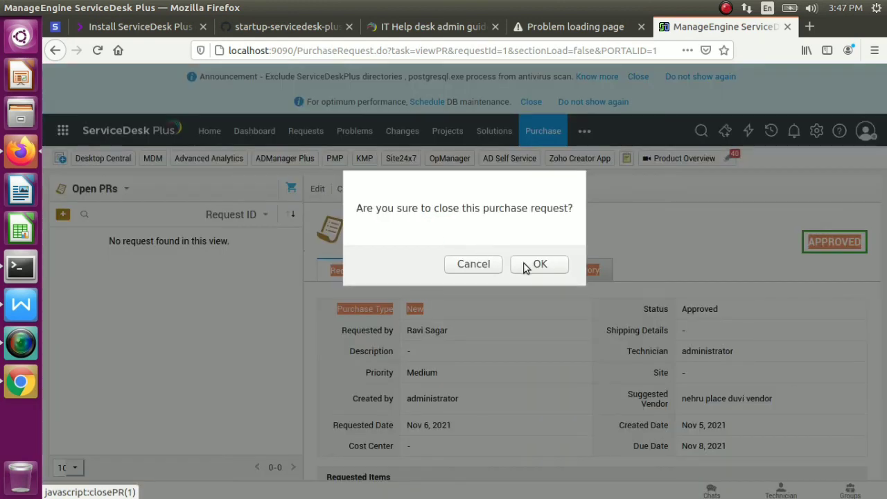
left_click(525, 264)
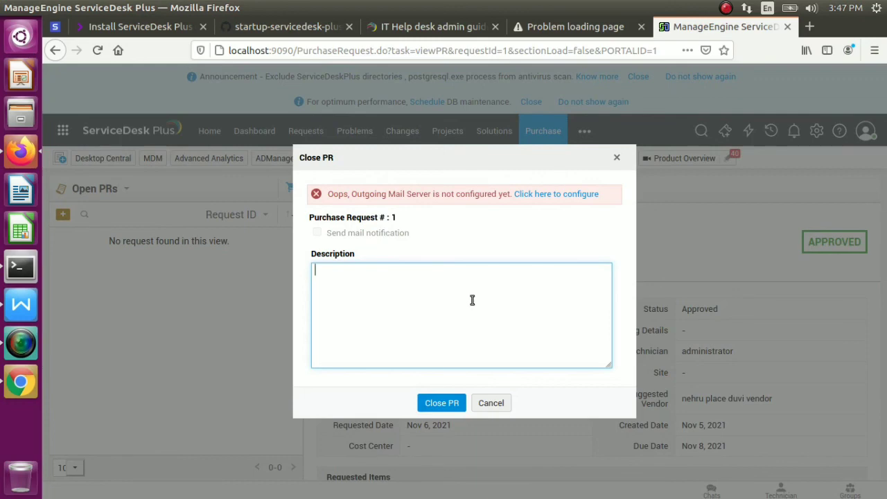
left_click(549, 198)
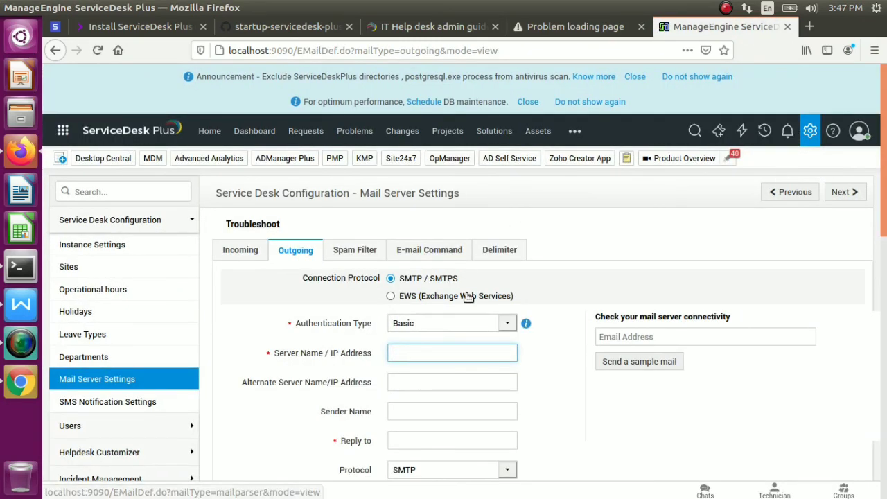
left_click(509, 324)
Keep Basic authentication and set the outgoing SMTP server name to smtp.gmail.com
left_click(507, 330)
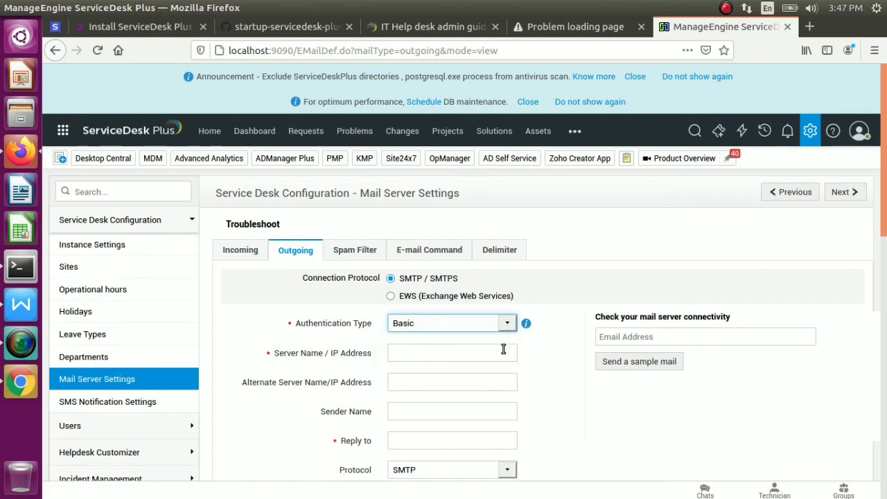
left_click(503, 350)
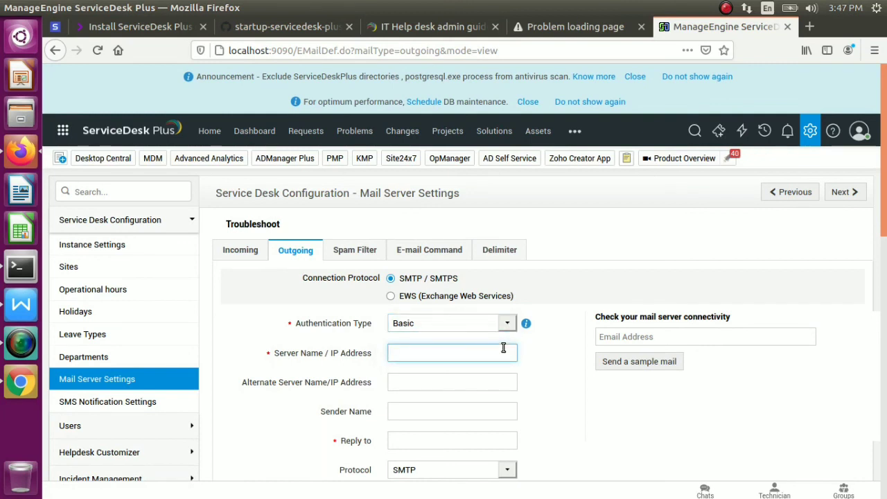
type("smtp.gmail.com")
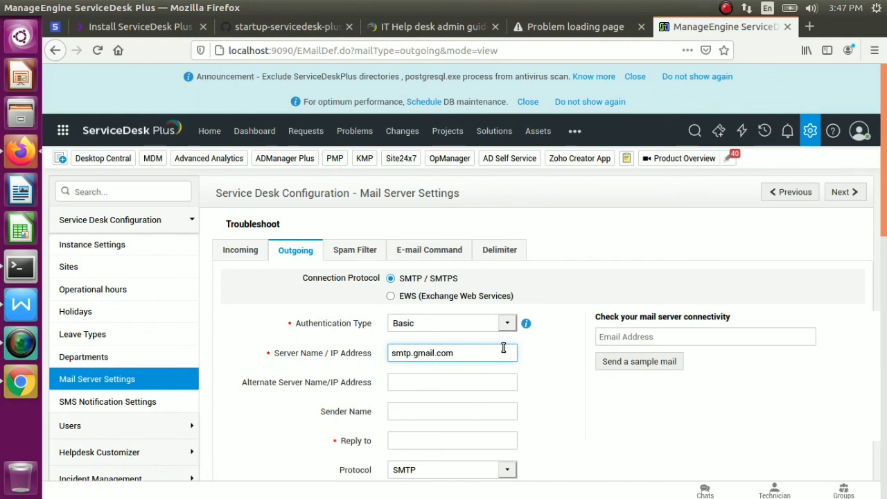
key("Tab")
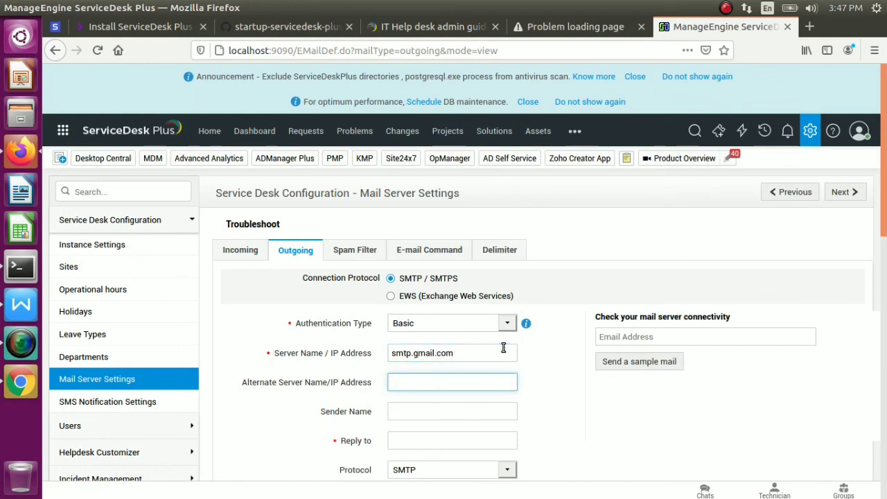
key("Tab")
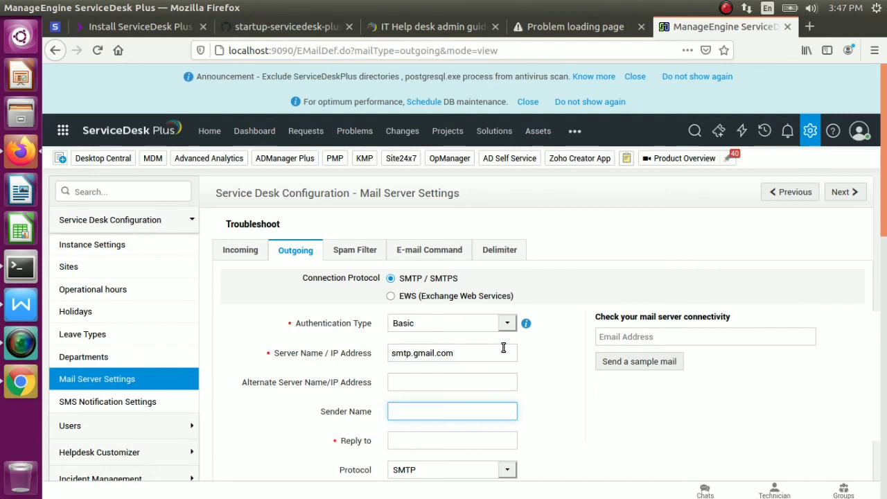
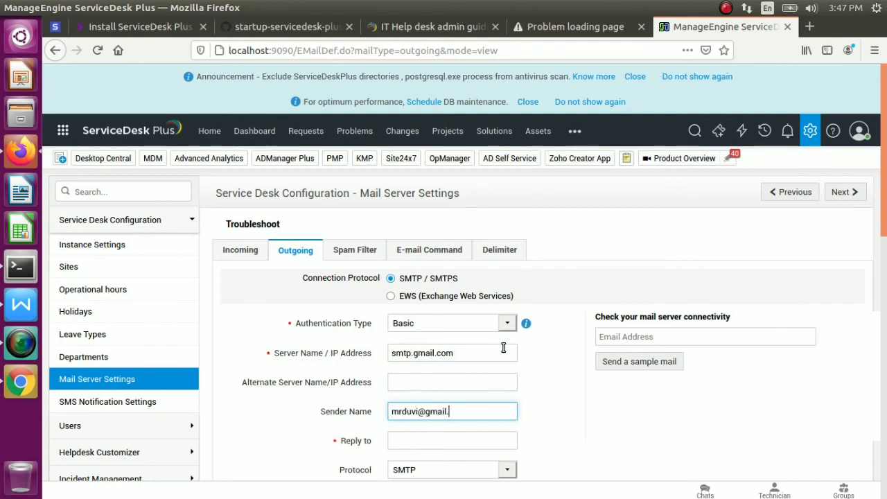
Fill in the sender Gmail address and the reply-to Gmail address
key("Tab")
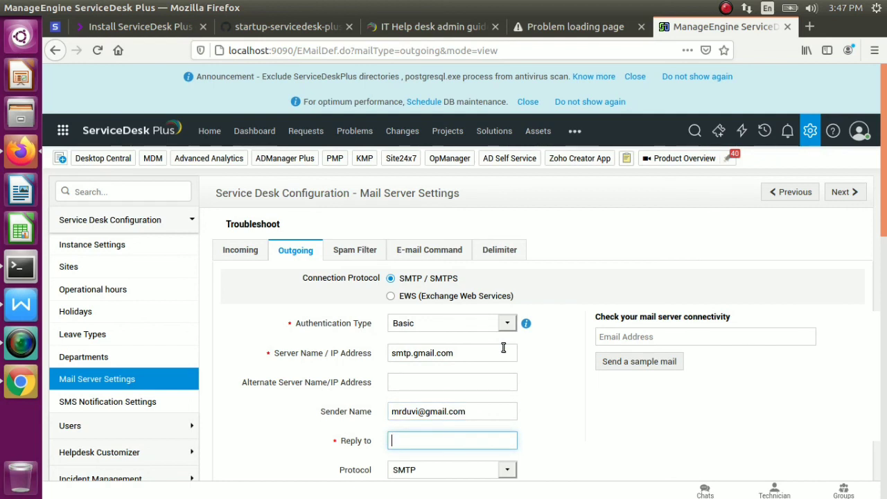
key("Tab")
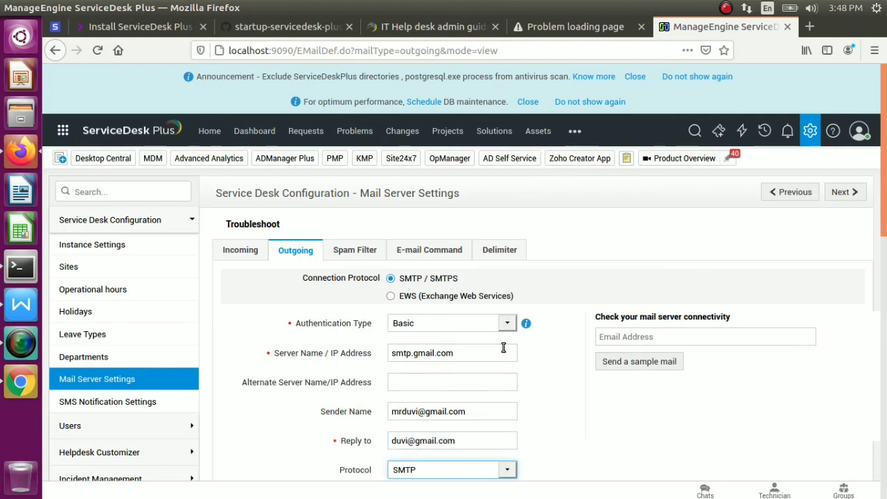
Keep outgoing port 25 and tick Requires Authentication
scroll(885, 262, "down", 2)
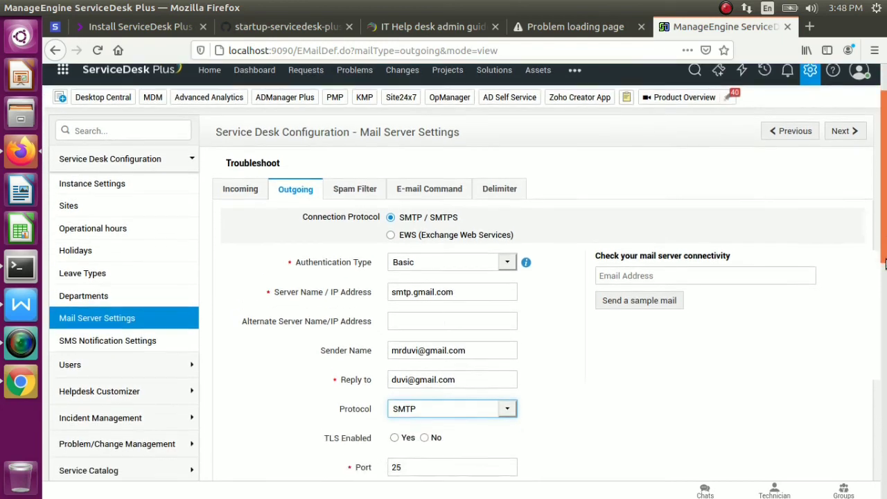
scroll(884, 263, "down", 5)
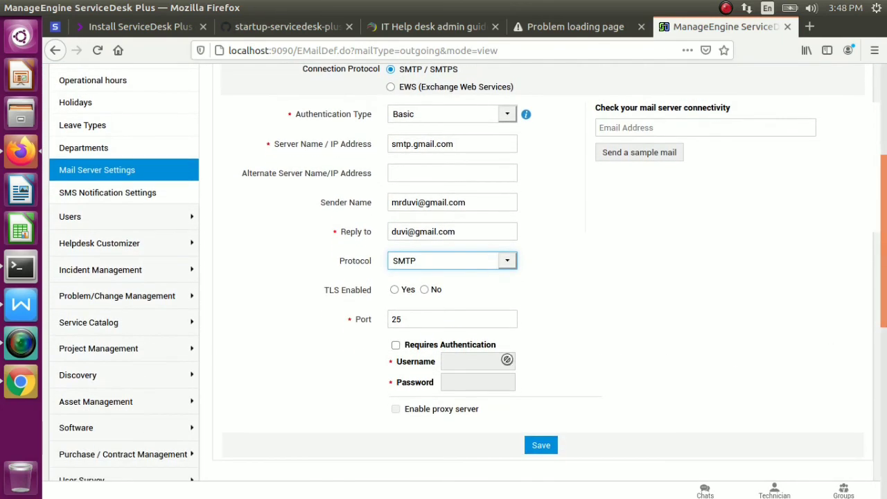
double_click(443, 319)
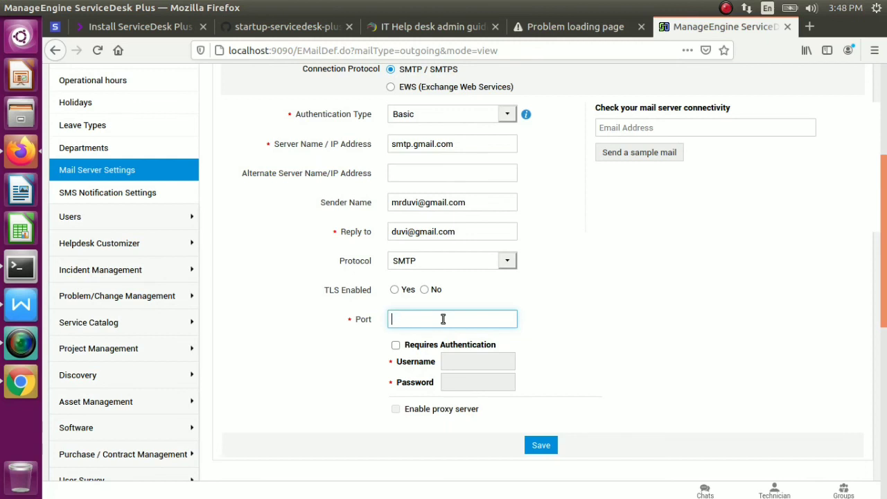
left_click(396, 346)
Enter the Gmail account username and password, save, and decline Firefox's password prompt
left_click(453, 361)
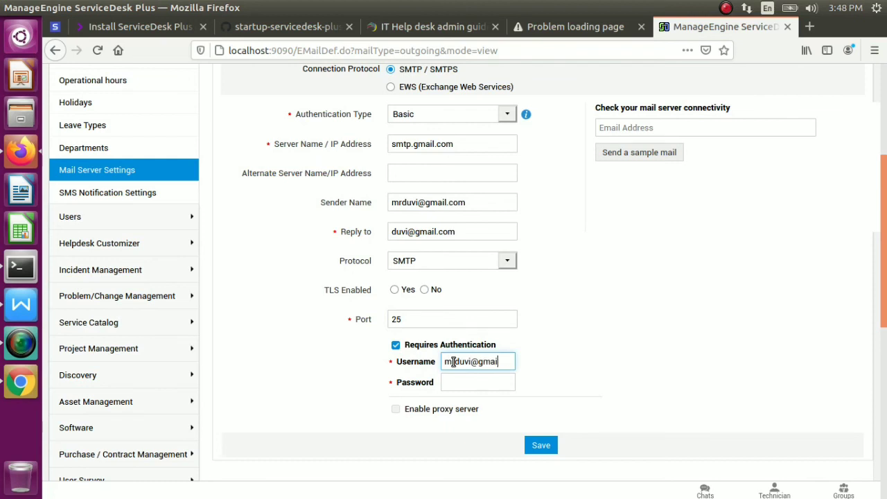
key("BackSpace")
key("BackSpace")
key("BackSpace")
key("BackSpace")
key("BackSpace")
key("BackSpace")
key("BackSpace")
type("m")
key("Tab")
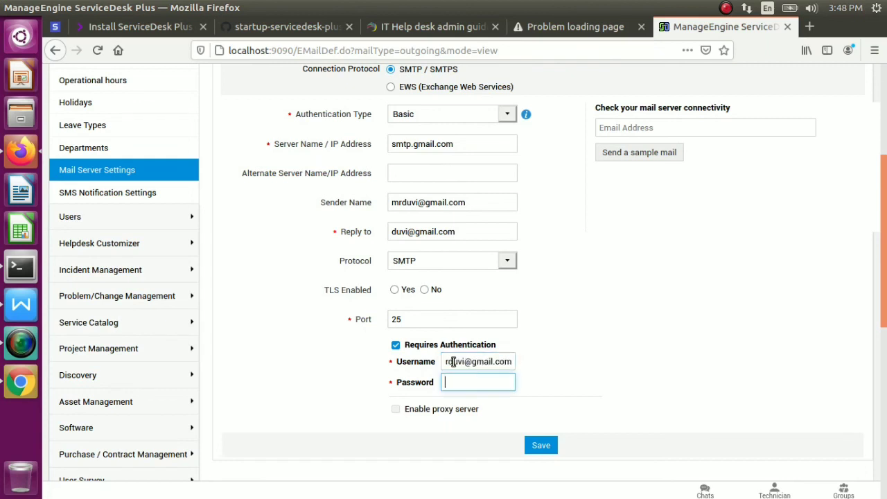
type("***")
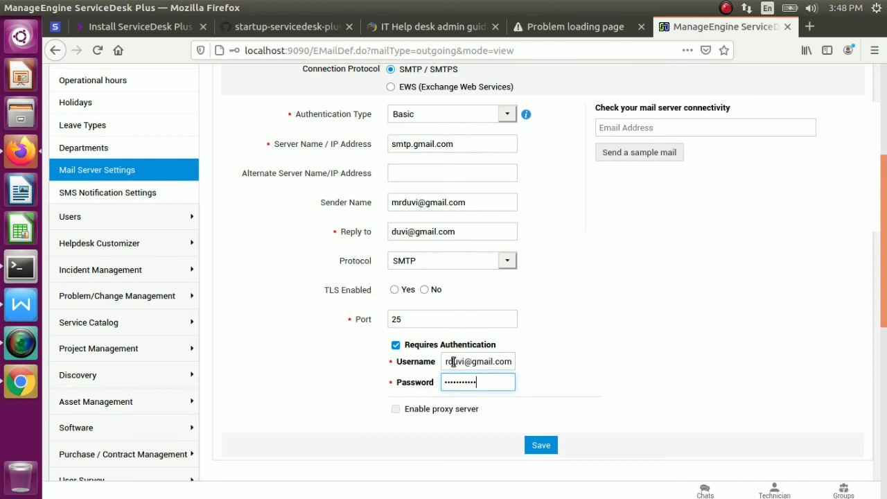
mouse_move(408, 412)
left_click(541, 446)
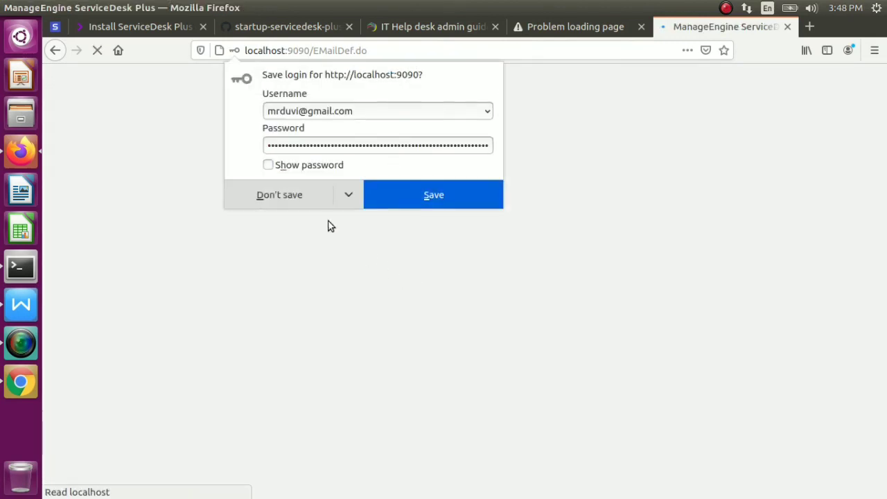
left_click(313, 197)
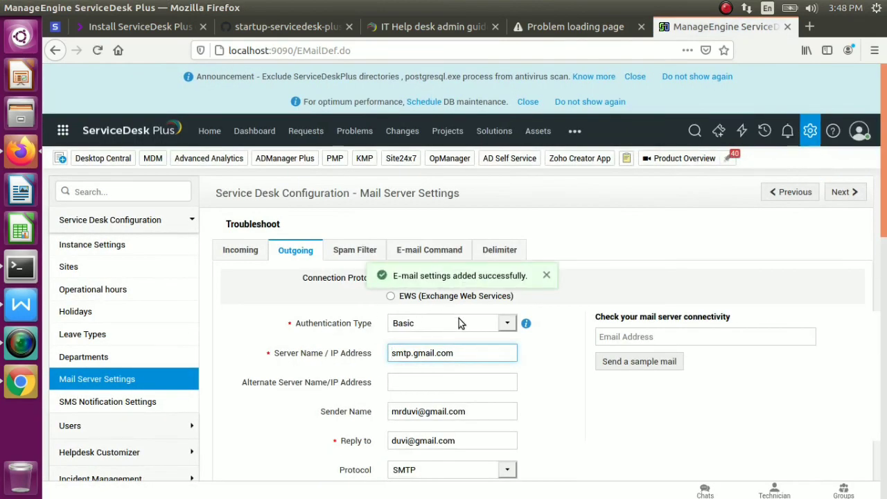
Dismiss the success notification and switch to the Incoming mail server settings
left_click(546, 275)
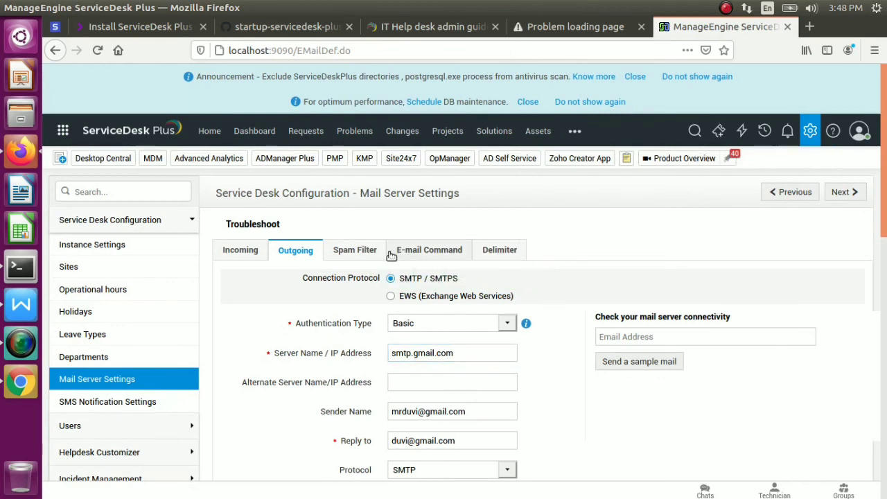
left_click(242, 251)
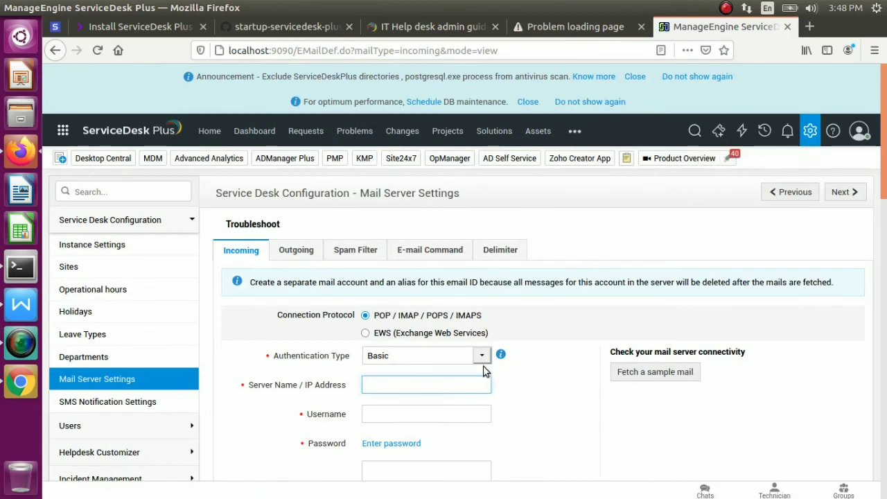
left_click_drag(631, 341, 885, 264)
Keep the POP protocol on port 110 and save the incoming settings
left_click(481, 342)
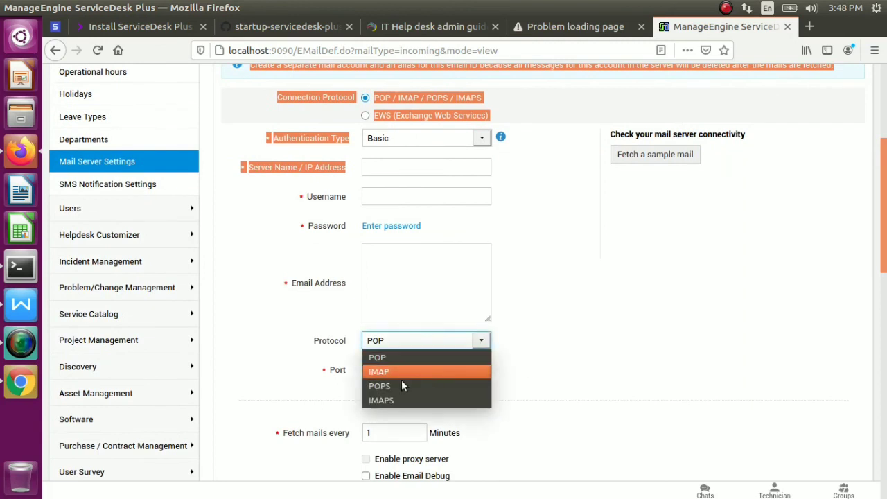
left_click(548, 356)
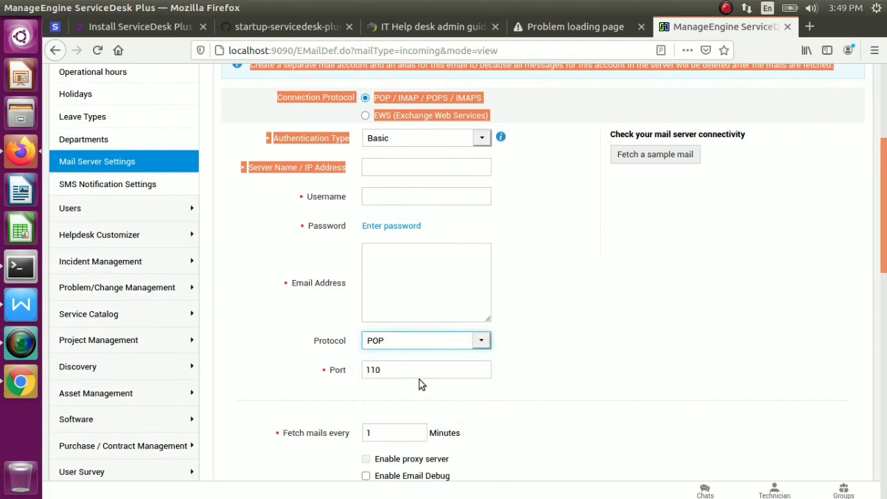
double_click(420, 377)
left_click_drag(885, 265, 885, 342)
left_click(531, 409)
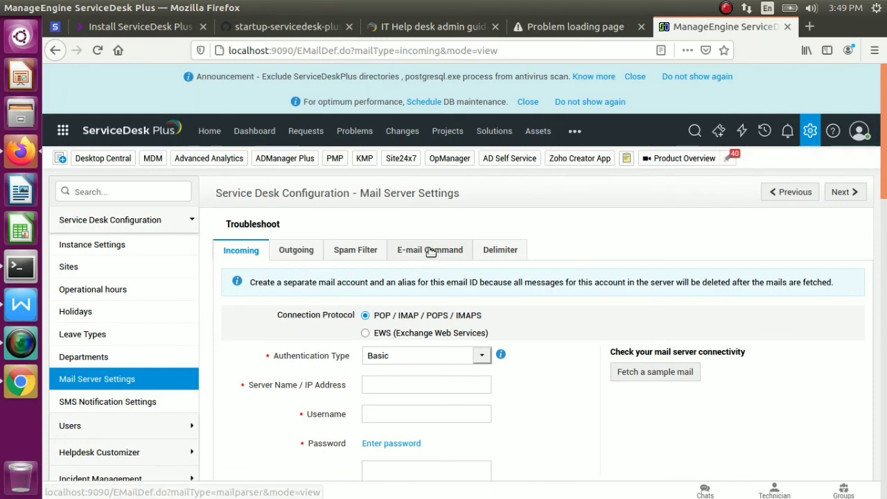
Review the E-mail Command parsing options and their help card
left_click(430, 250)
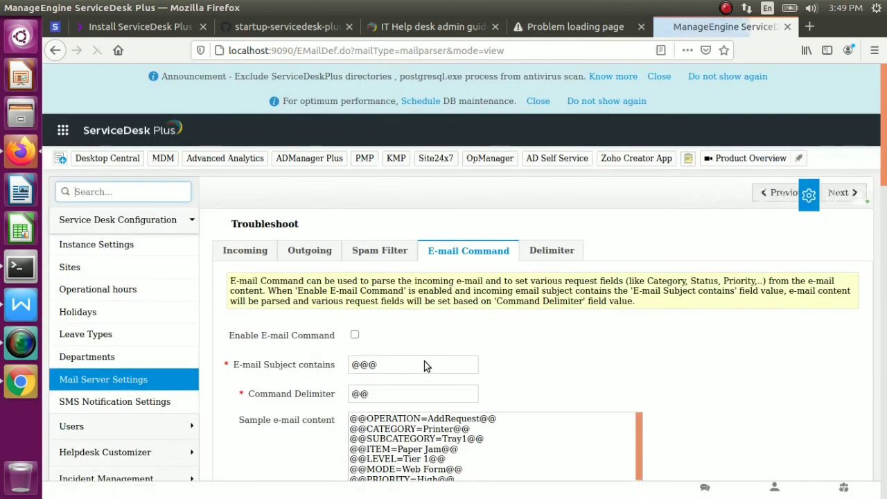
left_click(343, 335)
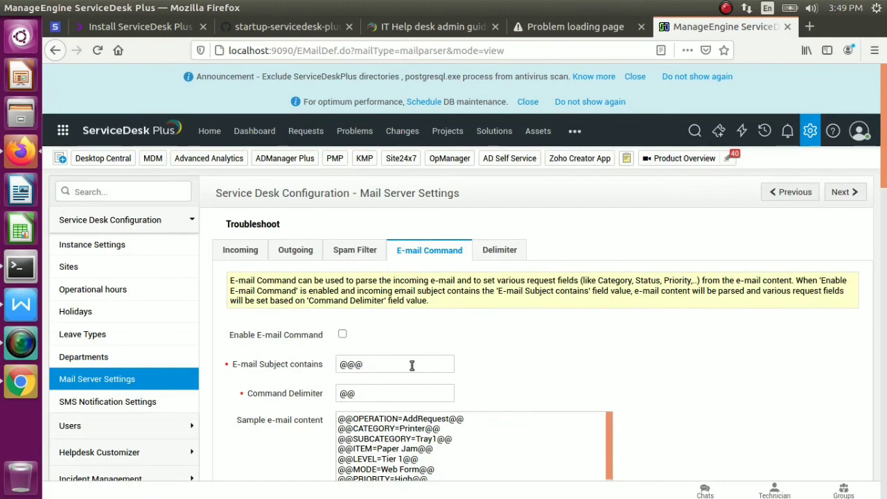
left_click(882, 202)
left_click_drag(882, 201, 860, 205)
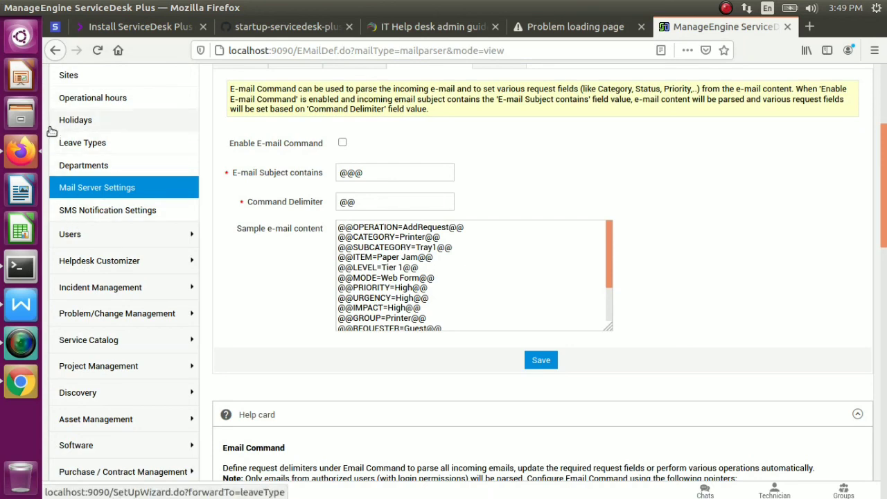
Go back through browser history to the saved Outgoing mail server settings
left_click(55, 51)
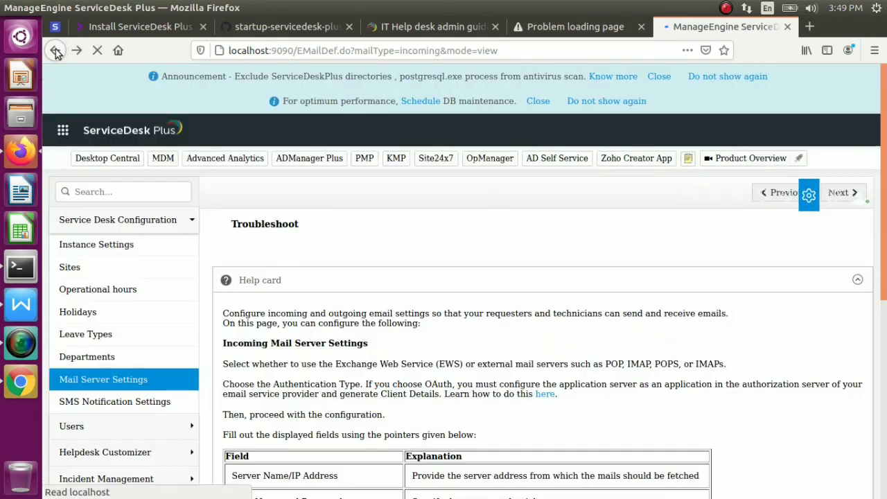
left_click(55, 51)
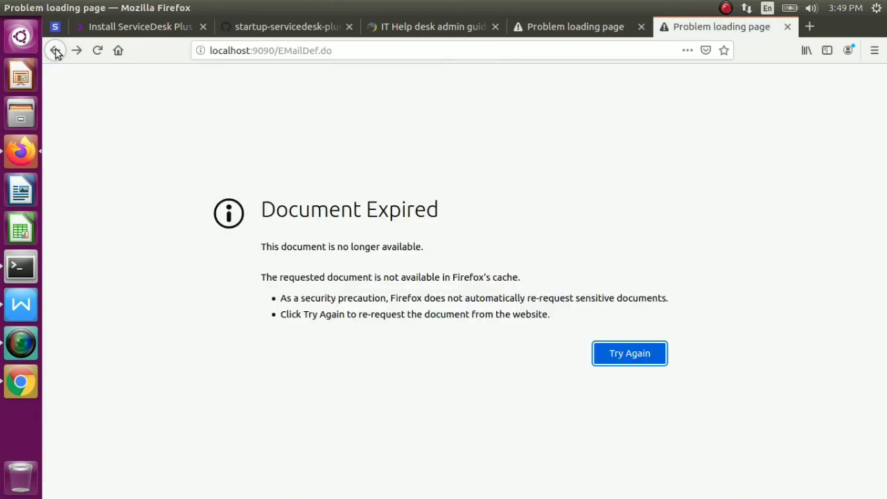
left_click(55, 52)
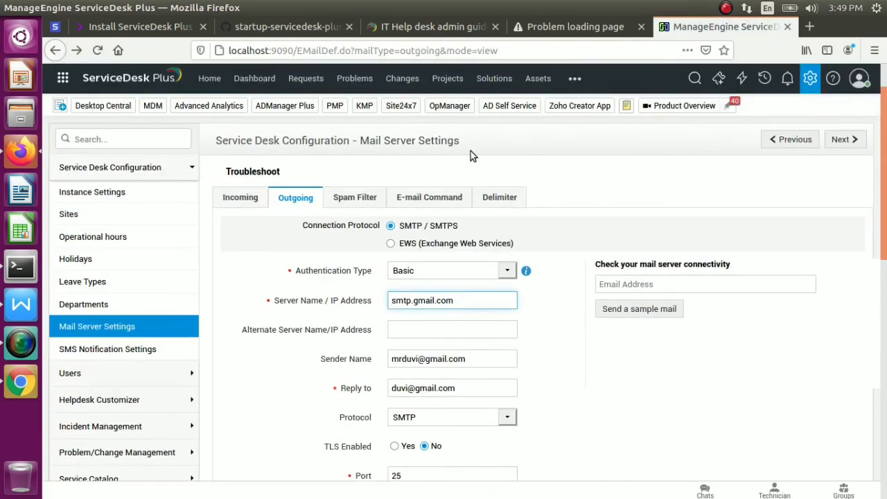
Open Purchase from the ••• modules menu, then go to the Contracts page
left_click(574, 80)
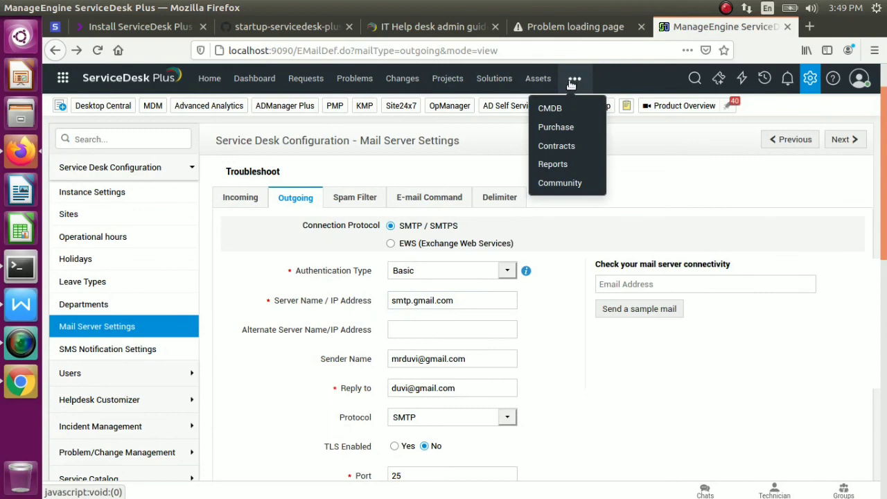
left_click(569, 129)
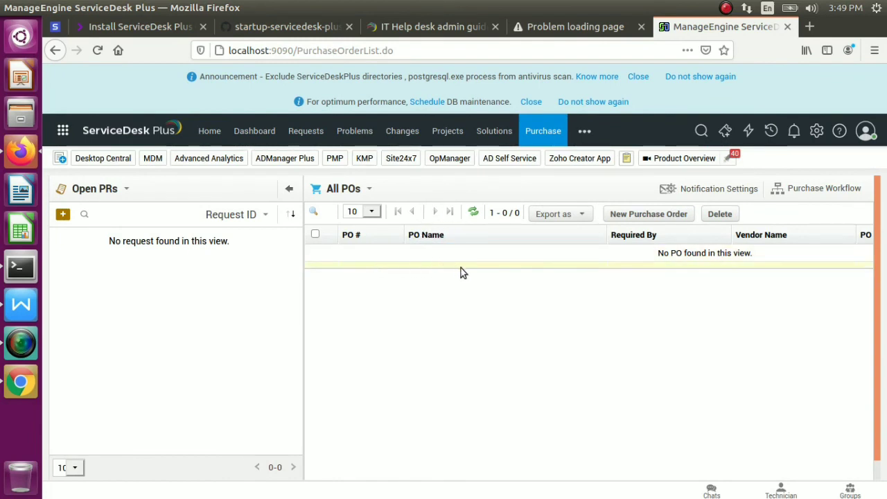
left_click(585, 131)
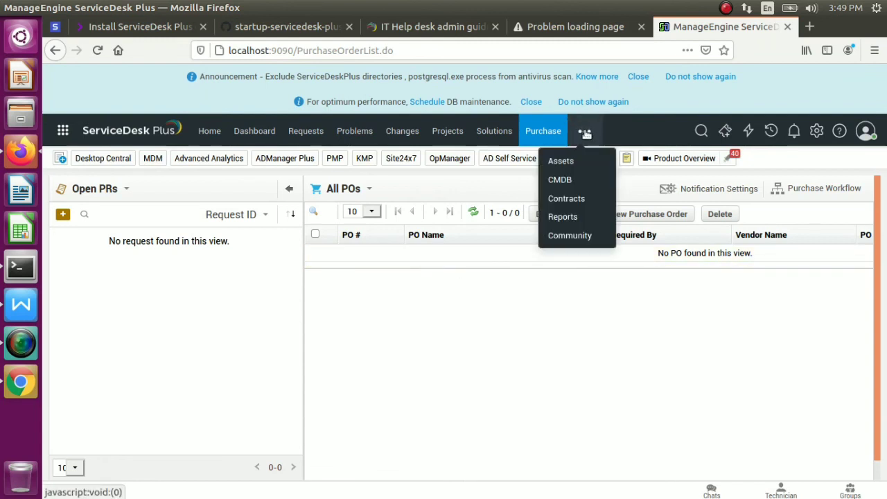
left_click(566, 200)
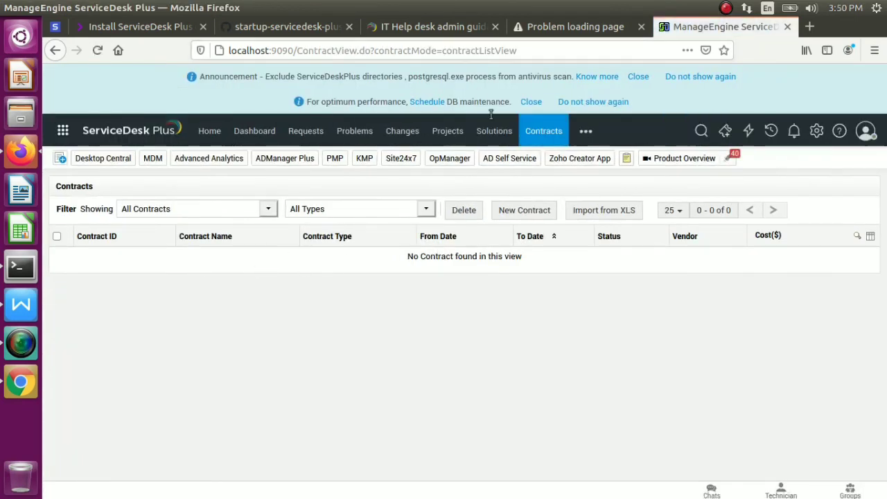
left_click(517, 216)
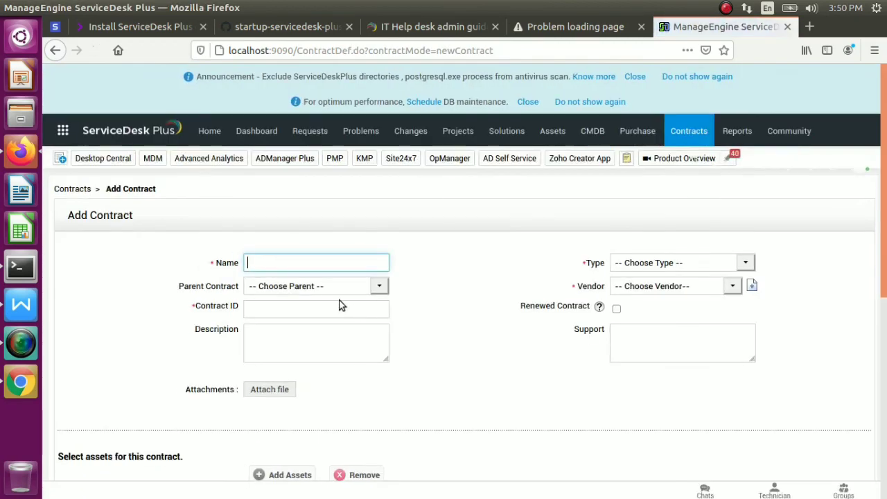
left_click(378, 287)
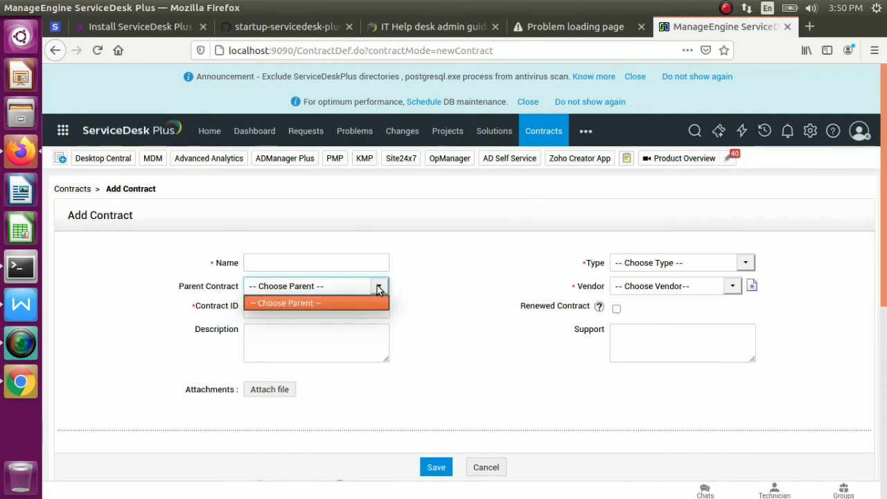
left_click(378, 289)
left_click(732, 291)
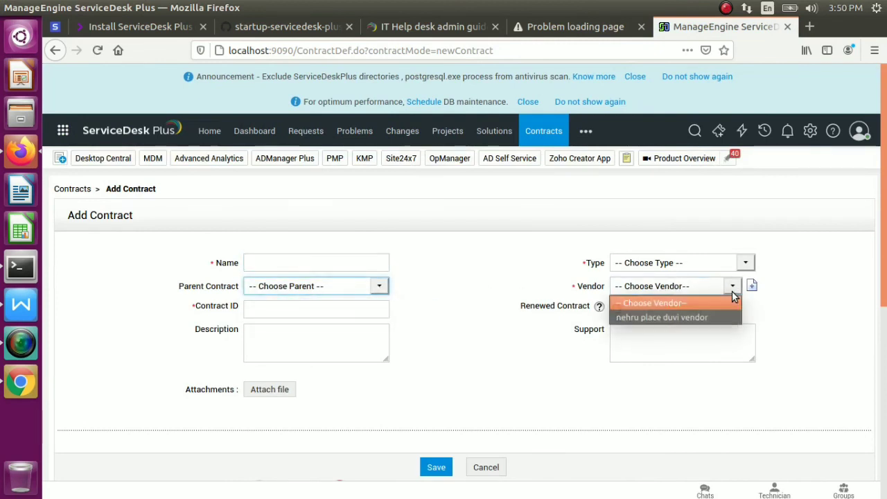
left_click(763, 278)
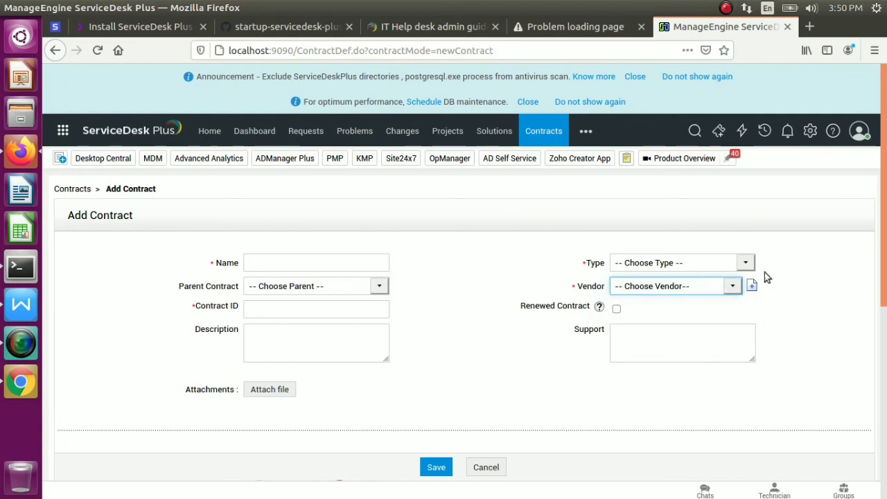
left_click(745, 262)
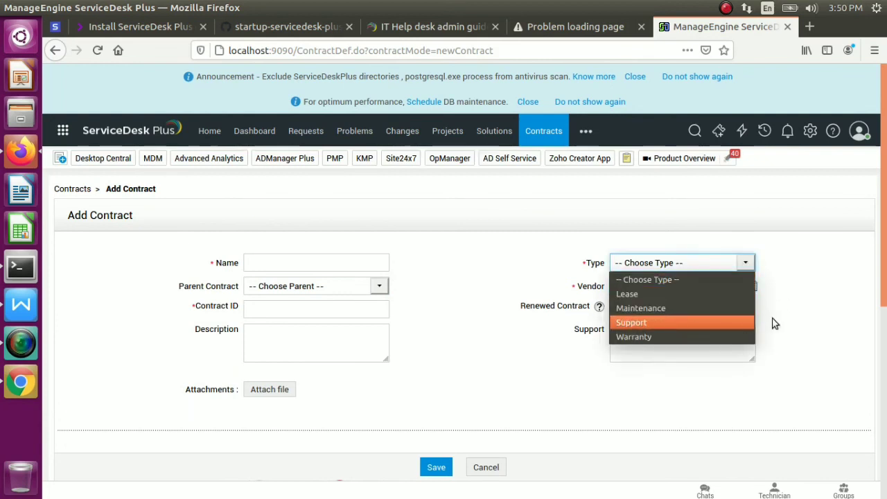
left_click(819, 313)
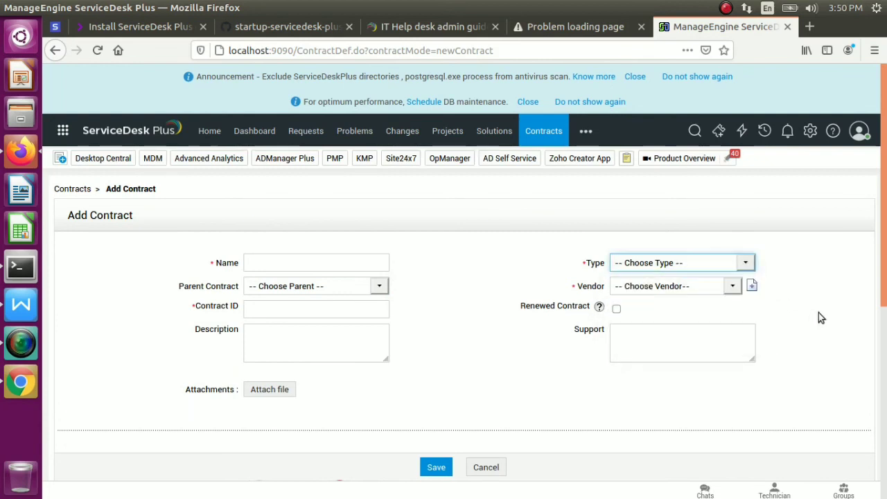
left_click(492, 469)
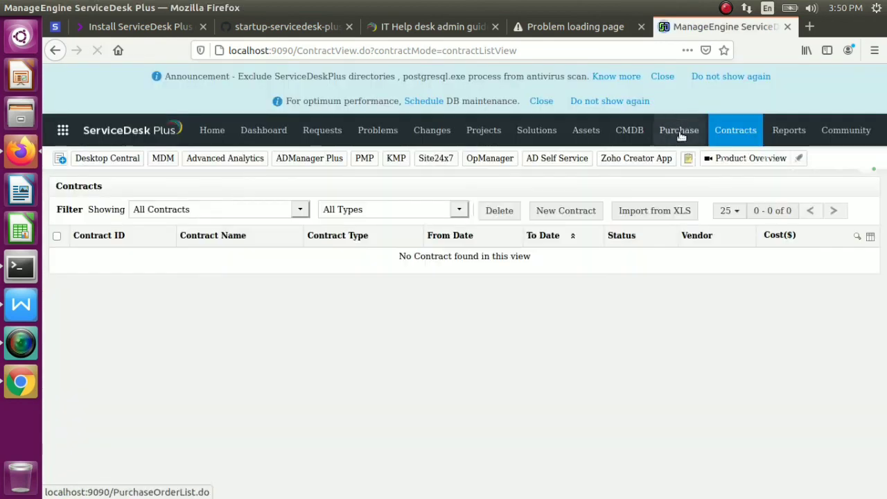
left_click(591, 133)
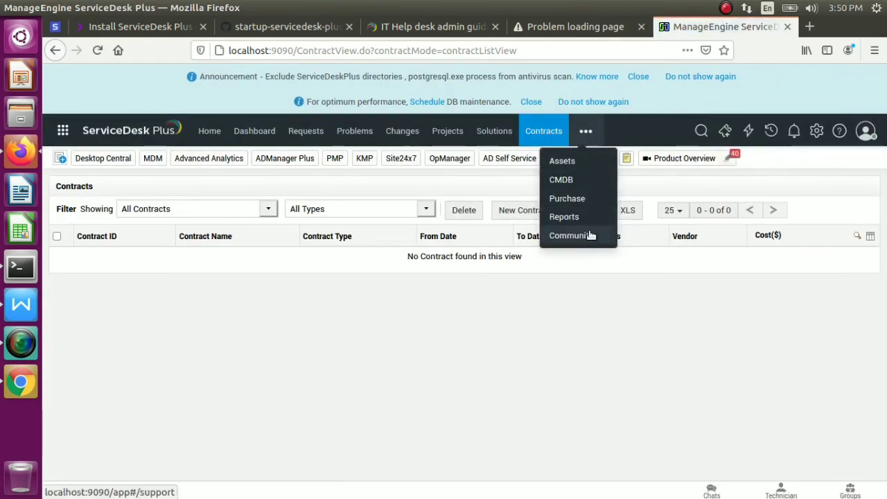
left_click(588, 131)
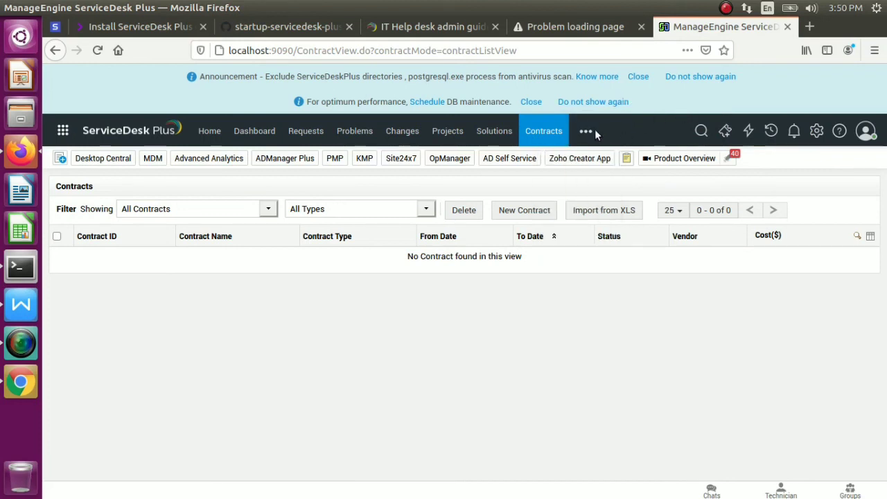